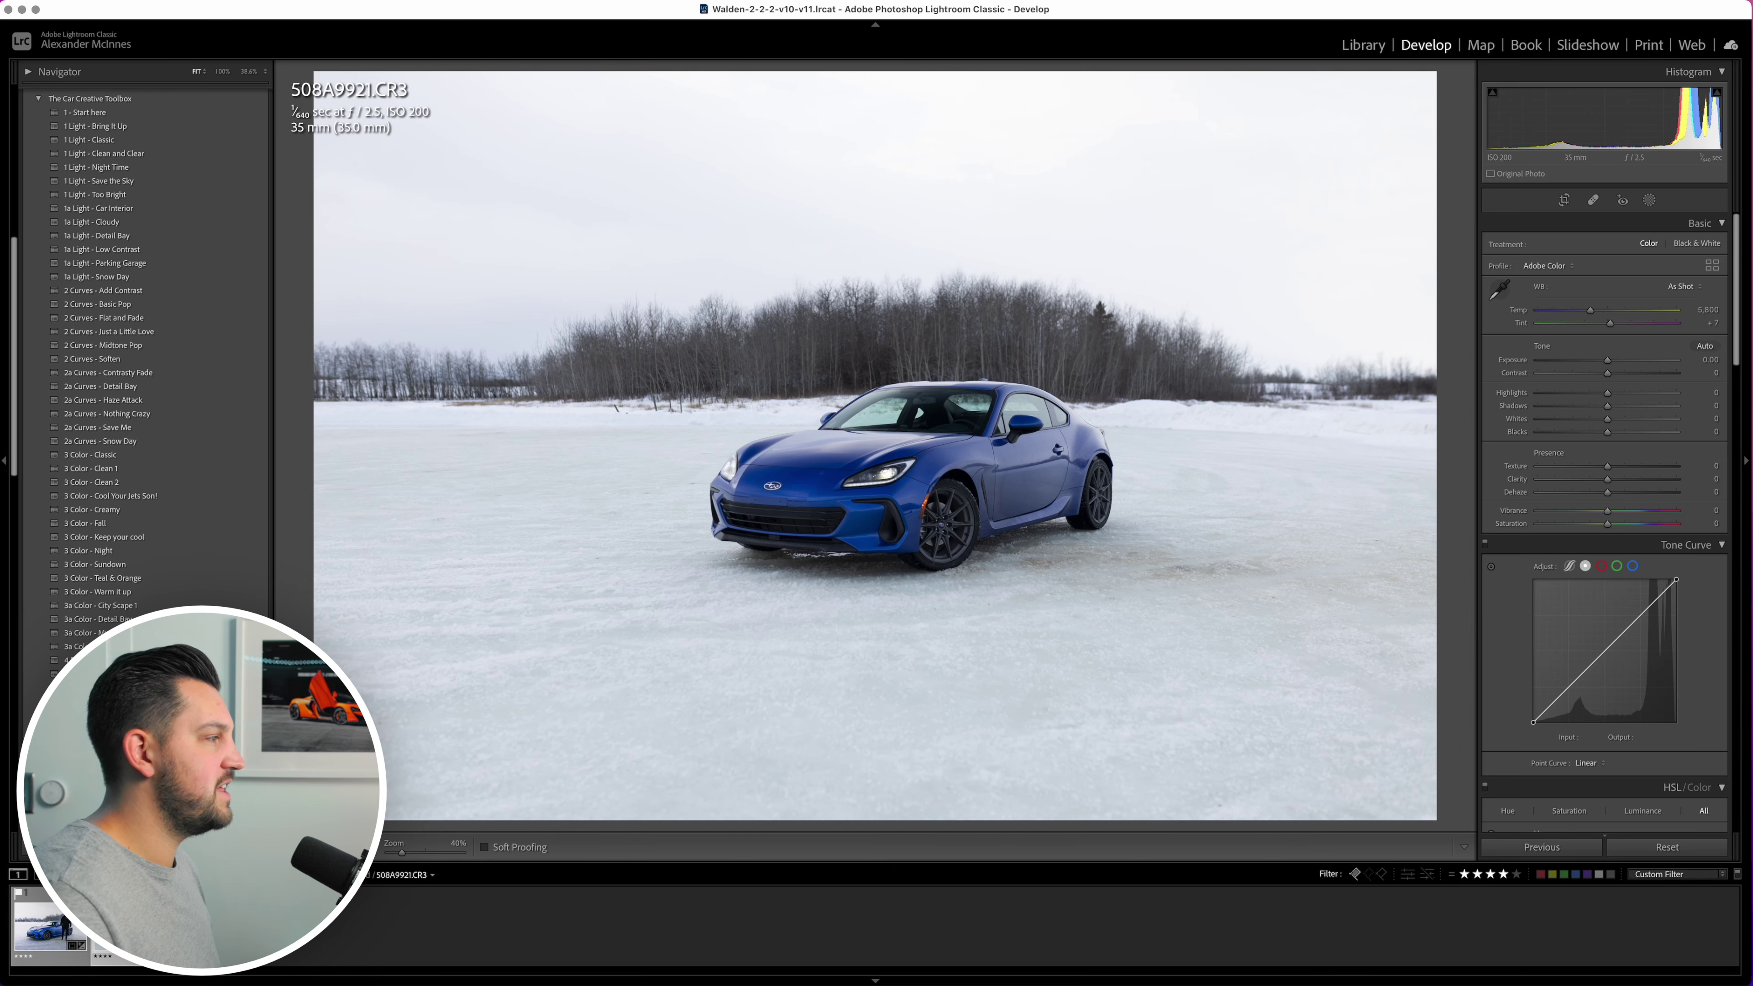
# Step: Crop the photo tighter from the left with a free aspect ratio and straighten it to -0.42°
pyautogui.press('r')
pyautogui.moveTo(319, 446); pyautogui.dragTo(361, 447)
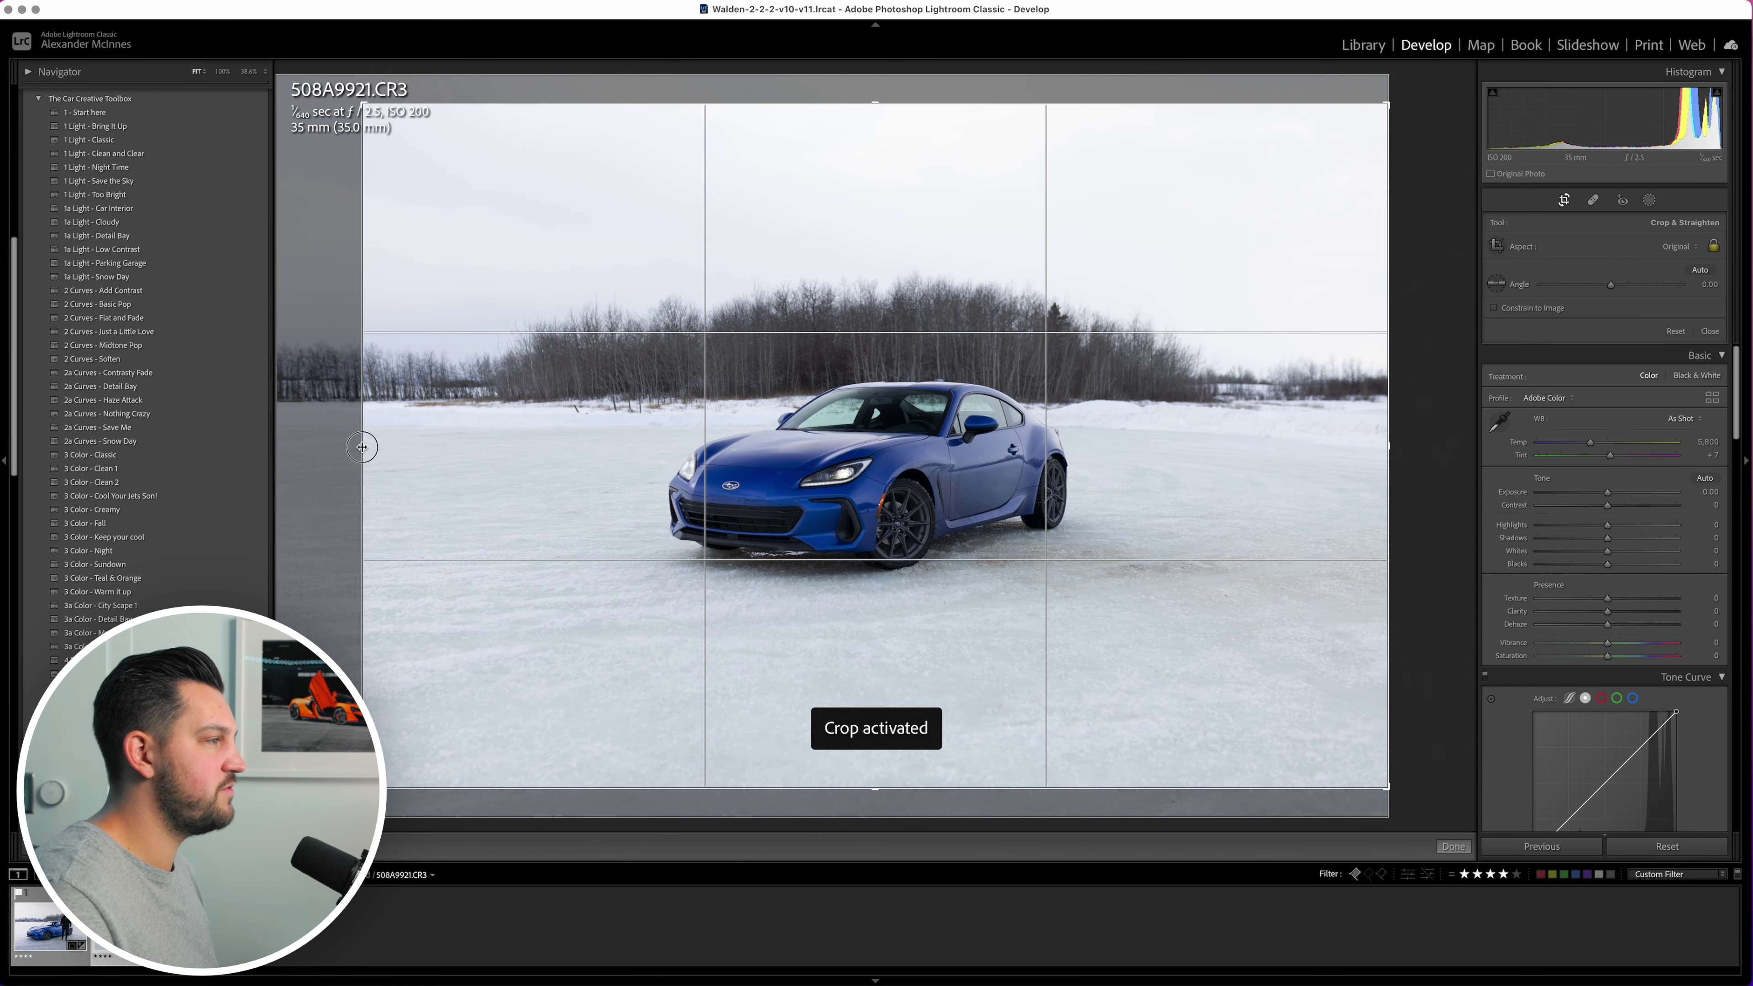
pyautogui.click(1713, 248)
pyautogui.moveTo(1436, 337); pyautogui.dragTo(1437, 334)
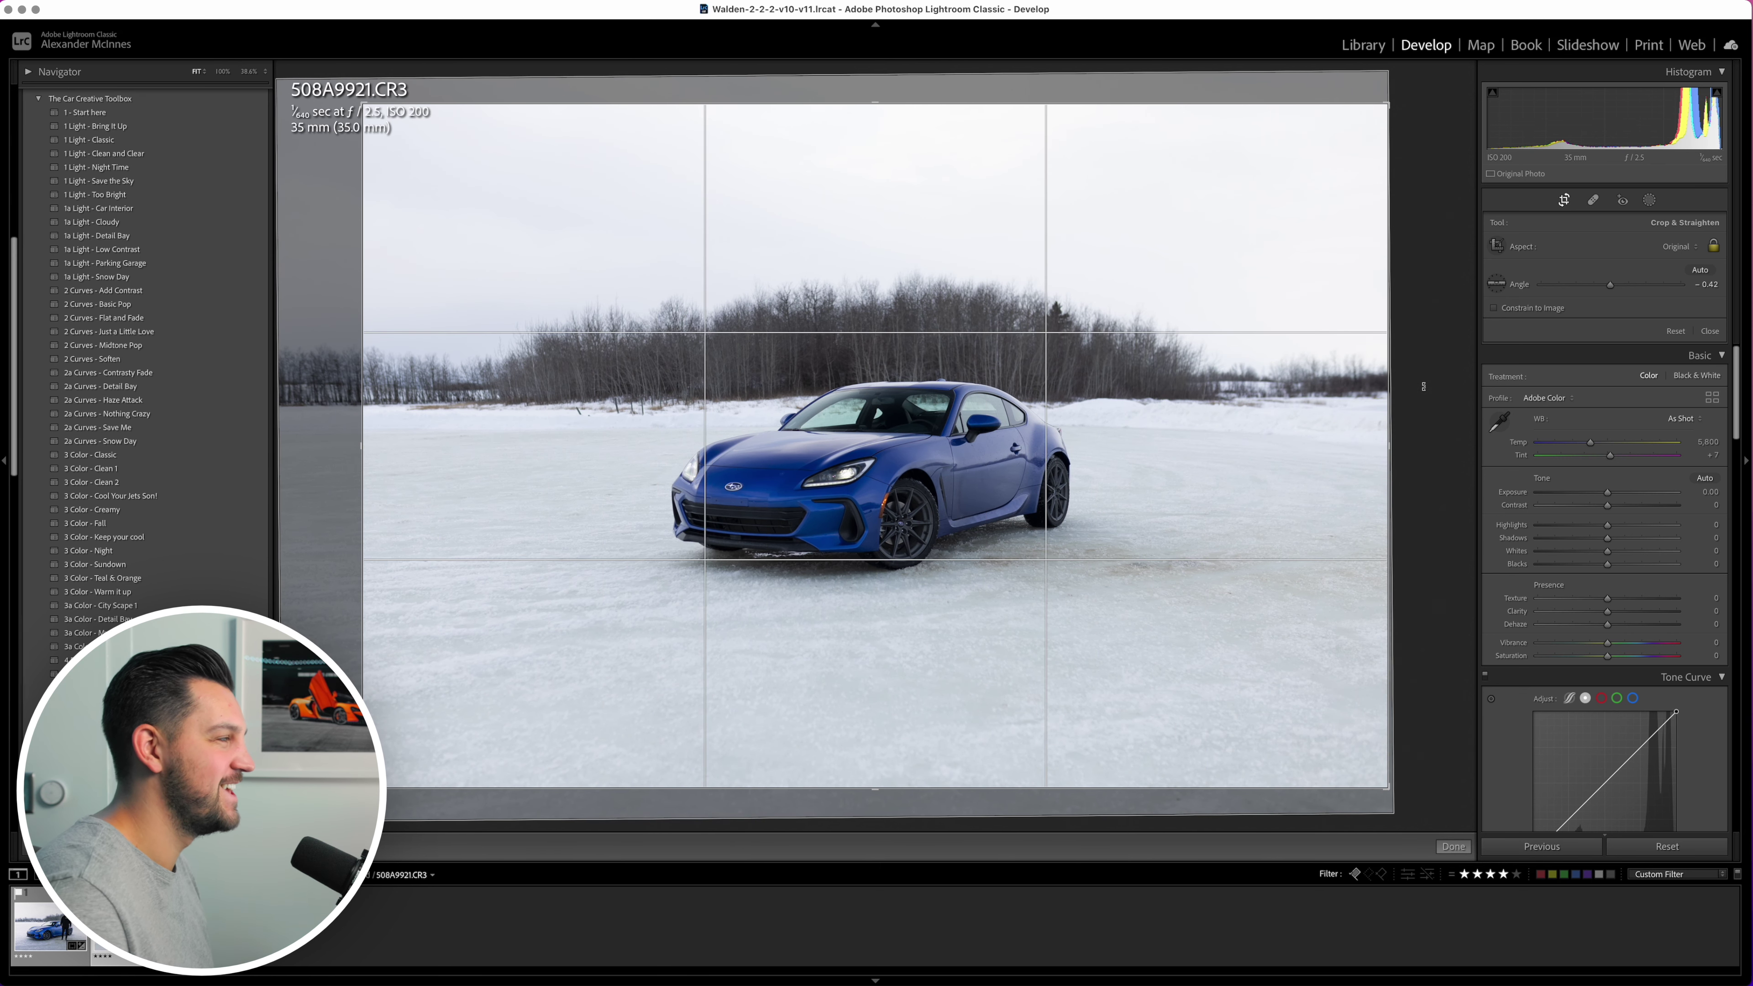
pyautogui.press('d')
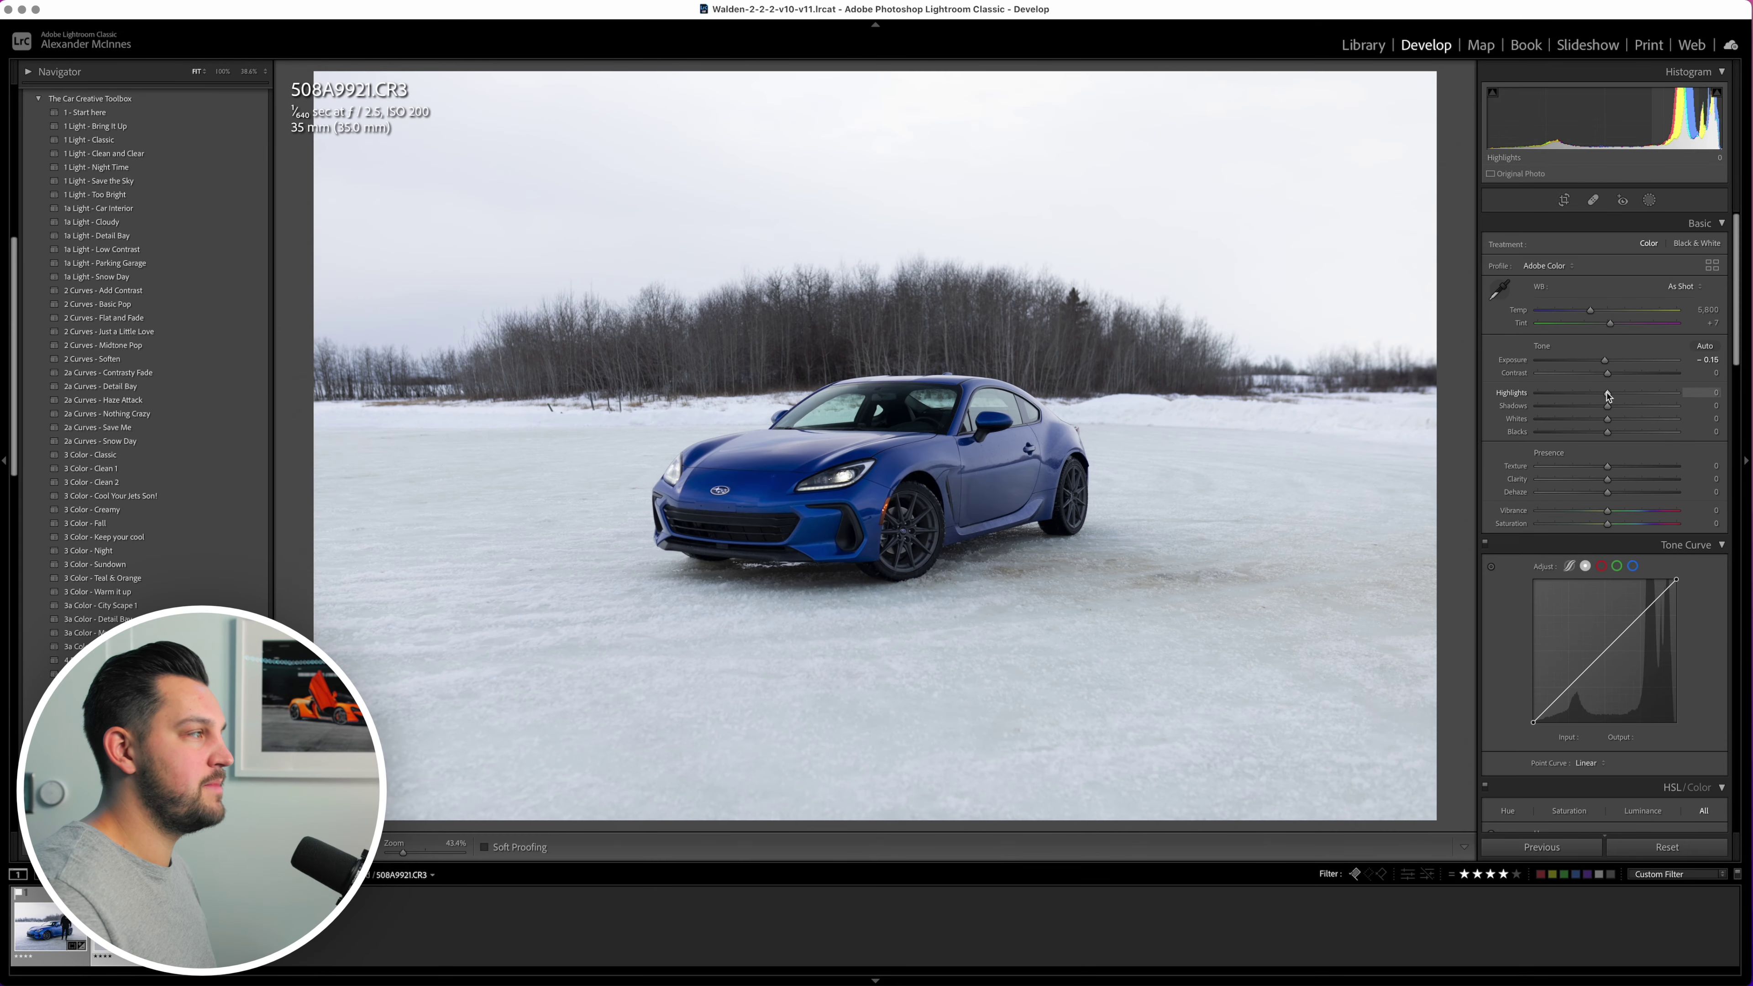
# Step: Pull Highlights down to -93 and Whites to -25 with the clipping warning on
pyautogui.moveTo(1609, 394); pyautogui.dragTo(1544, 393)
pyautogui.click(1721, 71)
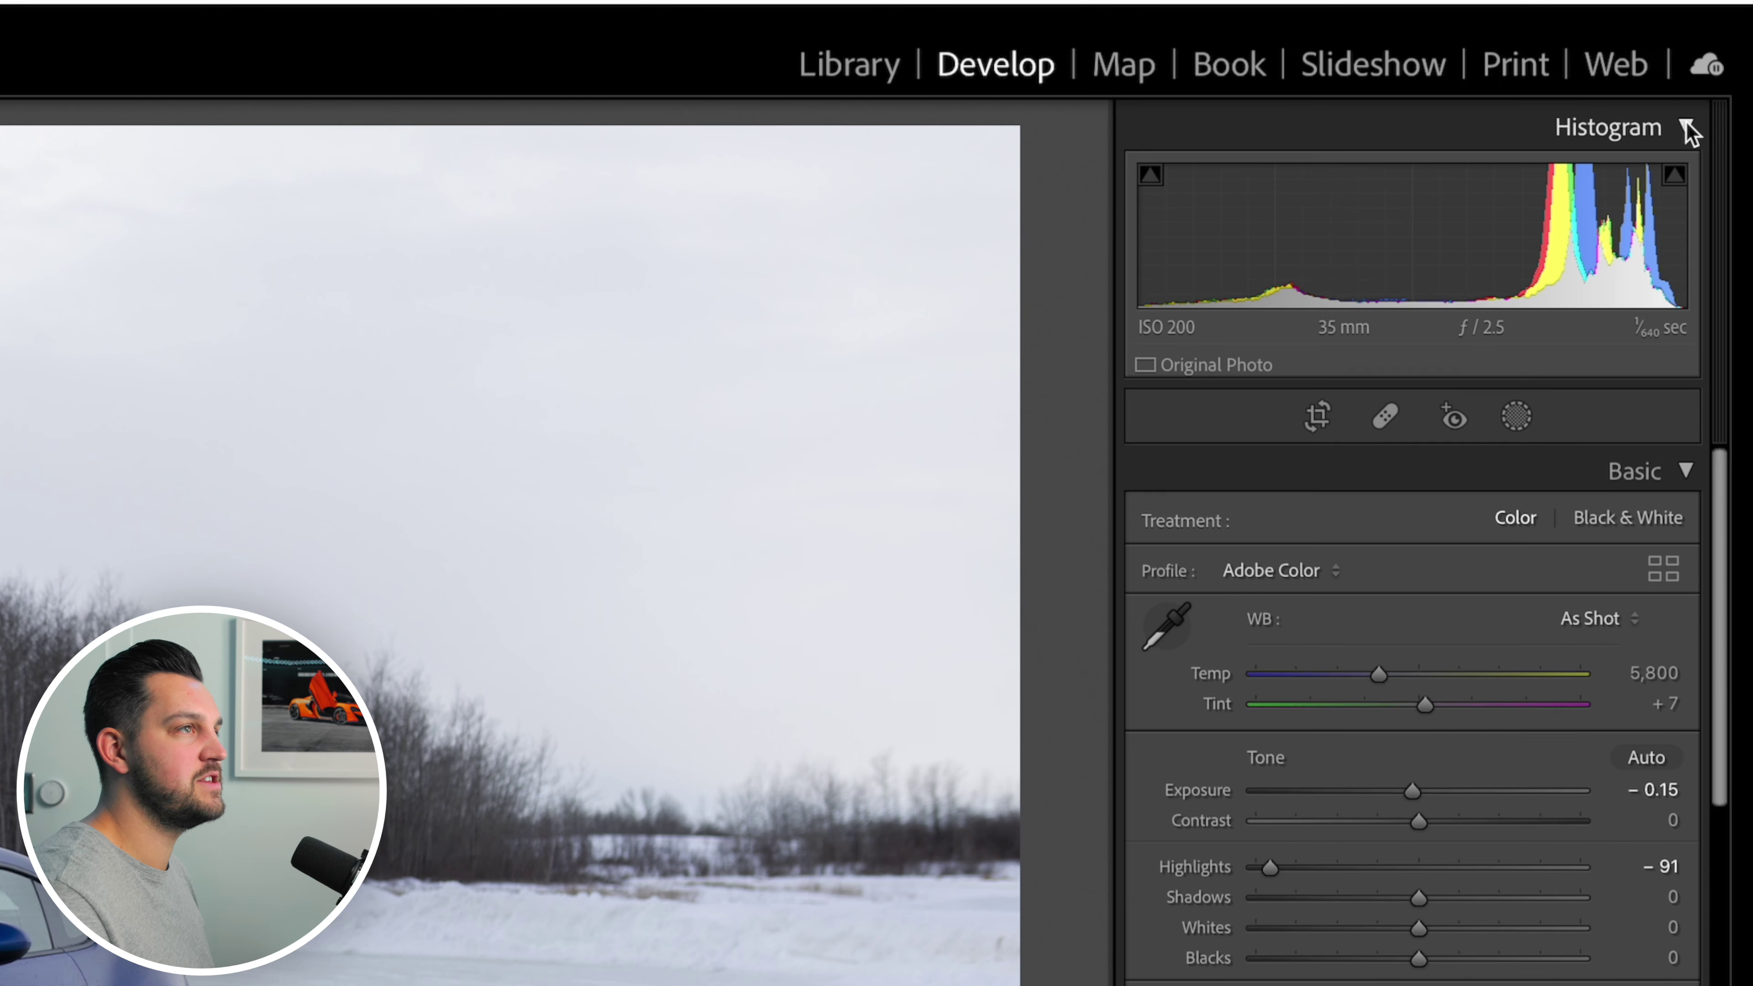
pyautogui.click(1721, 72)
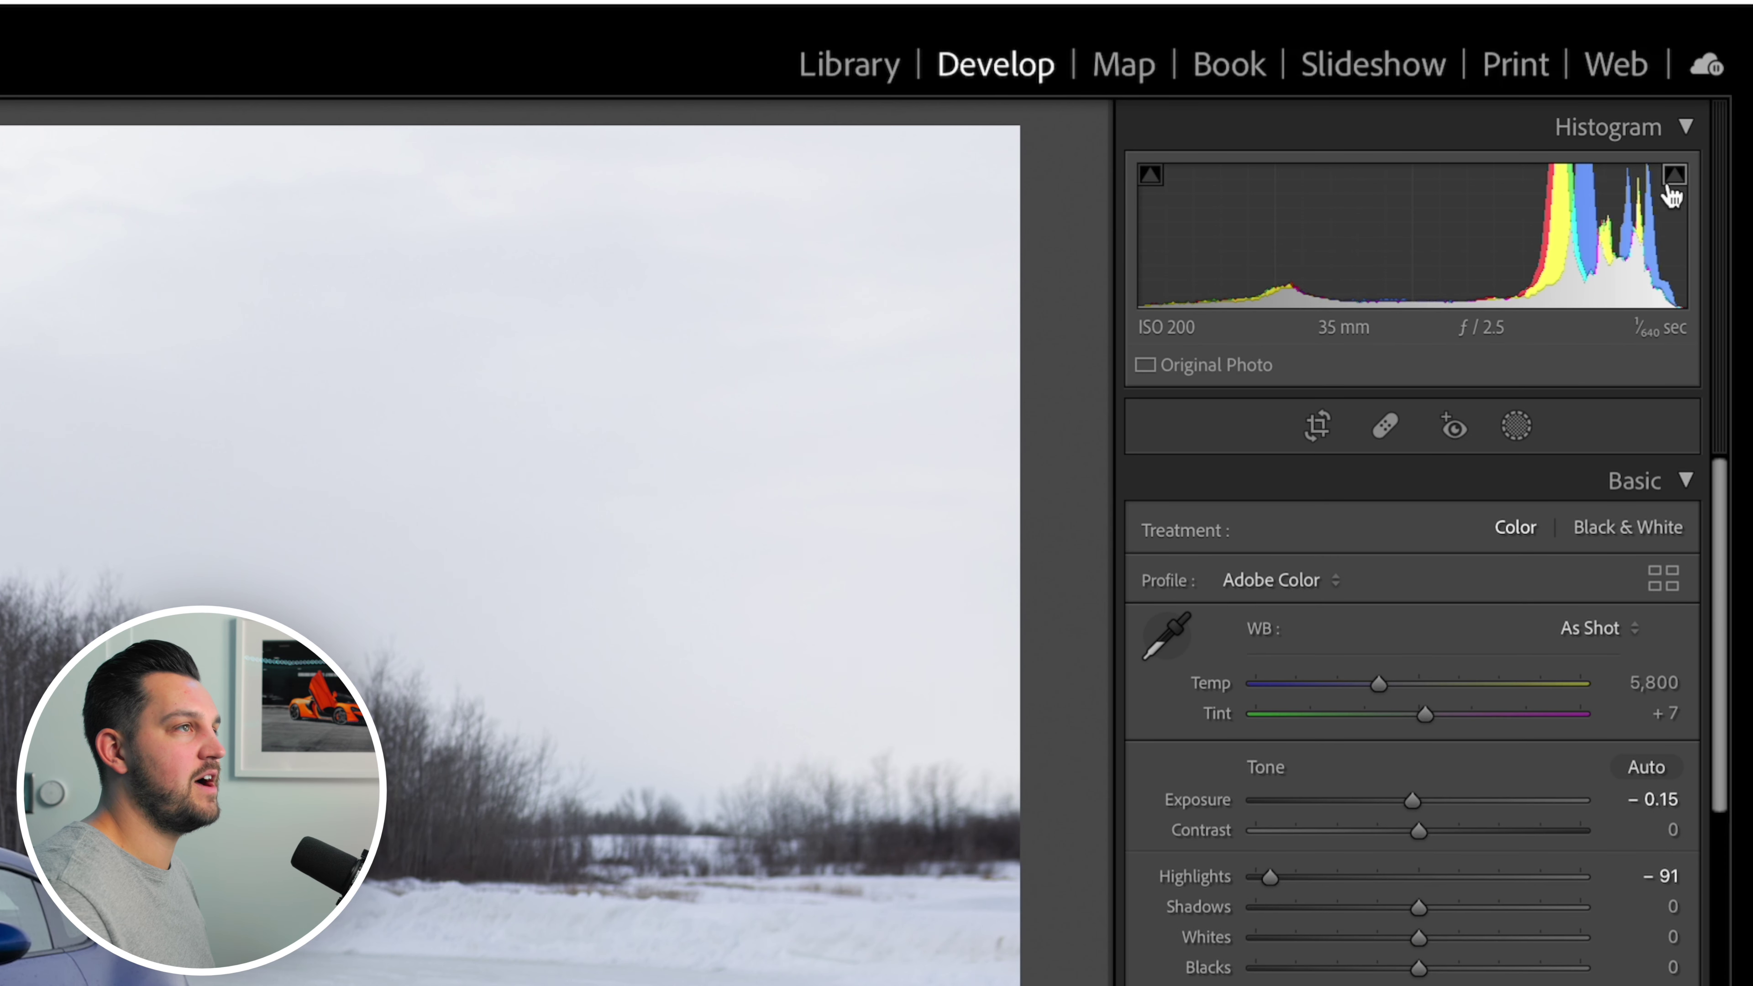
pyautogui.moveTo(1269, 875); pyautogui.dragTo(1496, 875)
pyautogui.moveTo(1441, 939); pyautogui.dragTo(1376, 937)
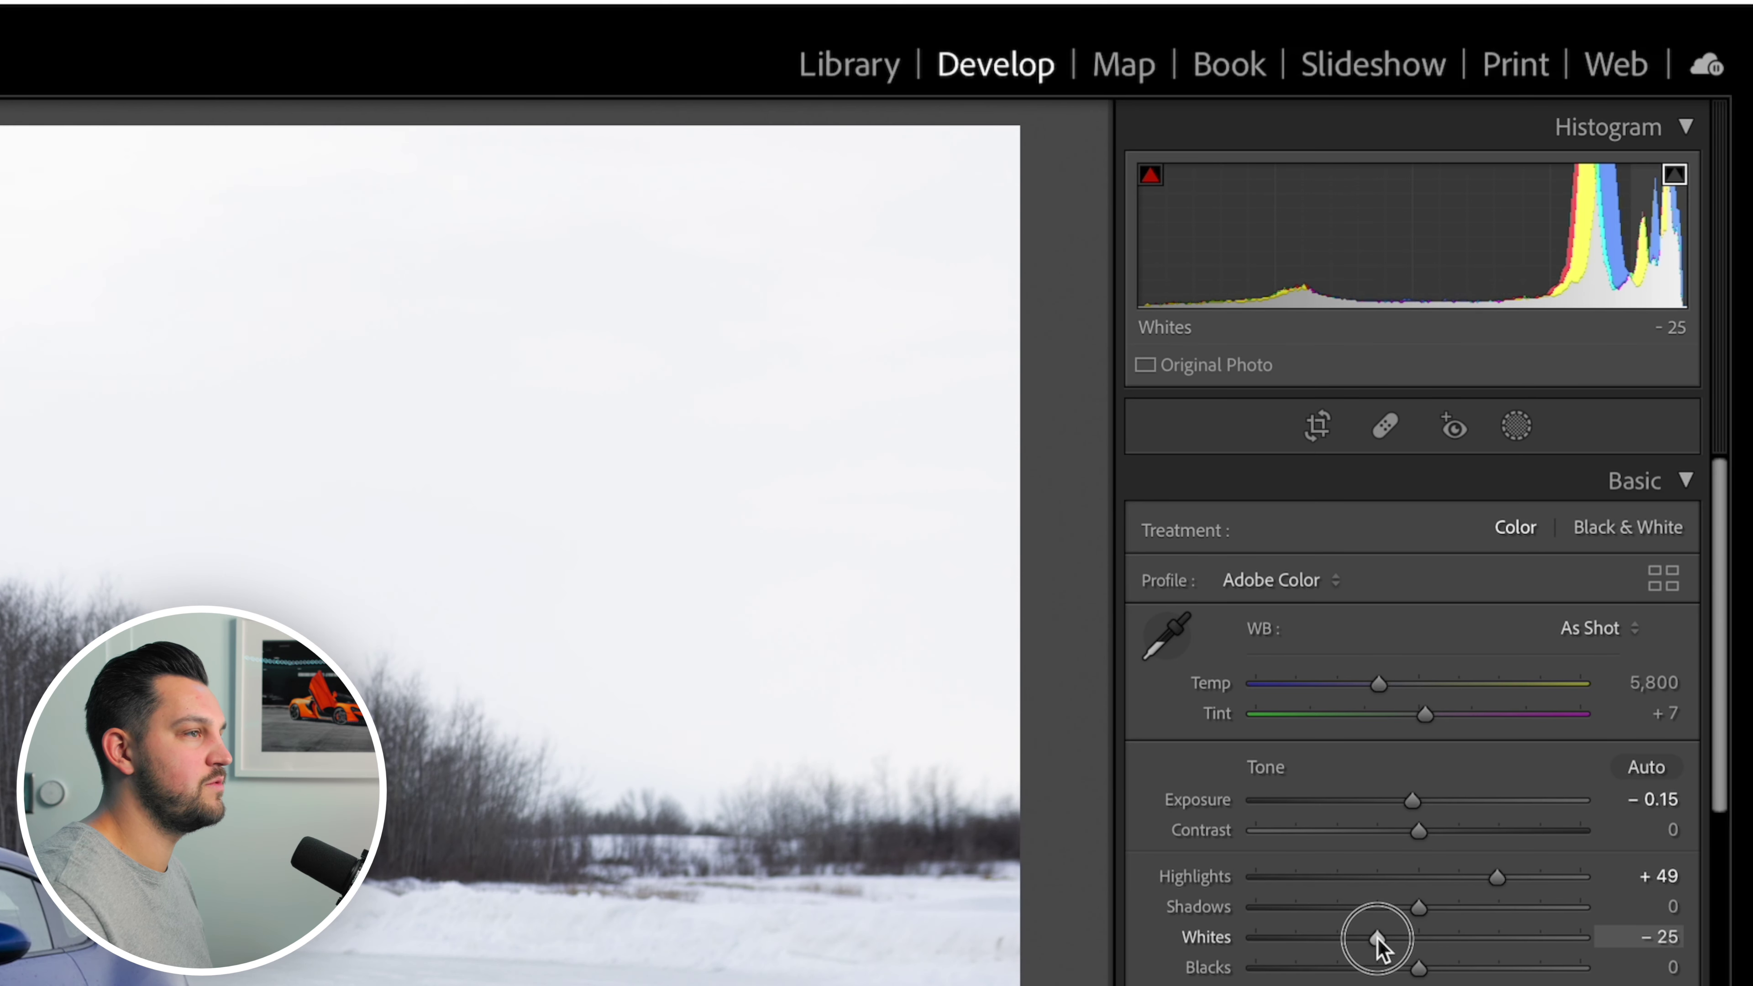
pyautogui.moveTo(1497, 875); pyautogui.dragTo(1316, 882)
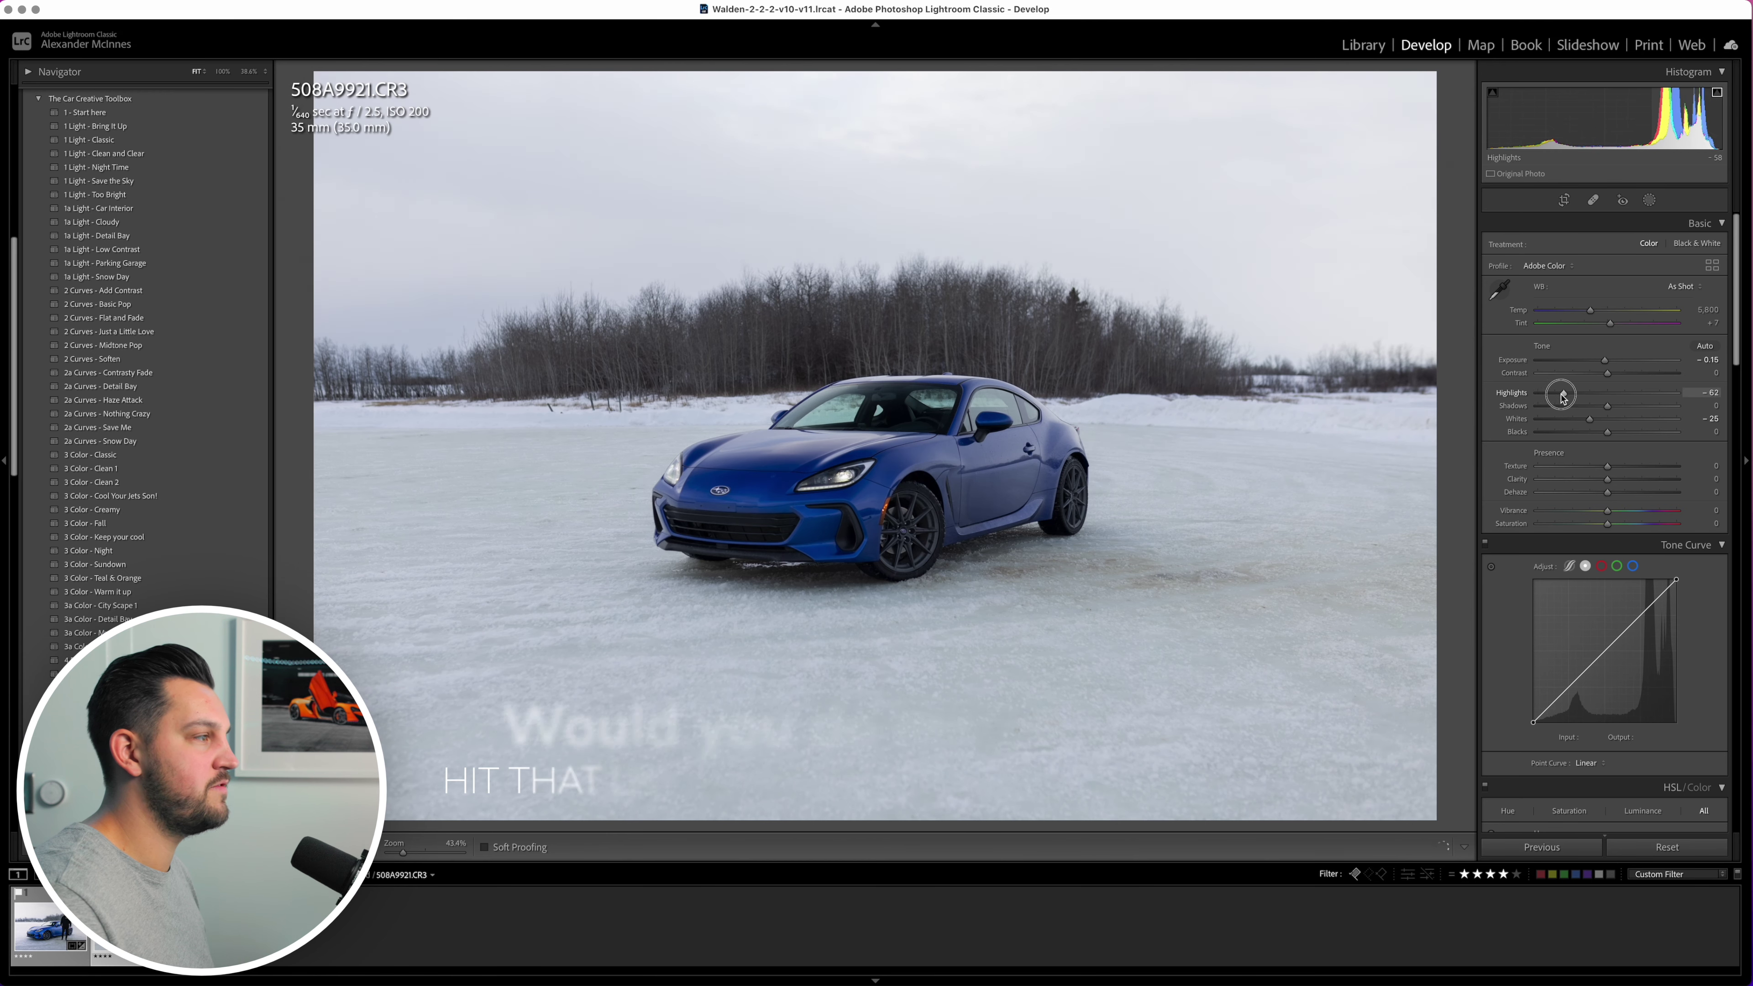
pyautogui.moveTo(1563, 396); pyautogui.dragTo(1543, 397)
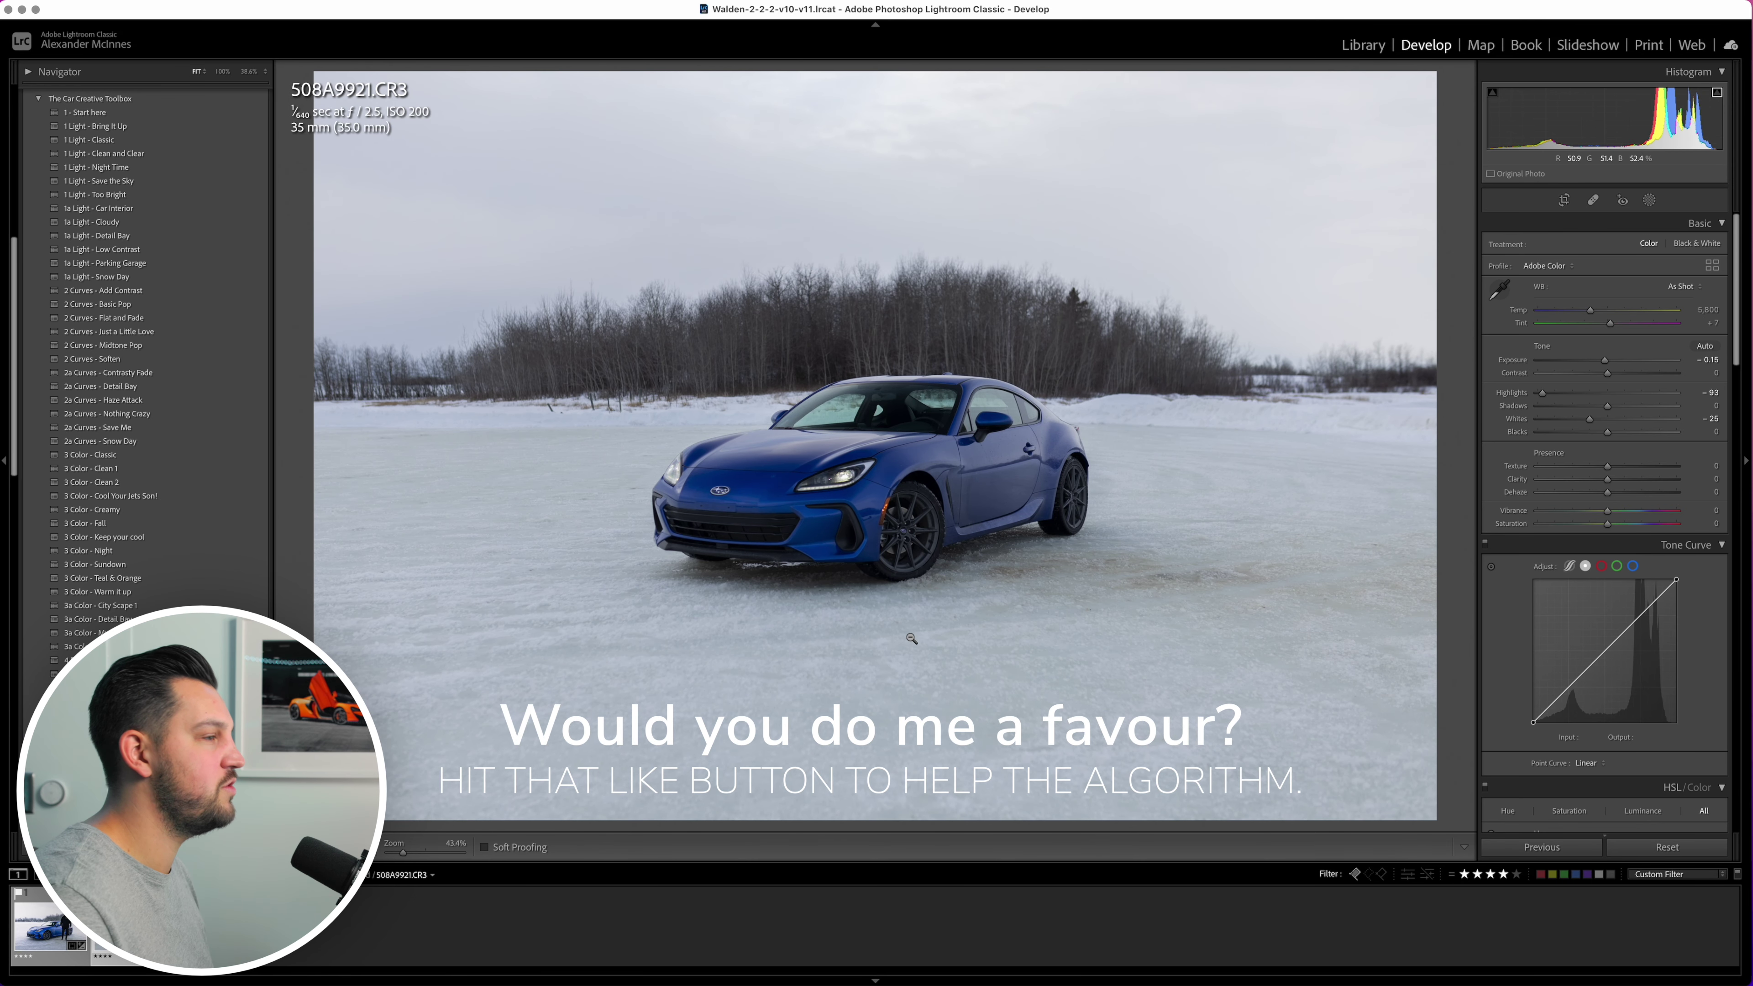
# Step: Lift Shadows to +75 and deepen Blacks to -59, checking the car close up
pyautogui.moveTo(1608, 406); pyautogui.dragTo(1659, 409)
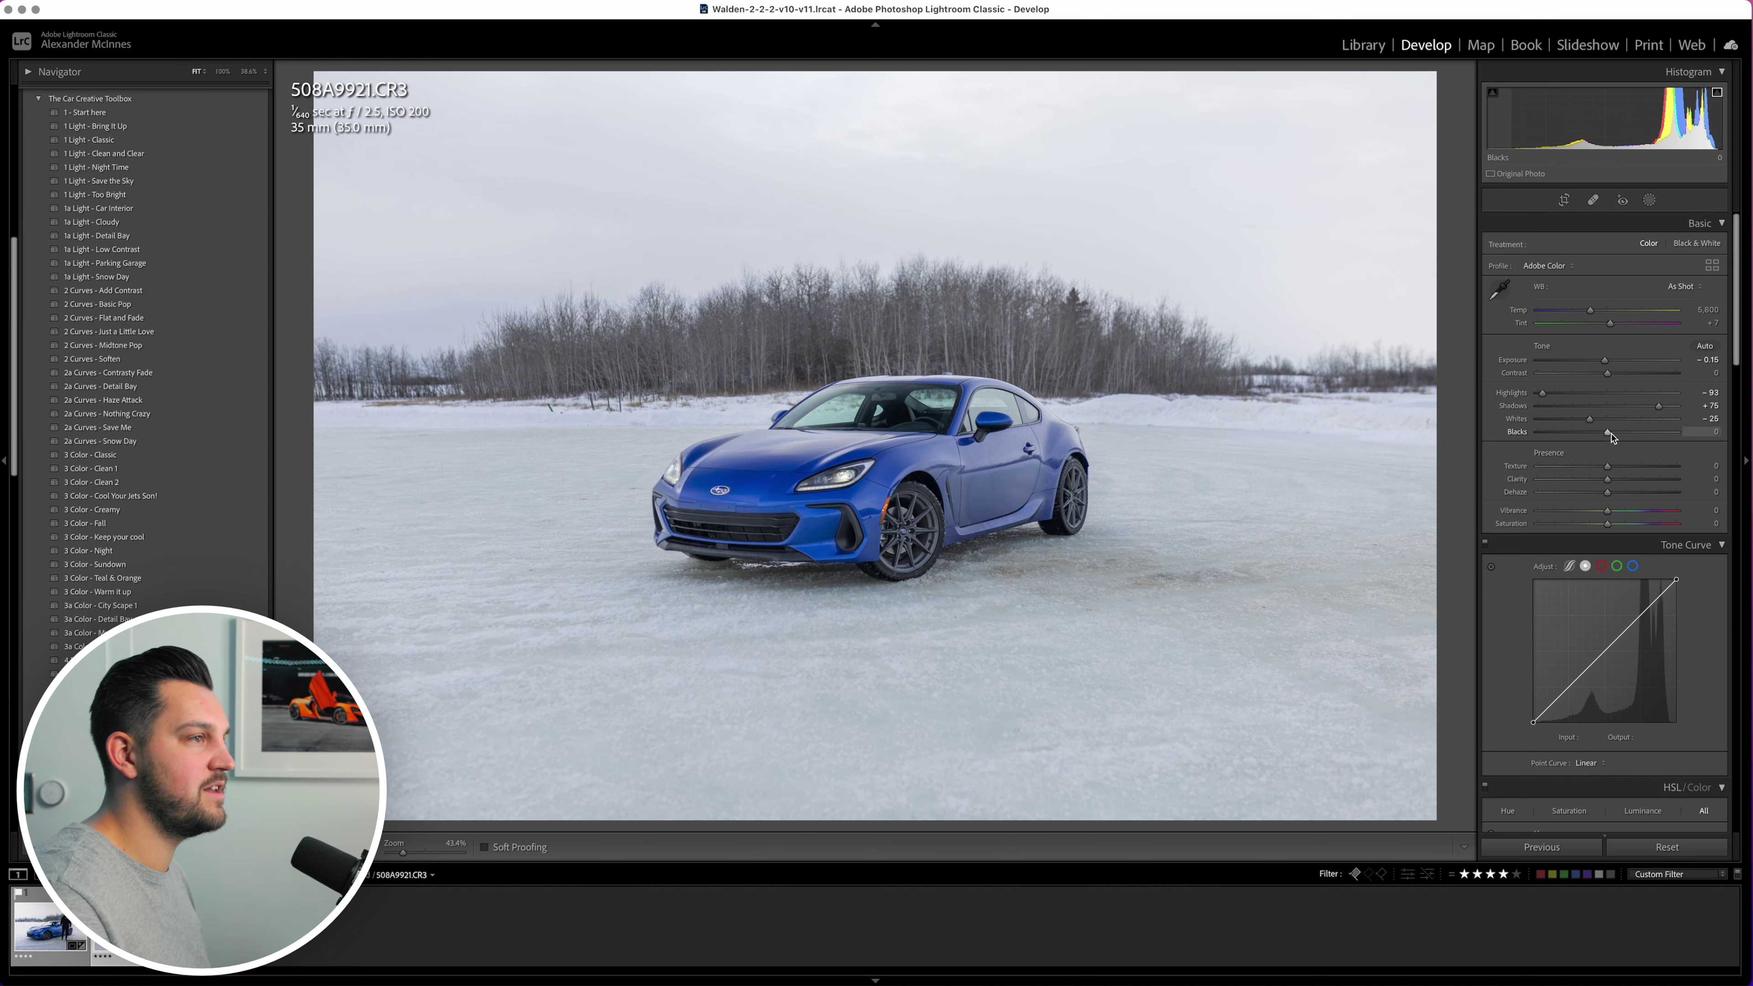
pyautogui.moveTo(1605, 434); pyautogui.dragTo(1571, 437)
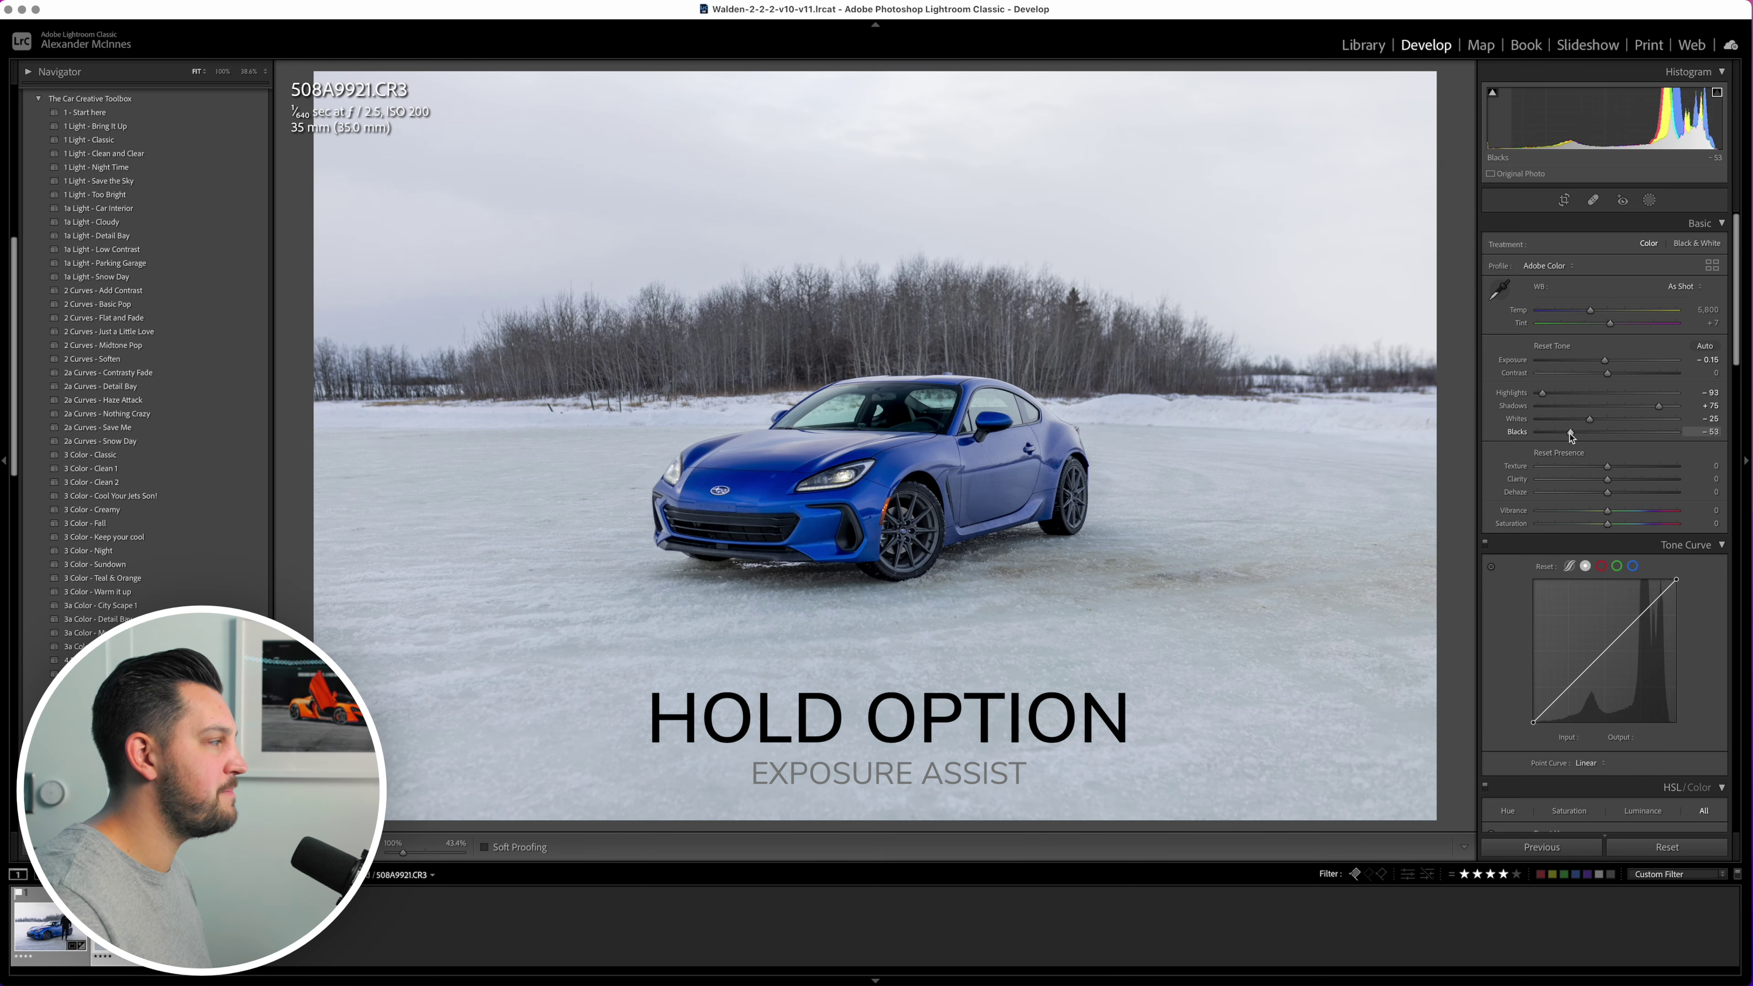
pyautogui.click(687, 532)
pyautogui.scroll(-3, 1114, 469)
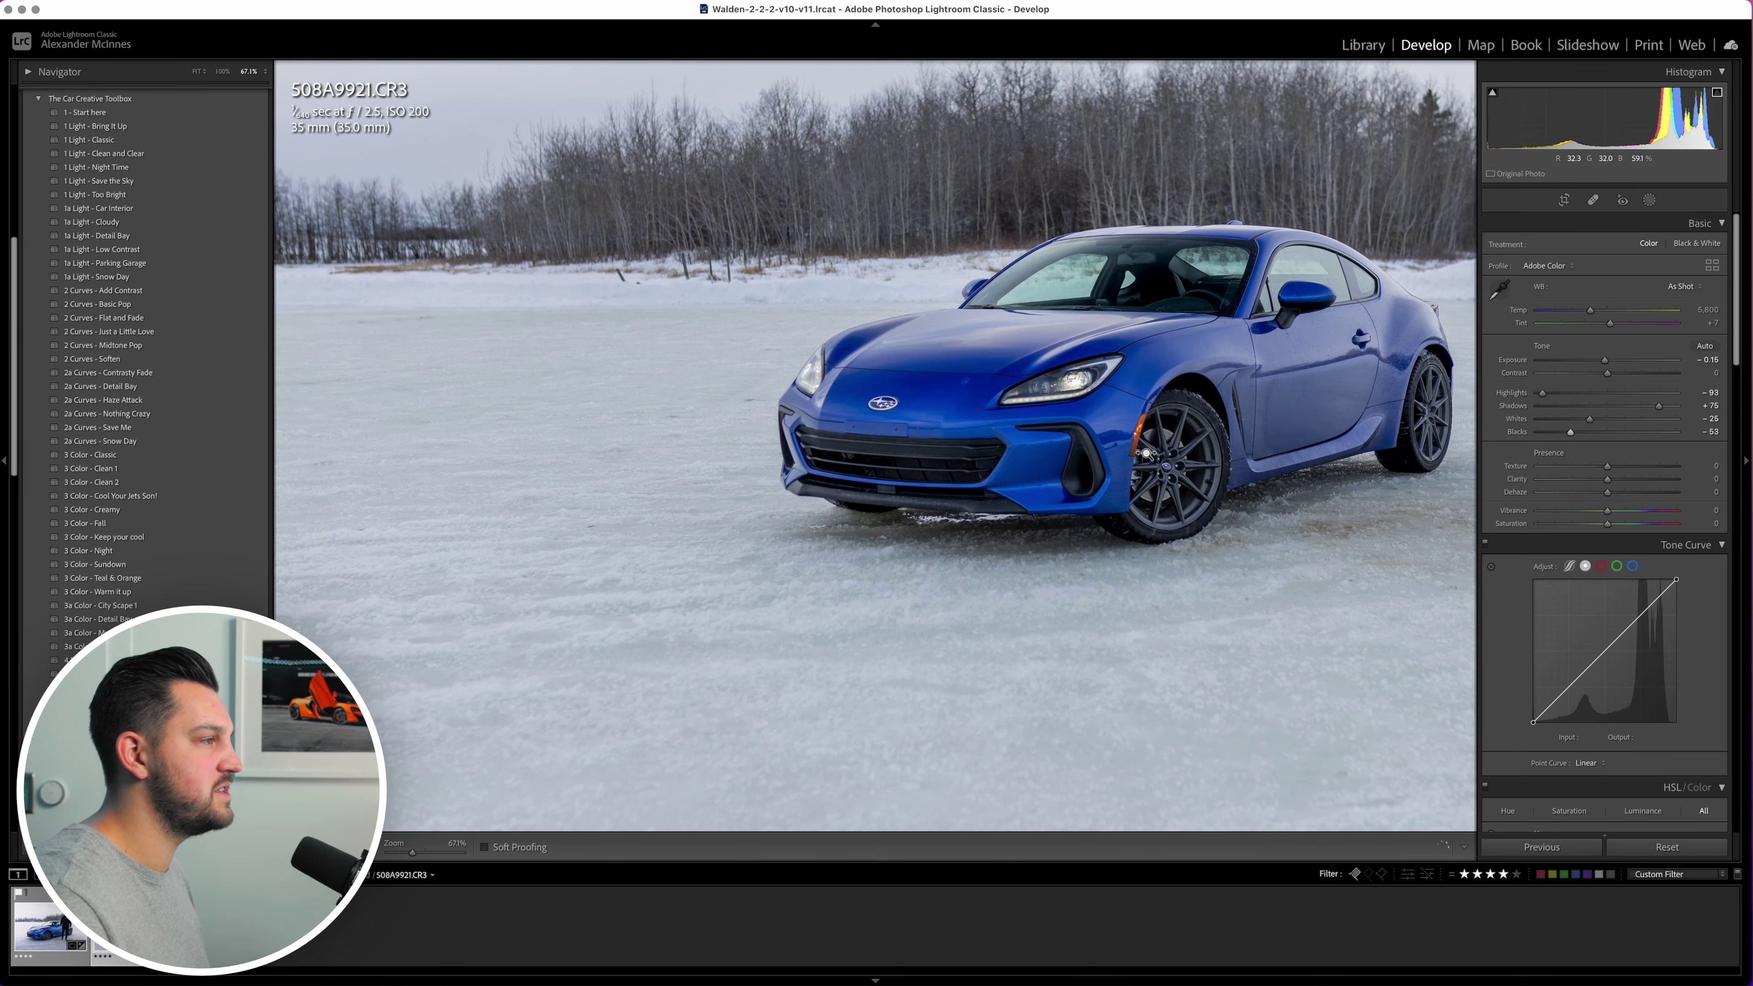
pyautogui.scroll(-1, 1115, 469)
pyautogui.scroll(3, 1098, 473)
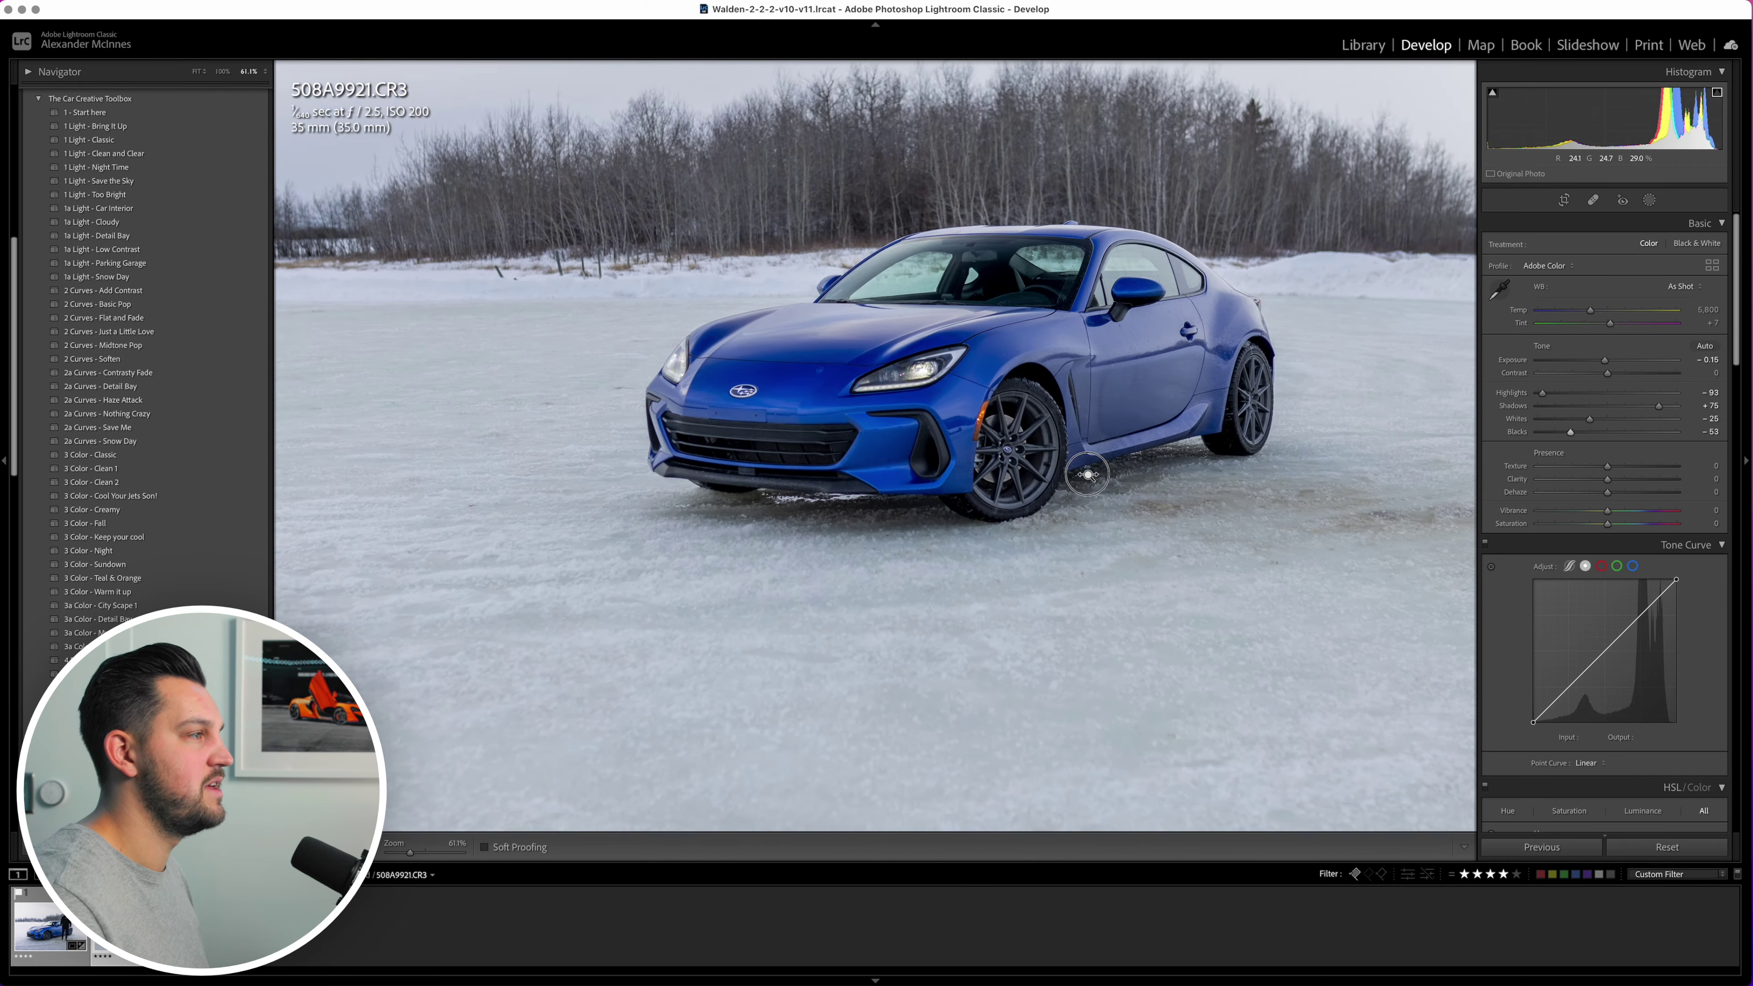
pyautogui.click(1083, 475)
pyautogui.moveTo(1571, 436); pyautogui.dragTo(1566, 437)
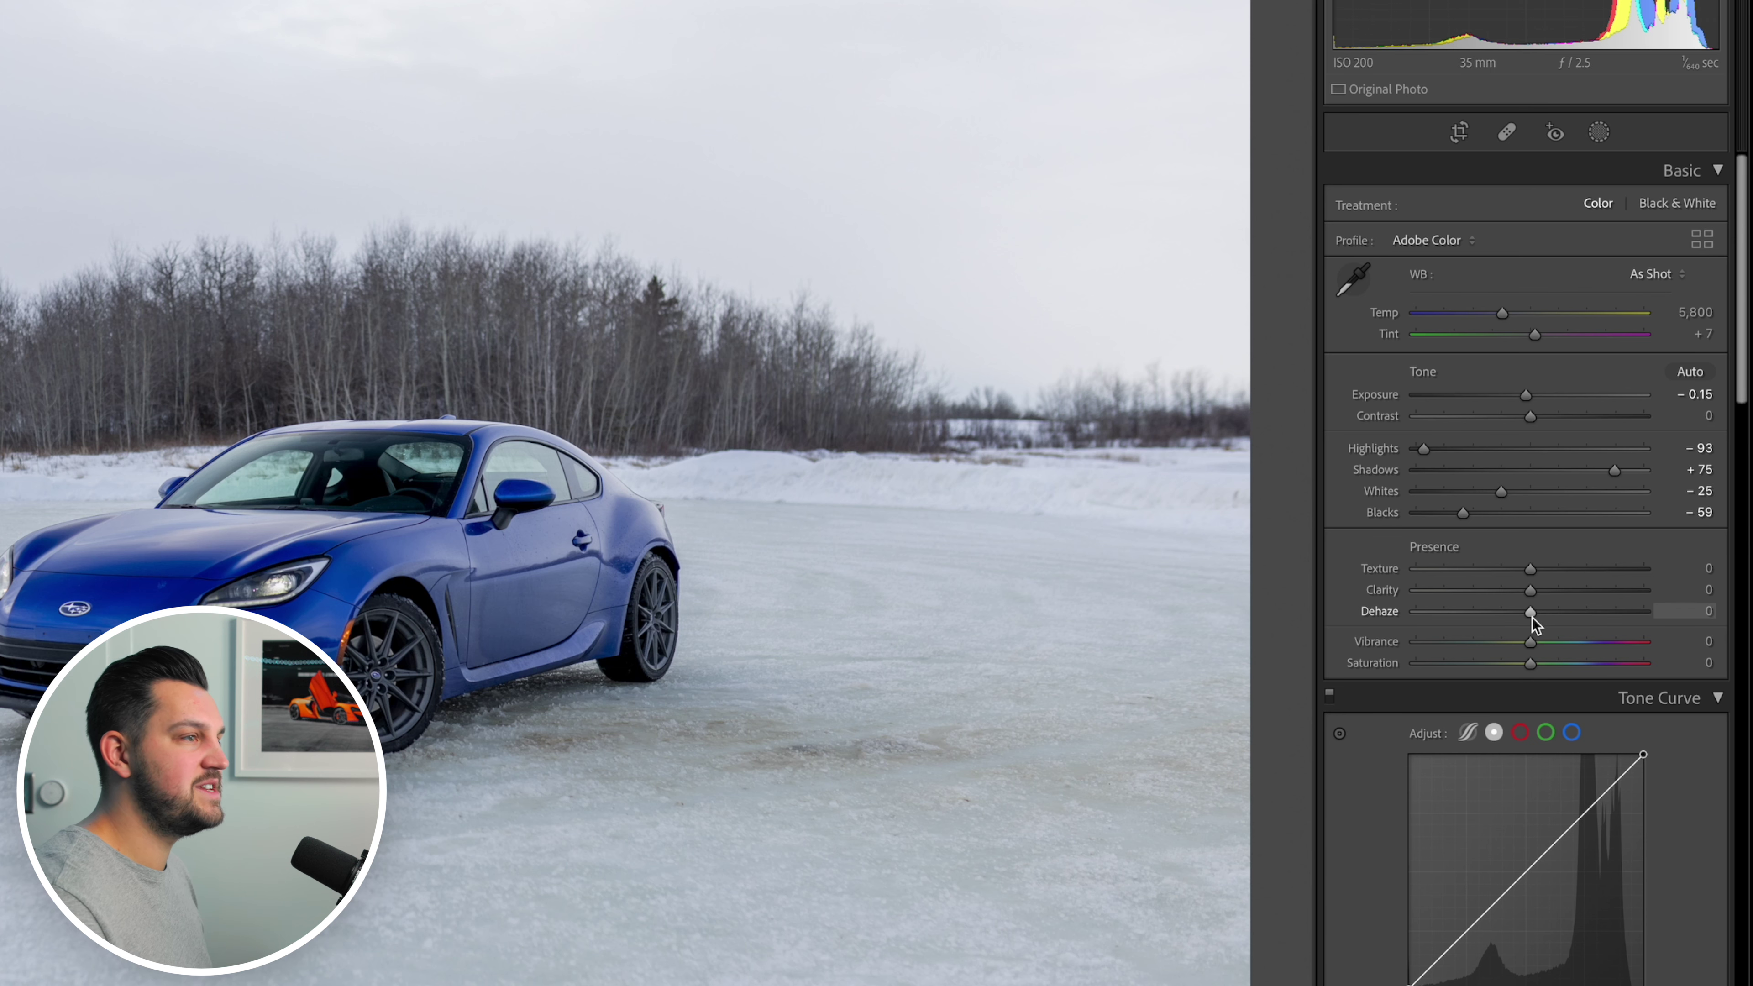
# Step: Try a strong Dehaze, then settle it at +14, add Texture +10 and keep Clarity at 0
pyautogui.moveTo(1532, 617); pyautogui.dragTo(1628, 615)
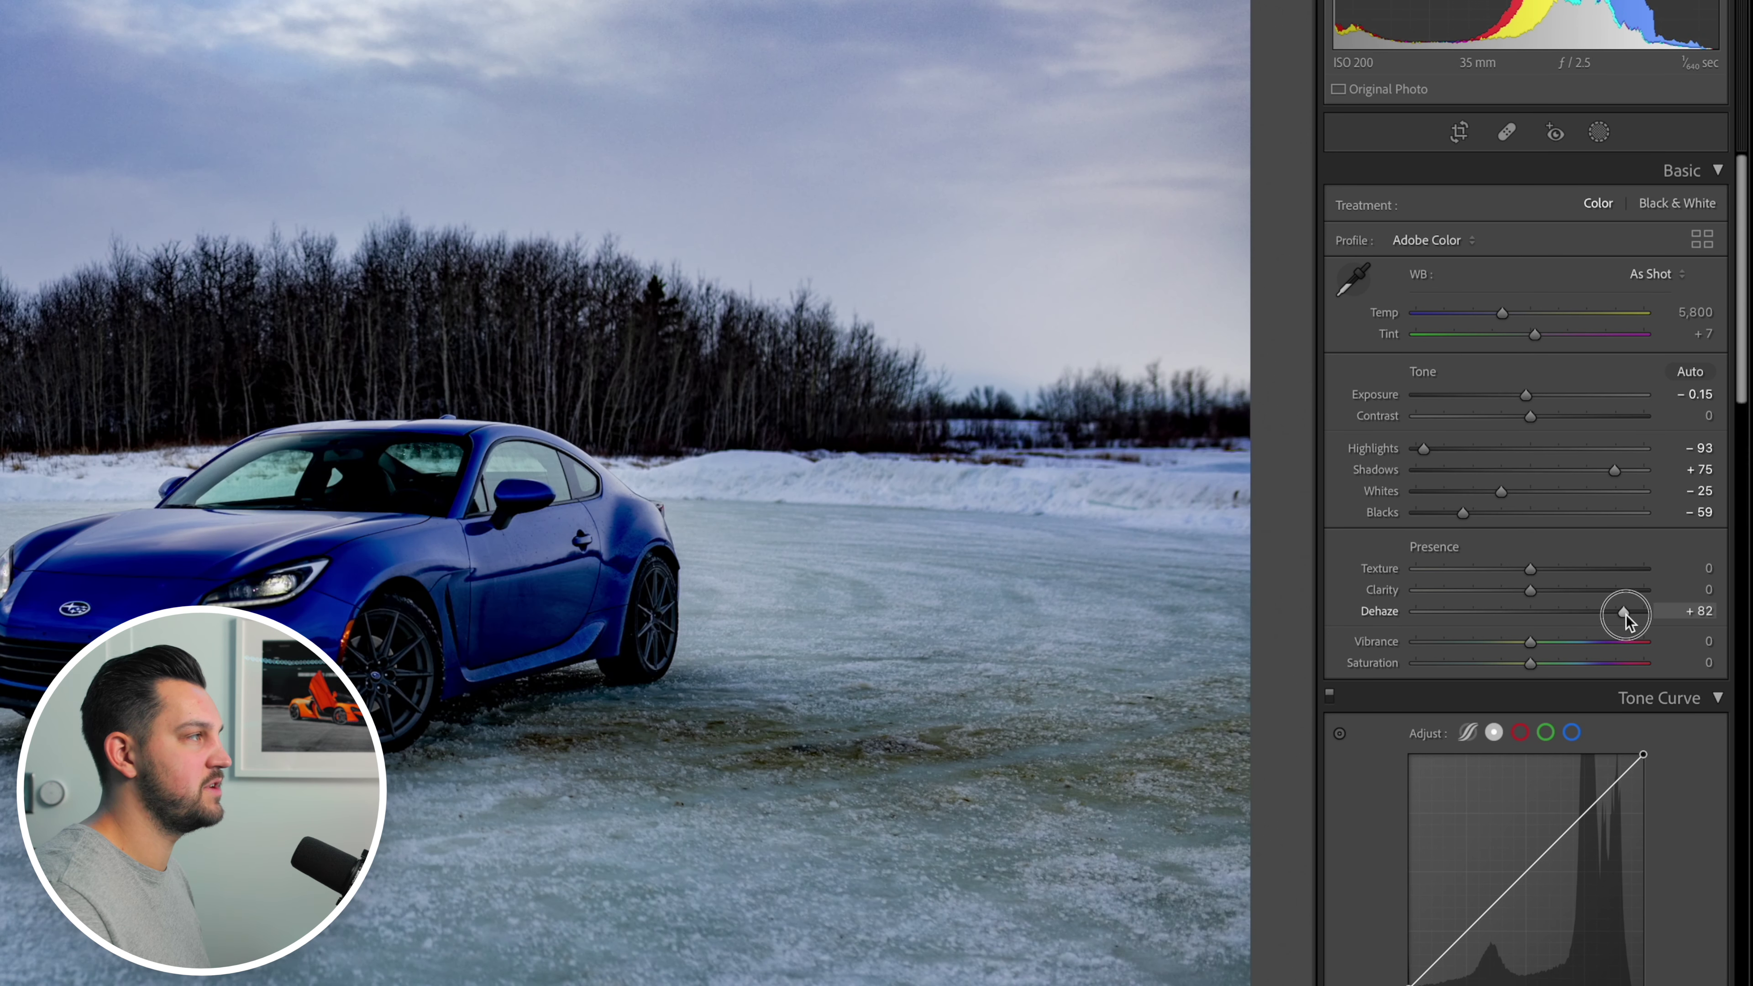
pyautogui.moveTo(1628, 615); pyautogui.dragTo(1537, 568)
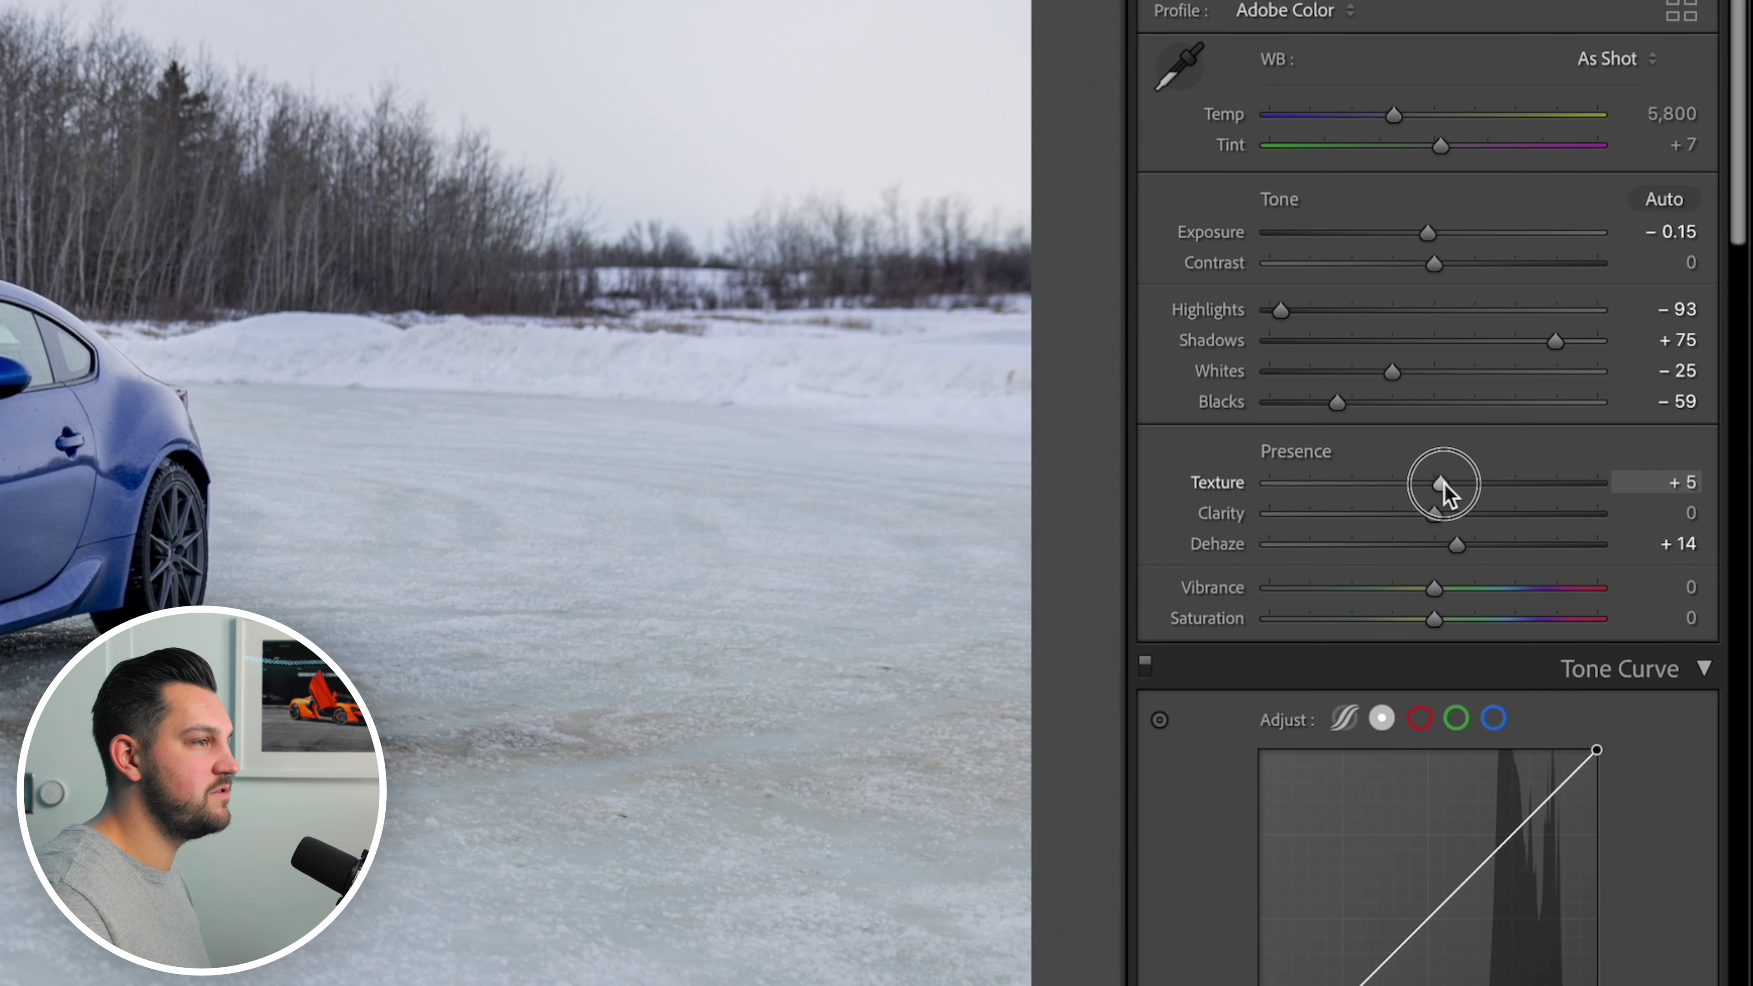
pyautogui.moveTo(1444, 482); pyautogui.dragTo(1431, 518)
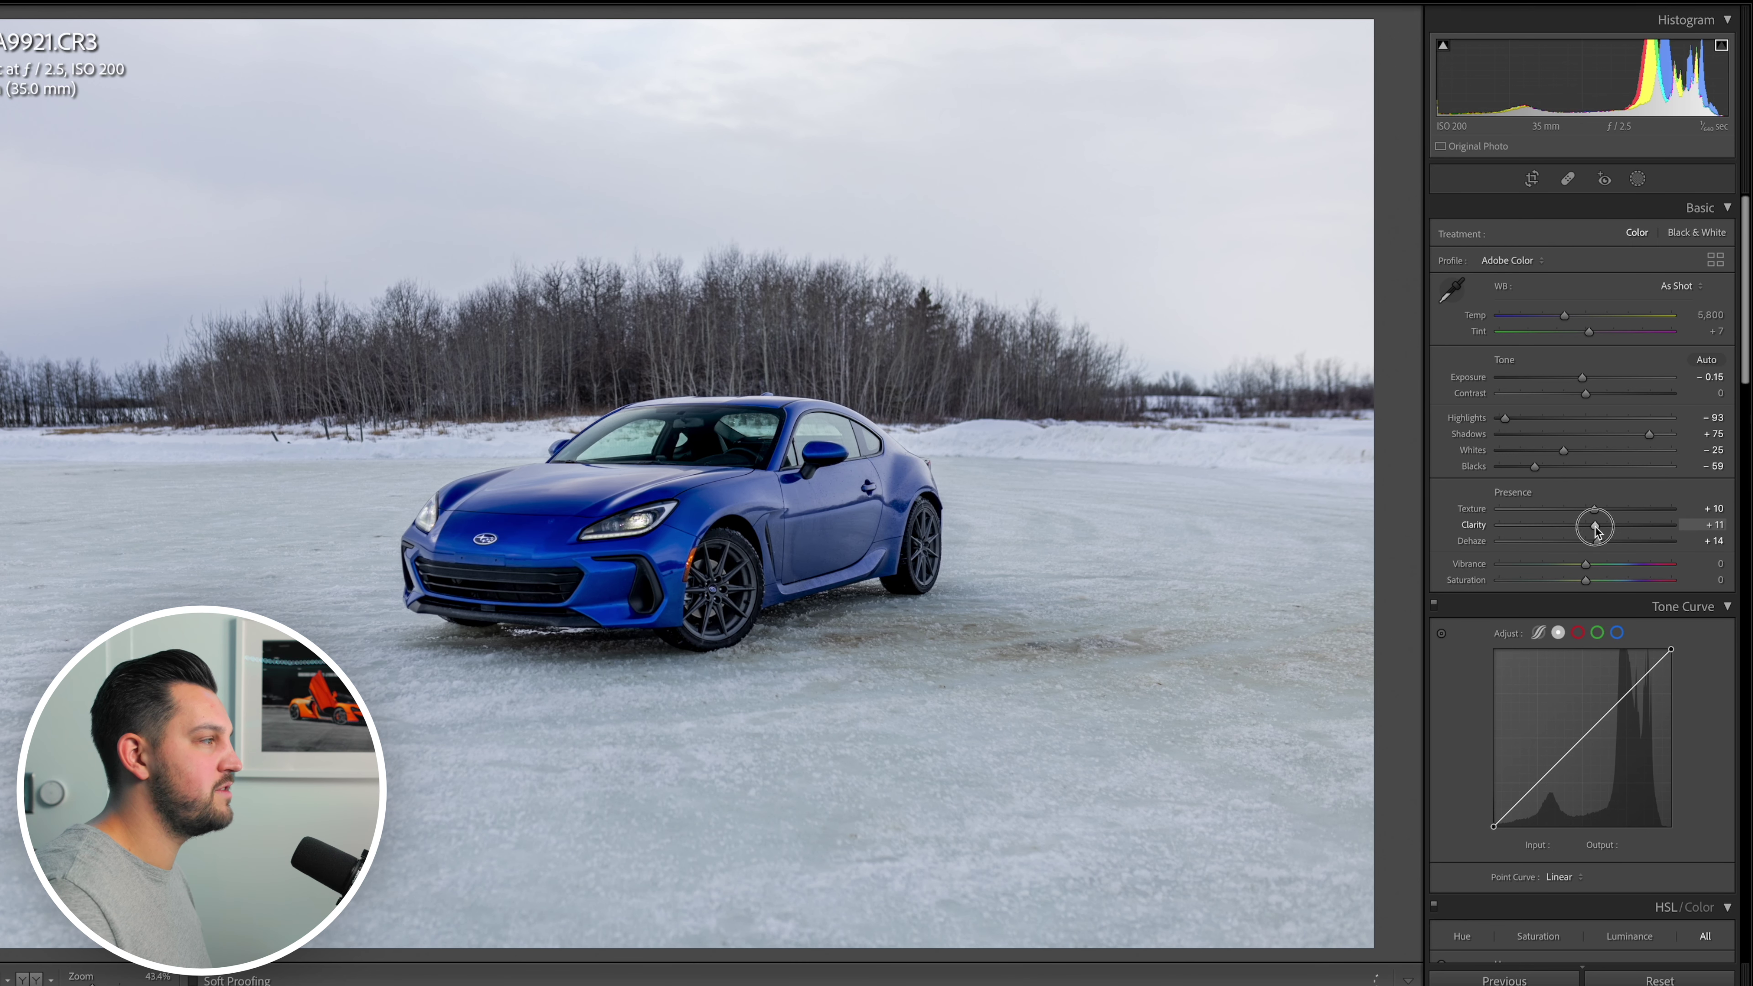
pyautogui.moveTo(1596, 529)
pyautogui.mouseDown()
pyautogui.moveTo(1620, 528)
pyautogui.moveTo(1588, 529)
pyautogui.mouseUp()
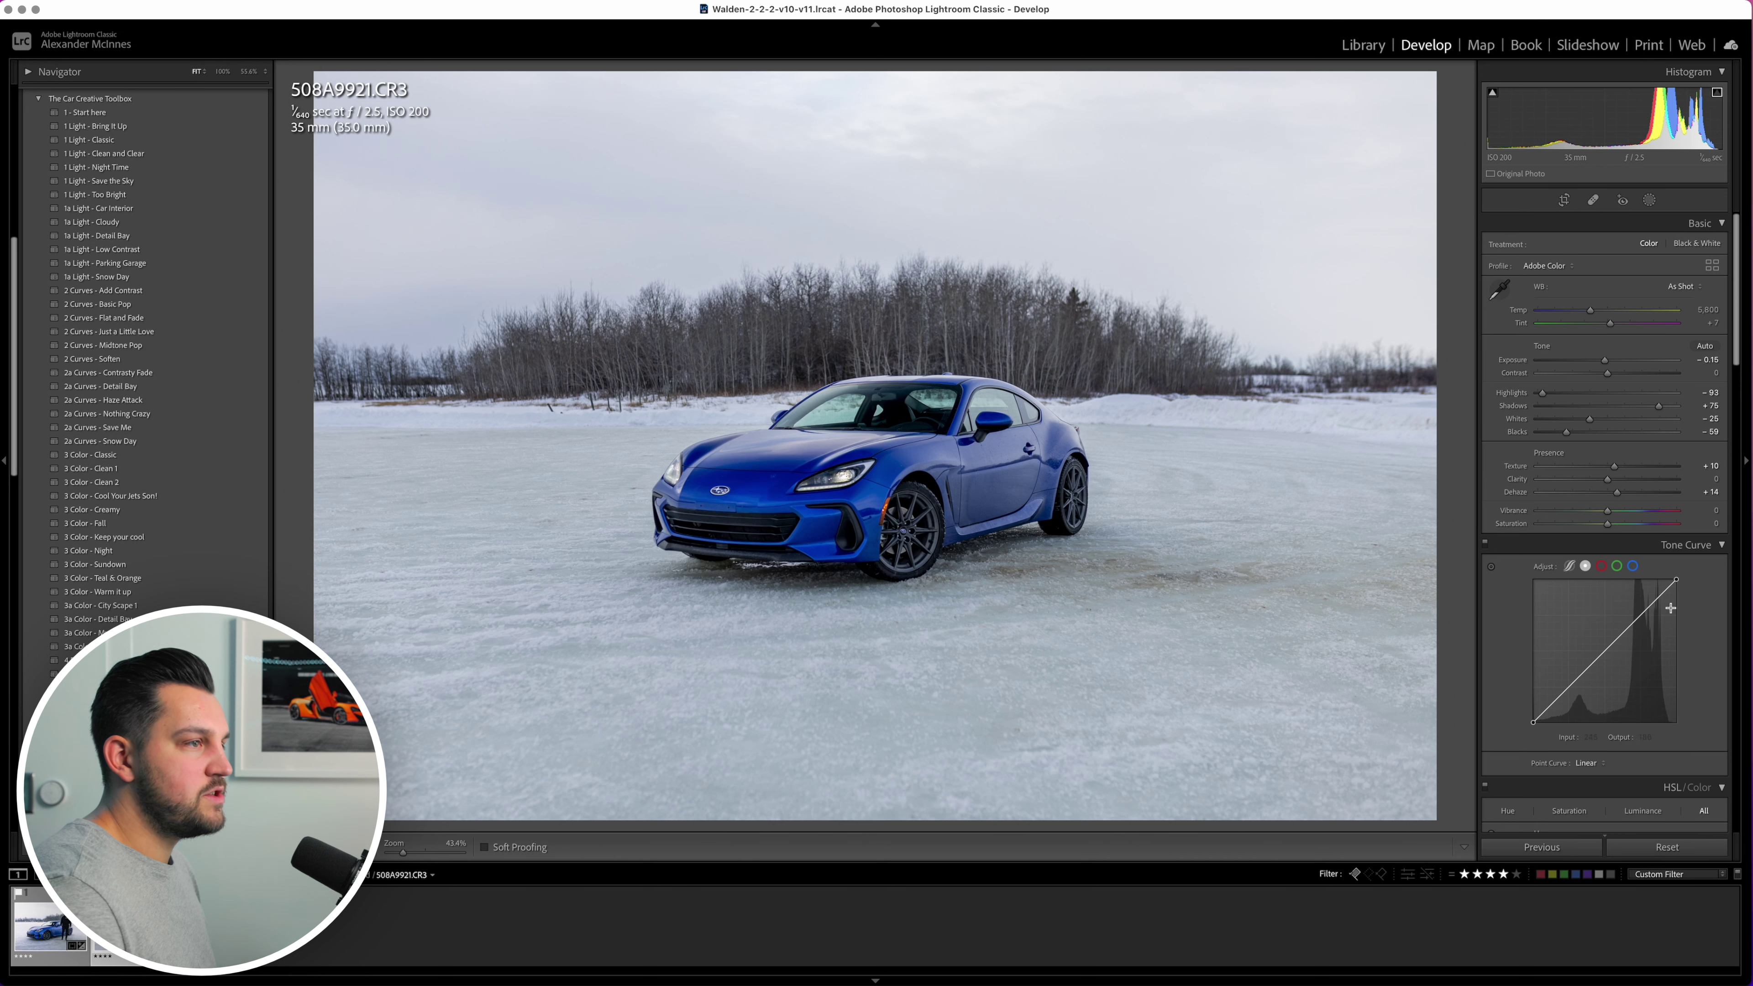
pyautogui.scroll(-2, 1689, 557)
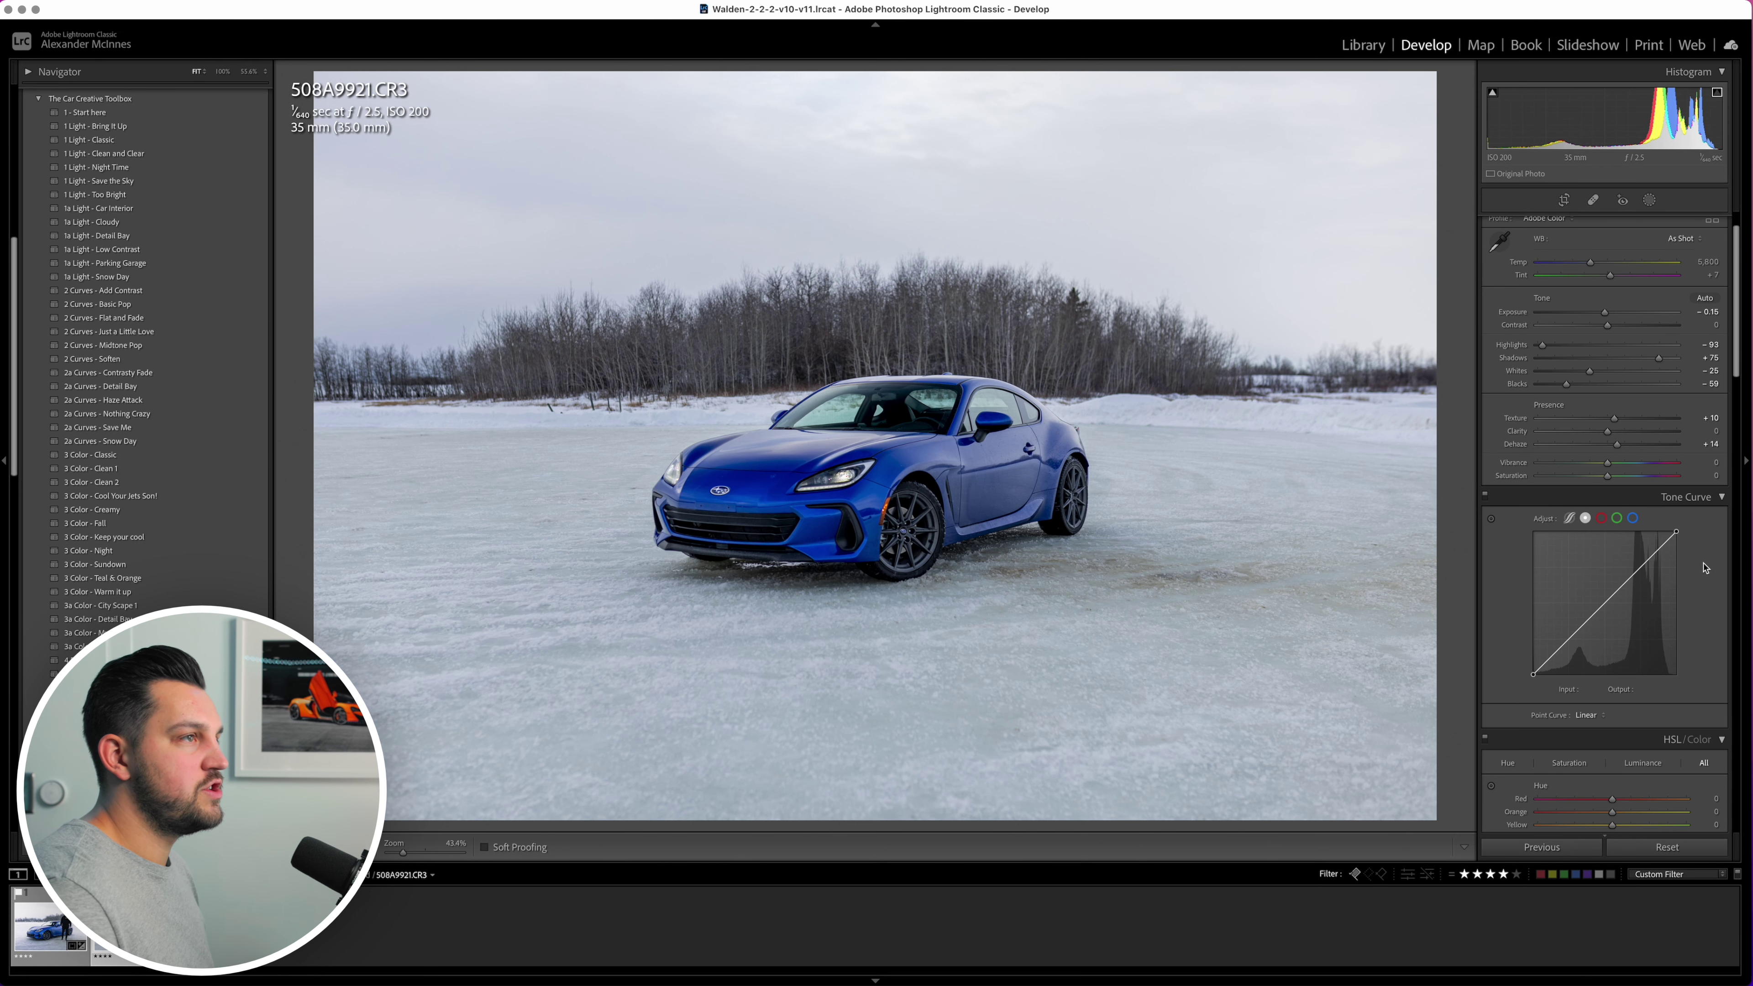
# Step: Add highlight, midtone and shadow points to the tone curve and reshape the upper point
pyautogui.scroll(-1, 1699, 567)
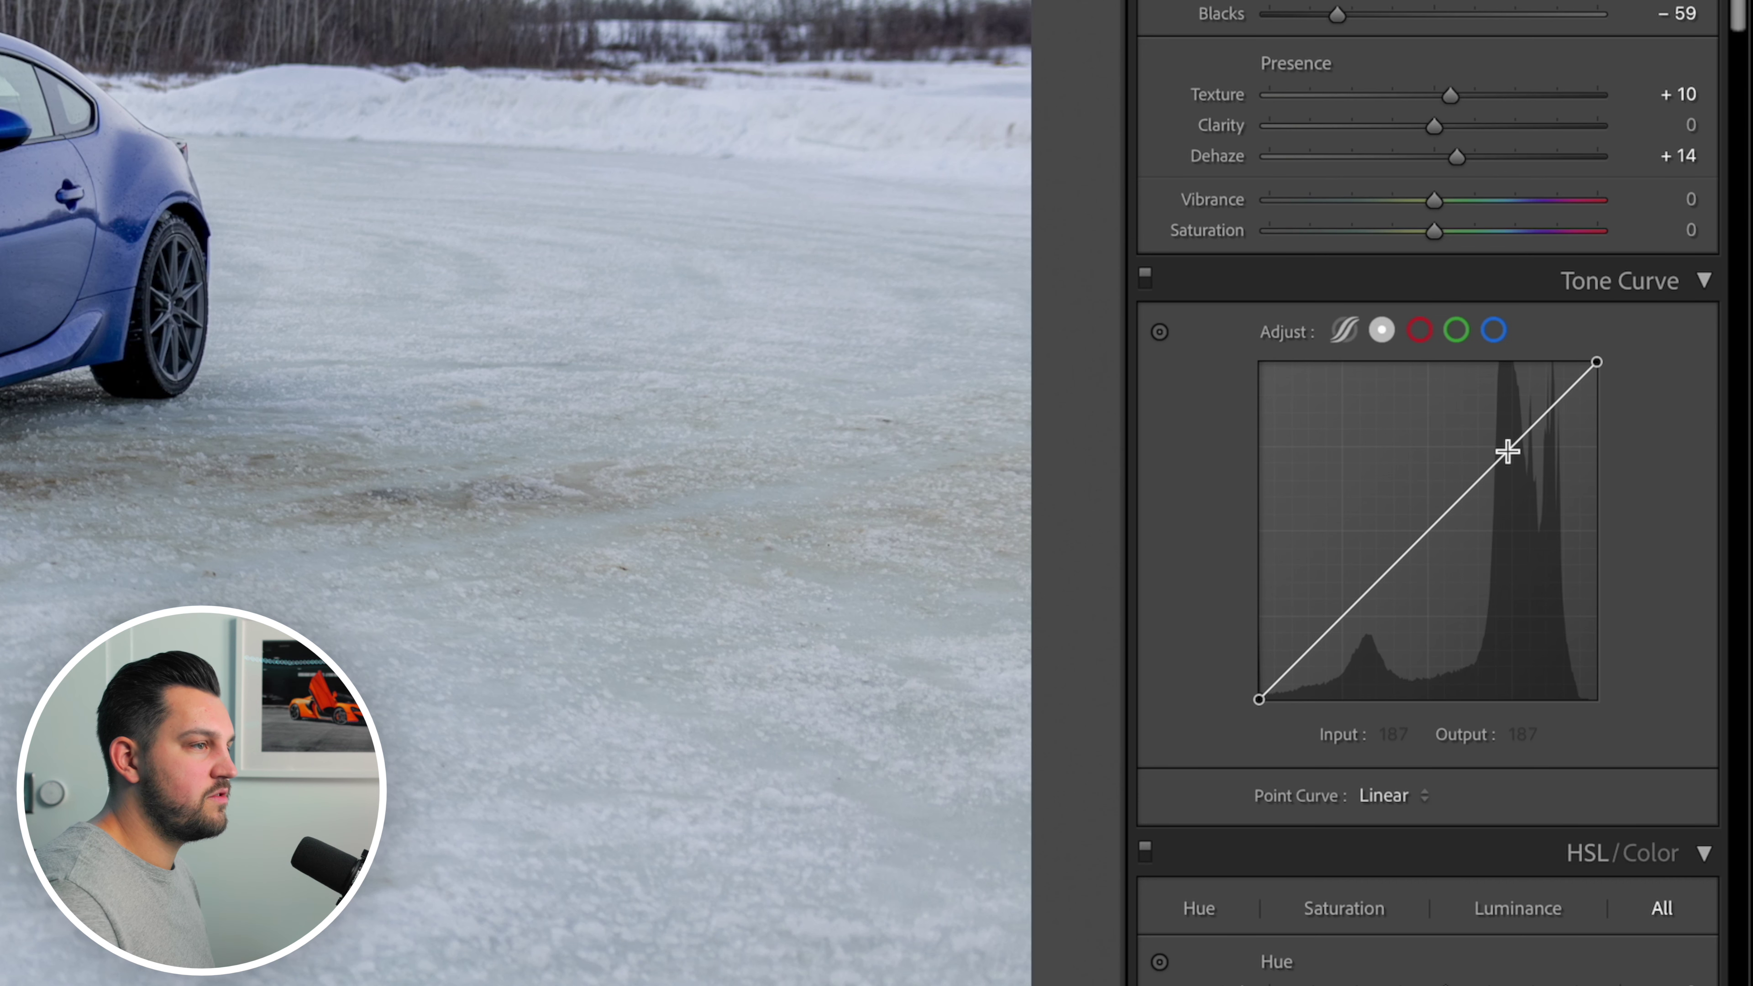
pyautogui.click(1508, 452)
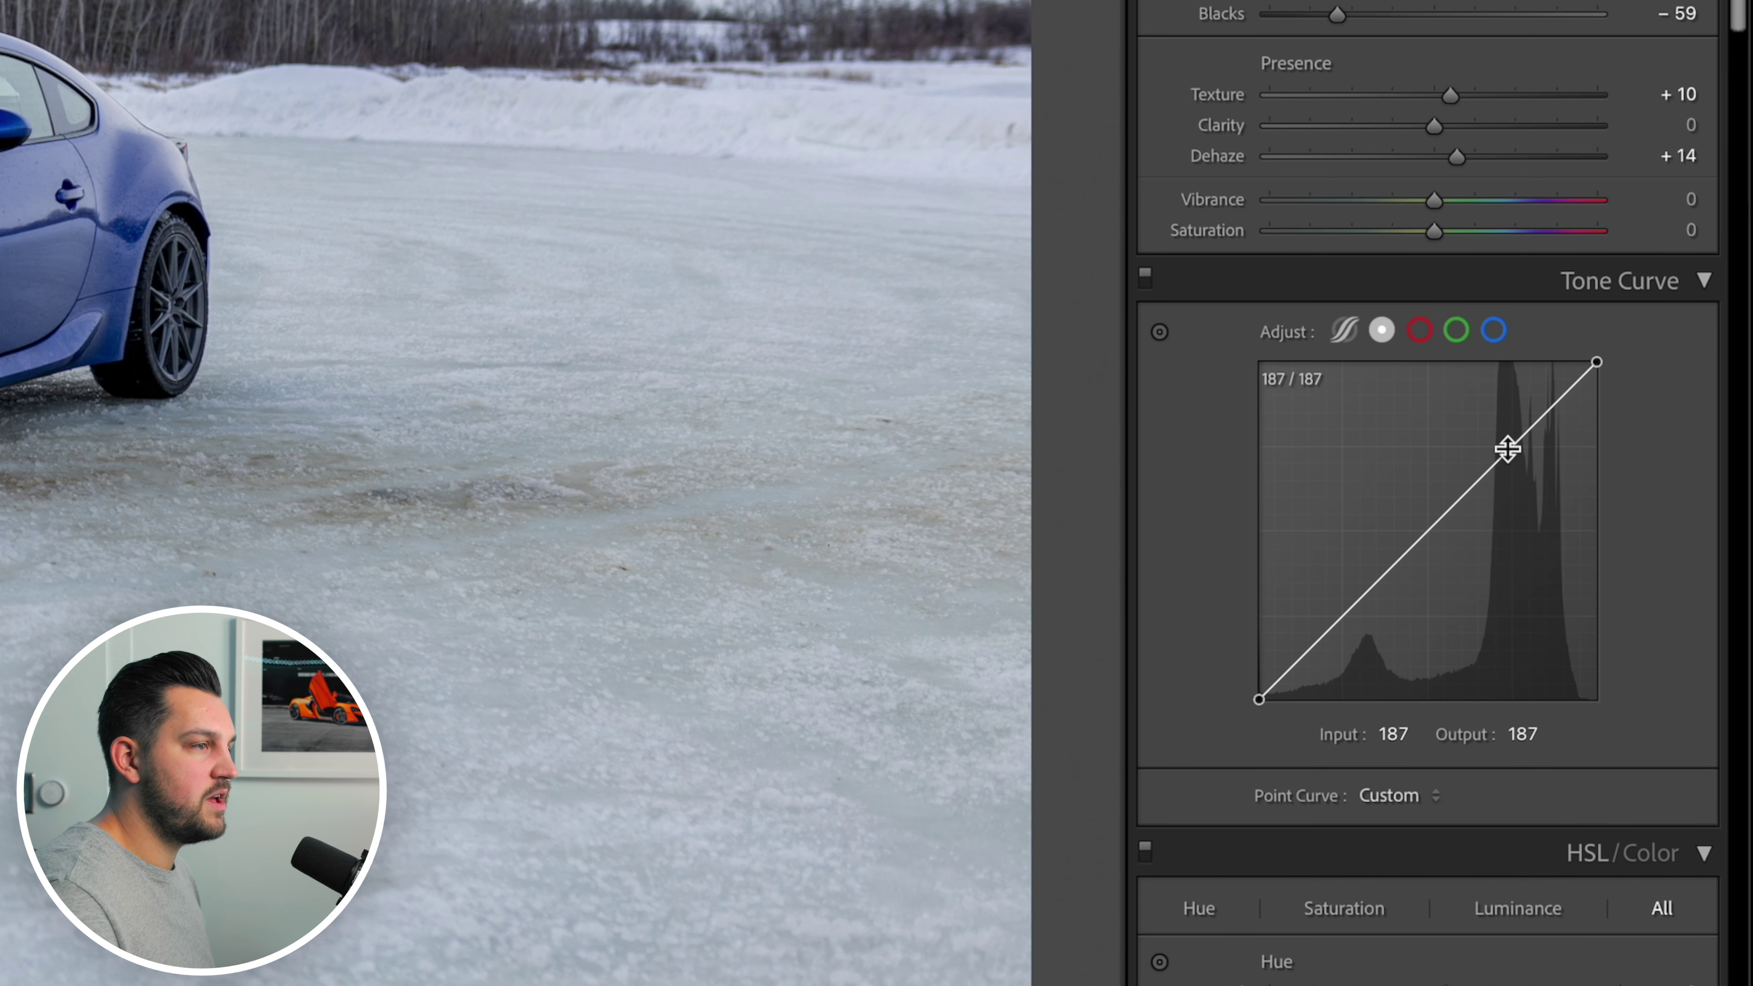
pyautogui.click(1428, 531)
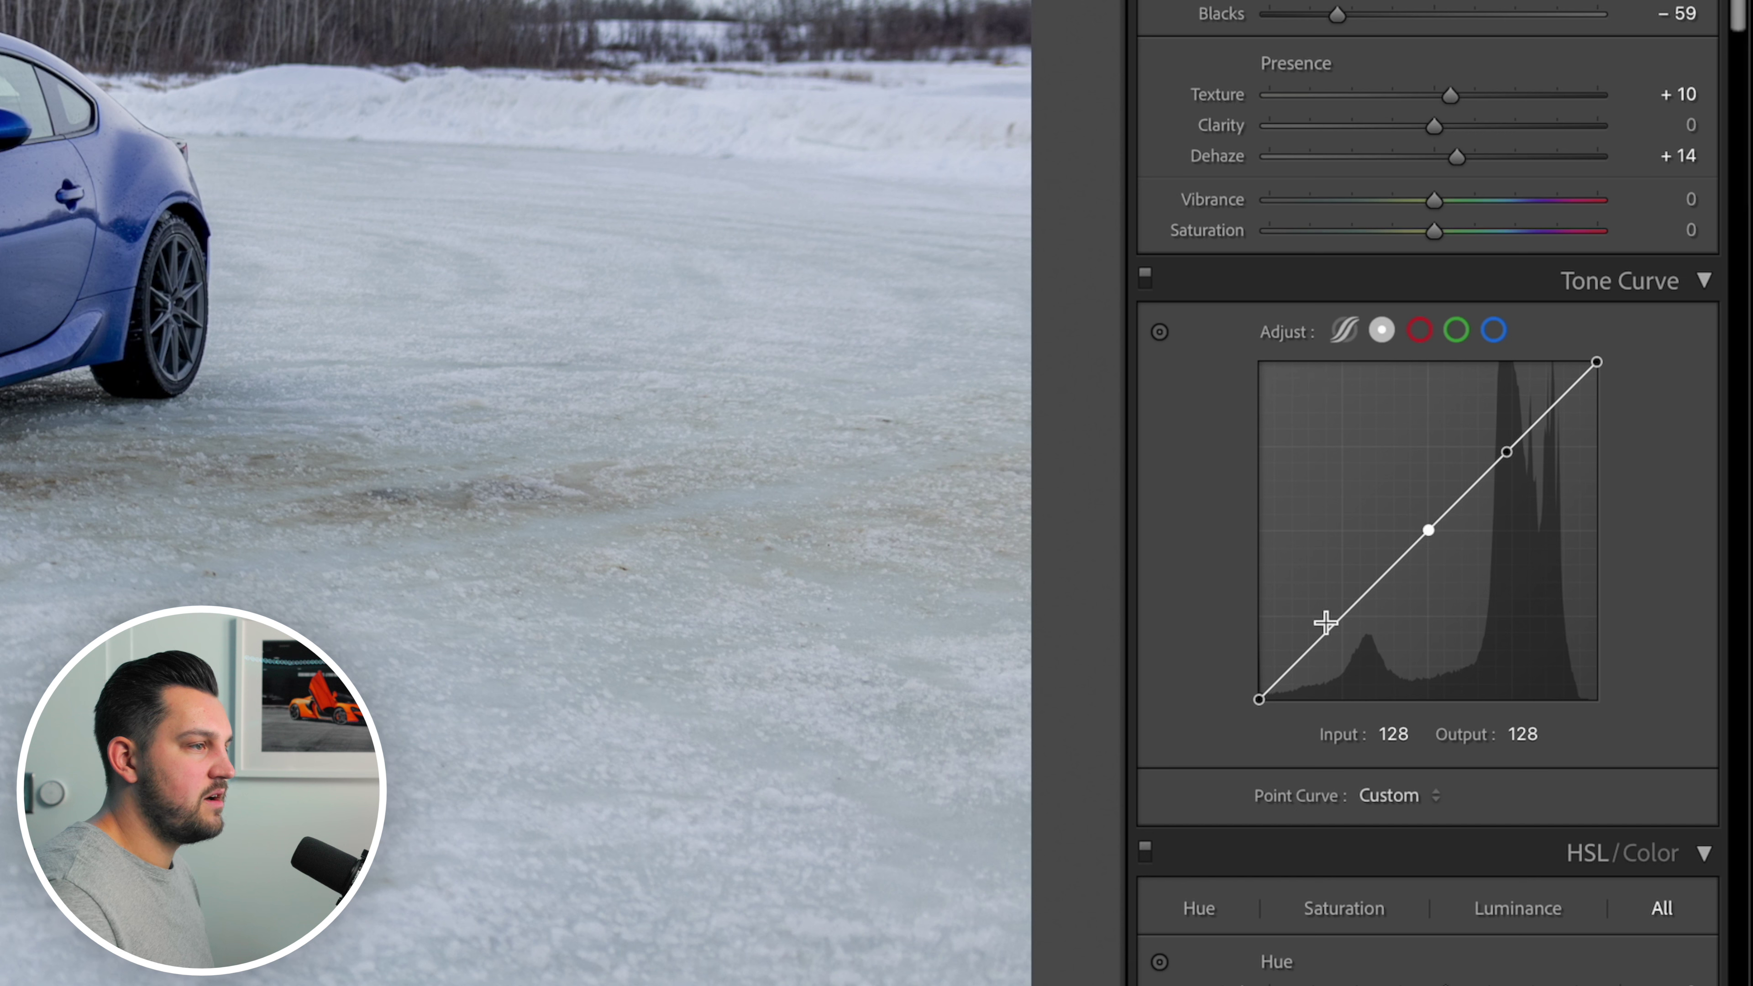
pyautogui.click(1341, 618)
pyautogui.moveTo(1508, 451); pyautogui.dragTo(1508, 433)
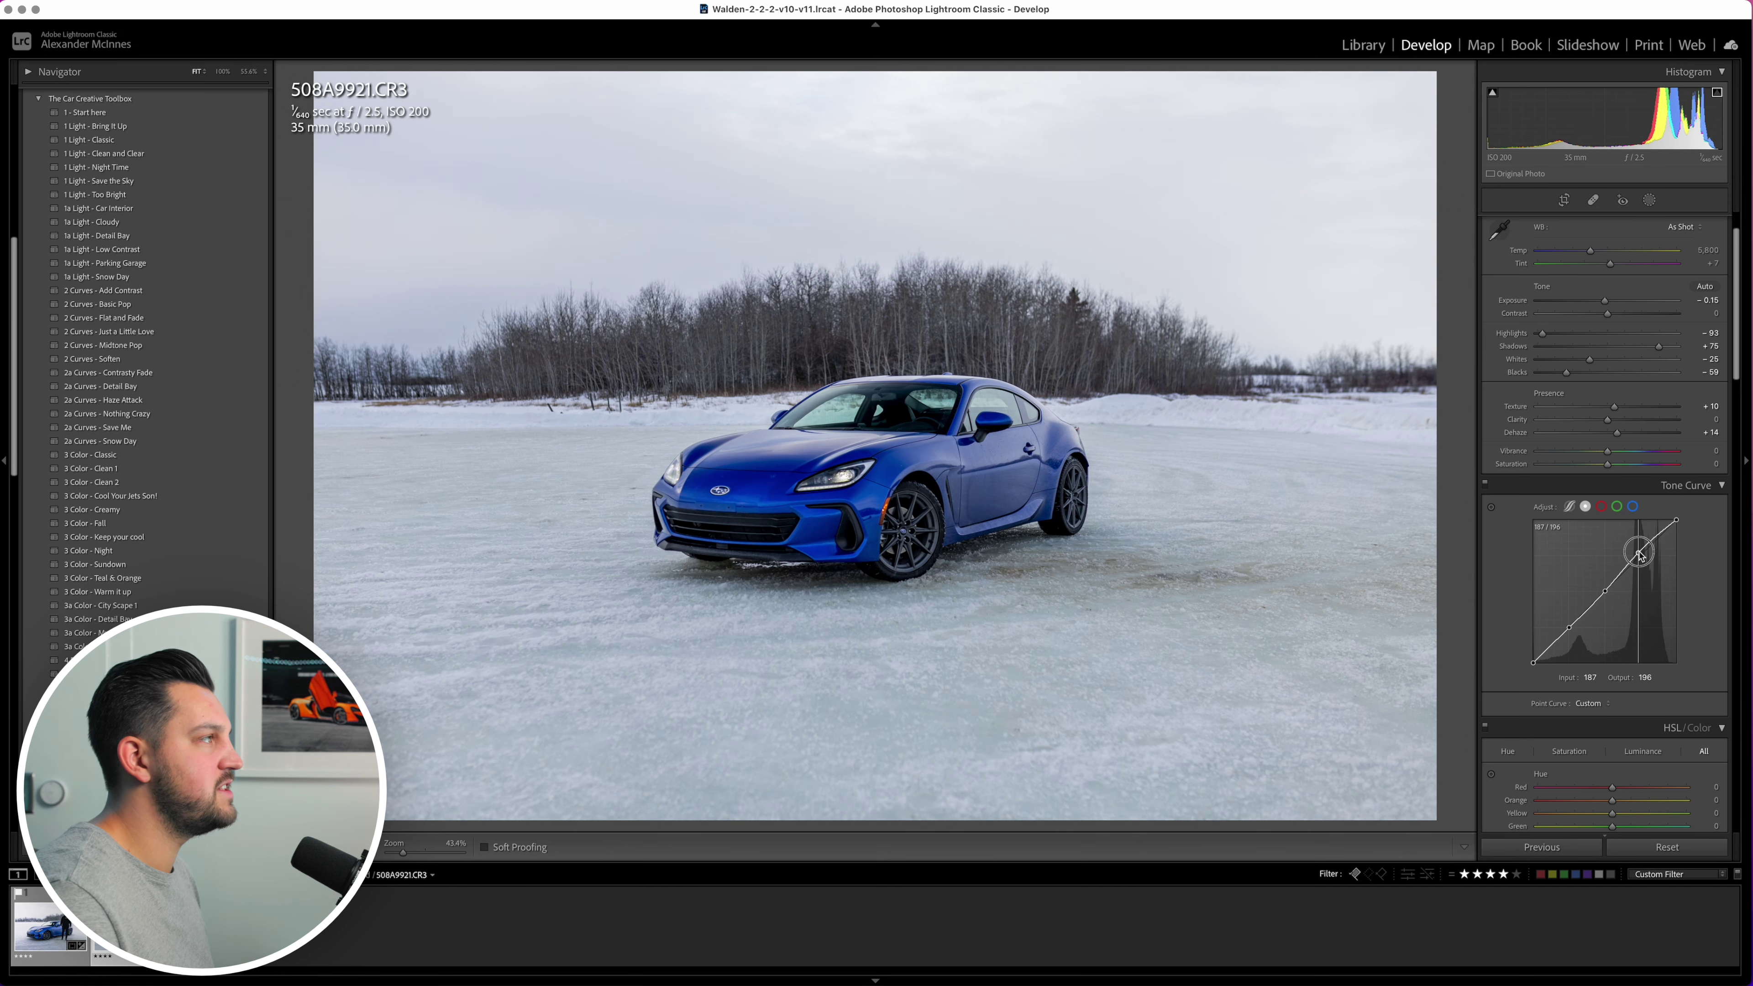
pyautogui.moveTo(1640, 551); pyautogui.dragTo(1643, 561)
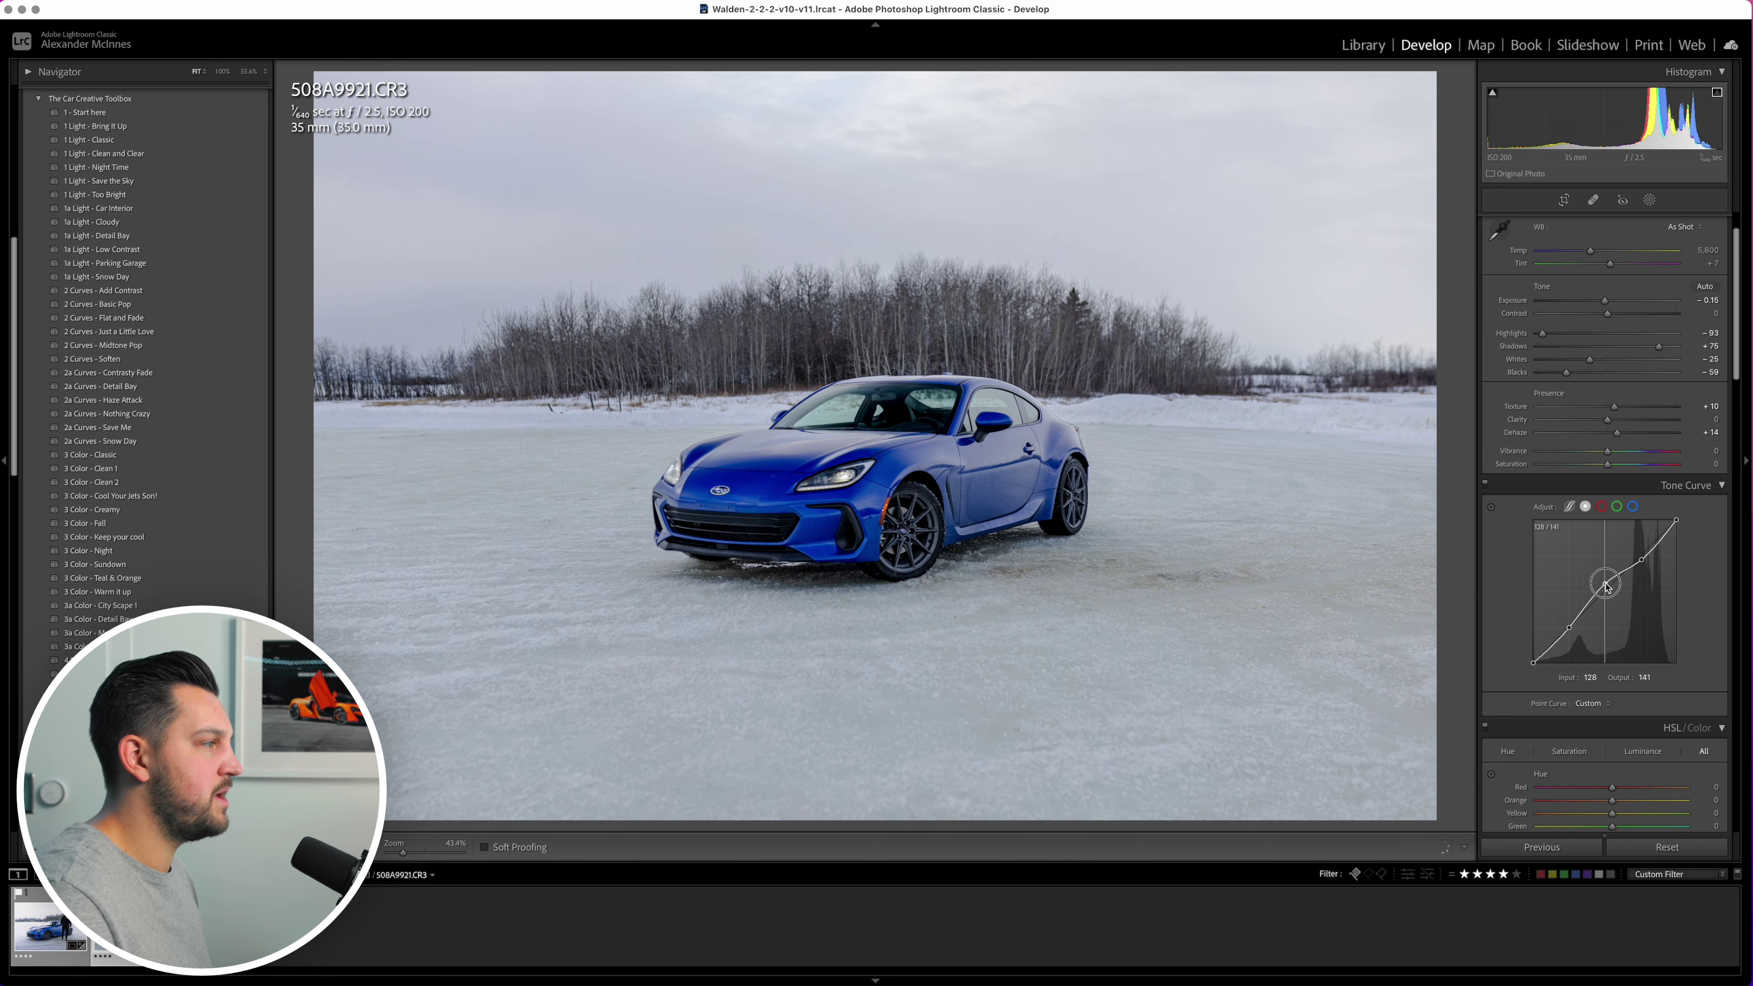
# Step: Lower the midtone point slightly, lift the upper point, and add a lowered bright-highlight point
pyautogui.moveTo(1605, 586); pyautogui.dragTo(1606, 589)
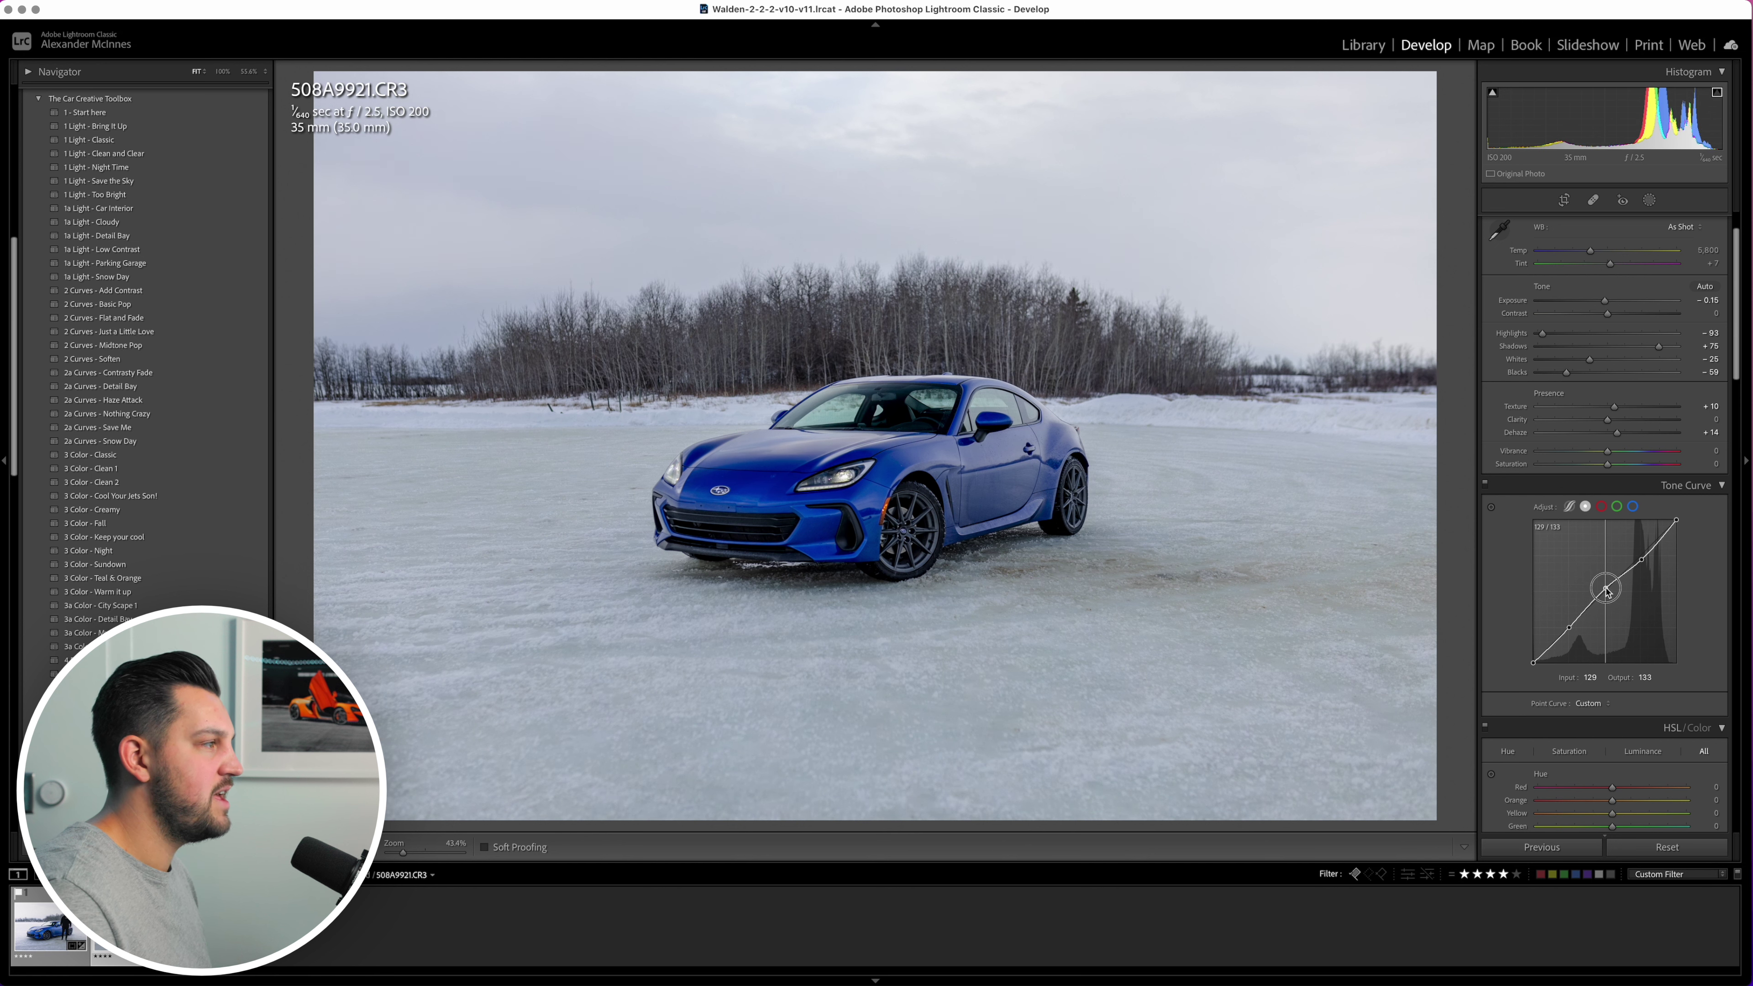
pyautogui.moveTo(1607, 586); pyautogui.dragTo(1607, 590)
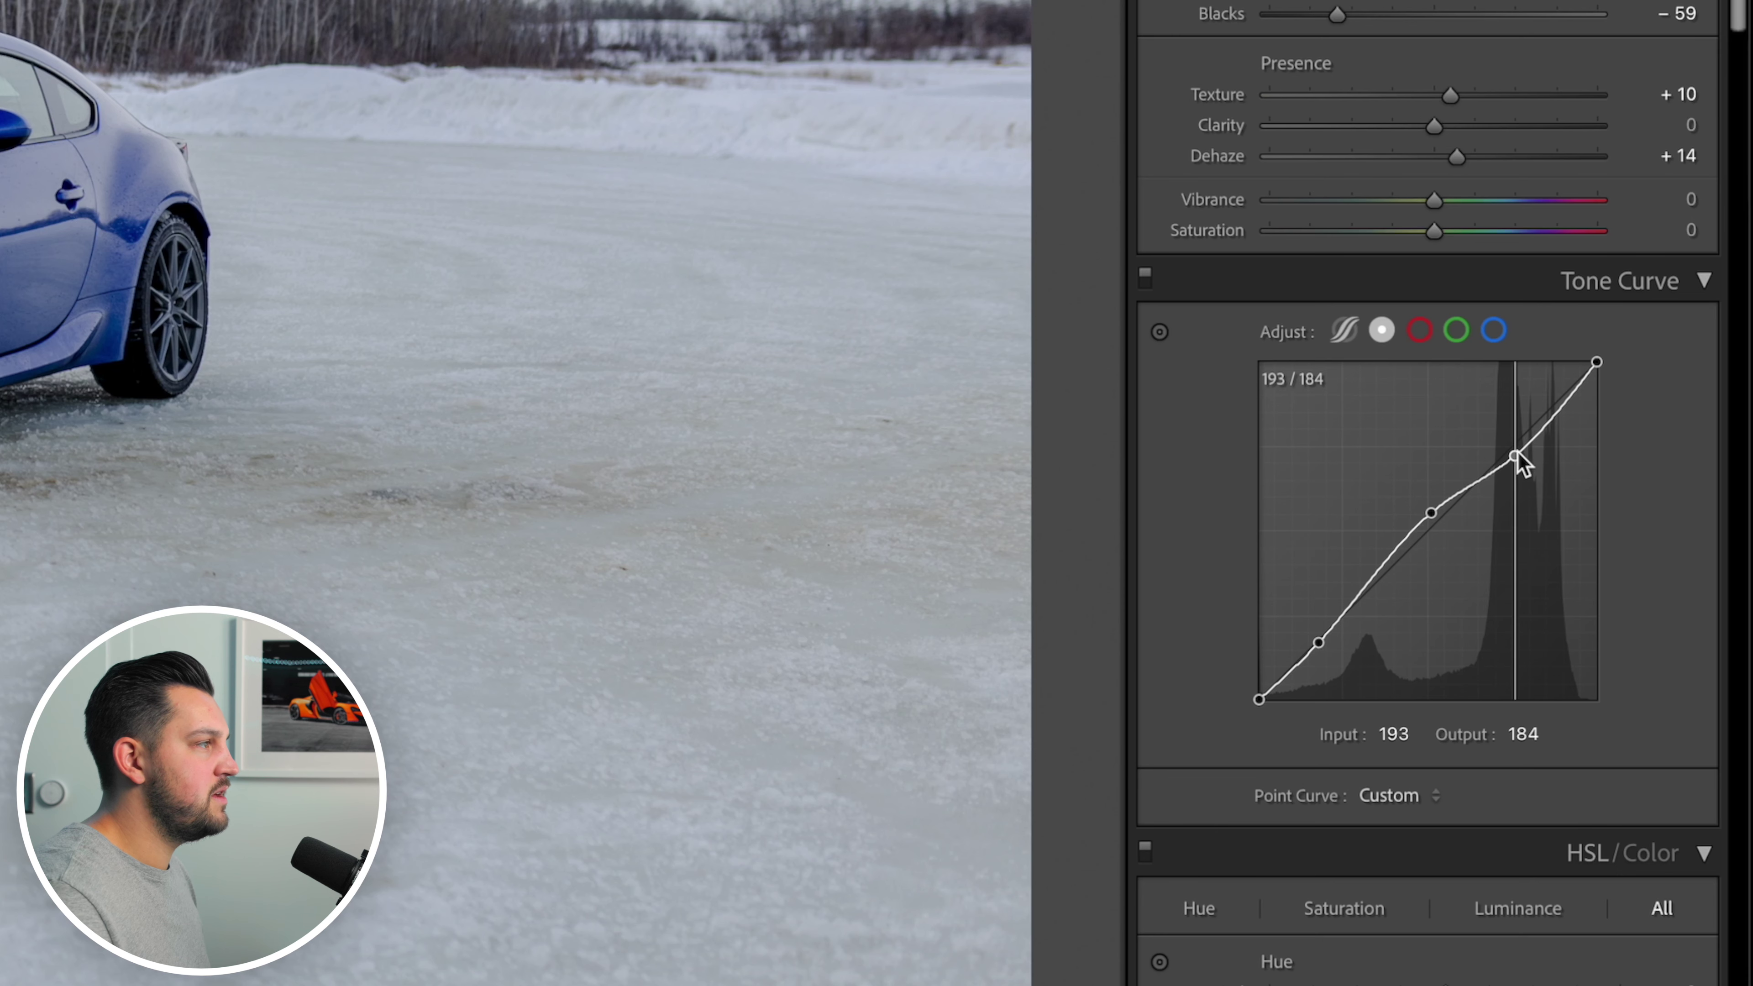
pyautogui.moveTo(1642, 559); pyautogui.dragTo(1644, 555)
pyautogui.moveTo(1519, 445); pyautogui.dragTo(1519, 442)
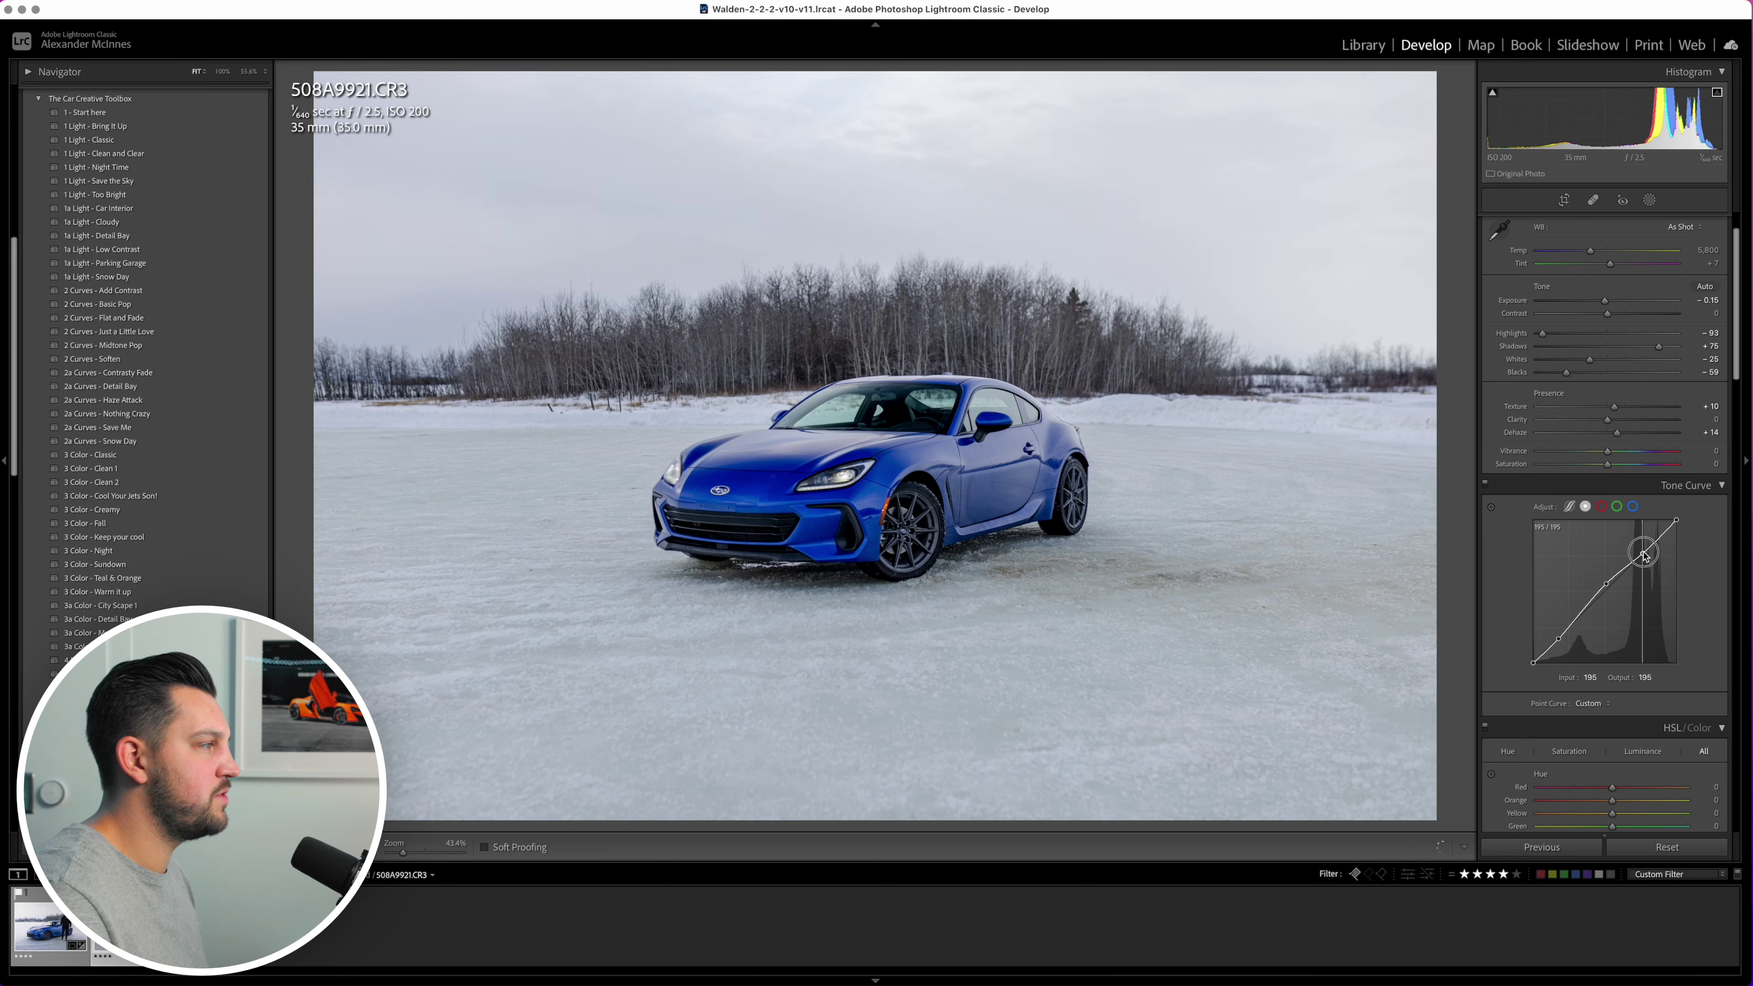
pyautogui.moveTo(1646, 556); pyautogui.dragTo(1640, 555)
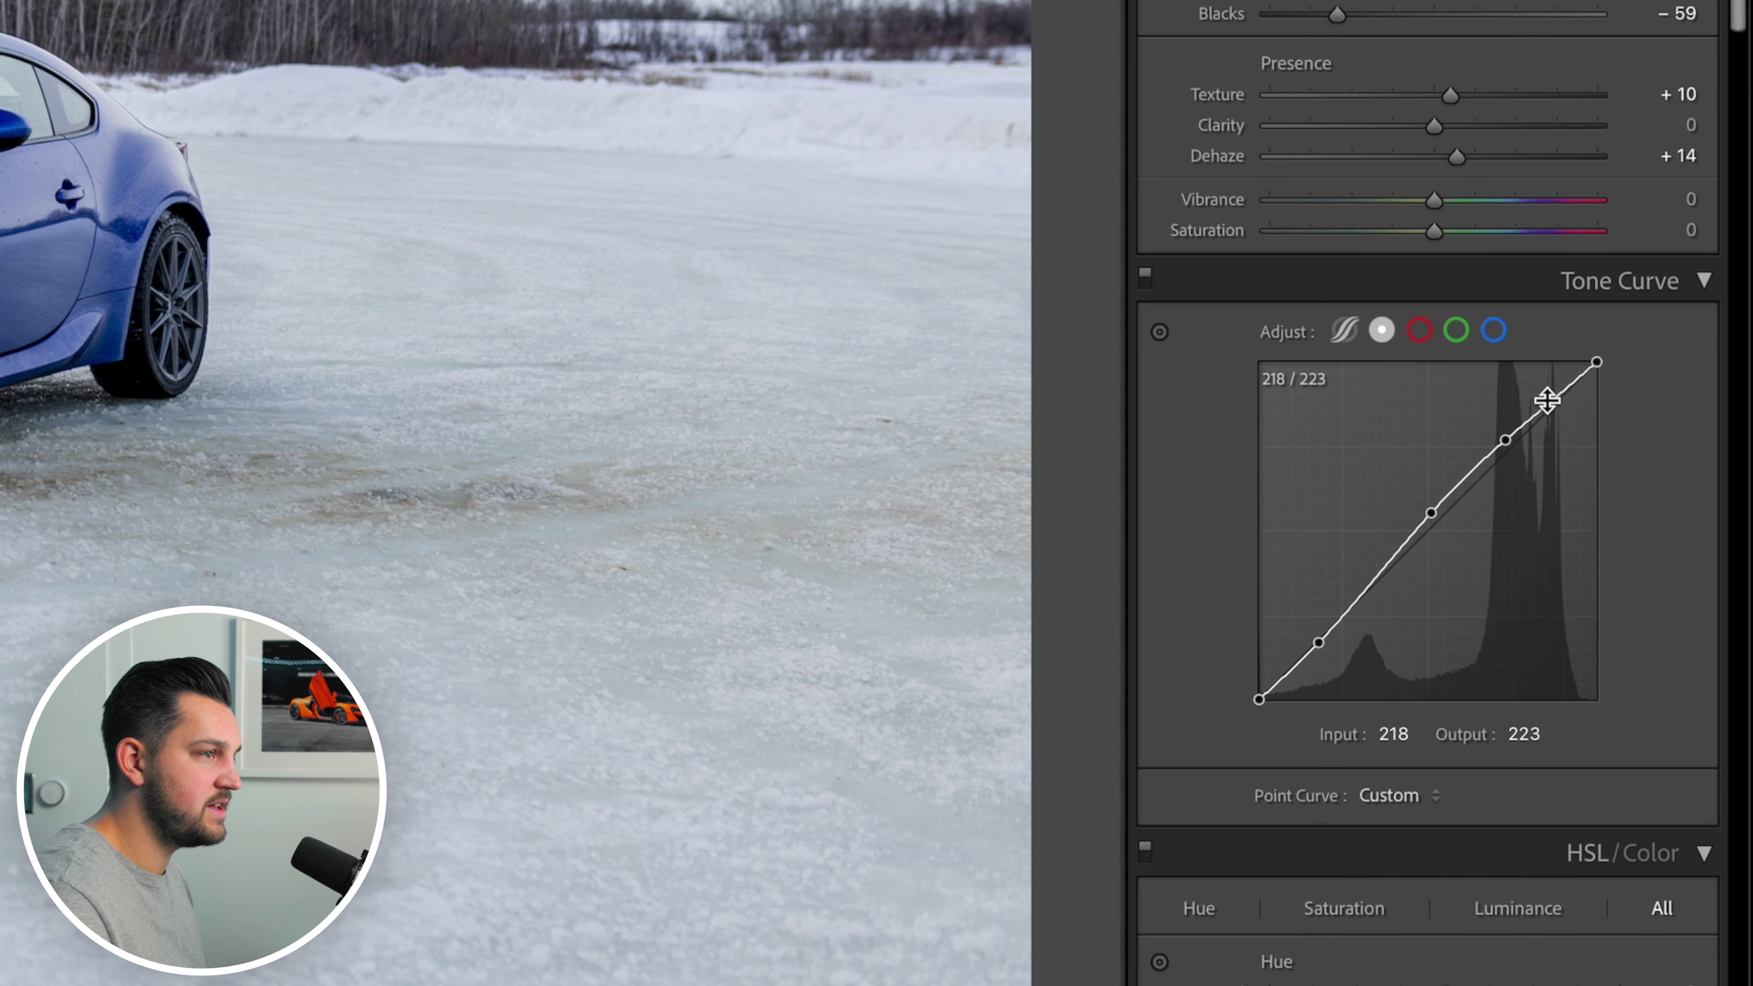
pyautogui.moveTo(1547, 400)
pyautogui.mouseDown()
pyautogui.moveTo(1557, 431)
pyautogui.moveTo(1555, 409)
pyautogui.mouseUp()
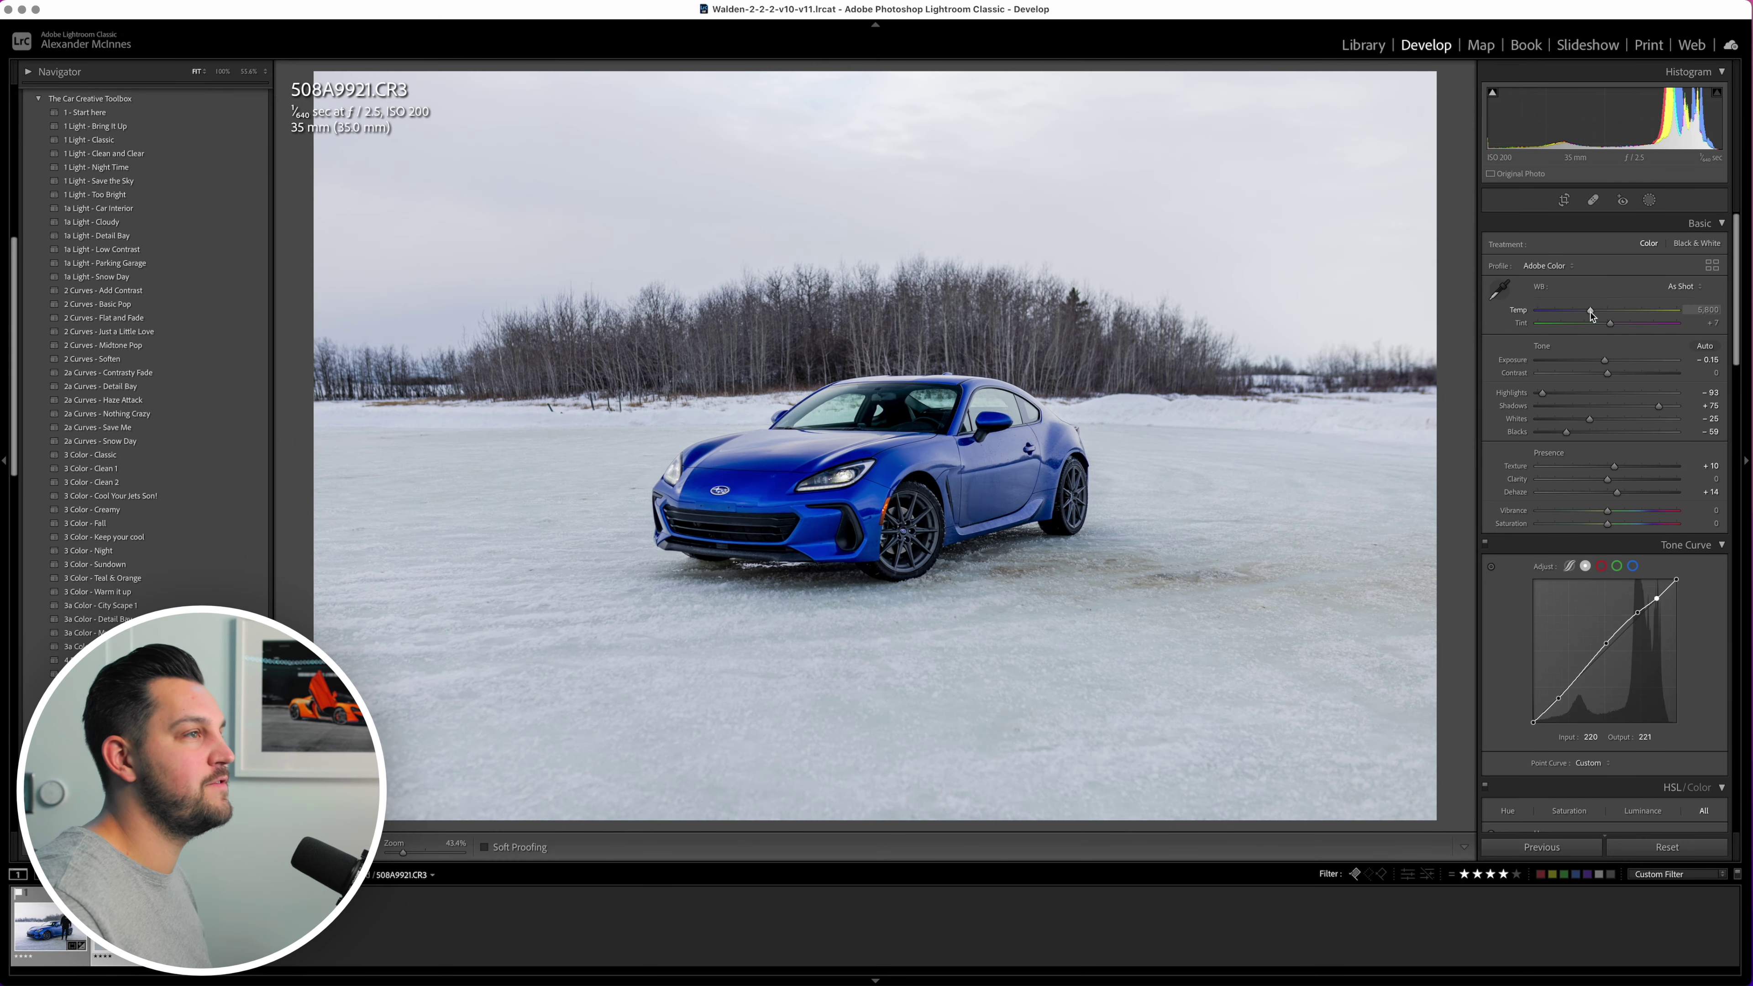
# Step: Try a cooler temperature, then reset it to 5,800 and inspect the snow
pyautogui.moveTo(1591, 313)
pyautogui.mouseDown()
pyautogui.moveTo(1546, 314)
pyautogui.moveTo(1572, 314)
pyautogui.mouseUp()
pyautogui.doubleClick(1571, 314)
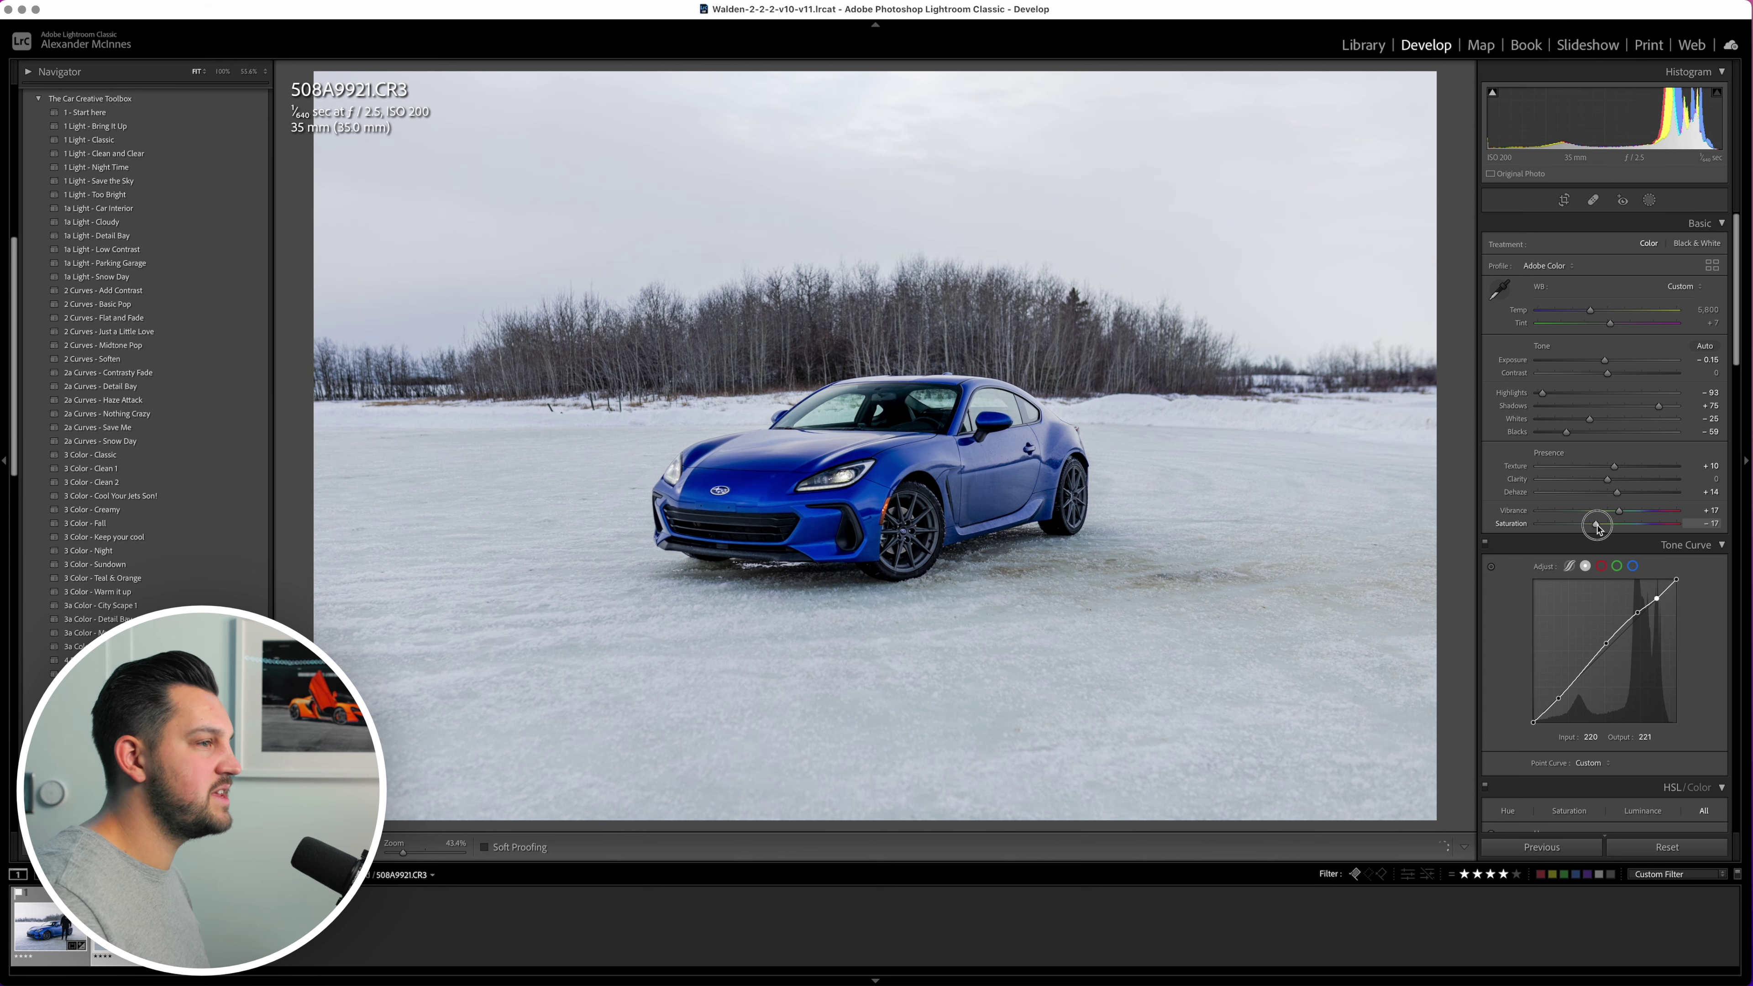
pyautogui.click(1177, 595)
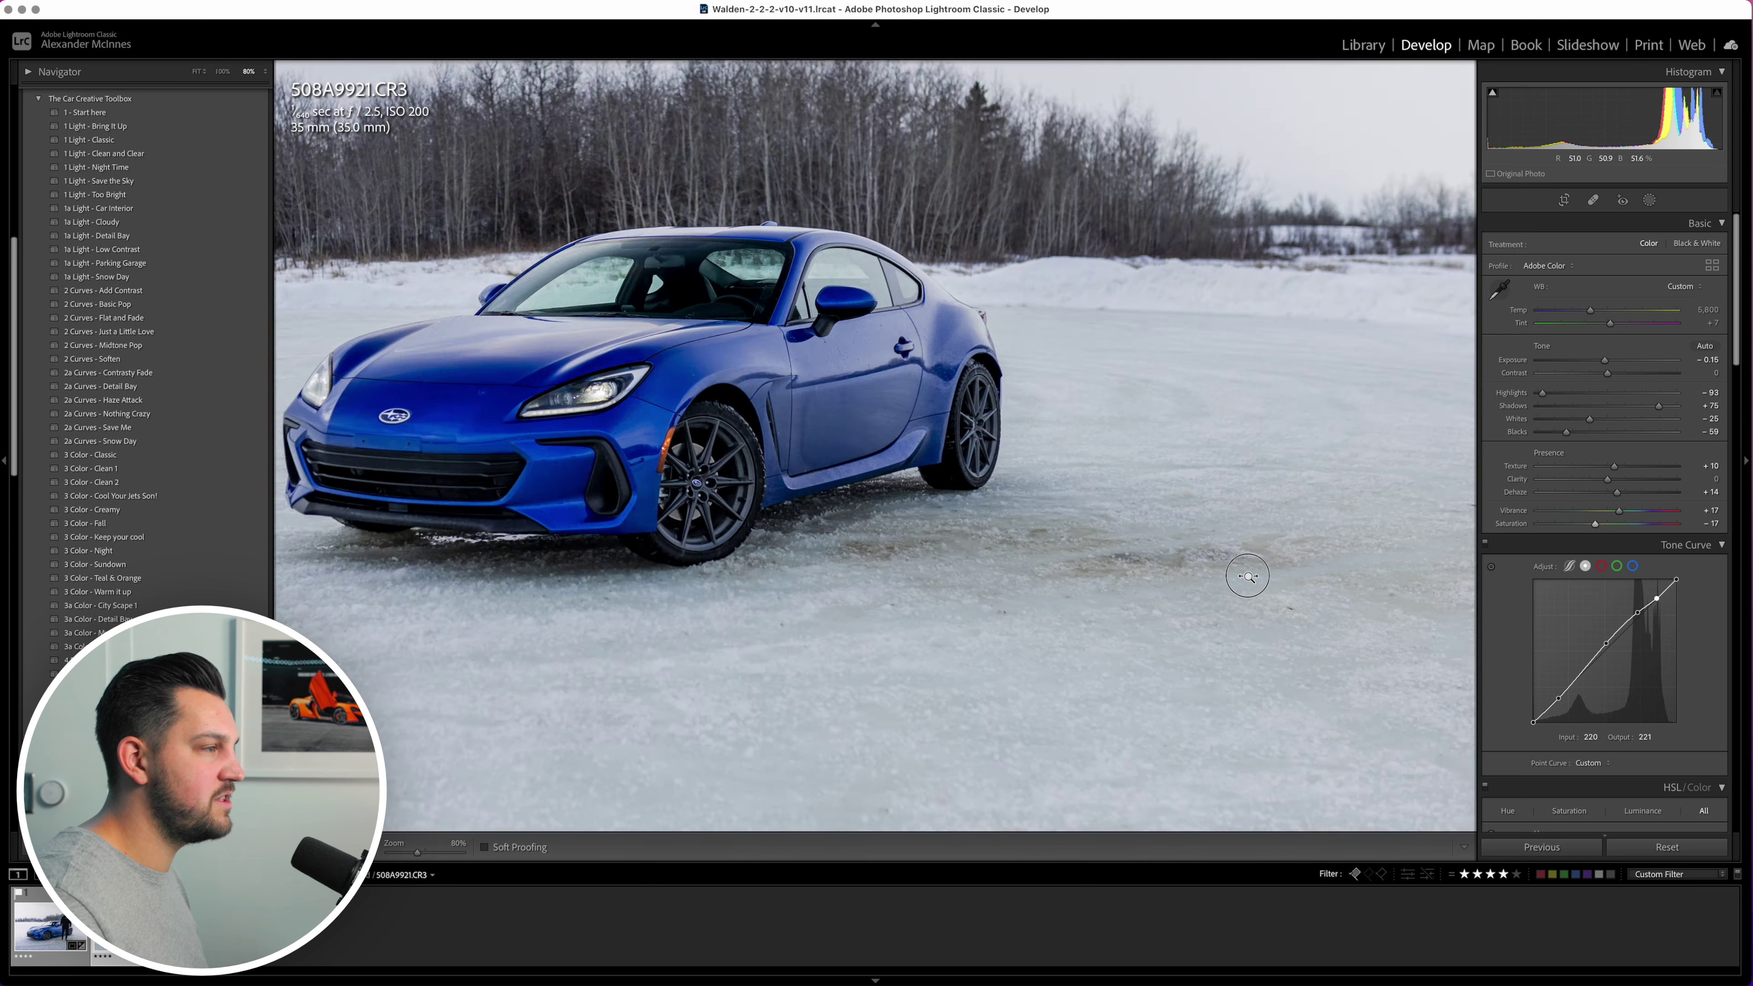
pyautogui.click(1268, 575)
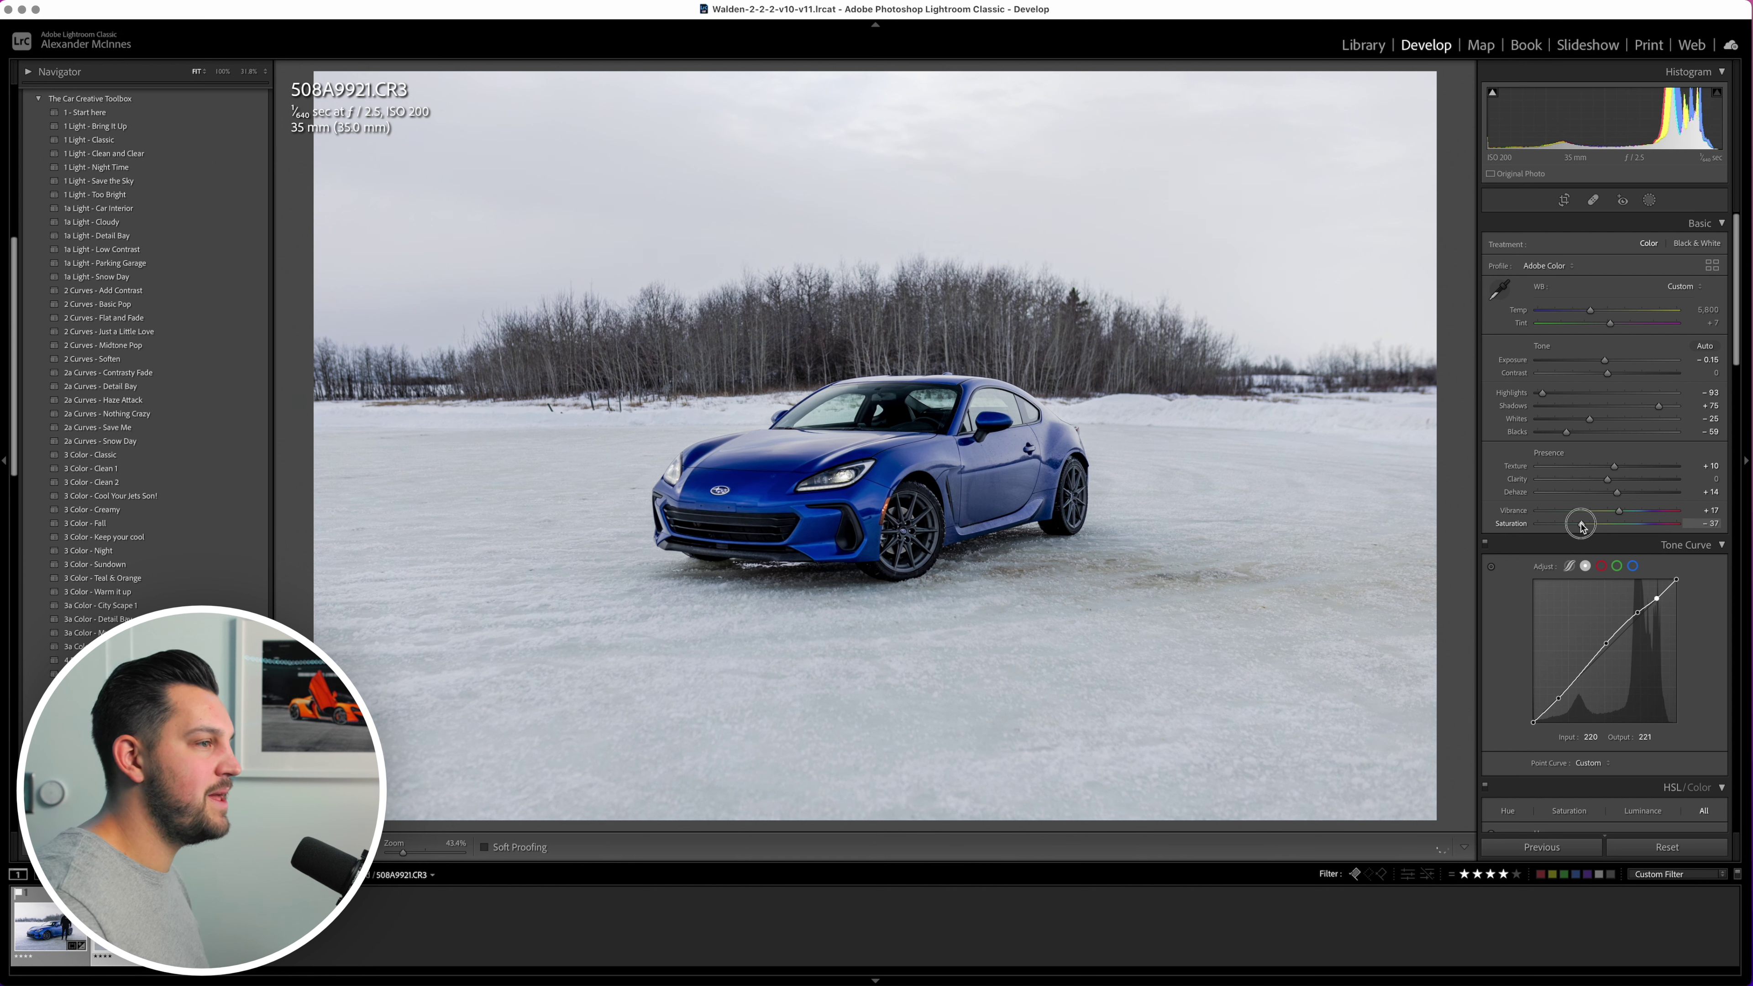
# Step: Set Vibrance to +17 and Saturation to -32 for a muted look
pyautogui.moveTo(1582, 526); pyautogui.dragTo(1578, 524)
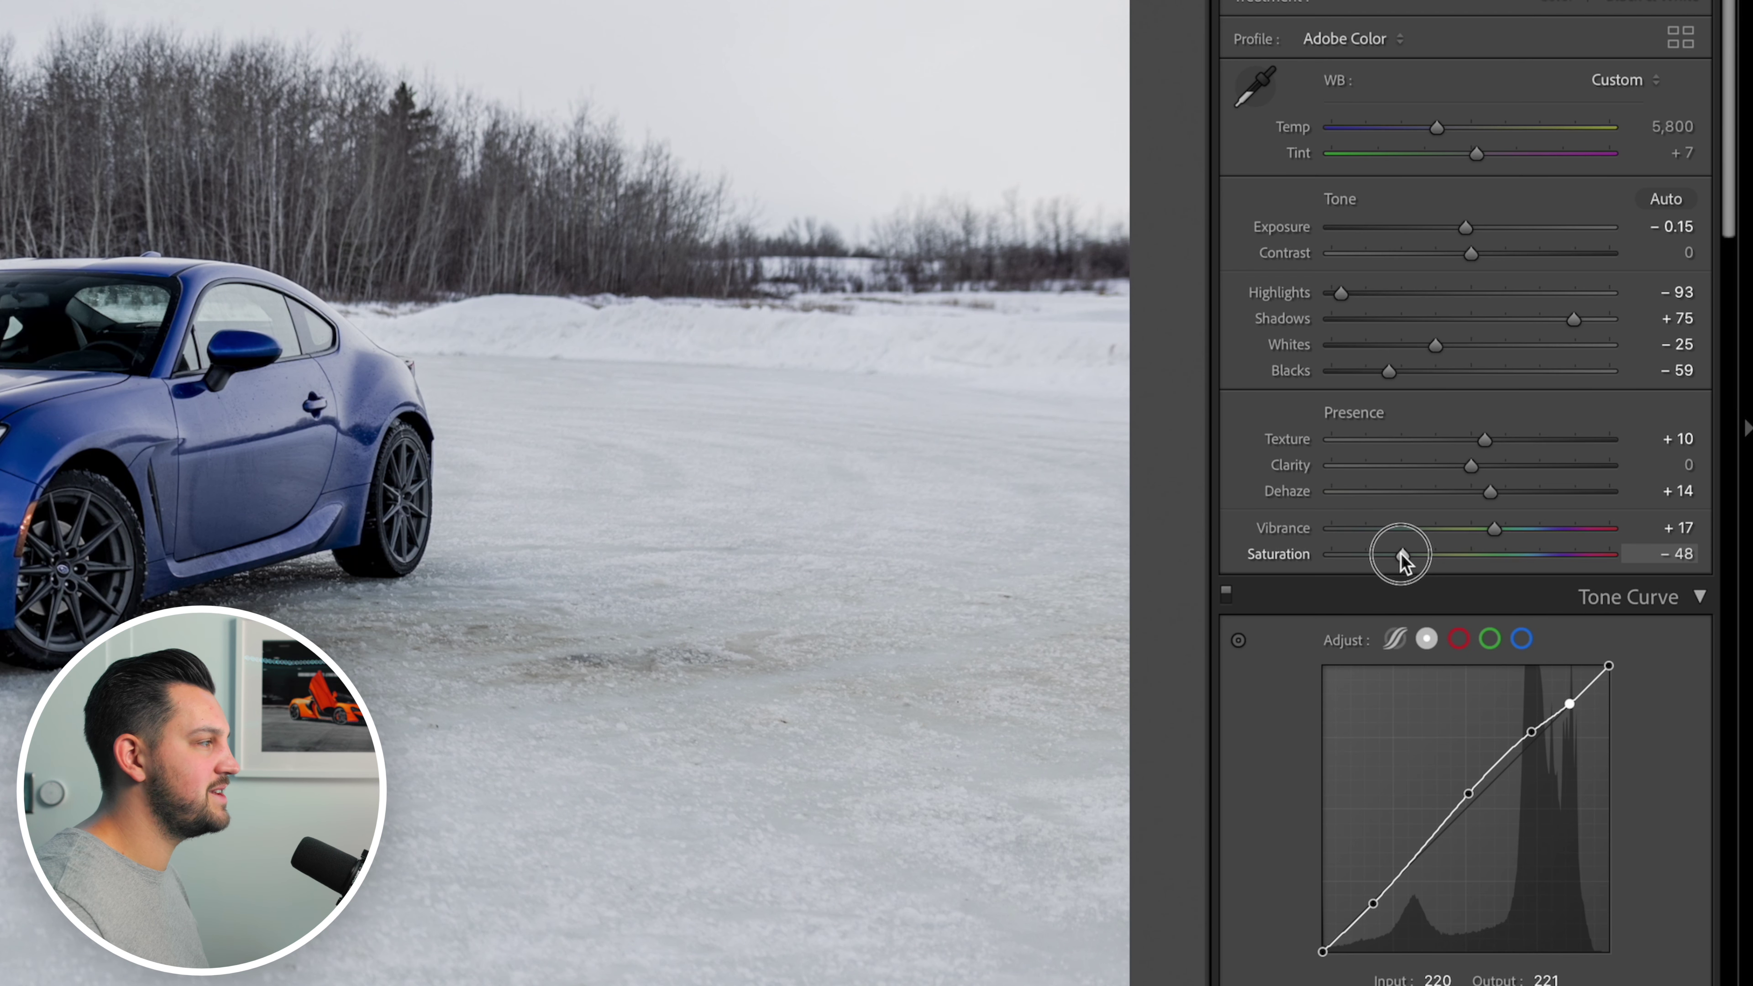
pyautogui.moveTo(1400, 555); pyautogui.dragTo(1424, 560)
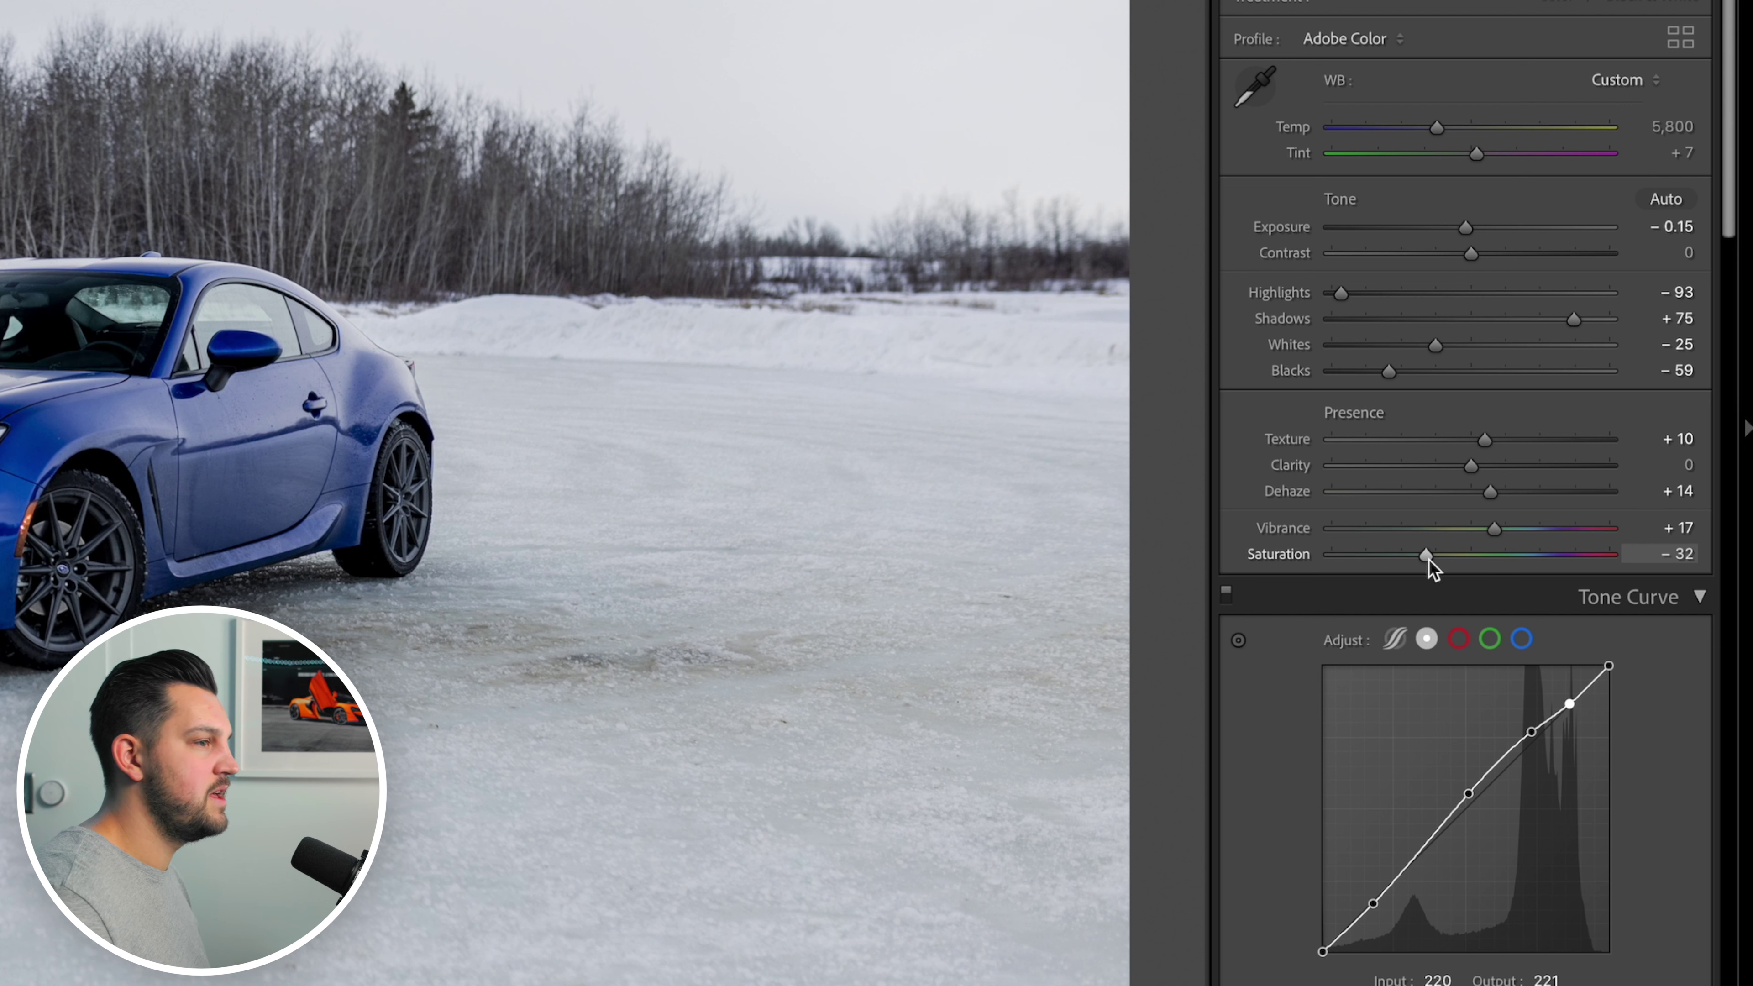
pyautogui.scroll(-10, 1649, 725)
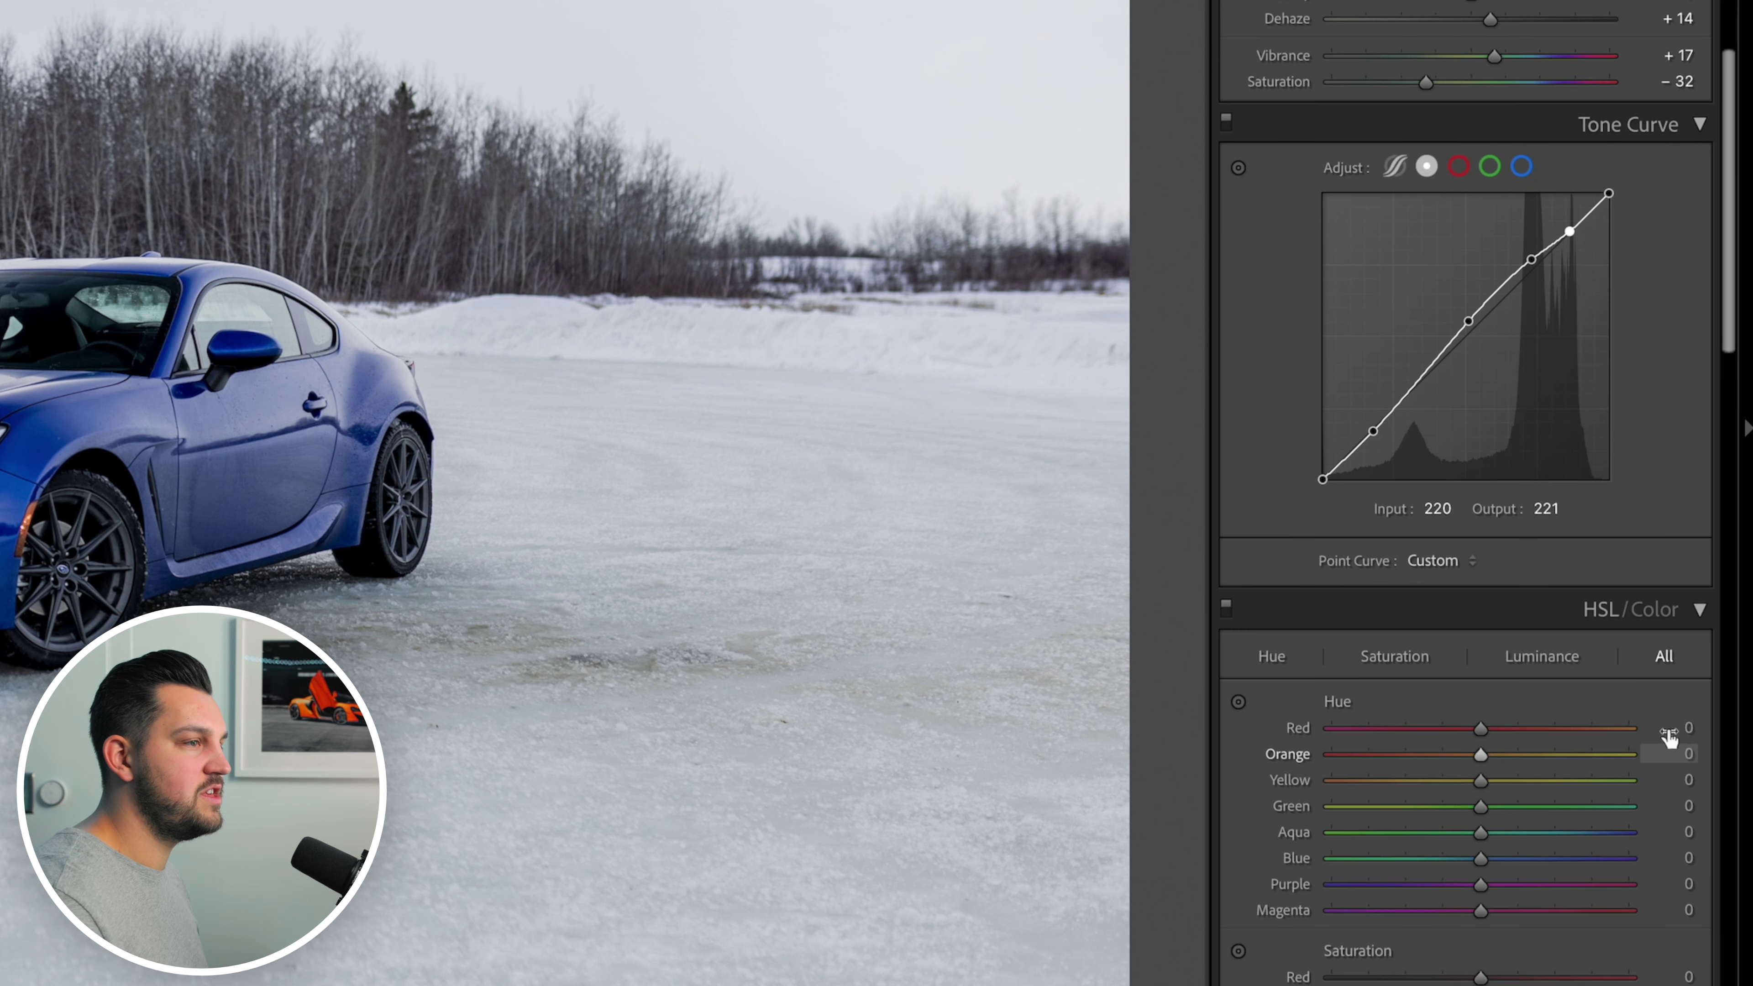
# Step: Shift the Purple hue to -28 after trying an extreme value
pyautogui.scroll(-8, 1664, 727)
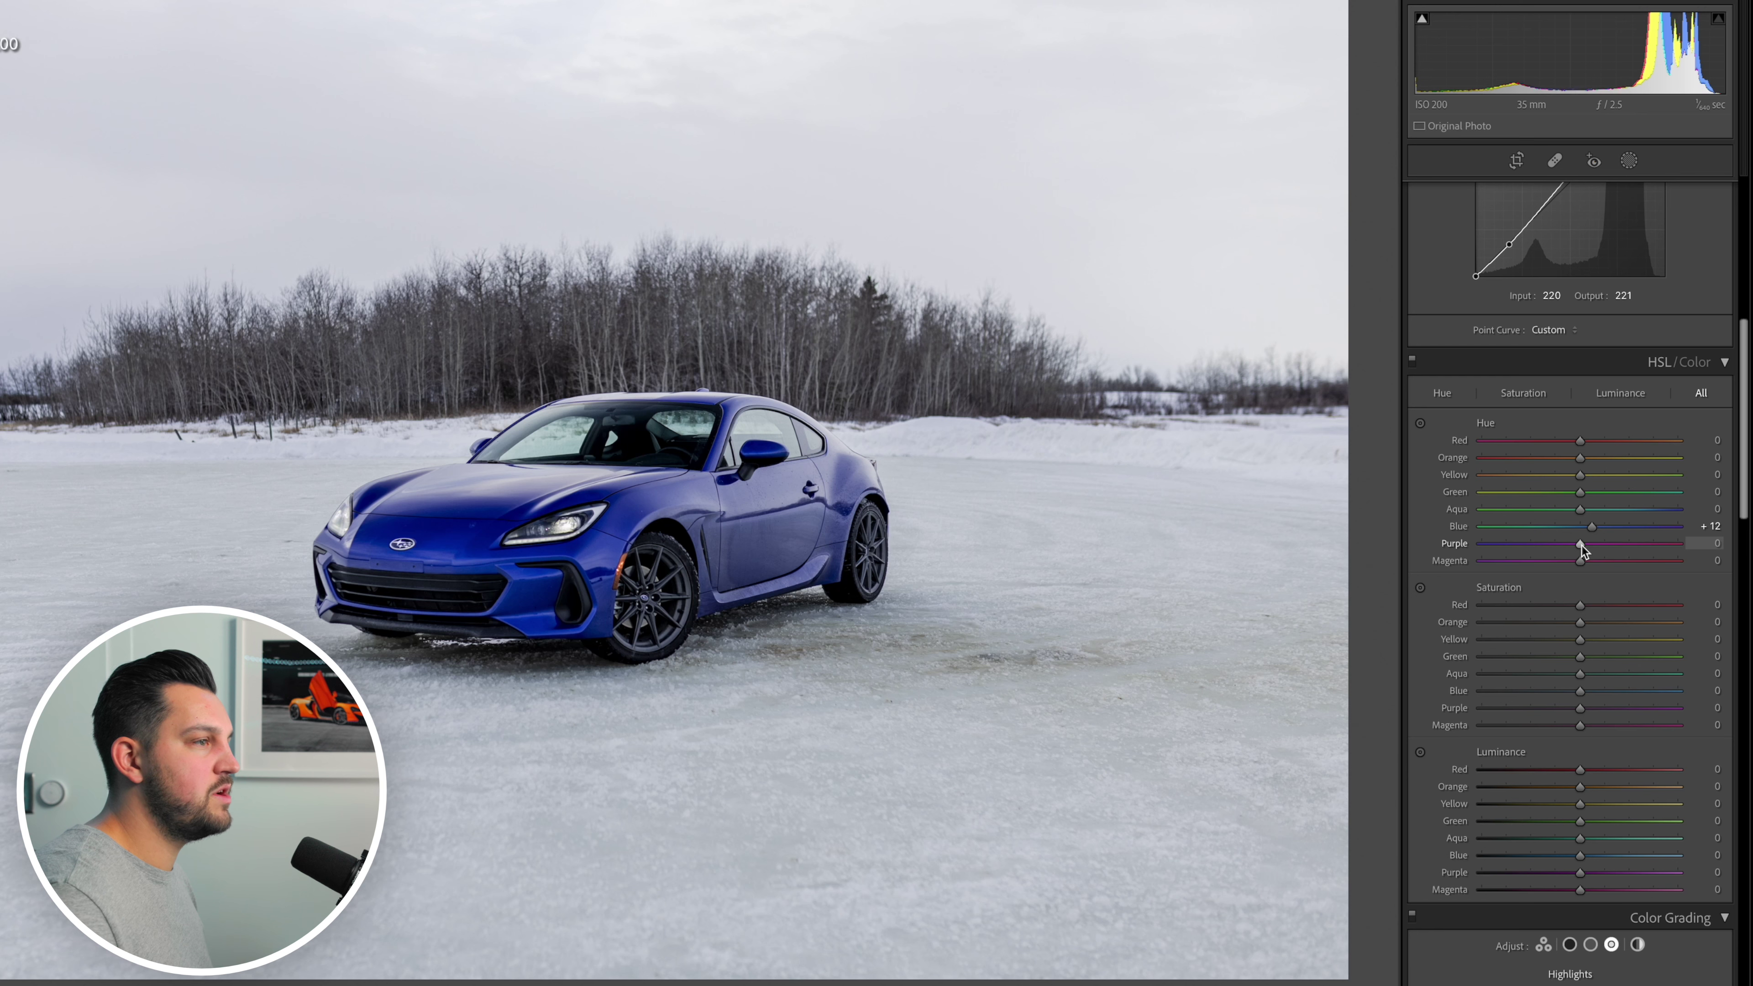
pyautogui.moveTo(1613, 491); pyautogui.dragTo(1537, 495)
pyautogui.moveTo(1479, 552); pyautogui.dragTo(1571, 555)
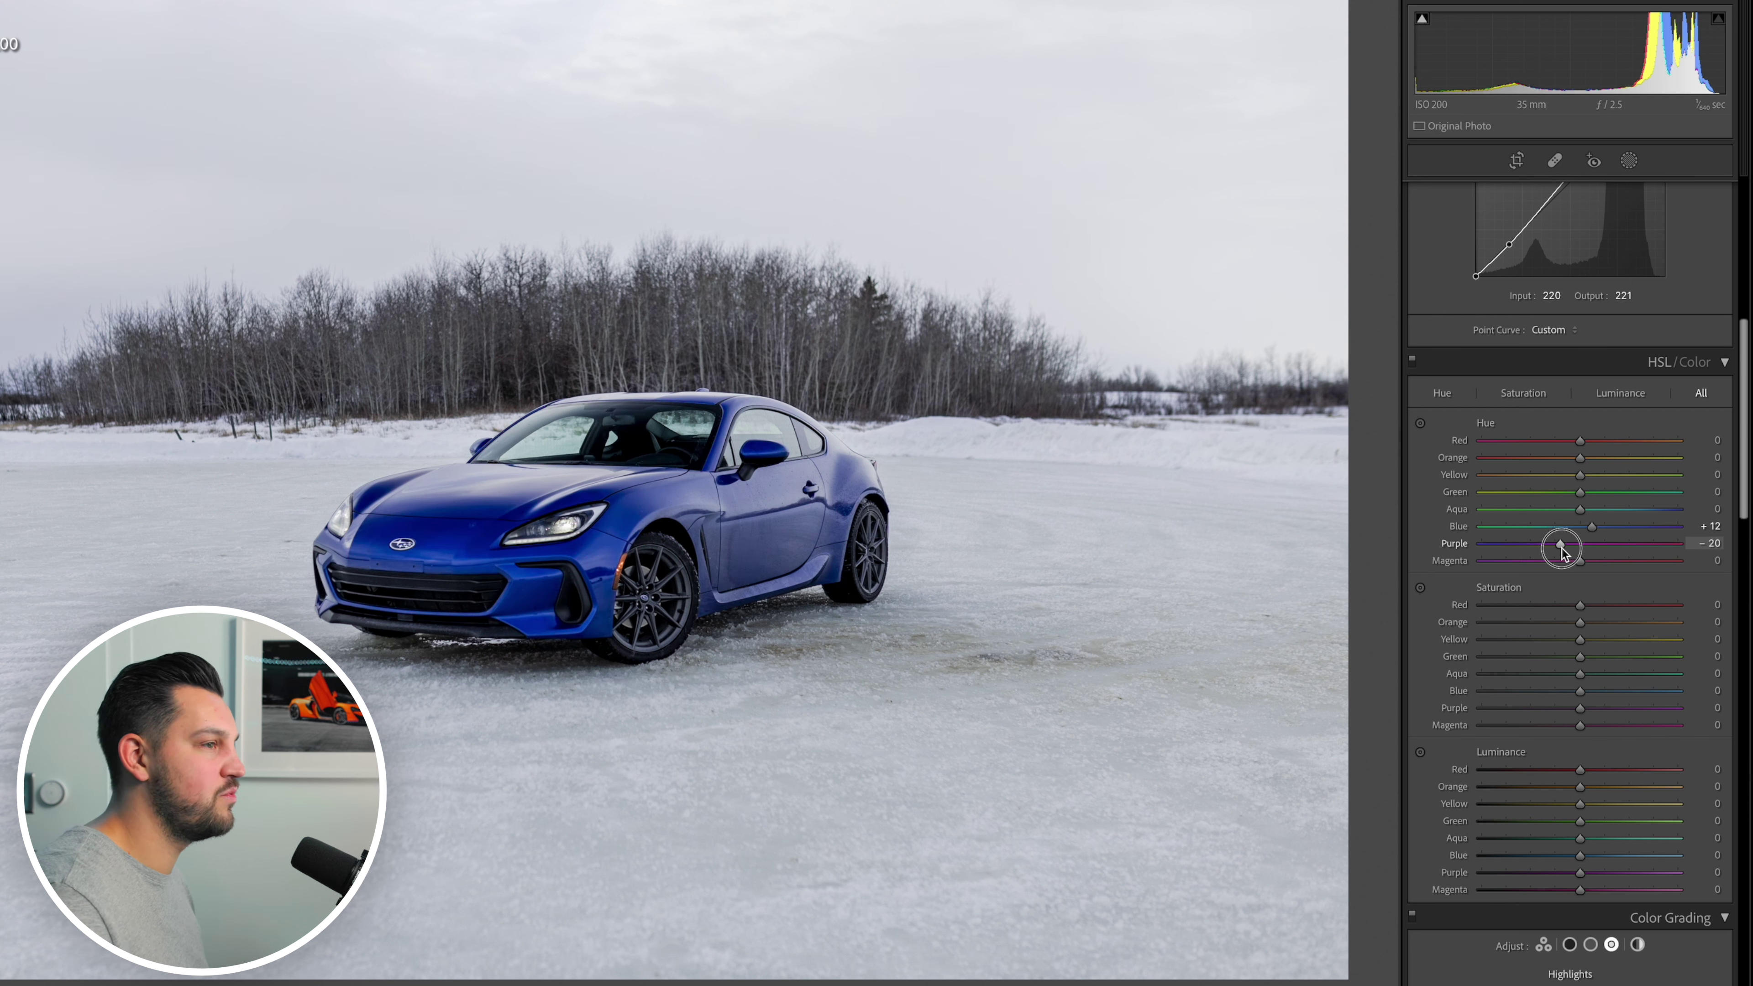
# Step: Desaturate Yellow to -74 and Aqua to -89 to clear the windshield tint; lower Blue saturation to -4
pyautogui.scroll(-1, 1567, 573)
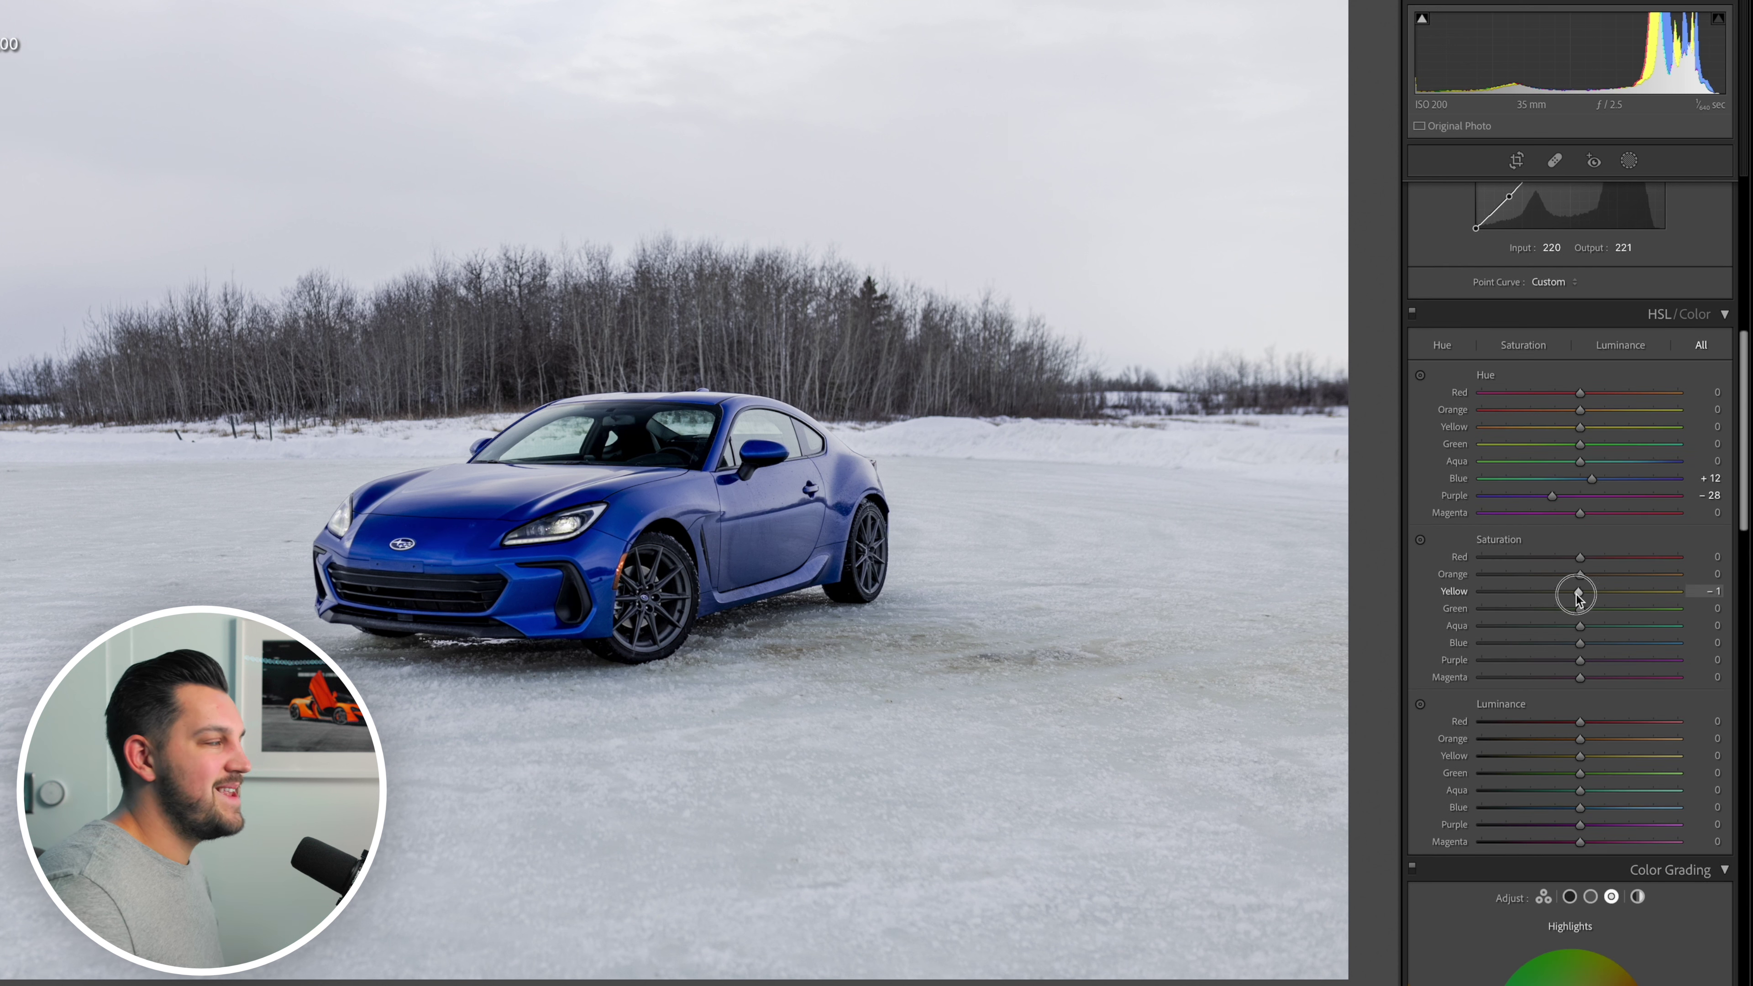
pyautogui.click(1577, 594)
pyautogui.moveTo(1575, 598); pyautogui.dragTo(1505, 600)
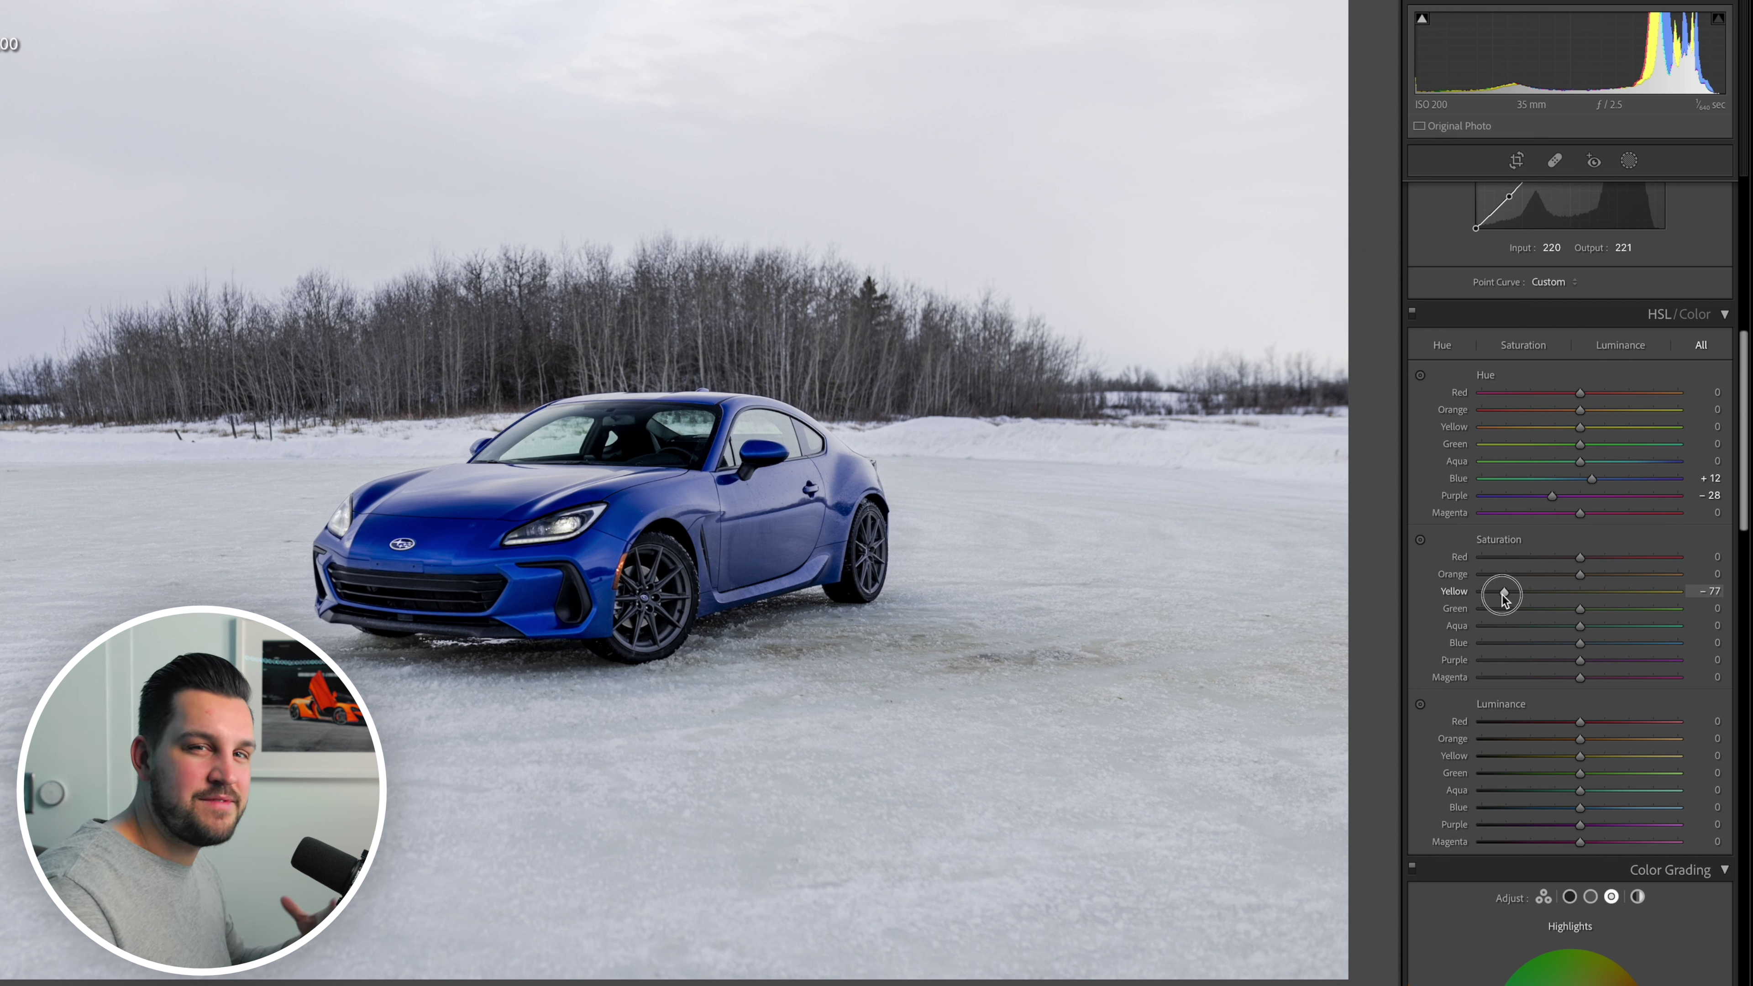
pyautogui.moveTo(1504, 600); pyautogui.dragTo(1648, 637)
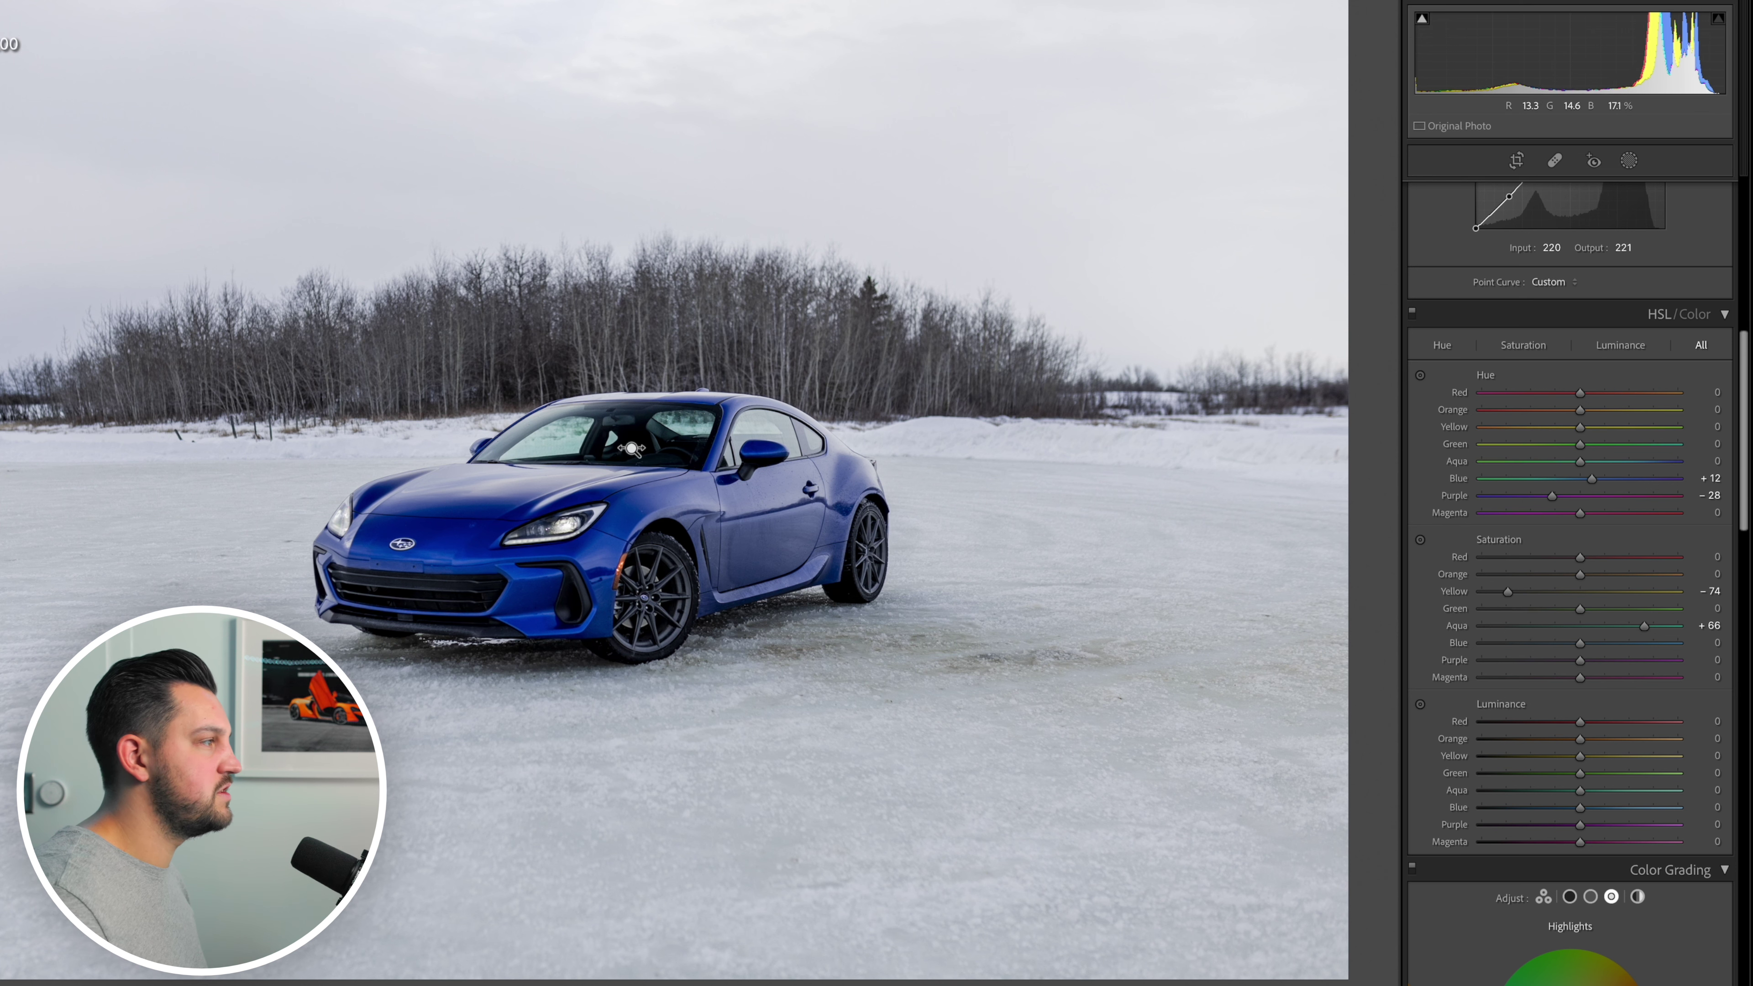
pyautogui.click(601, 442)
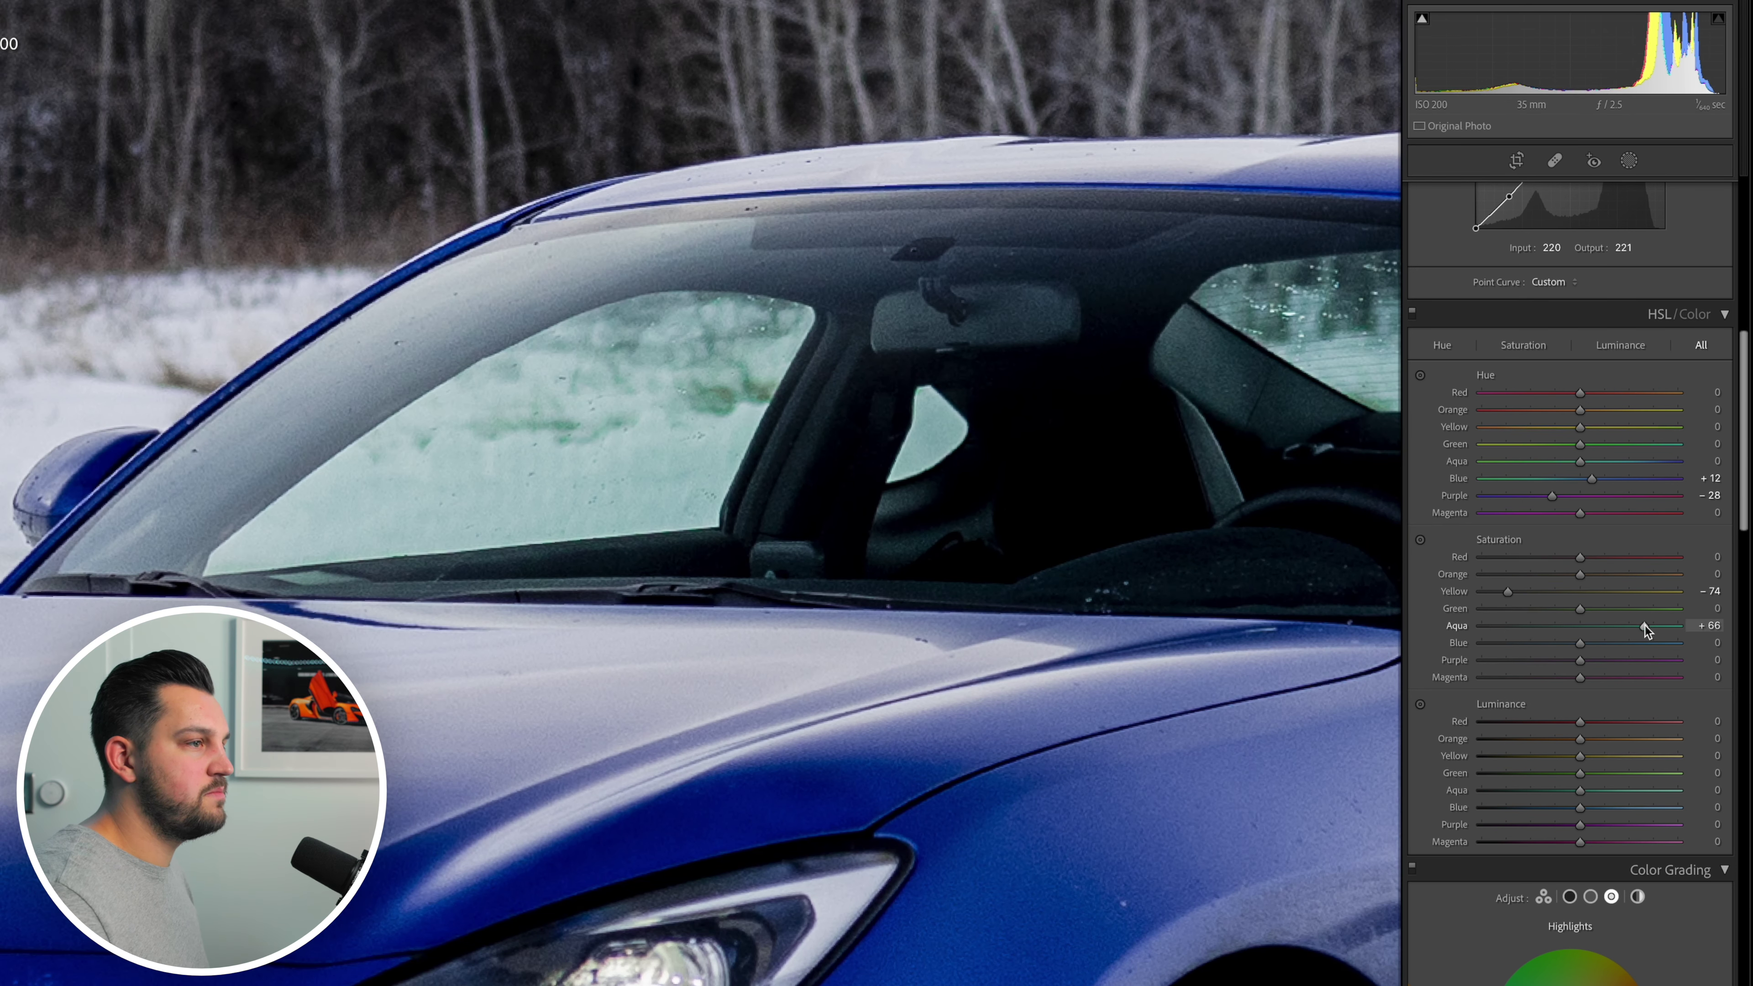
pyautogui.moveTo(1645, 626); pyautogui.dragTo(1492, 627)
pyautogui.click(1054, 581)
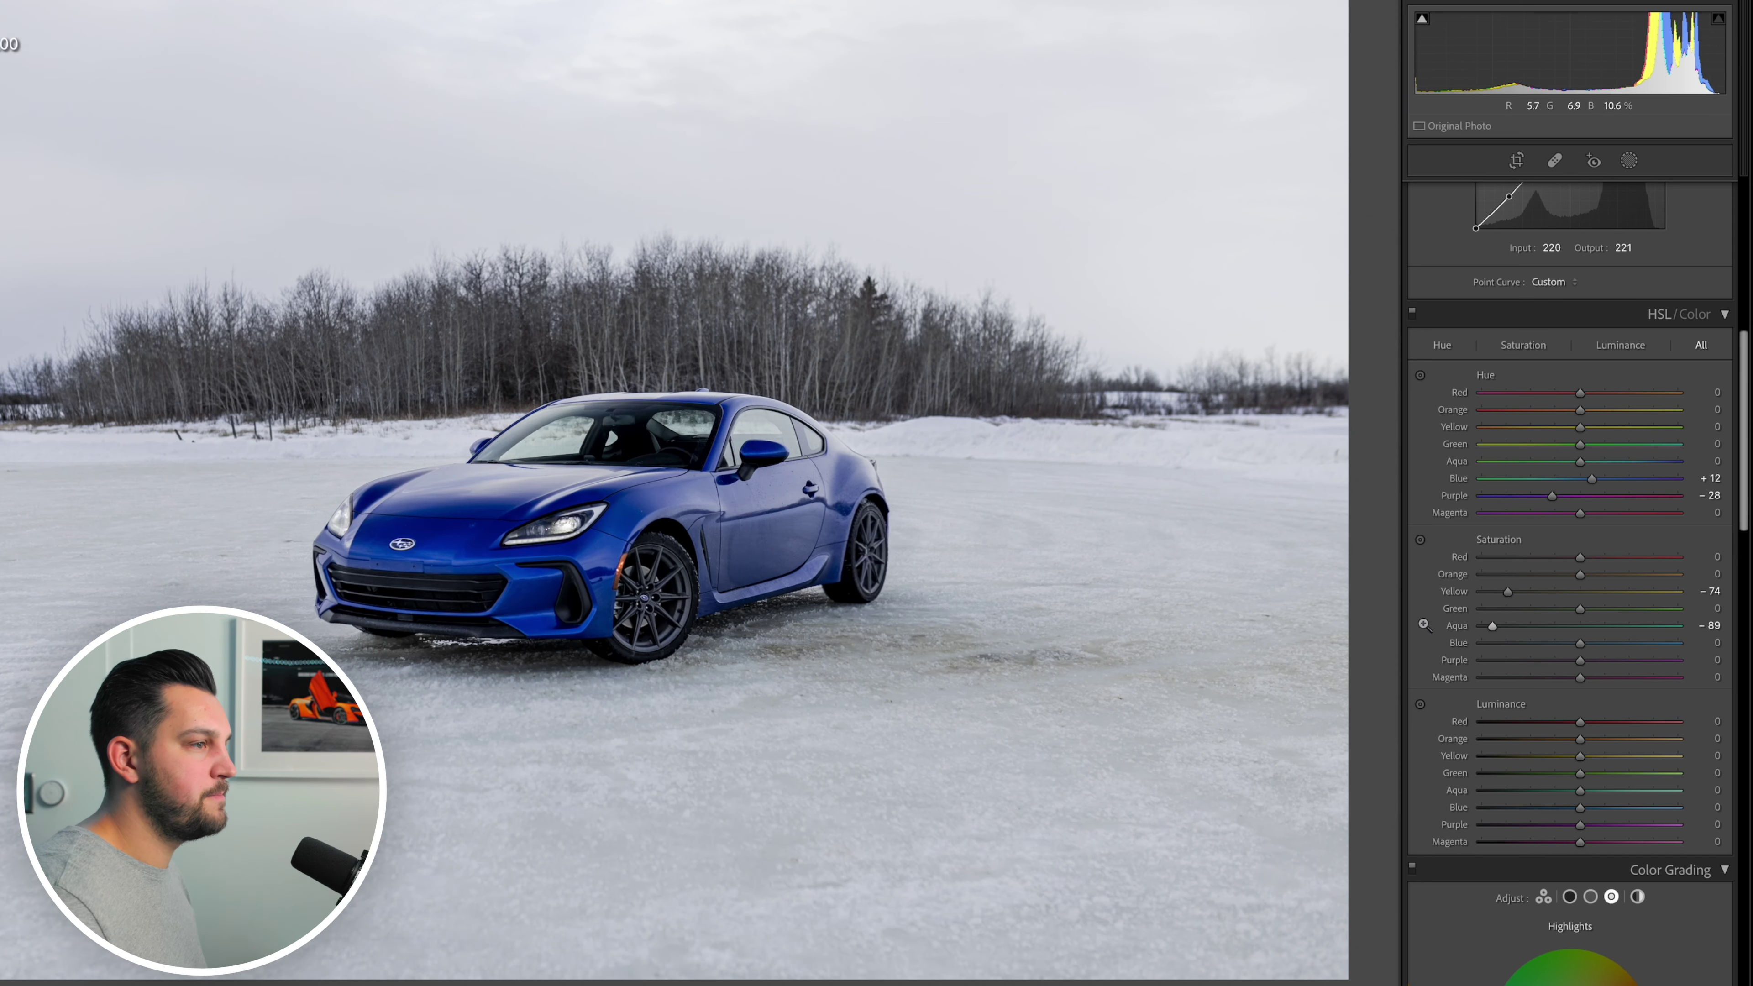
pyautogui.moveTo(1582, 648)
pyautogui.mouseDown()
pyautogui.moveTo(1601, 647)
pyautogui.moveTo(1524, 649)
pyautogui.moveTo(1581, 658)
pyautogui.mouseUp()
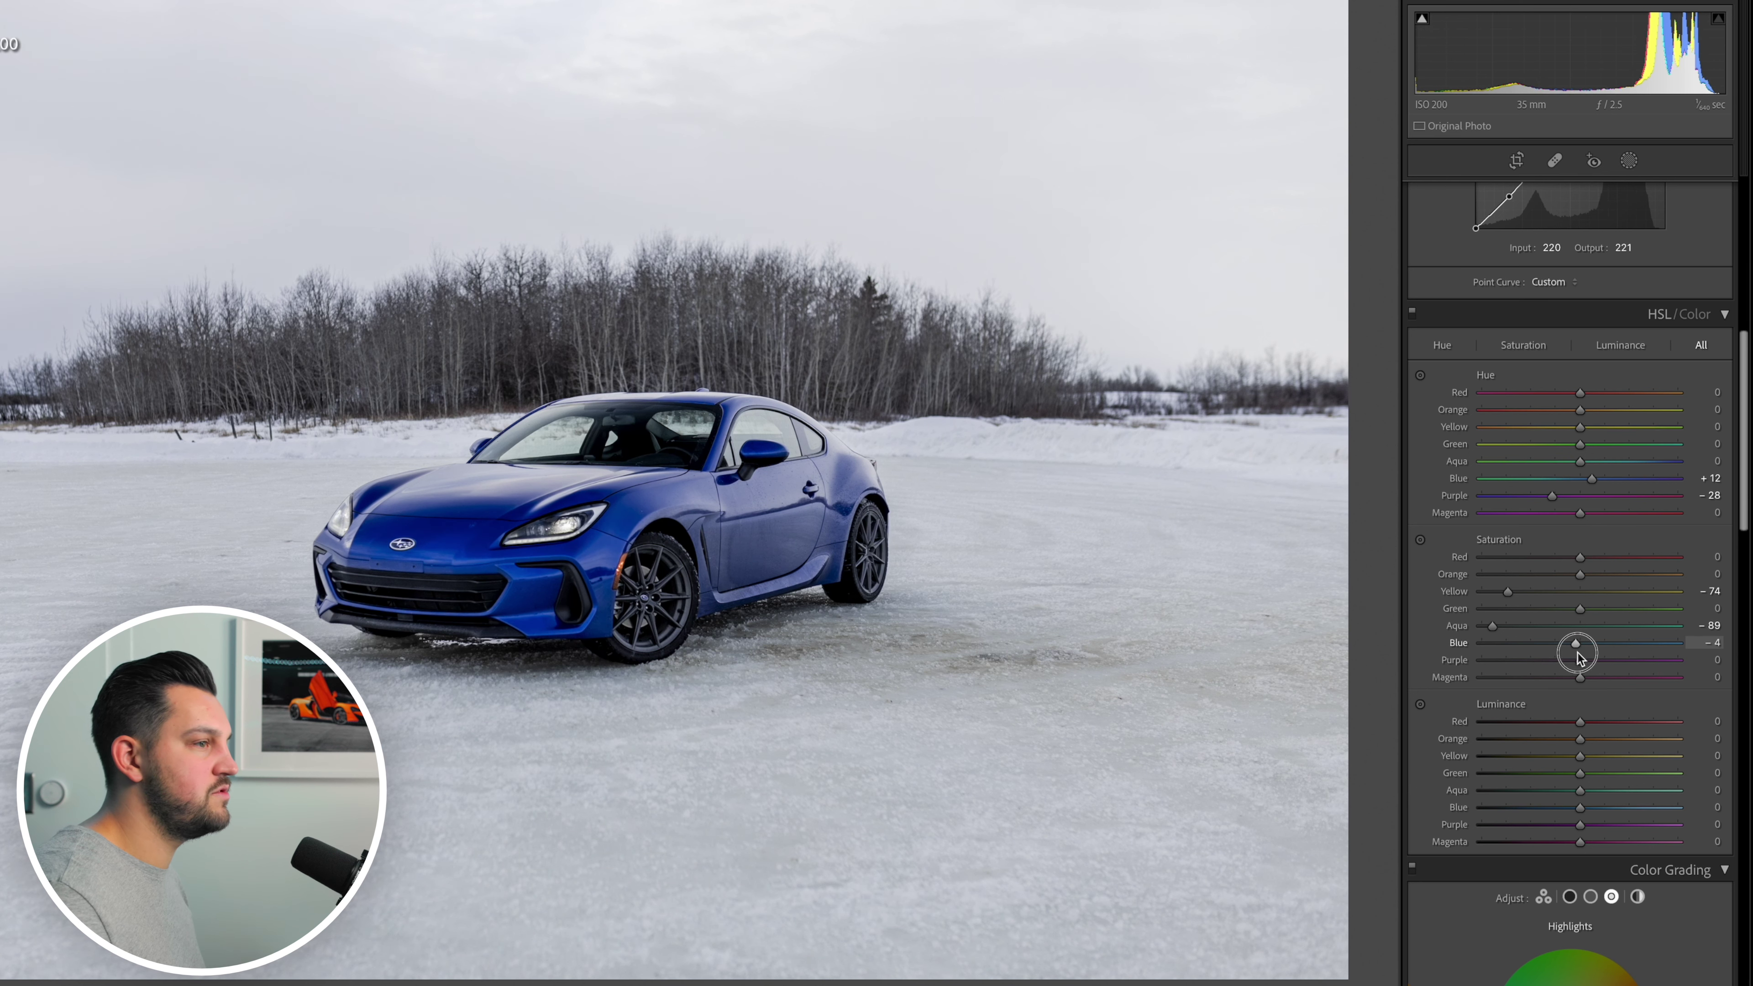
pyautogui.scroll(-10, 1660, 675)
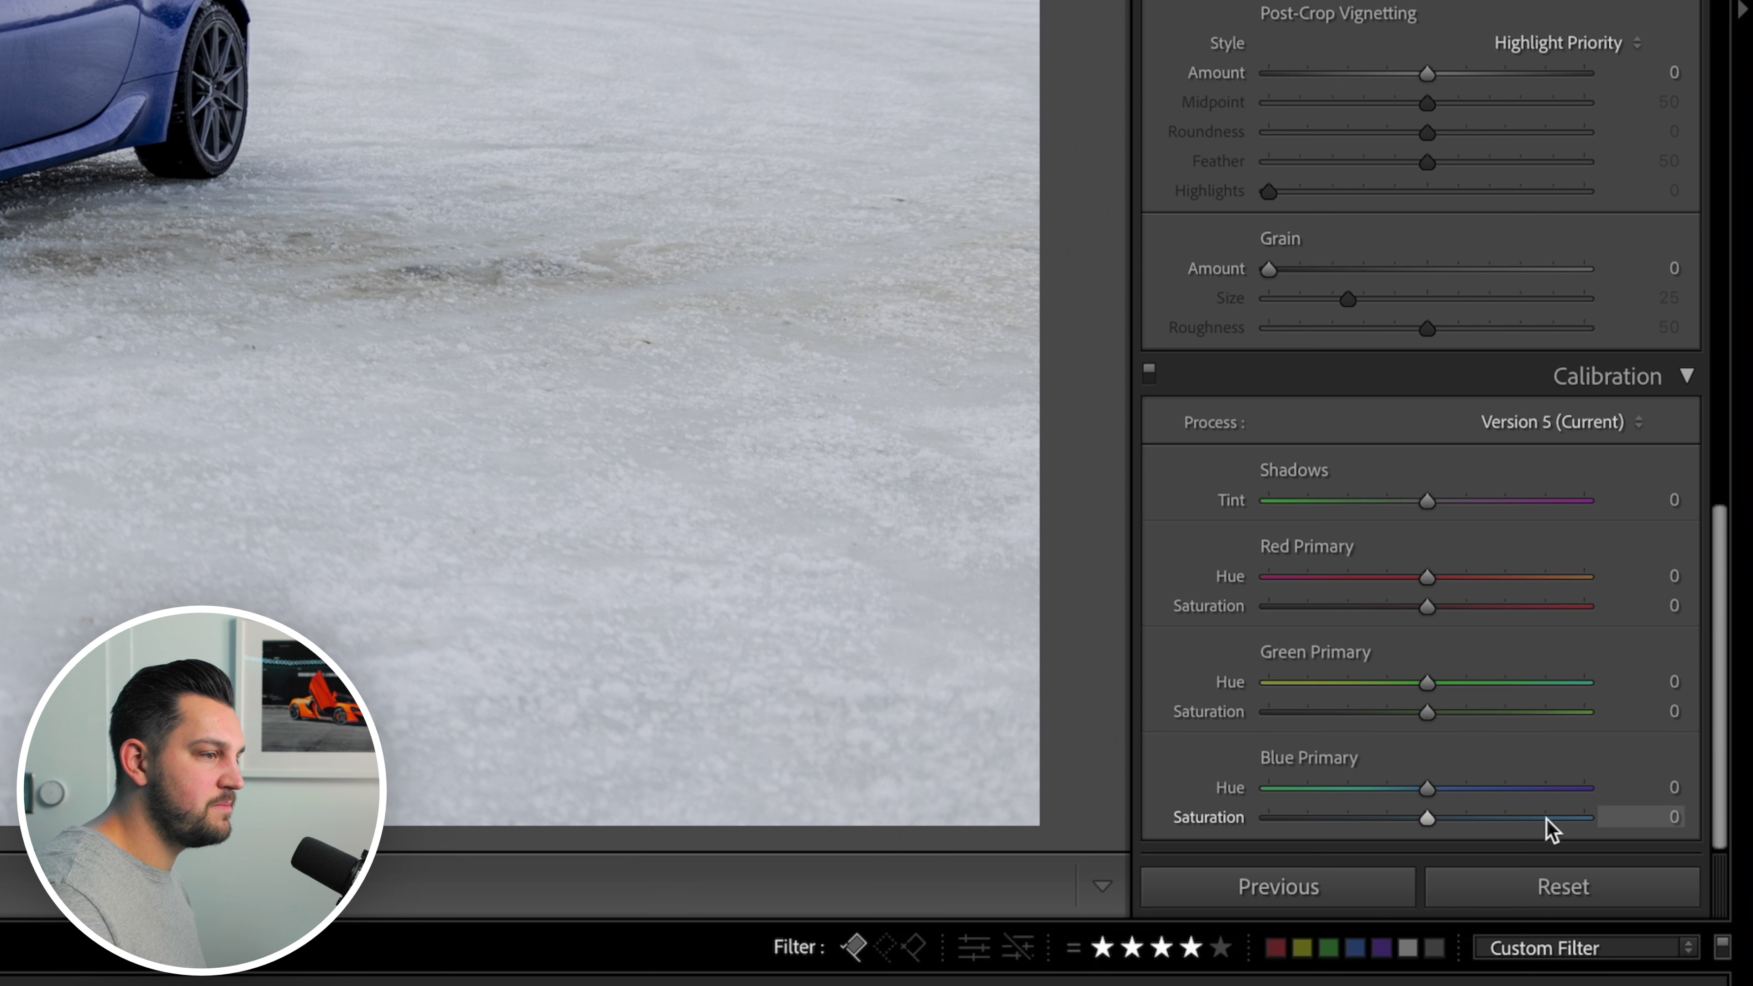
# Step: Set Calibration Blue Primary Saturation to +74 to enrich the car's blue
pyautogui.click(1542, 815)
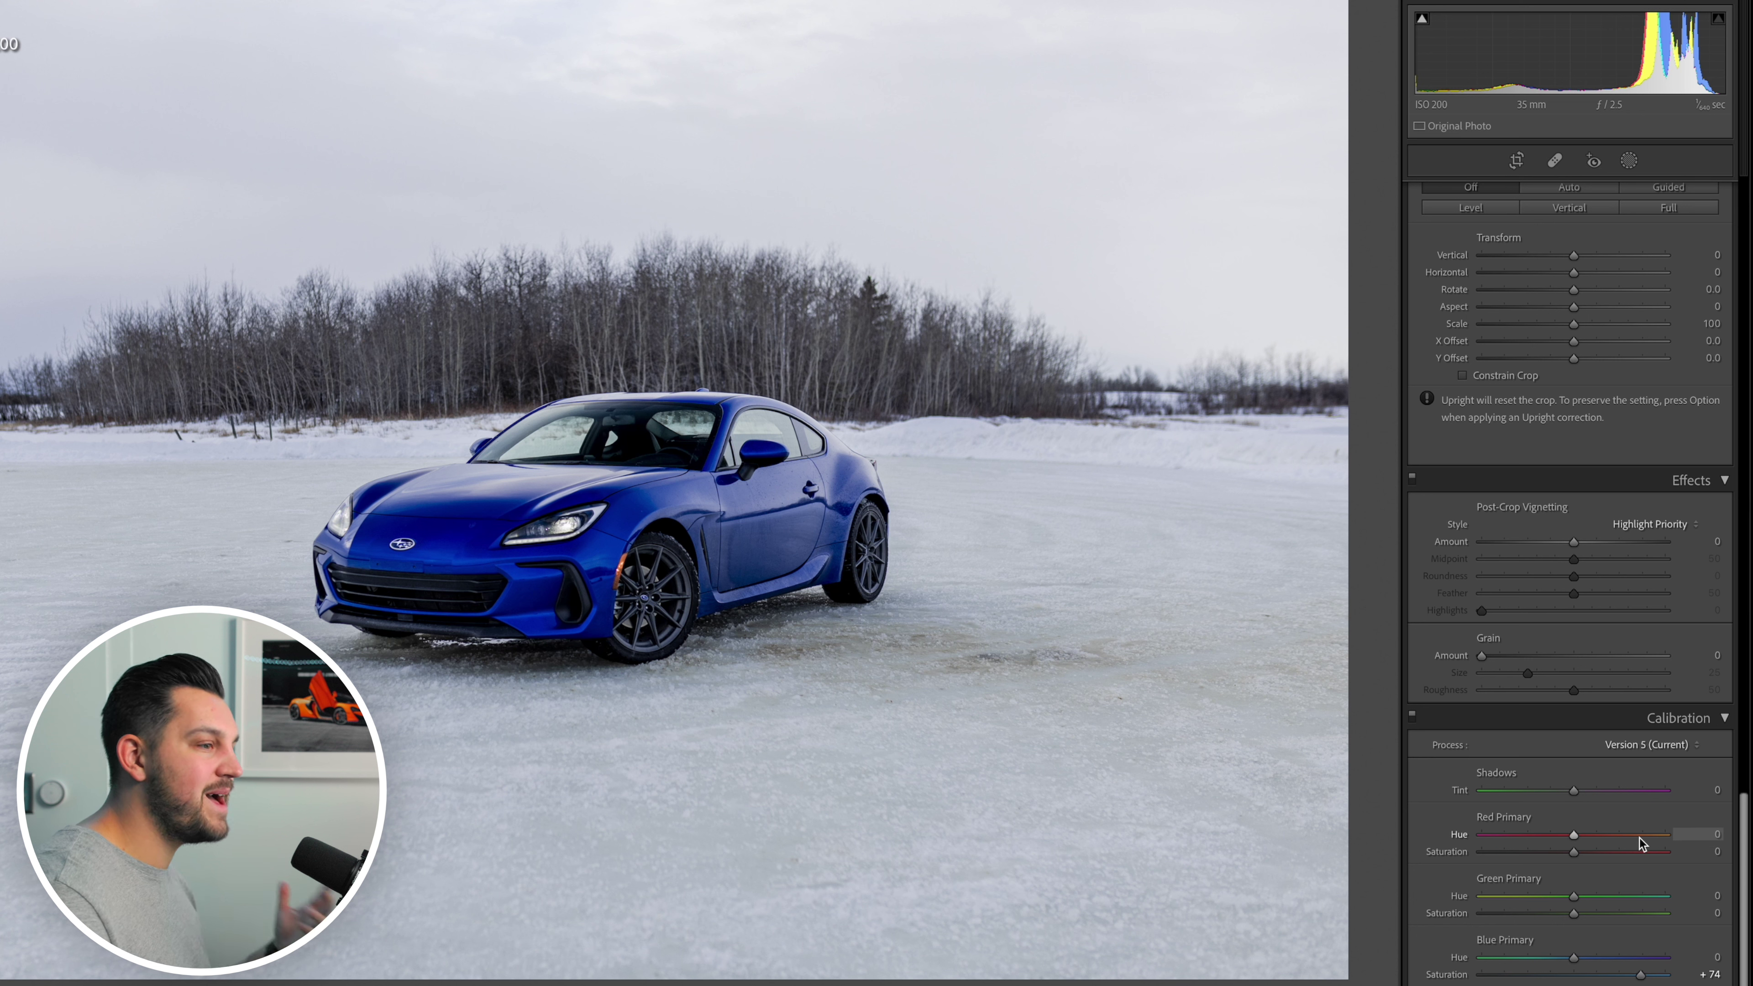
# Step: Set HSL Saturation Blue to -9 and Purple to -65; reset Blue Luminance to 0 after a trial
pyautogui.scroll(15, 1624, 816)
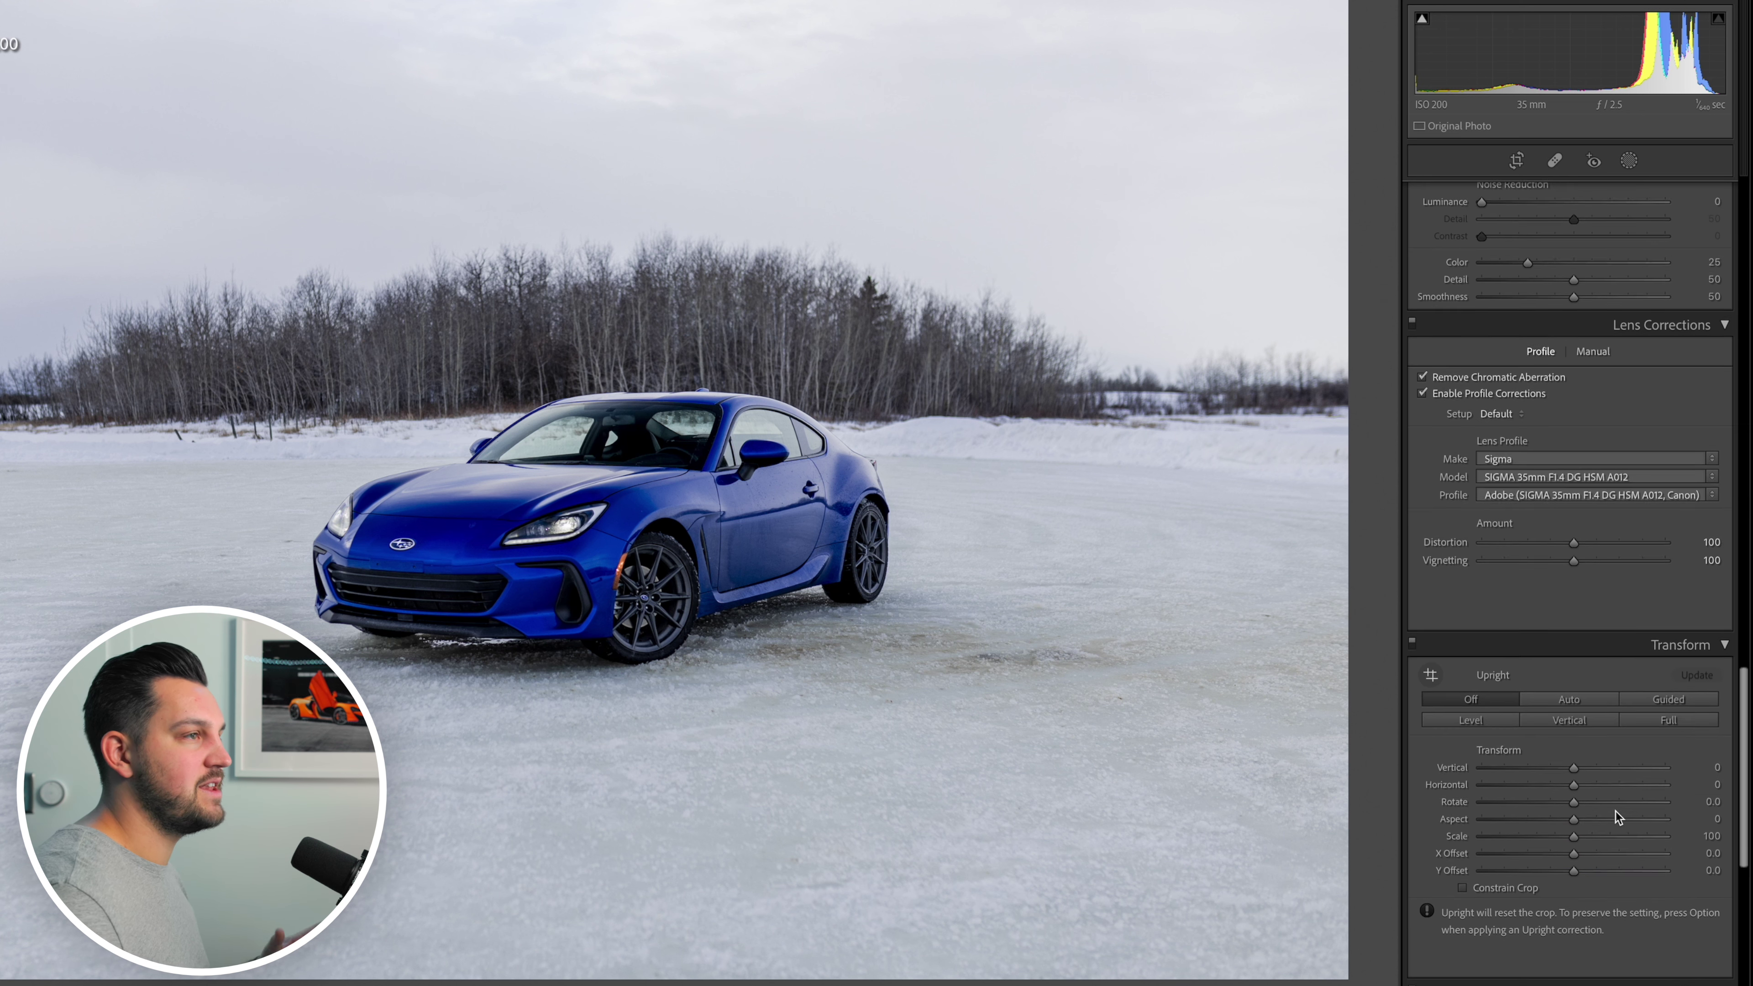
pyautogui.scroll(12, 1599, 641)
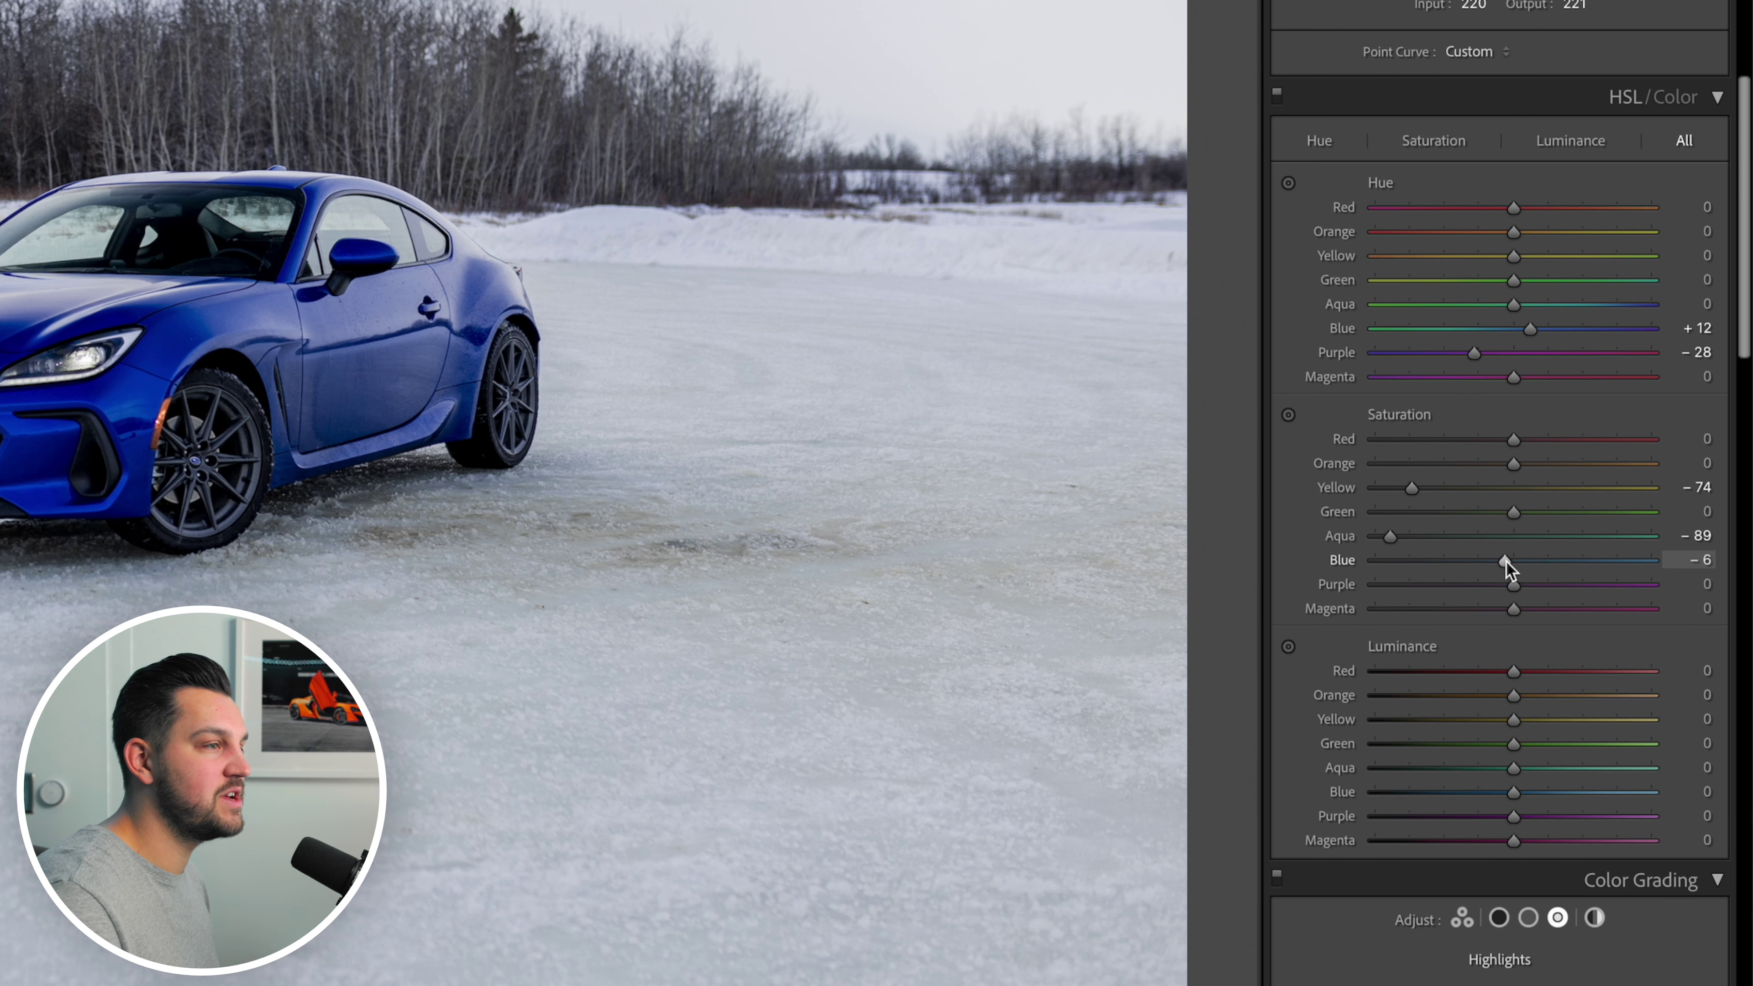
pyautogui.moveTo(1506, 562); pyautogui.dragTo(1423, 592)
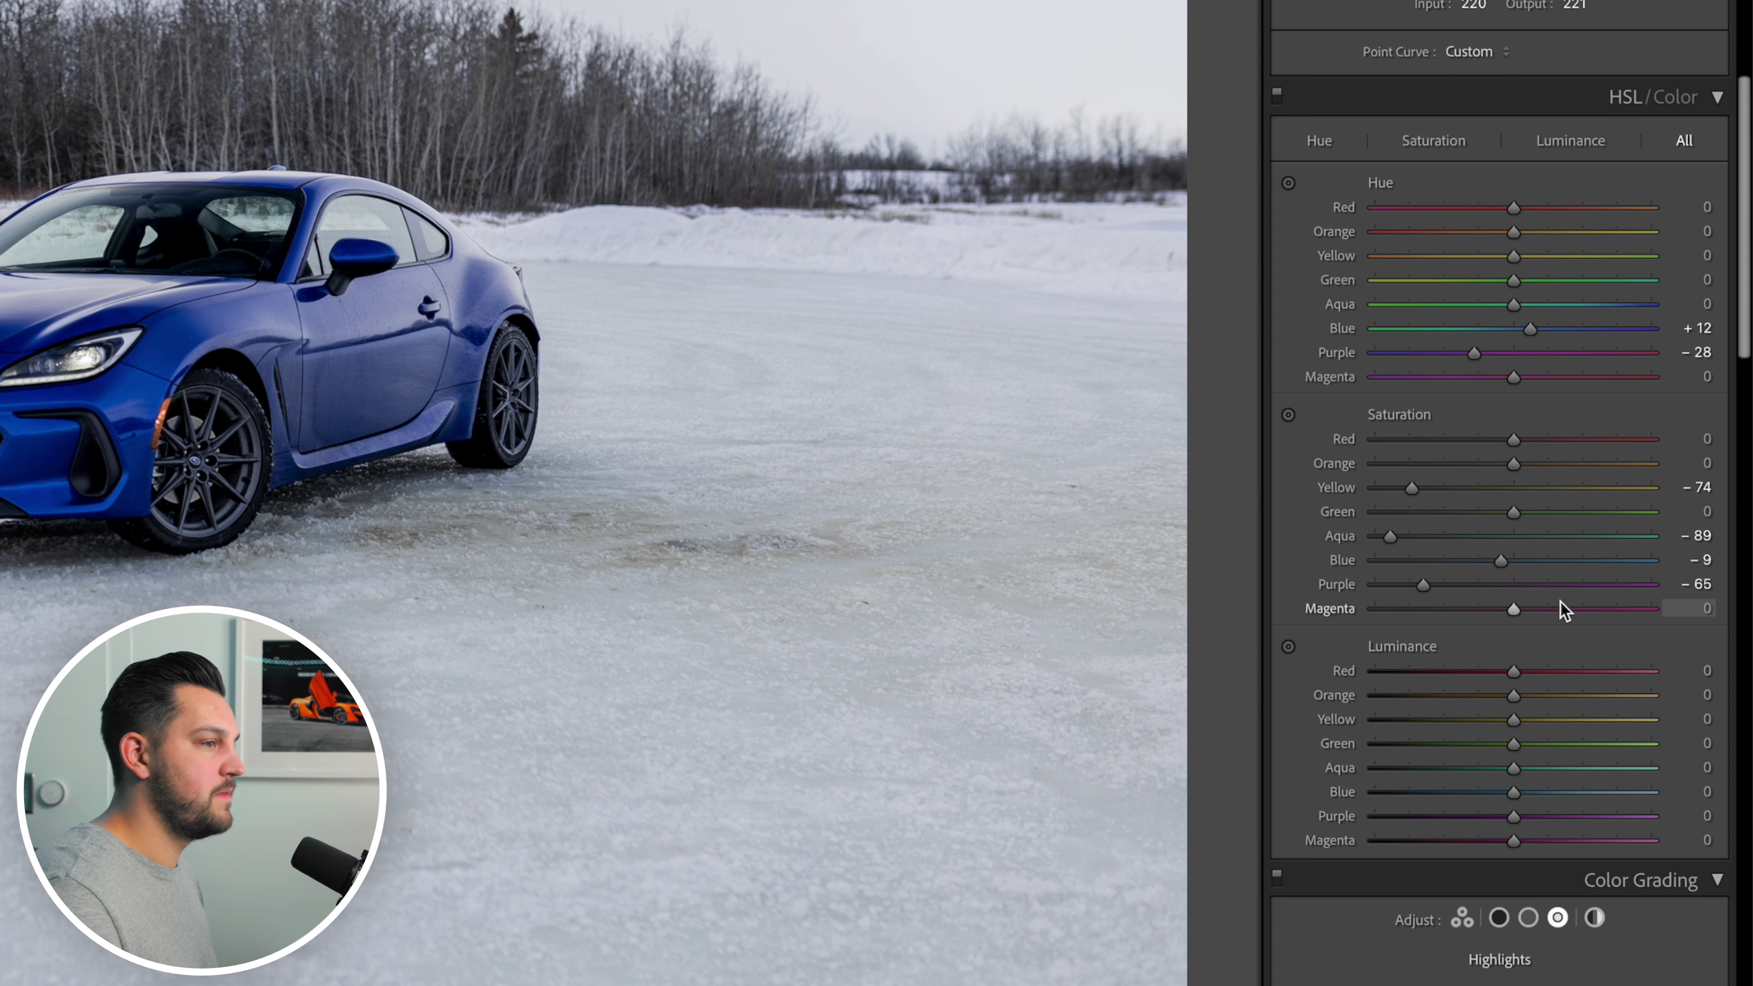
pyautogui.scroll(-1, 1558, 608)
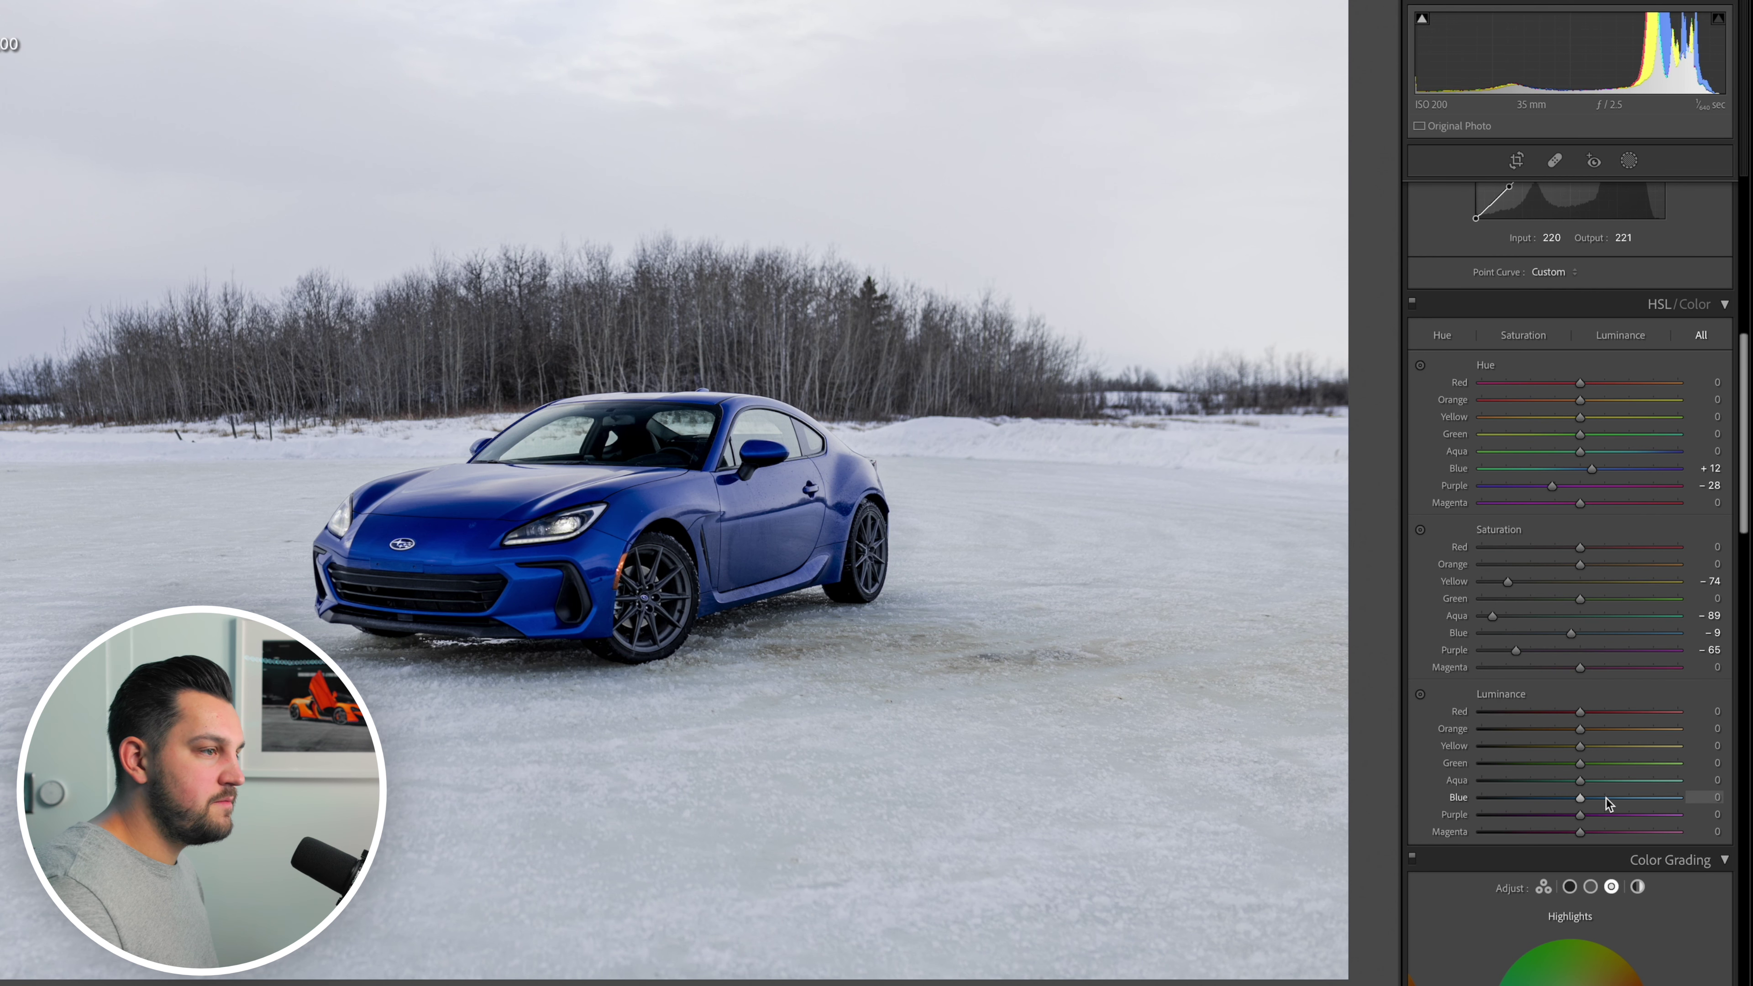
pyautogui.moveTo(1606, 799)
pyautogui.mouseDown()
pyautogui.moveTo(1636, 799)
pyautogui.moveTo(1582, 804)
pyautogui.mouseUp()
pyautogui.doubleClick(1583, 804)
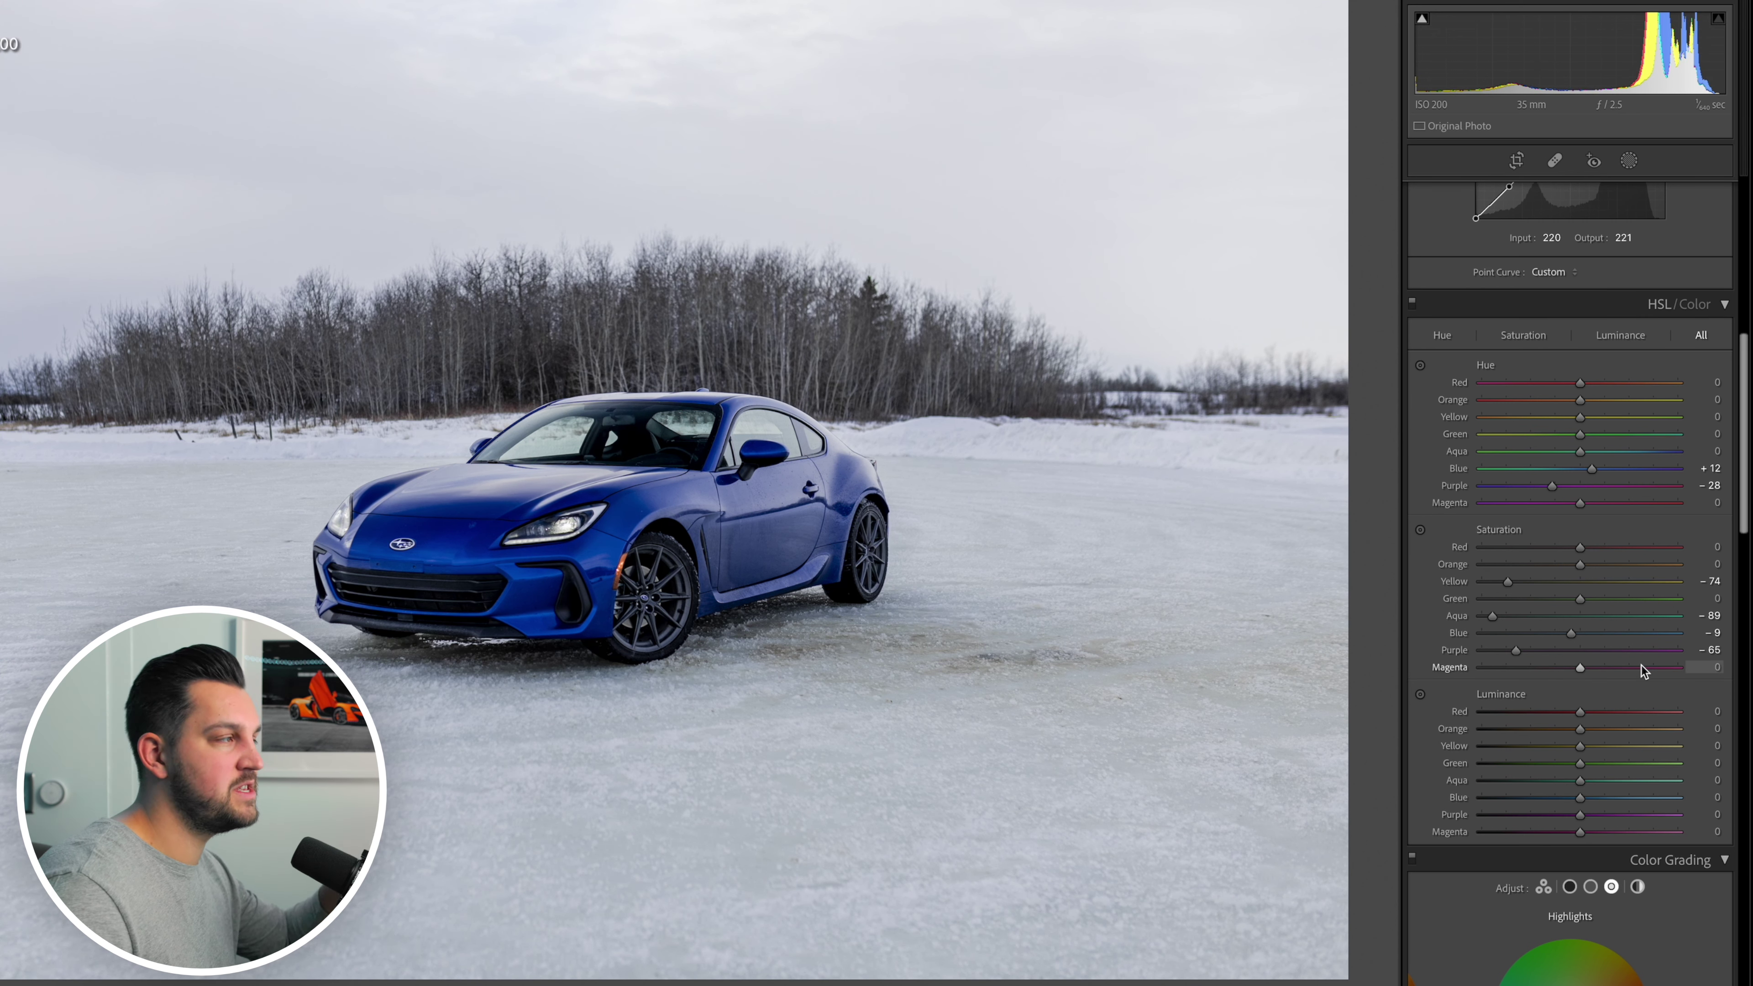
pyautogui.scroll(-5, 1711, 622)
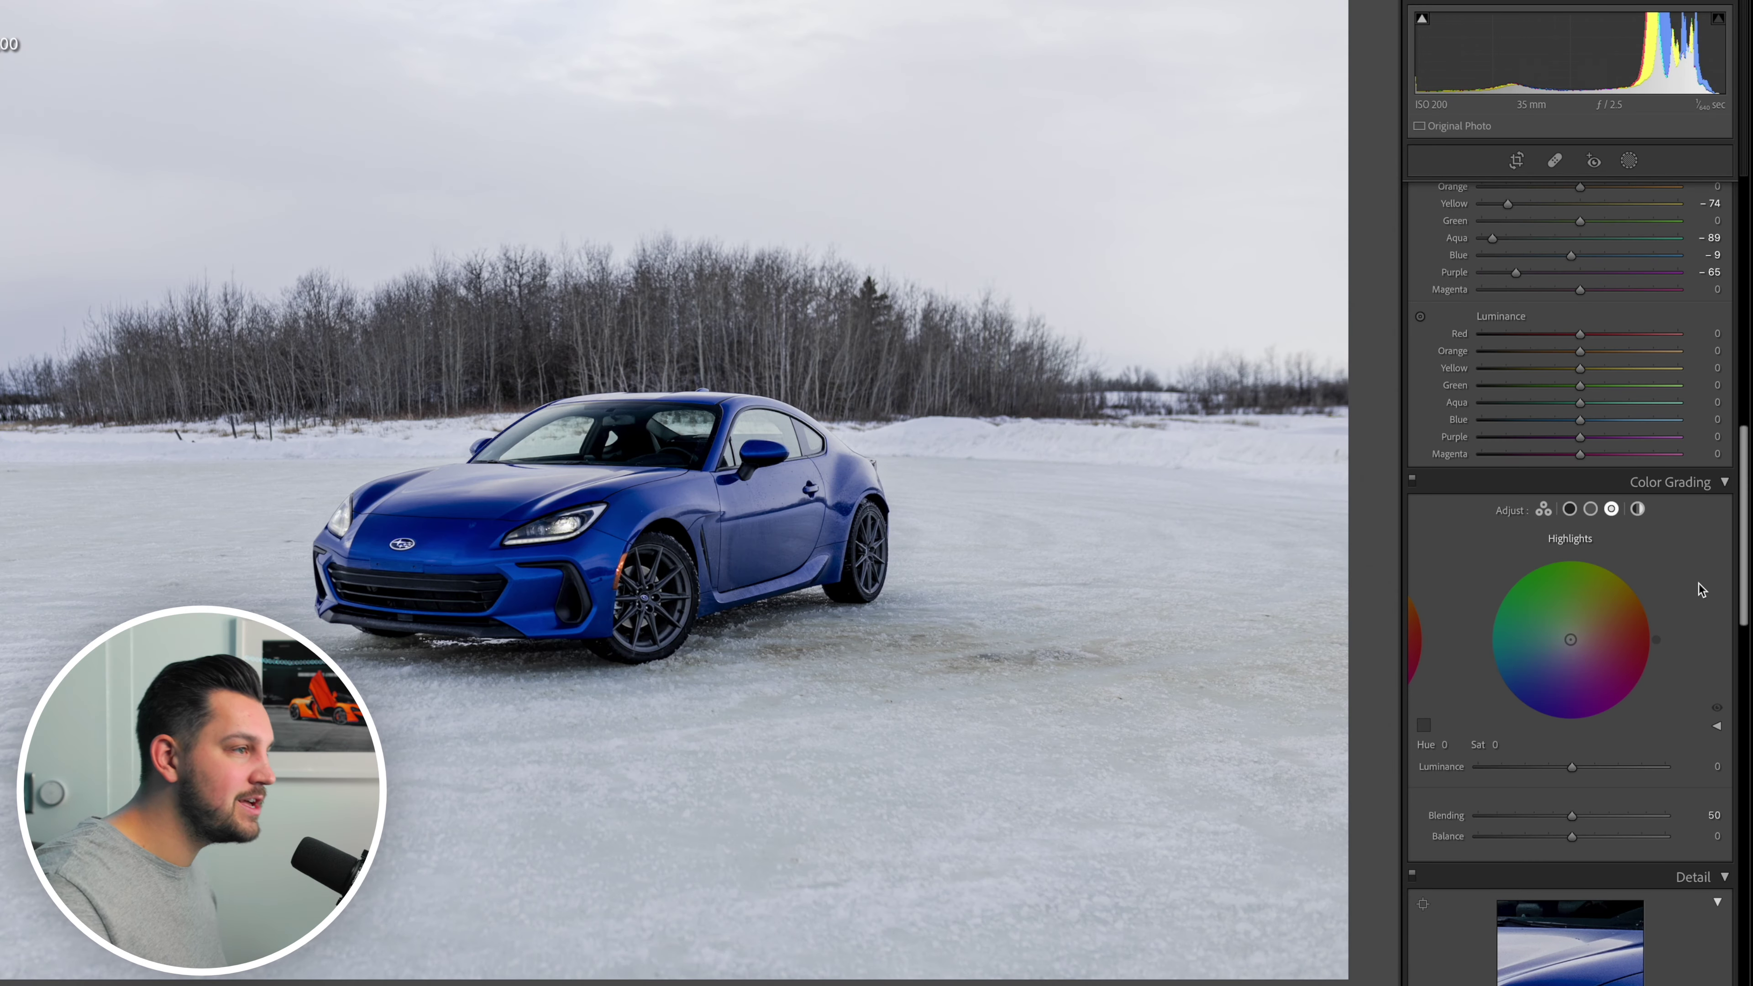
# Step: Tint the Color Grading shadows with Hue 220 and Saturation 10
pyautogui.click(1568, 509)
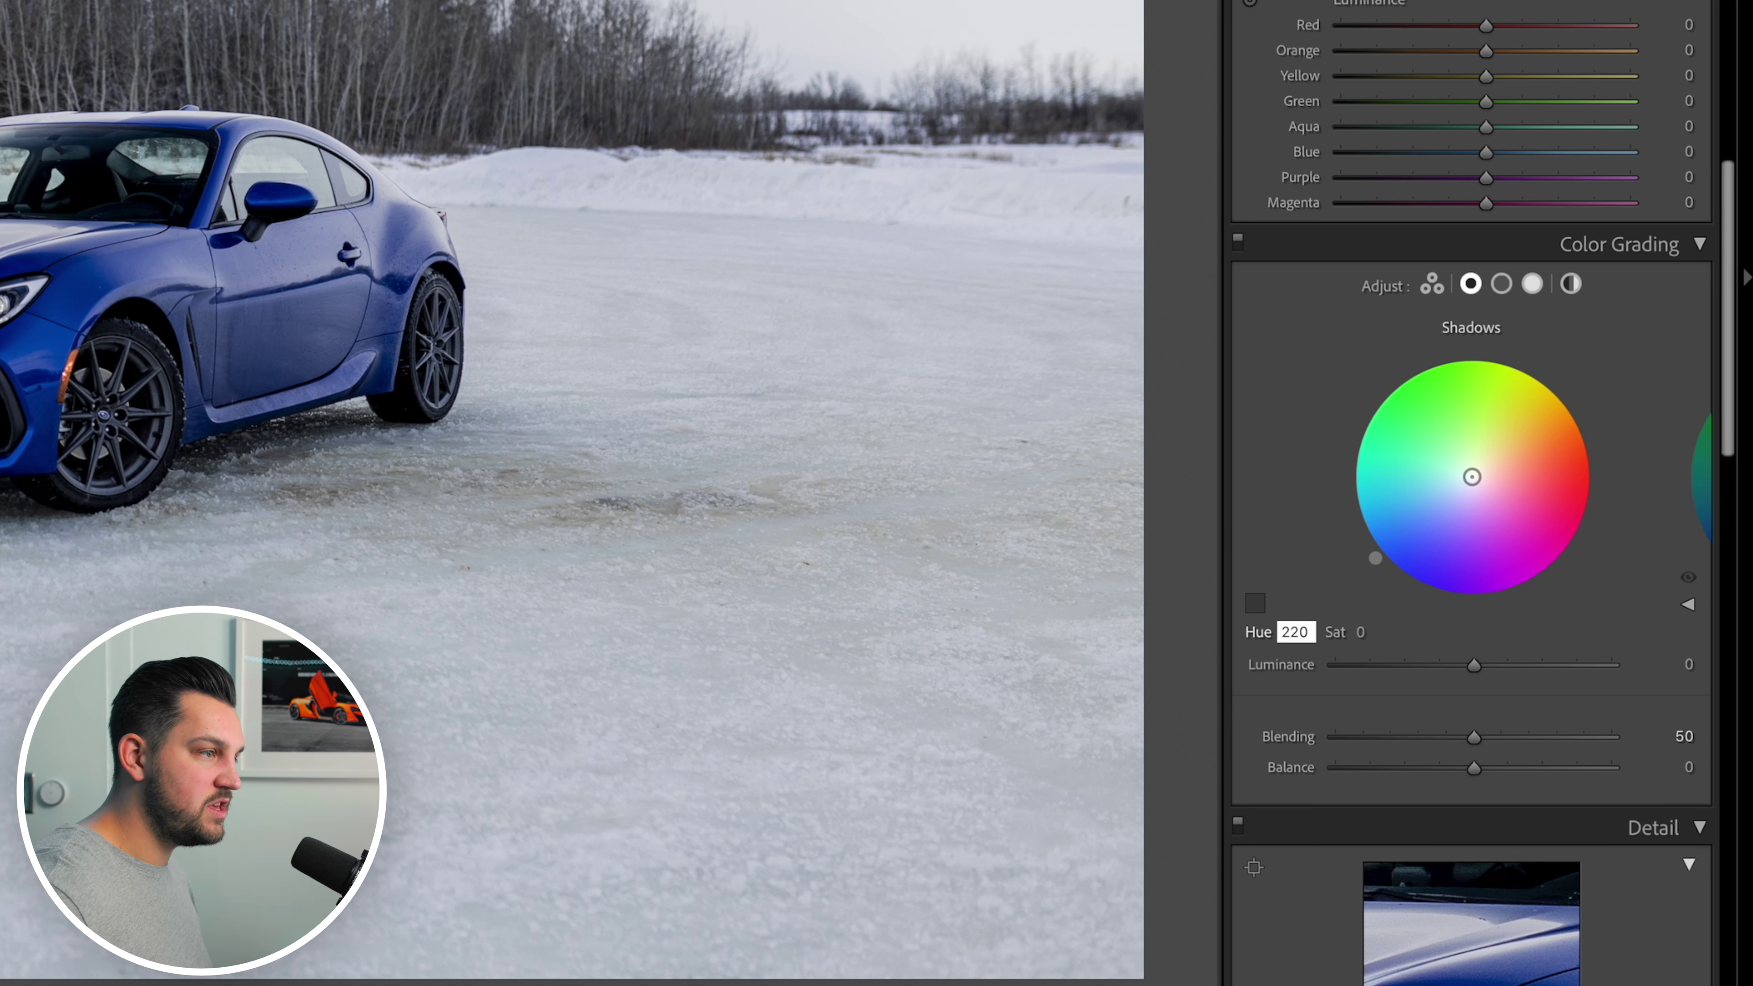
pyautogui.press('Tab')
pyautogui.write('10')
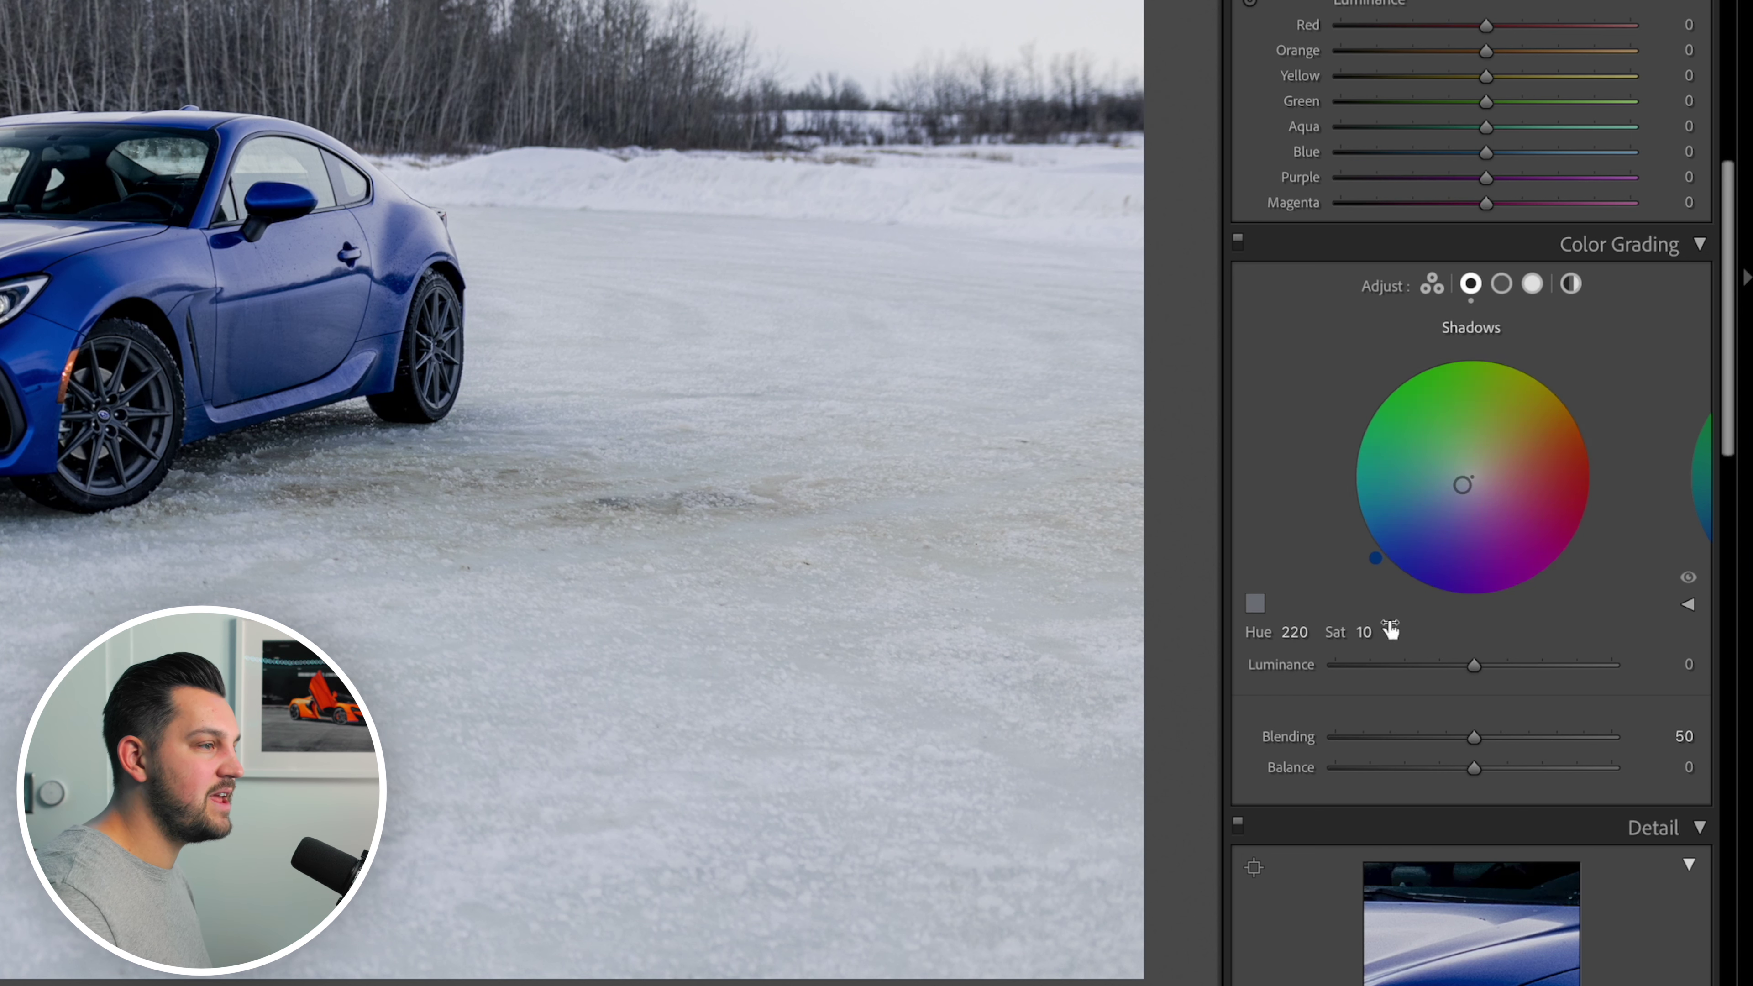
pyautogui.moveTo(1370, 639); pyautogui.dragTo(1364, 638)
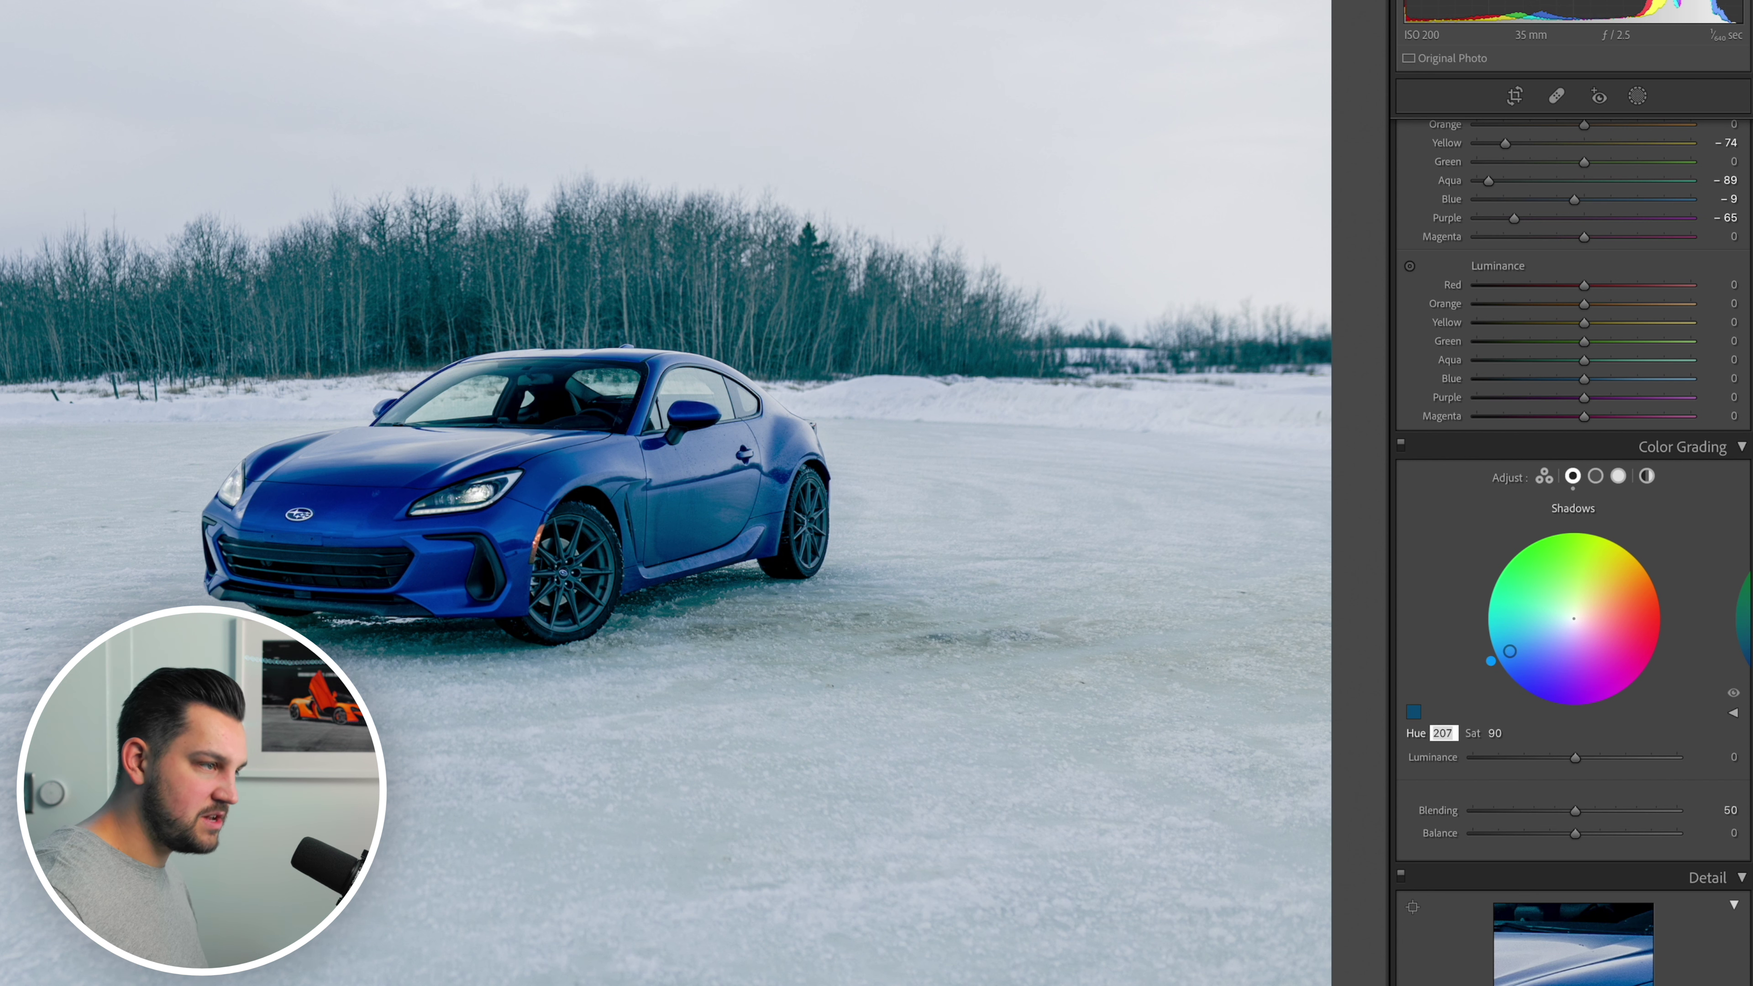
pyautogui.write('220')
pyautogui.press('Return')
pyautogui.scroll(-1, 1484, 736)
pyautogui.click(1495, 723)
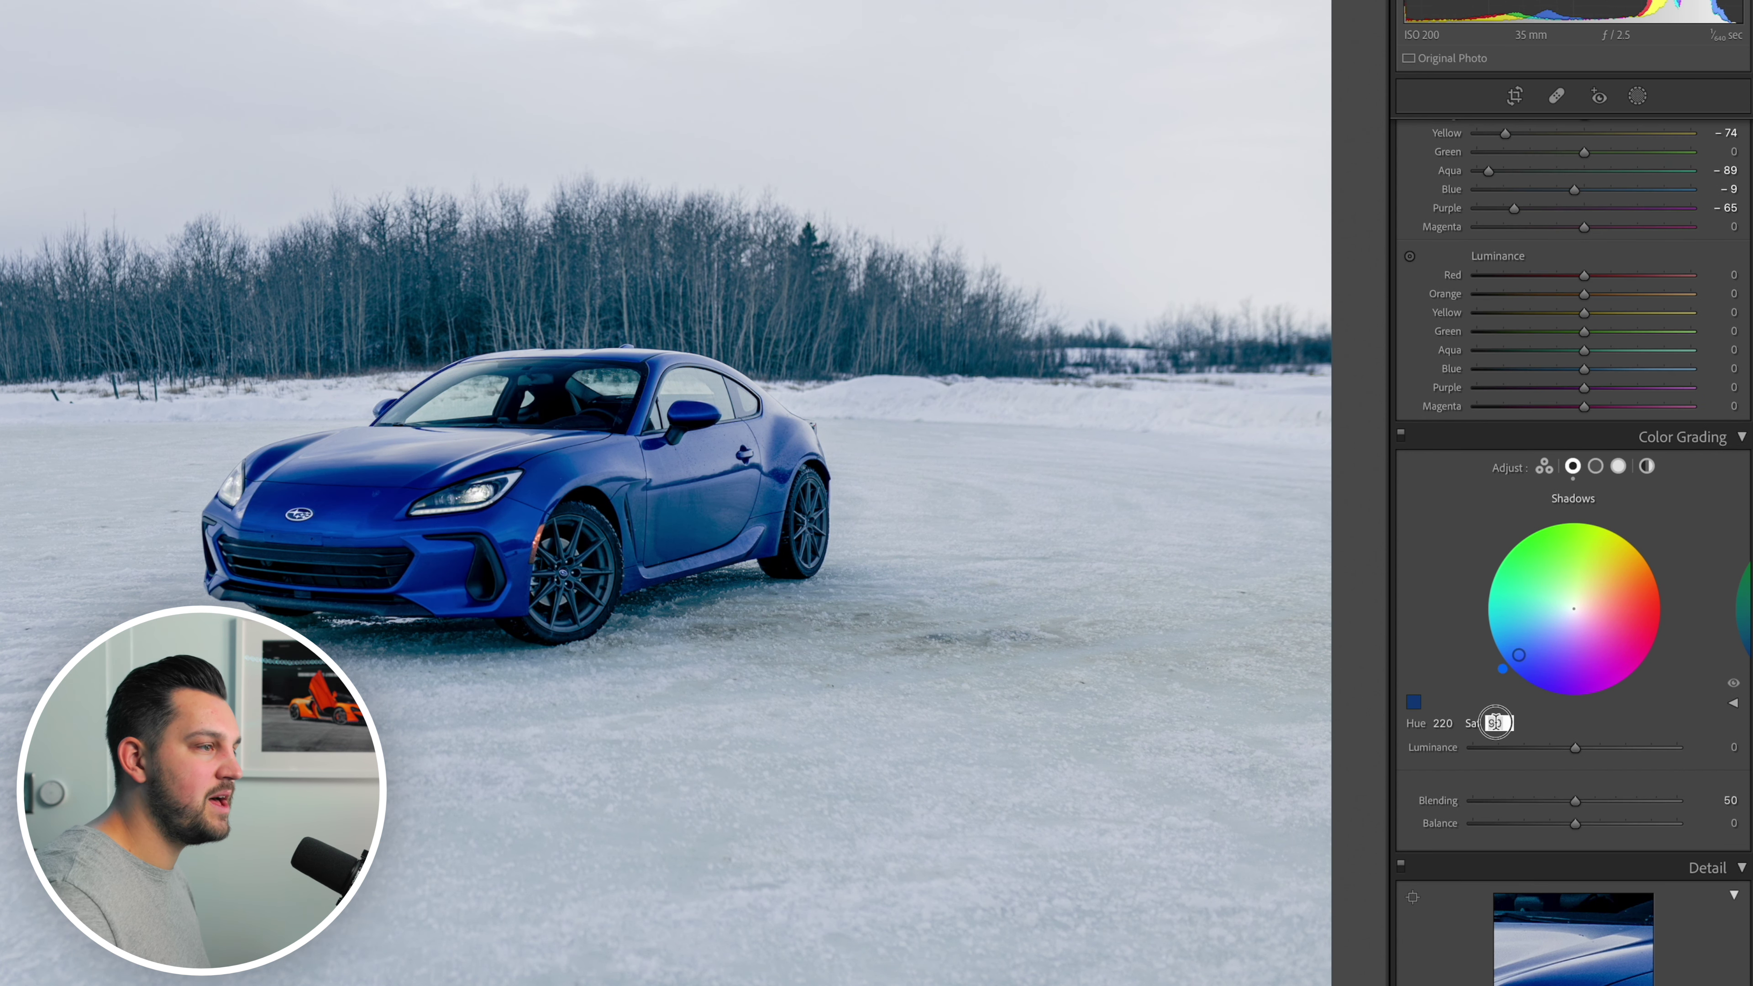
pyautogui.write('10')
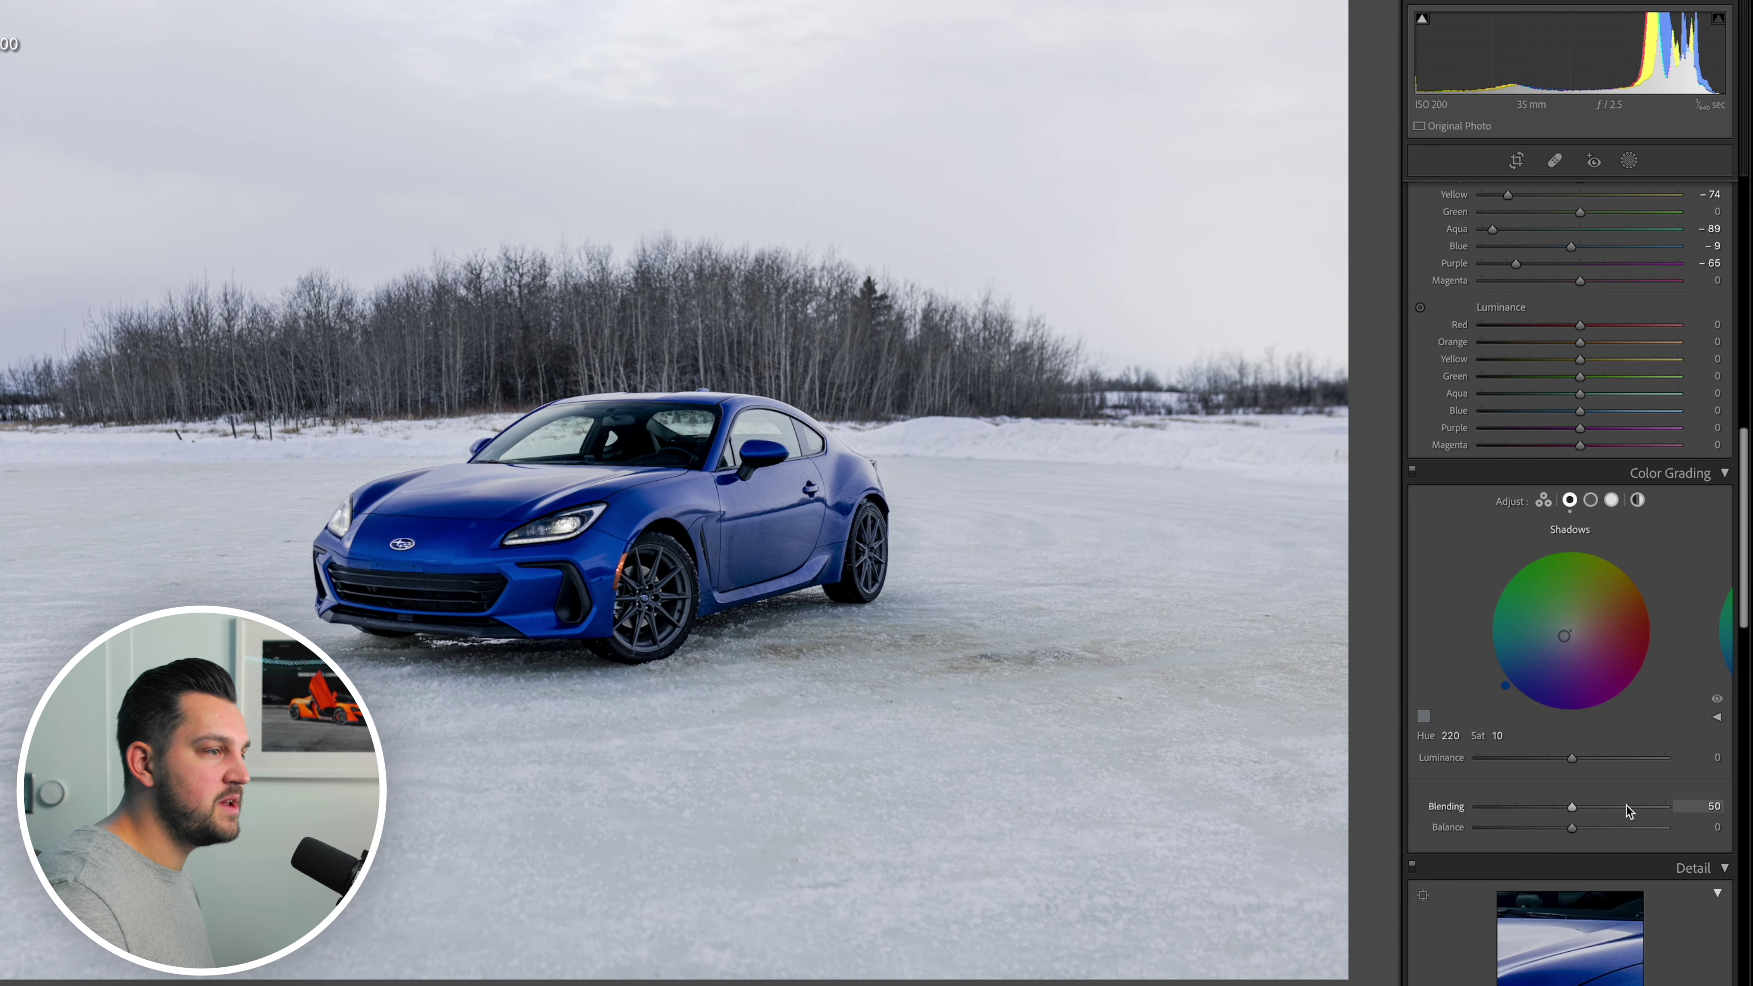
# Step: Set Color Grading Blending to 87 and raise Midtones Luminance to +29
pyautogui.click(1630, 806)
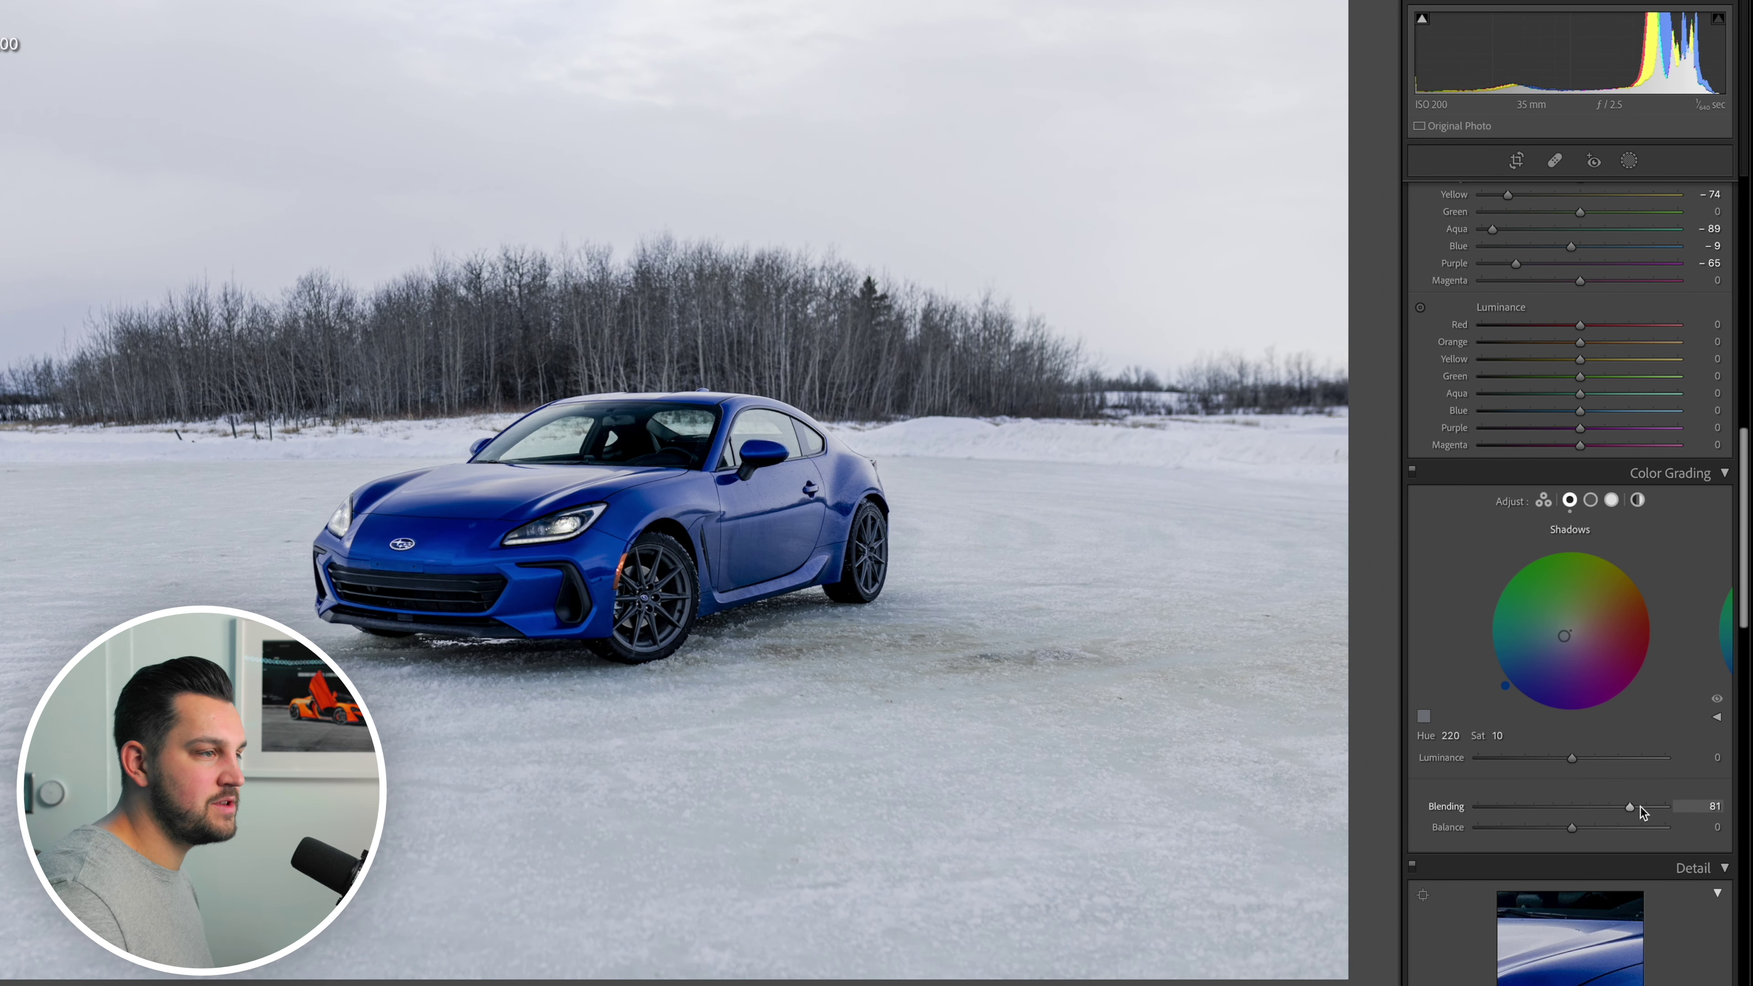
pyautogui.moveTo(1640, 807)
pyautogui.mouseDown()
pyautogui.moveTo(1624, 805)
pyautogui.moveTo(1682, 808)
pyautogui.moveTo(1627, 811)
pyautogui.moveTo(1643, 812)
pyautogui.mouseUp()
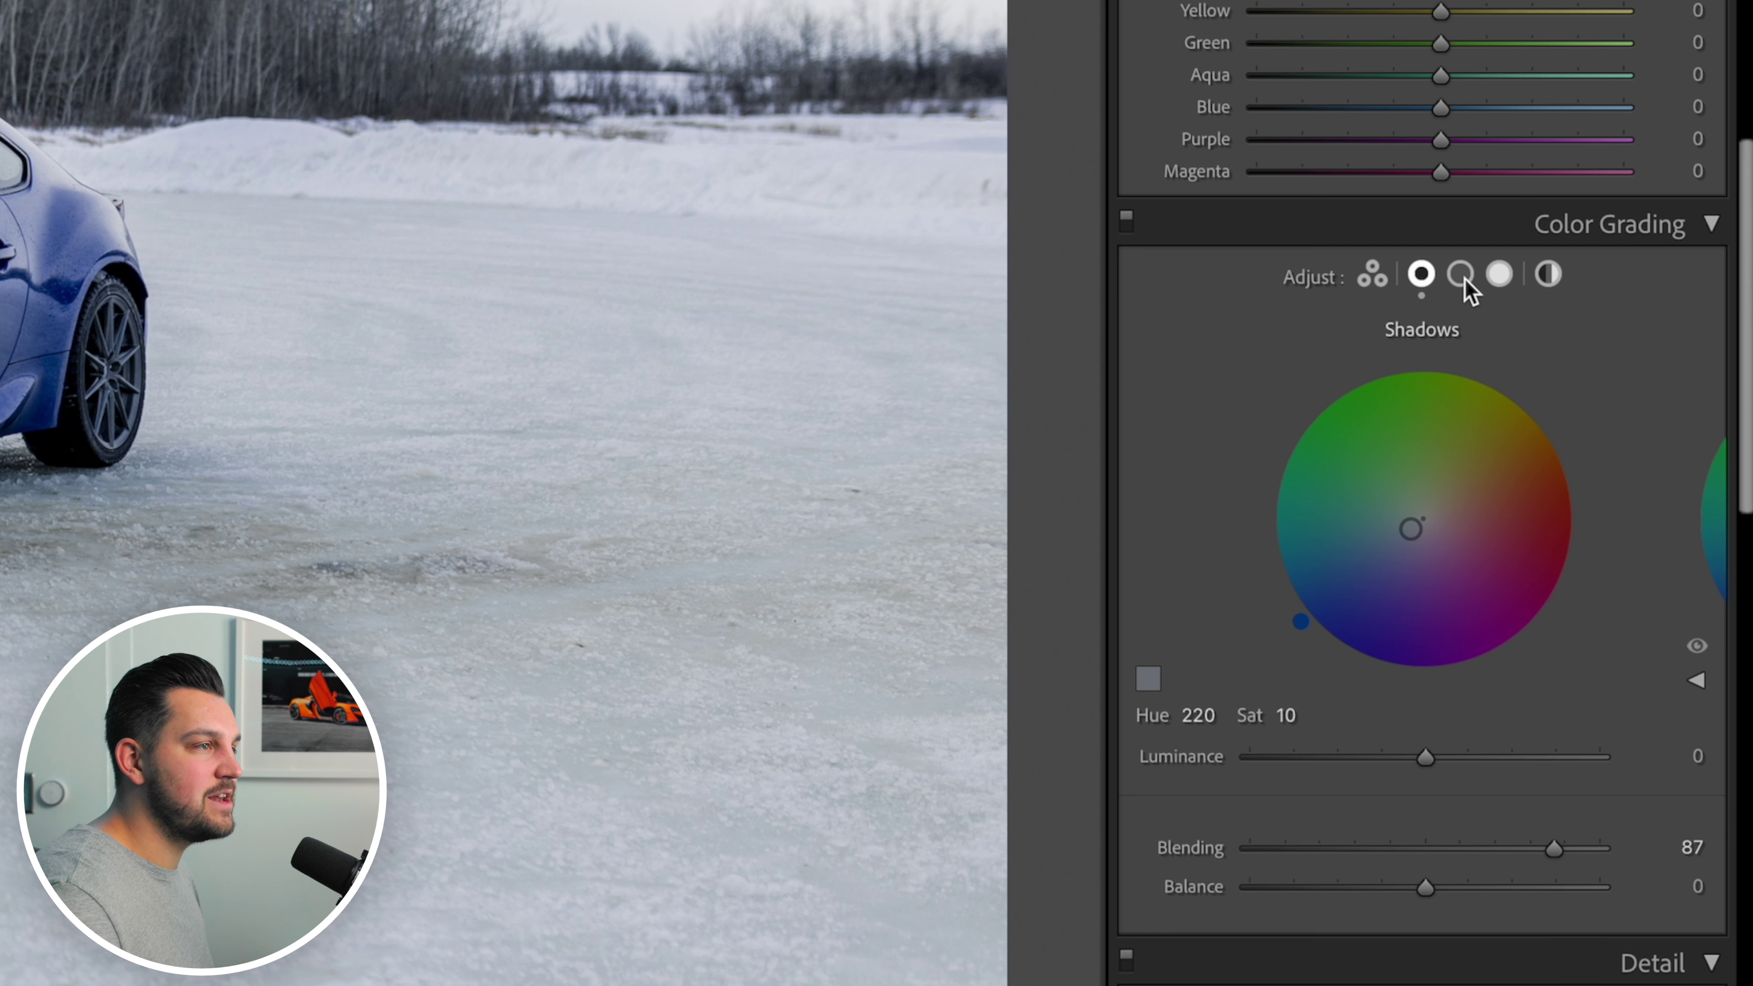
pyautogui.click(1591, 500)
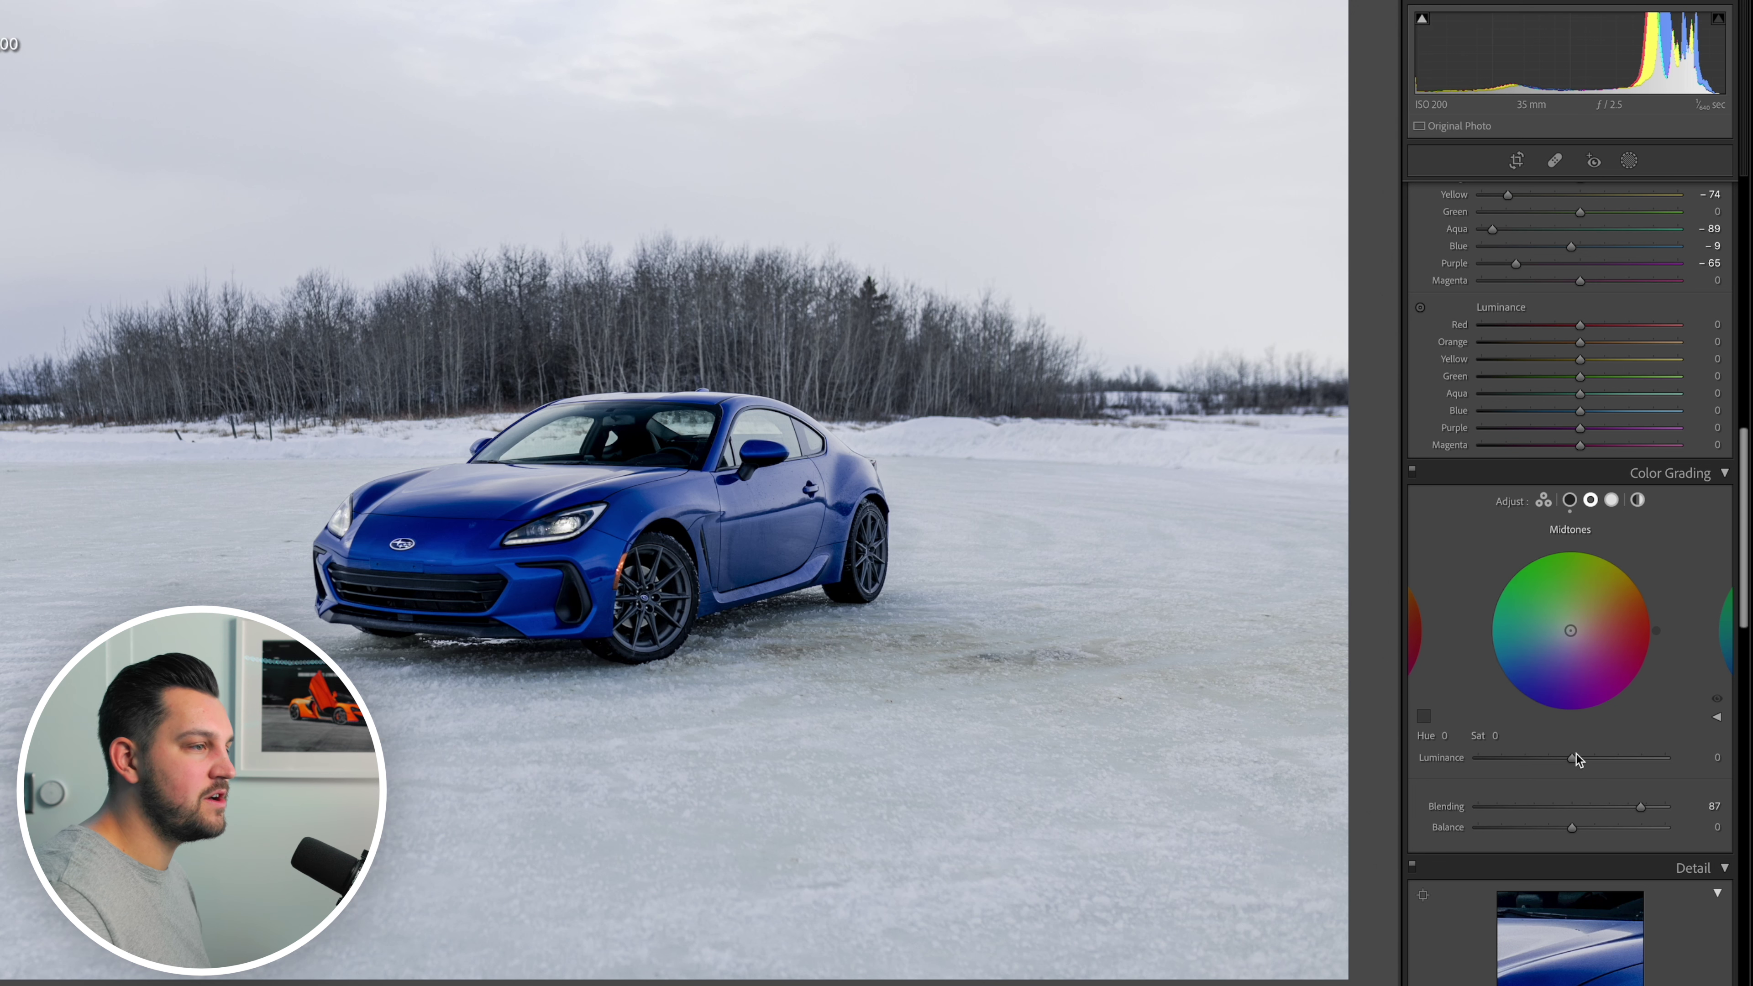
pyautogui.moveTo(1427, 758); pyautogui.dragTo(1447, 761)
pyautogui.moveTo(1585, 760)
pyautogui.mouseDown()
pyautogui.moveTo(1570, 763)
pyautogui.moveTo(1613, 774)
pyautogui.mouseUp()
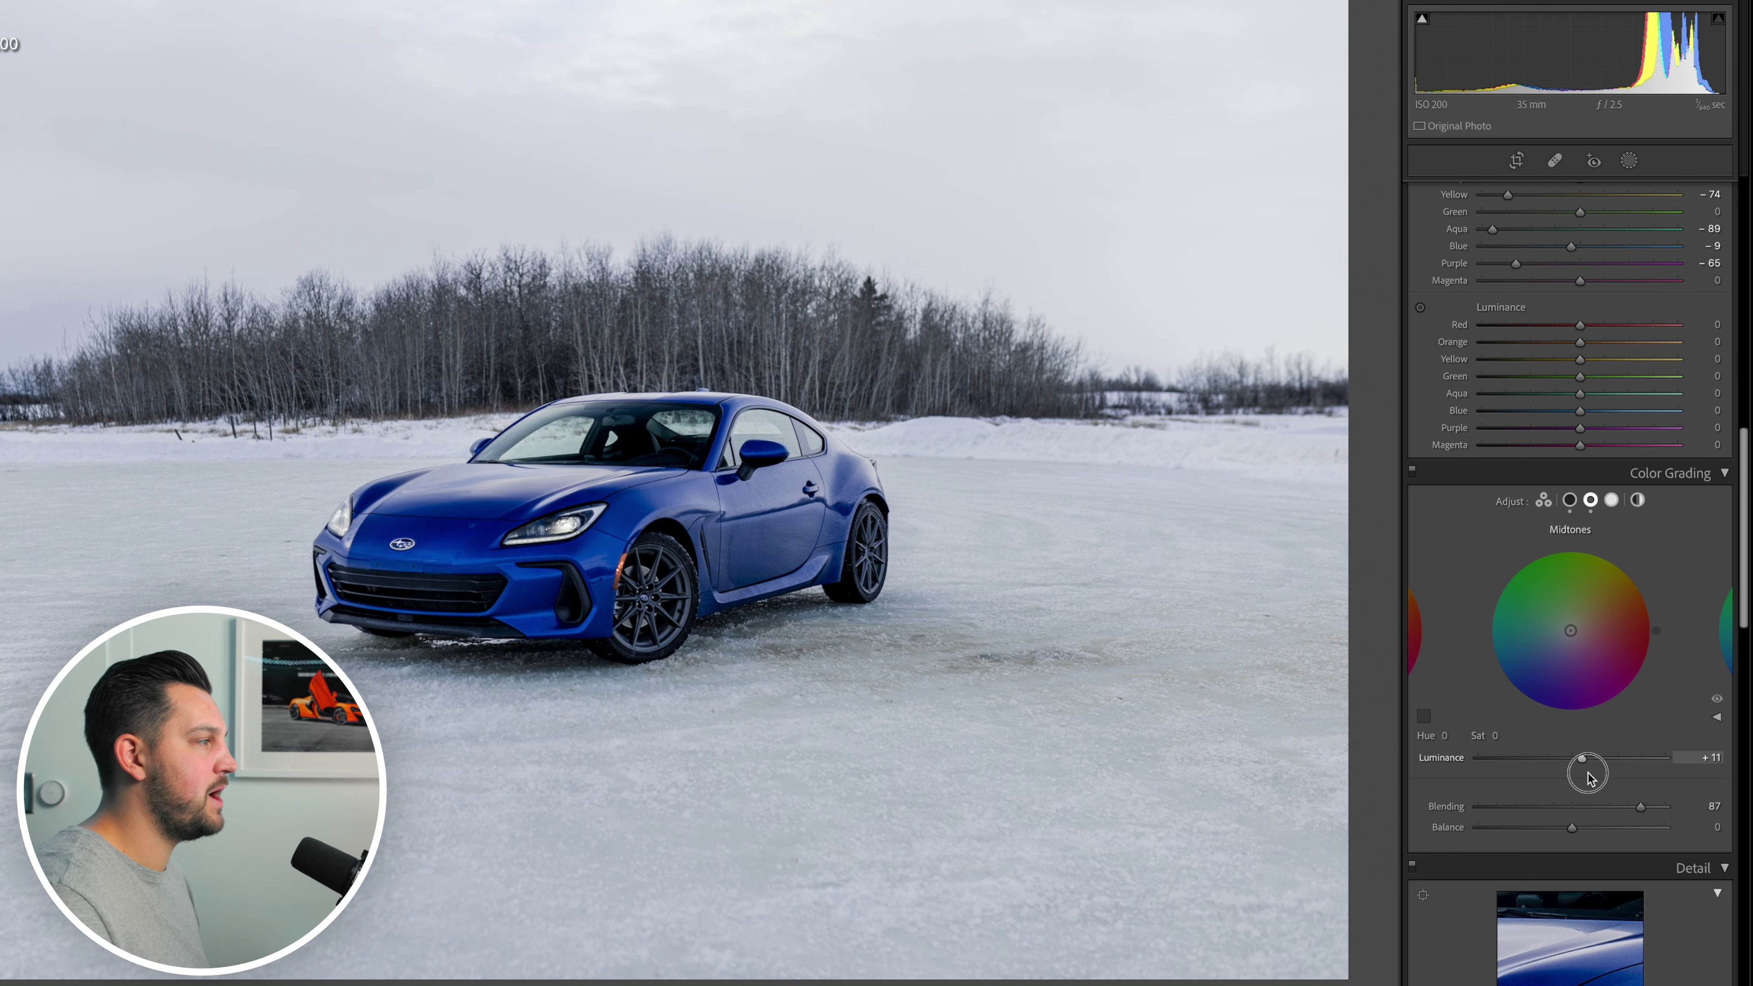
pyautogui.moveTo(1587, 776); pyautogui.dragTo(1602, 773)
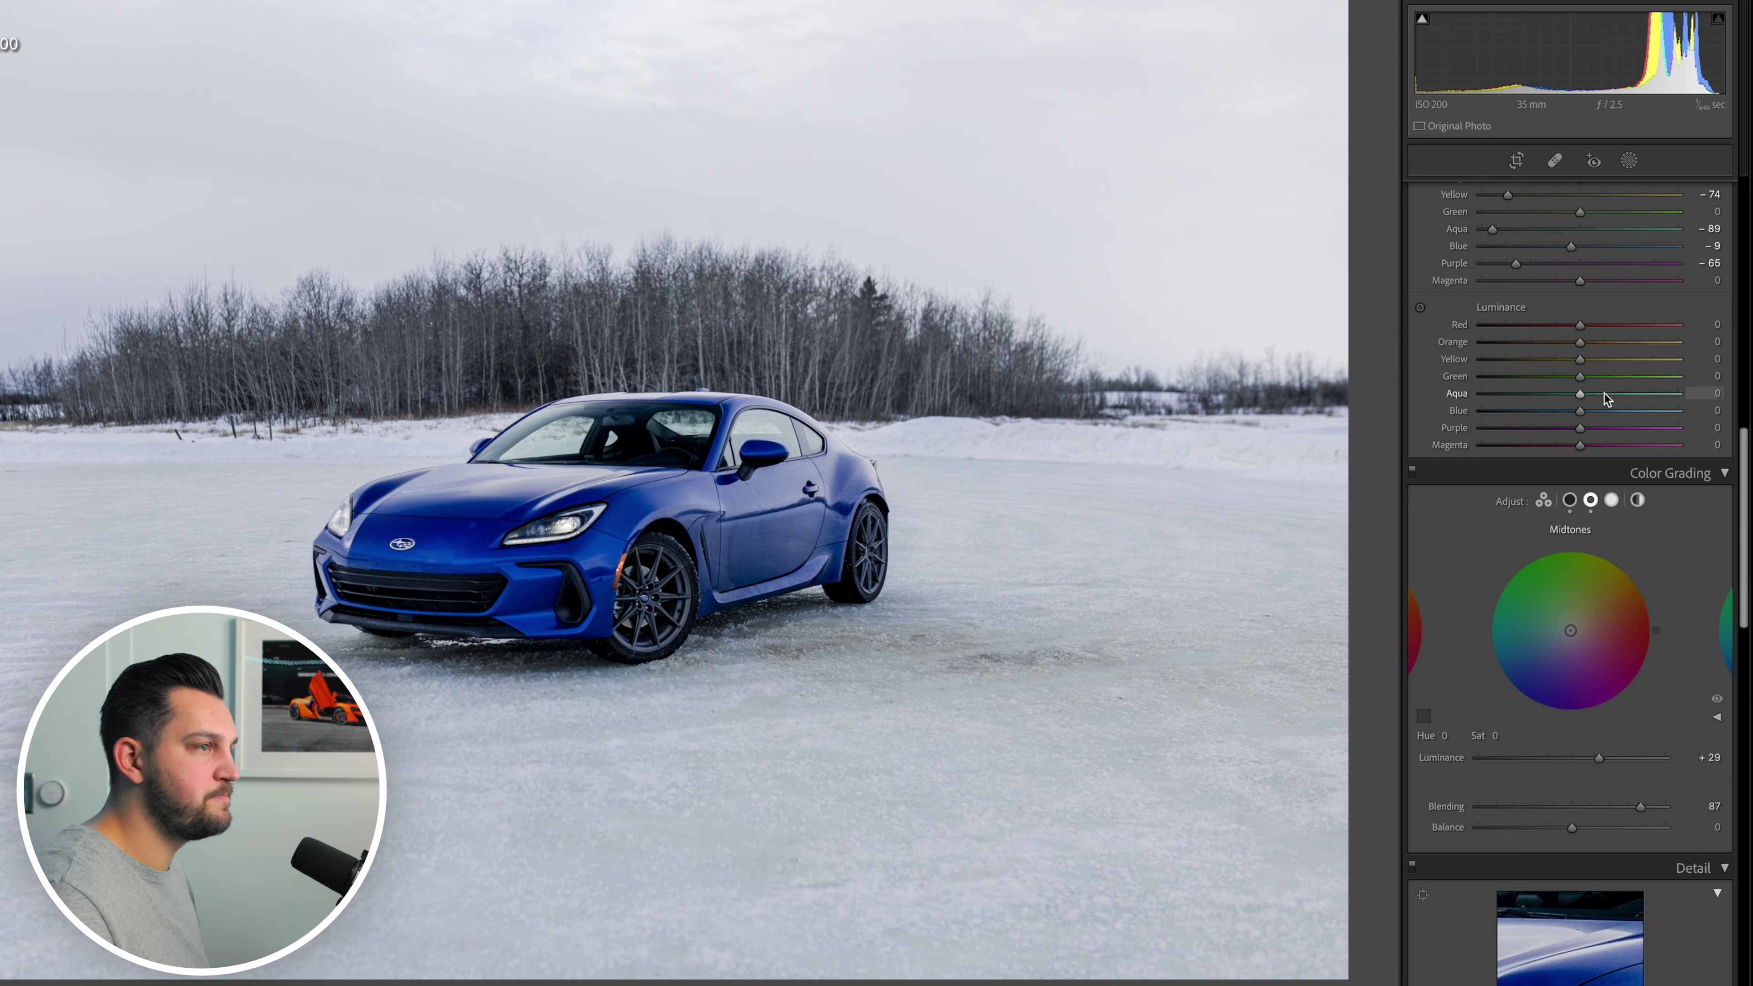
pyautogui.click(1612, 501)
# Step: Tint the Color Grading highlights at Hue 35, Saturation 10, and set Balance to −88
pyautogui.click(1448, 736)
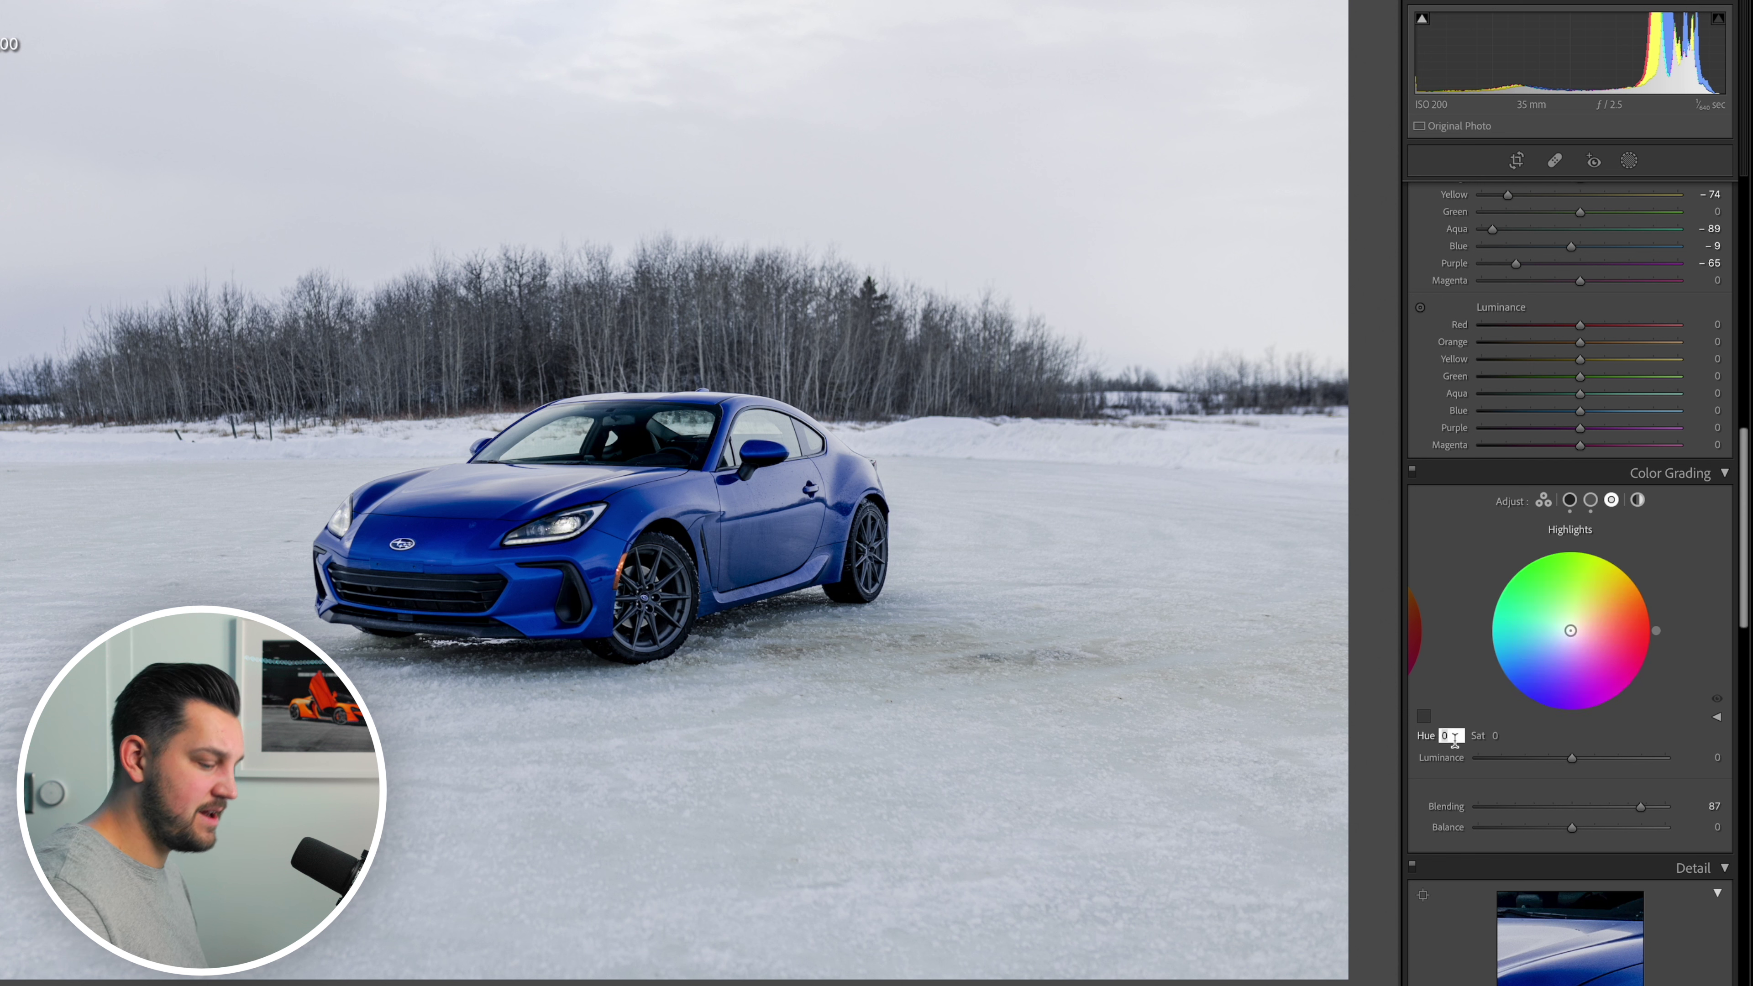
pyautogui.write('35')
pyautogui.press('Tab')
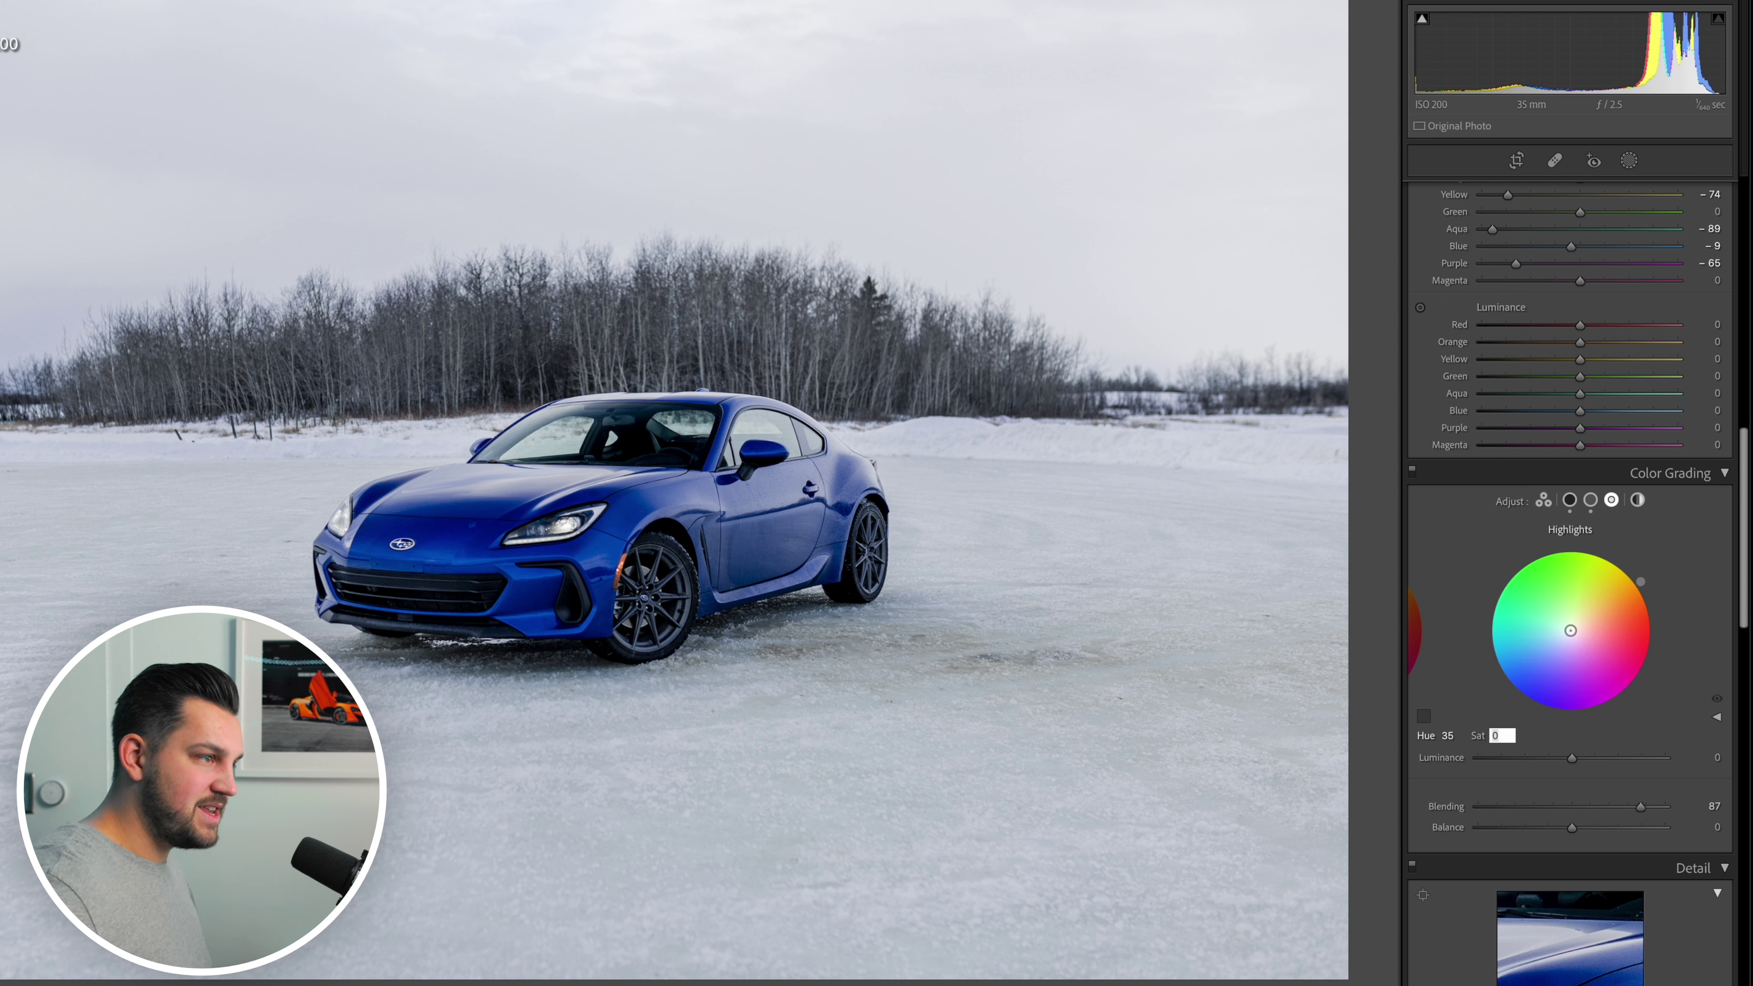
pyautogui.write('10')
pyautogui.press('Return')
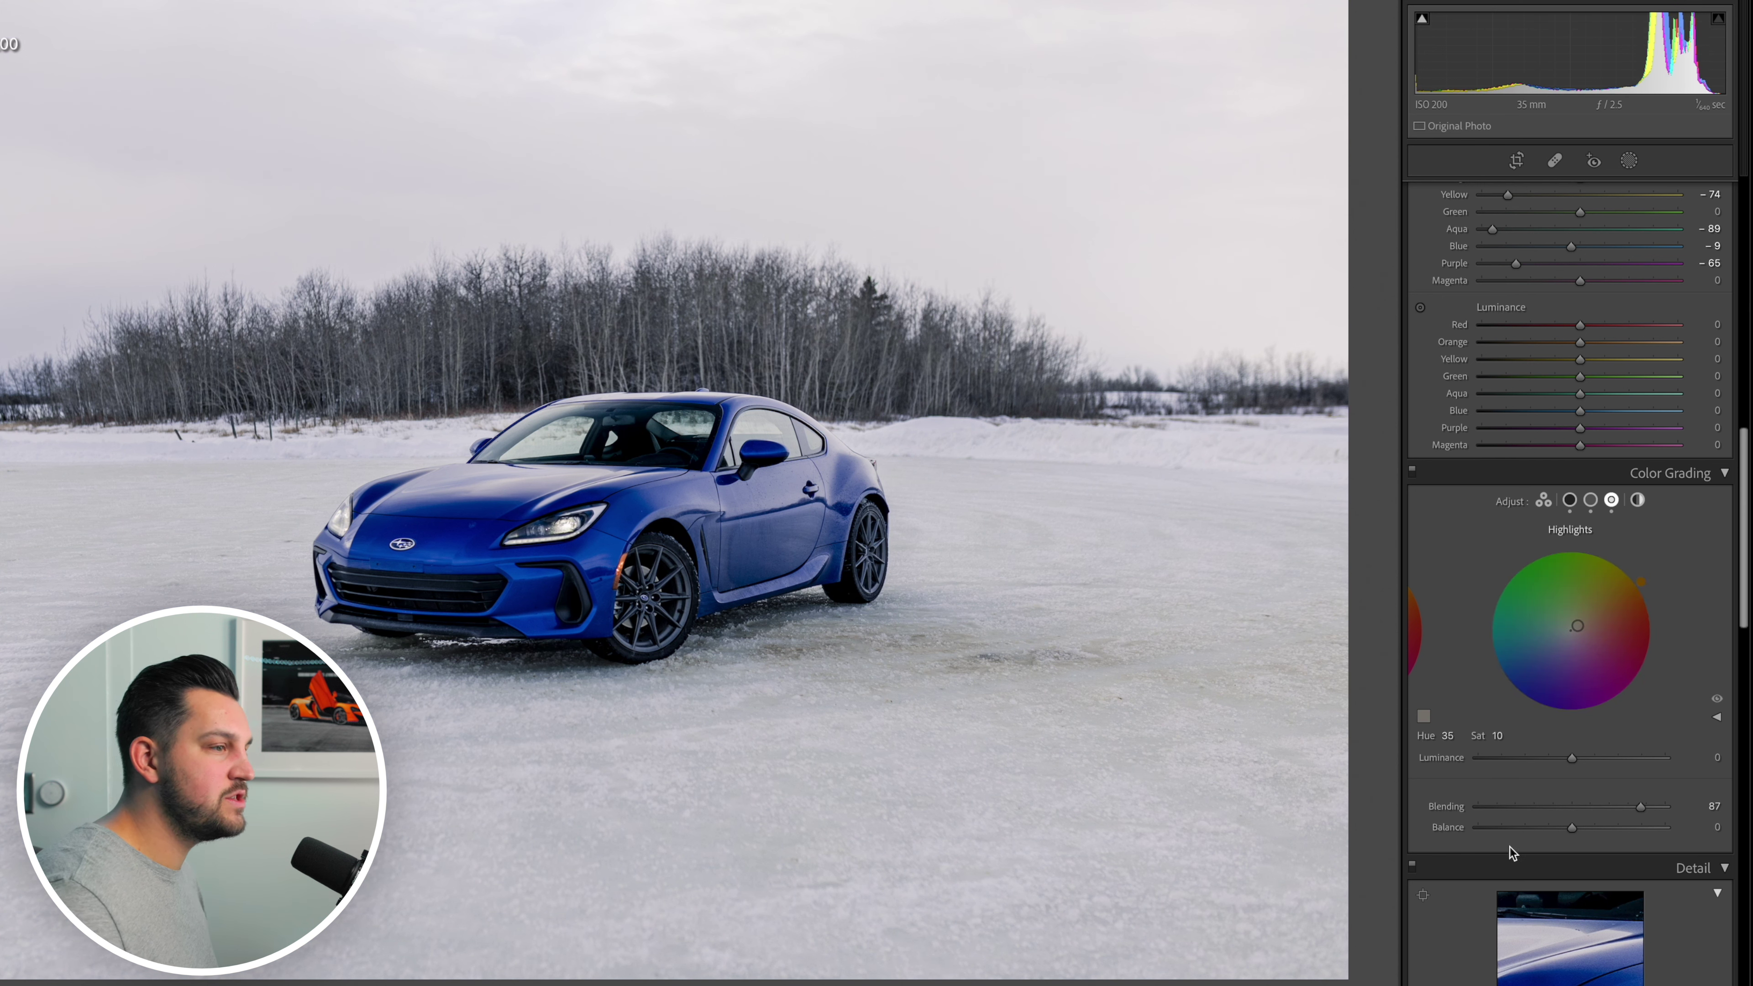
pyautogui.moveTo(1573, 827); pyautogui.dragTo(1489, 838)
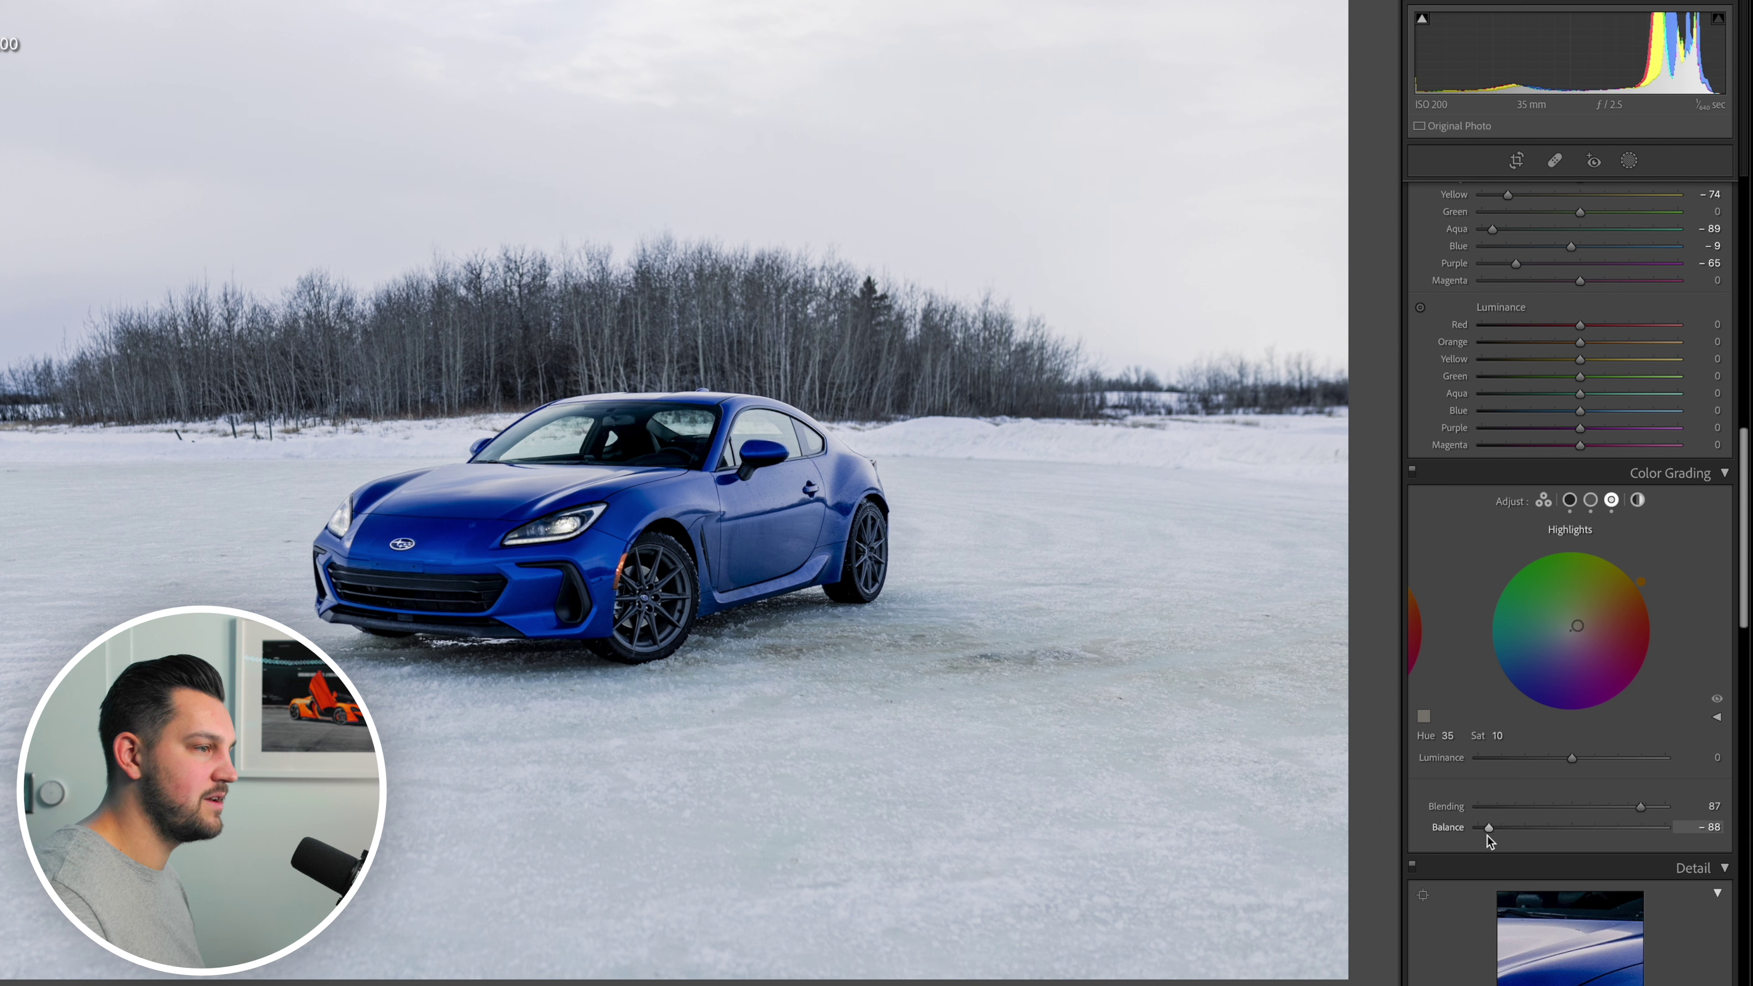
# Step: Raise the Shadows (Hue 220) saturation to 19 for a stronger blue tint
pyautogui.click(1570, 500)
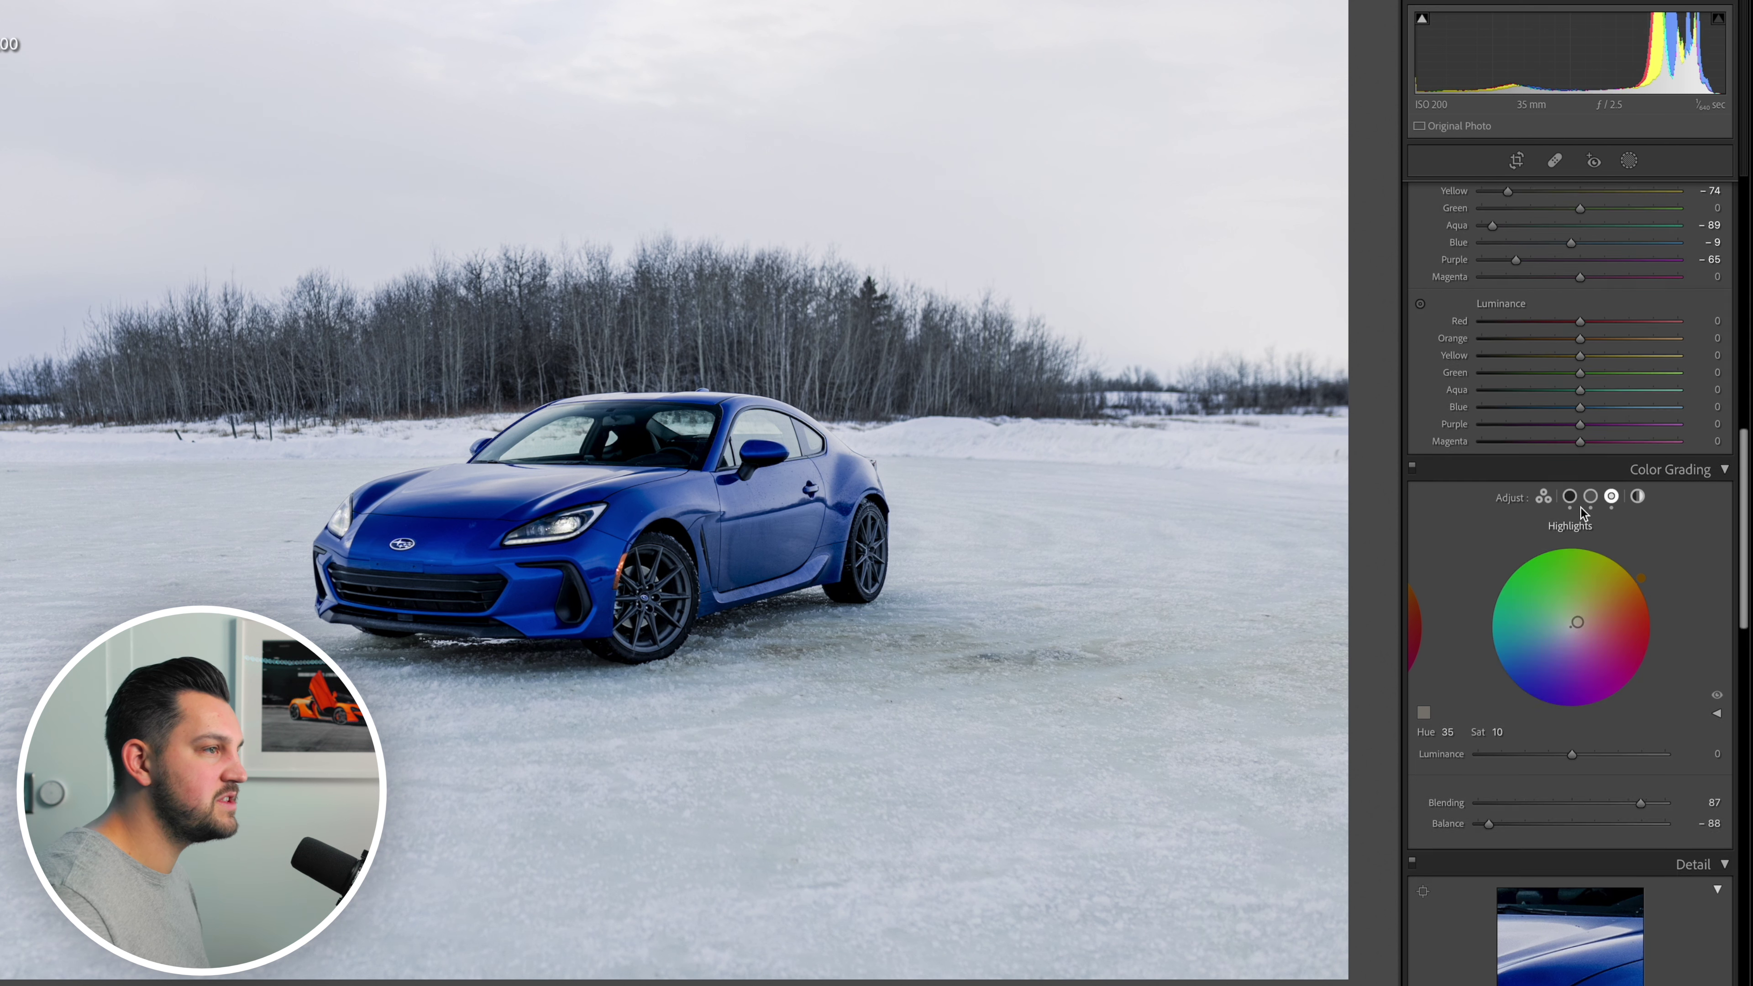
pyautogui.scroll(-1, 1567, 492)
pyautogui.moveTo(1498, 723); pyautogui.dragTo(1491, 723)
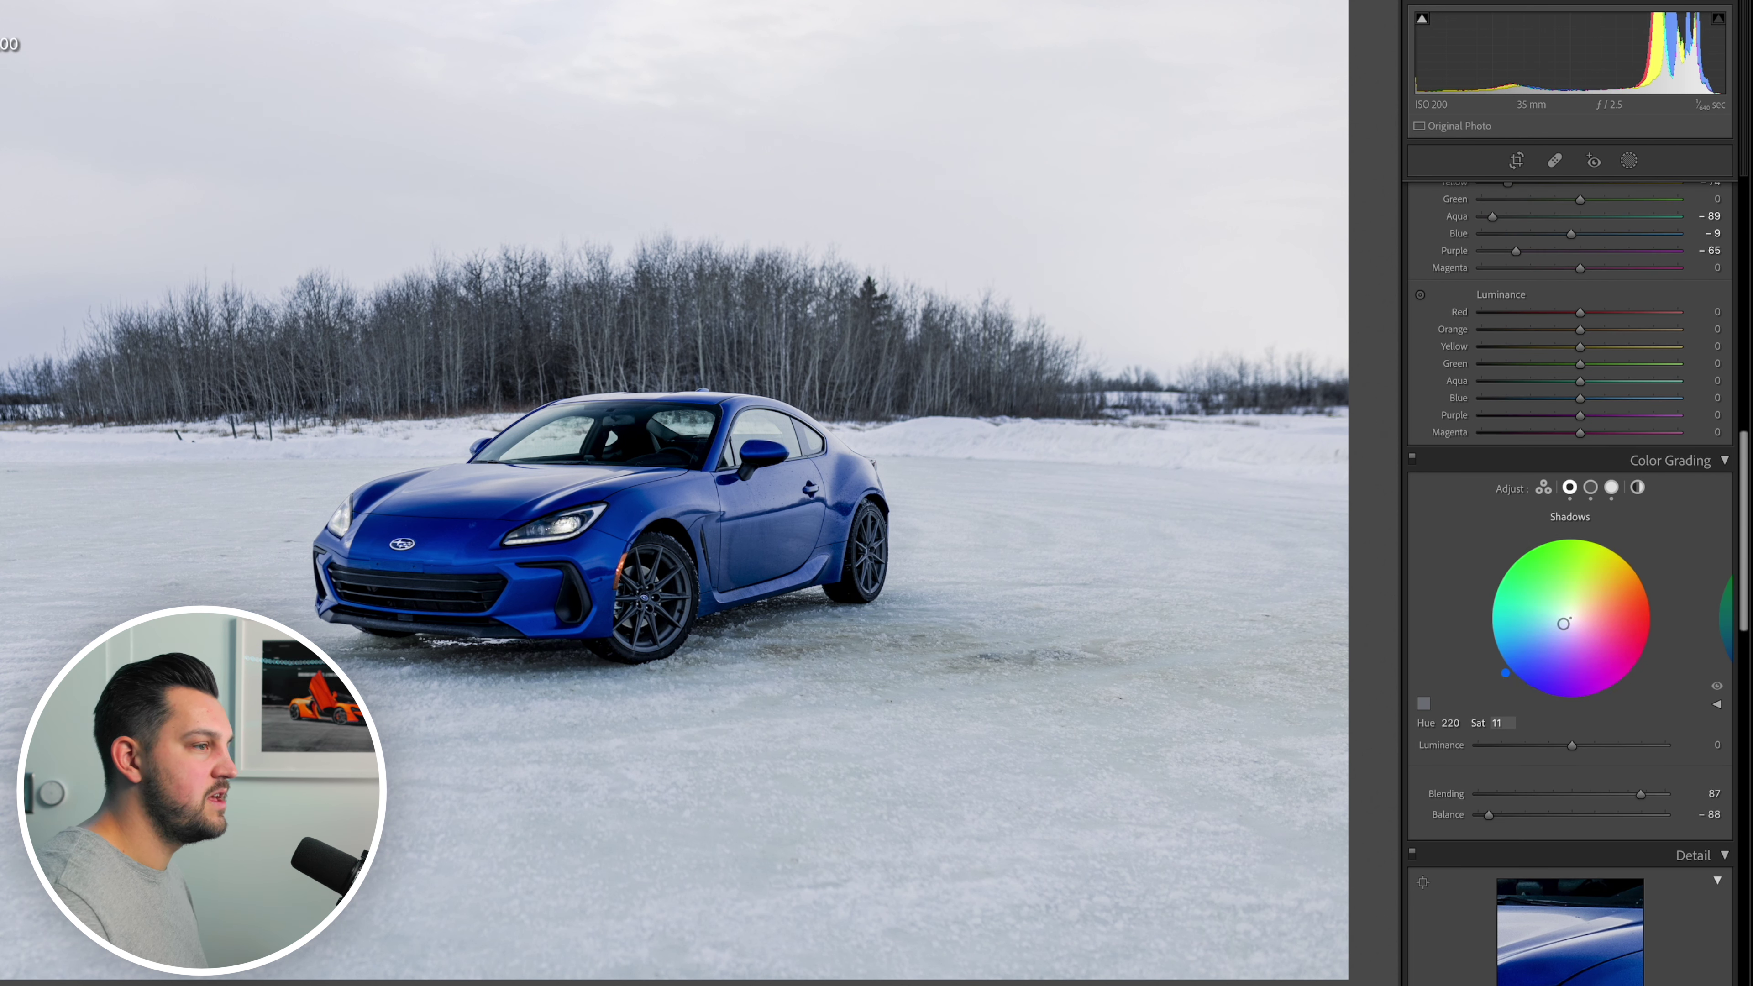
pyautogui.moveTo(1560, 625); pyautogui.dragTo(1559, 627)
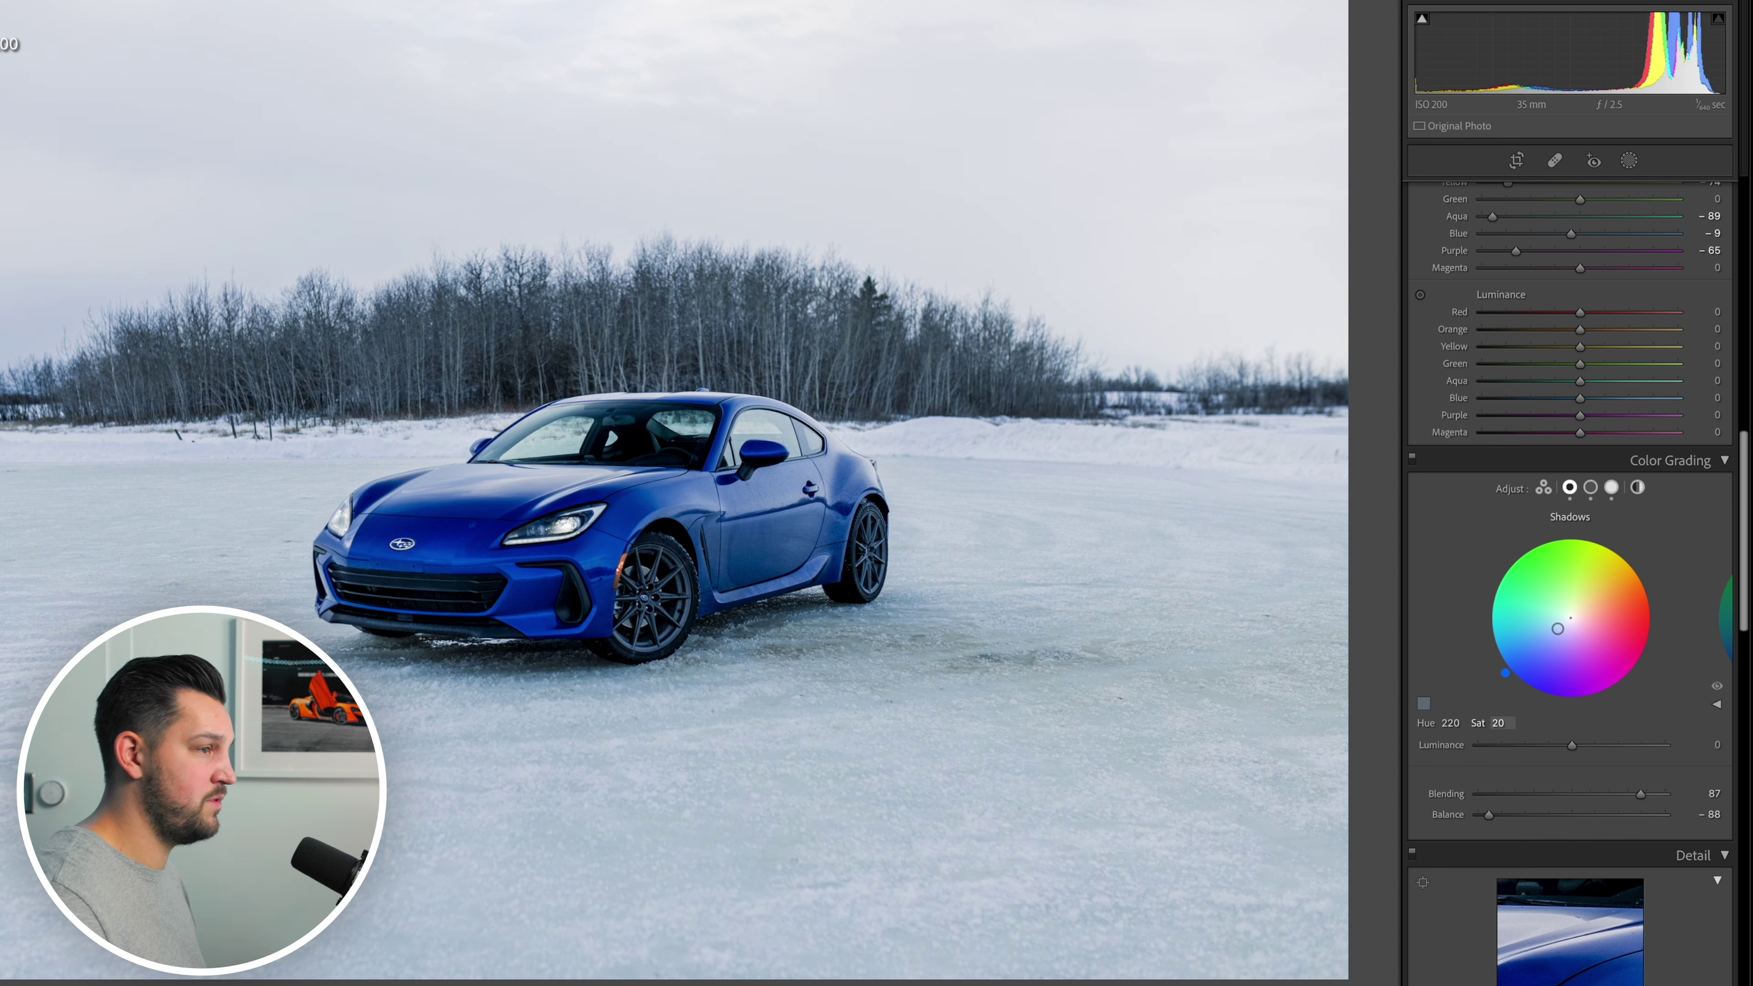
# Step: Bring the Highlights (Hue 35) saturation down to about 11
pyautogui.click(1612, 487)
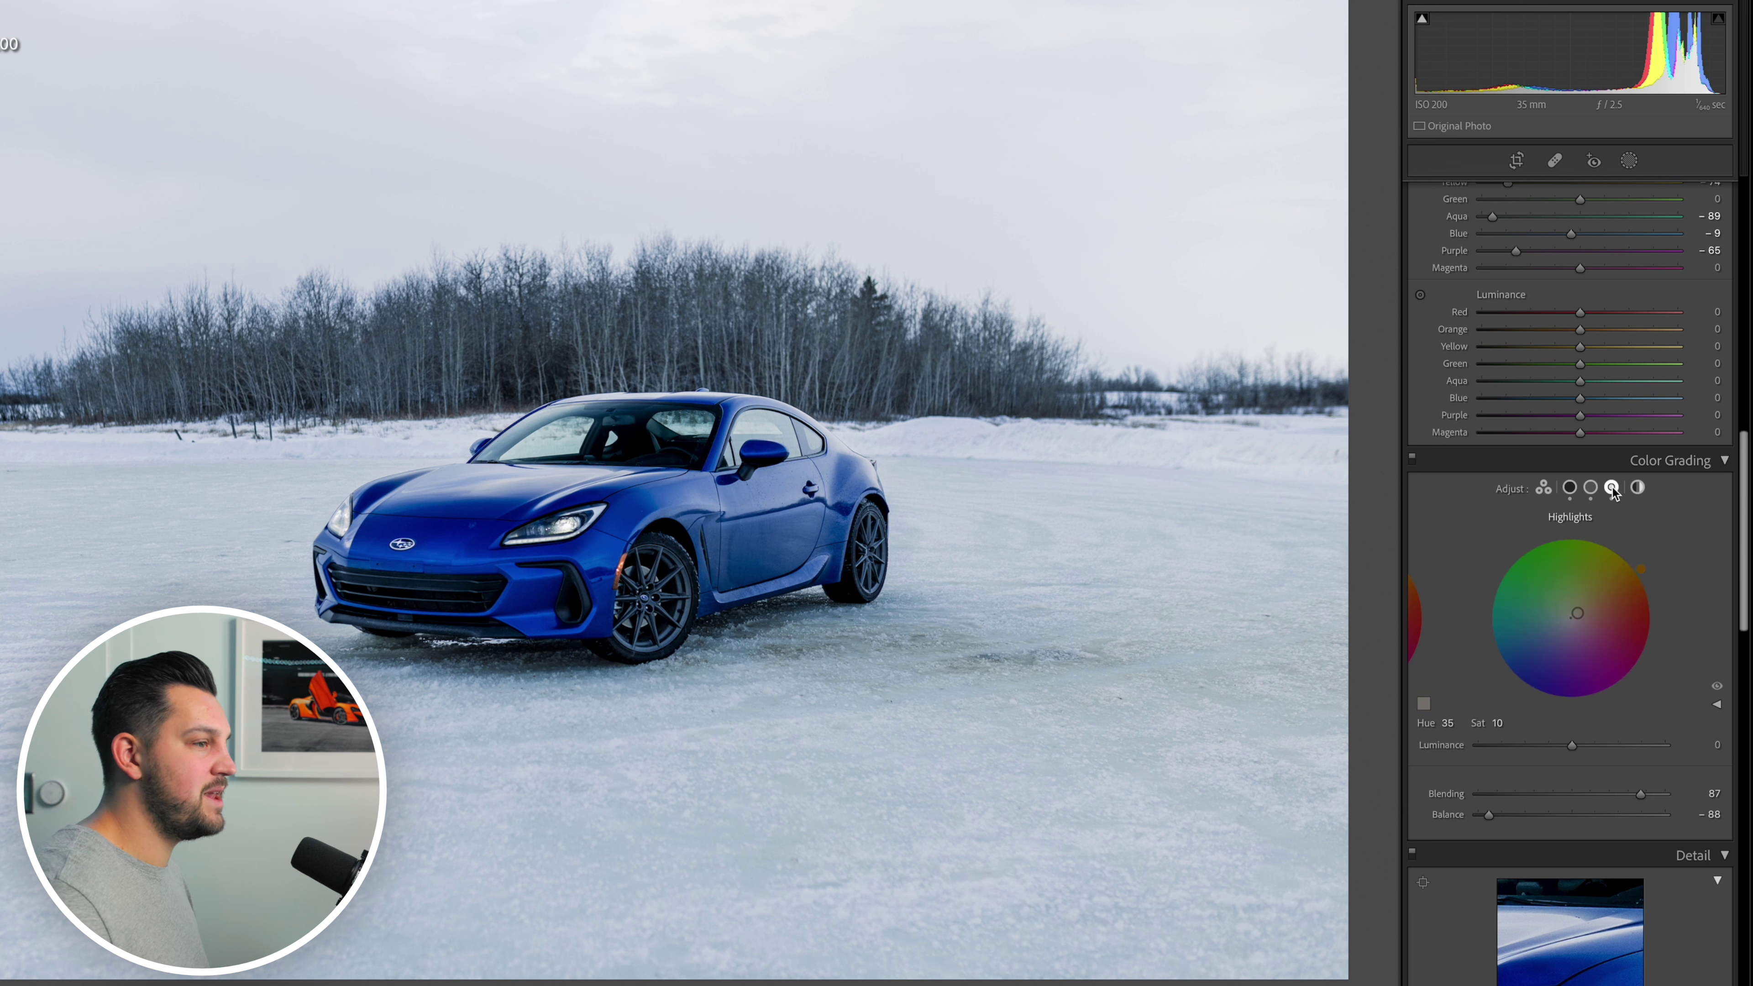
pyautogui.moveTo(1506, 725); pyautogui.dragTo(1542, 725)
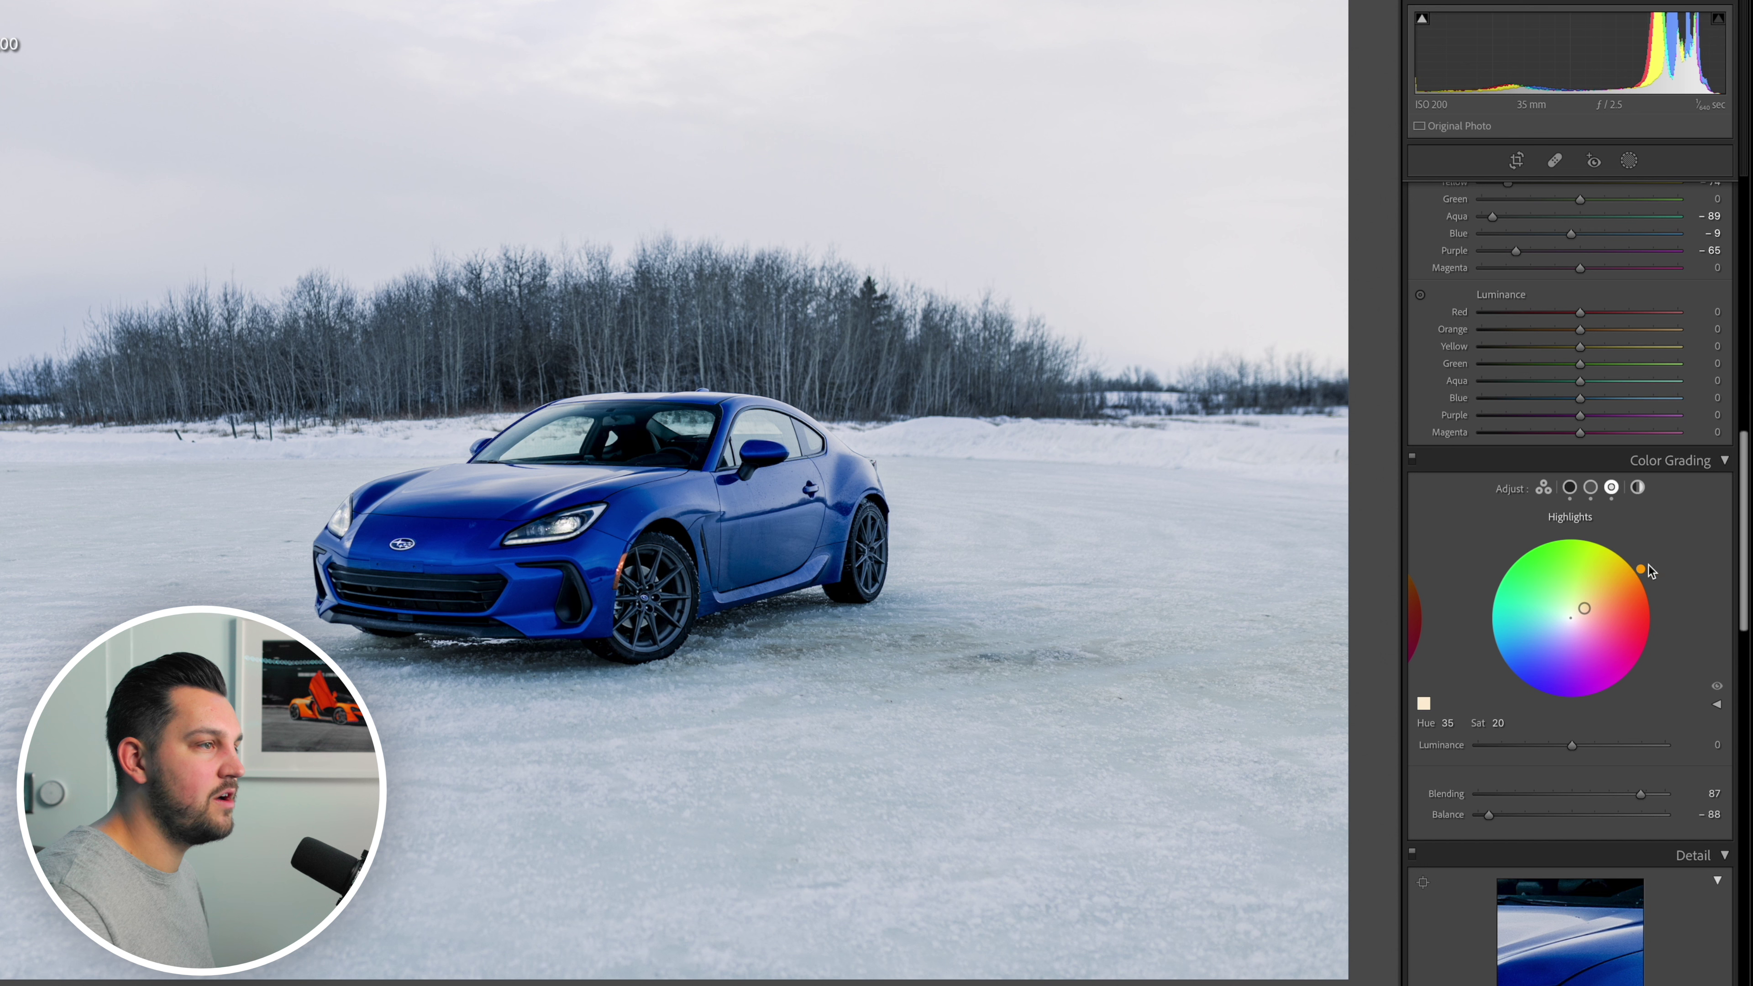
pyautogui.click(1569, 488)
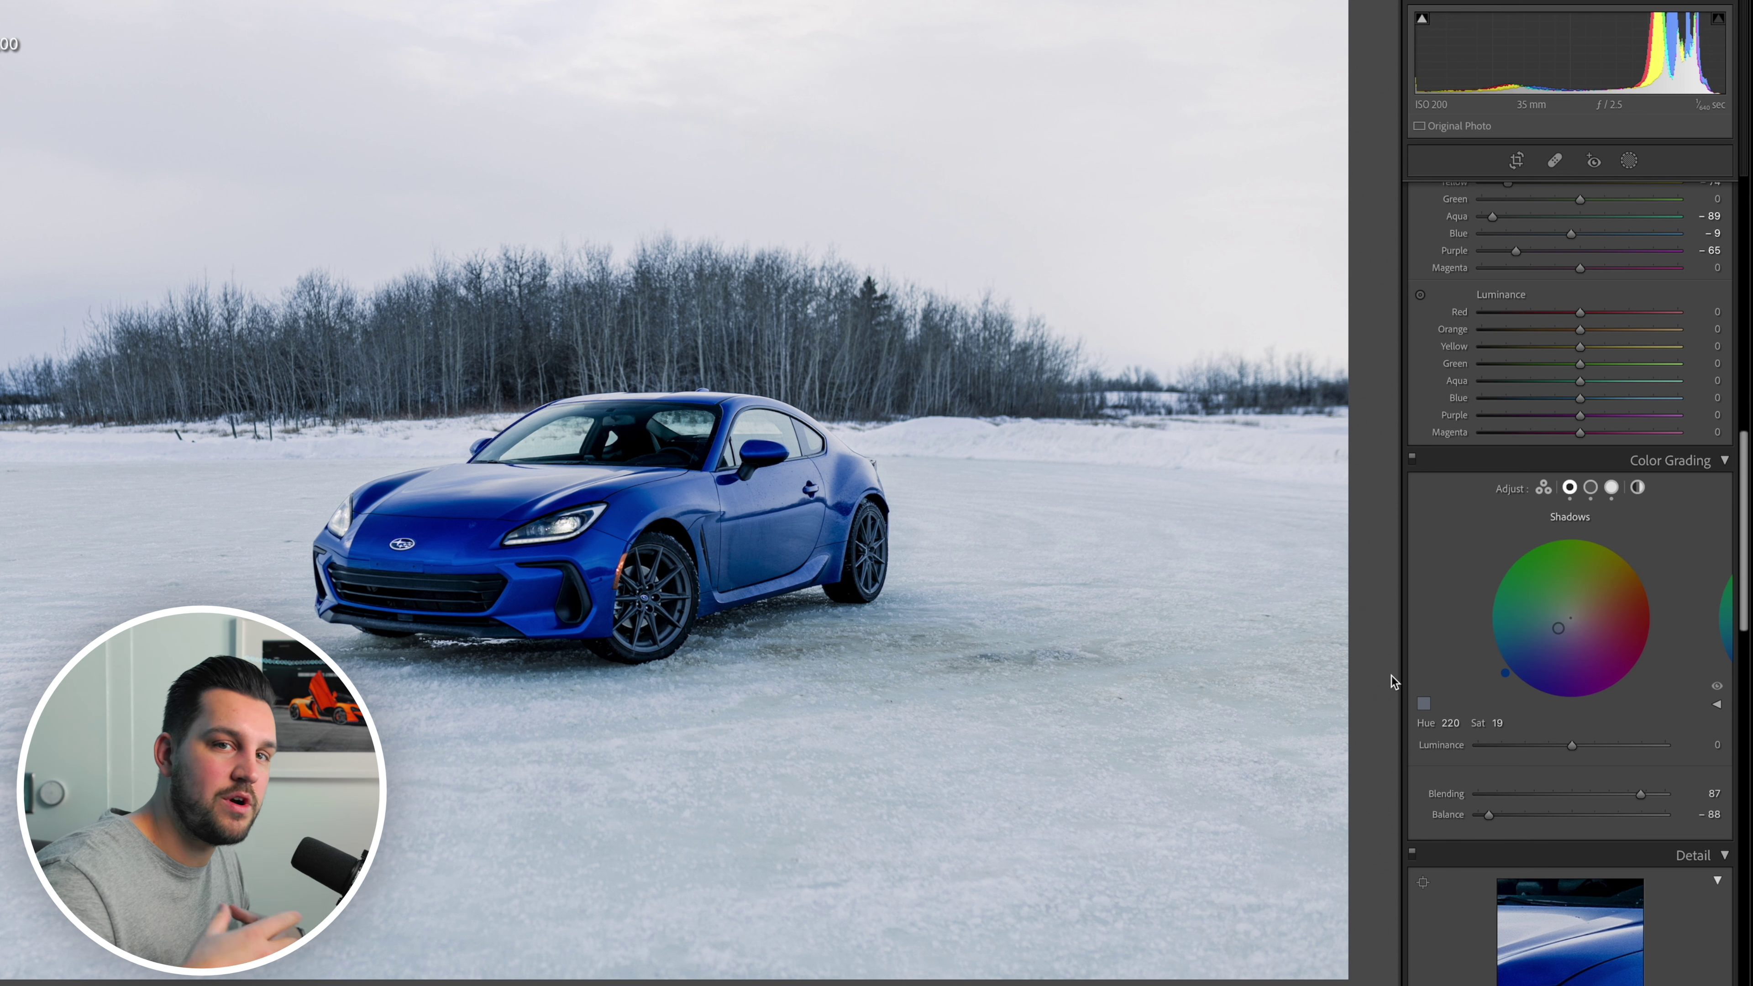
pyautogui.scroll(-1, 1484, 587)
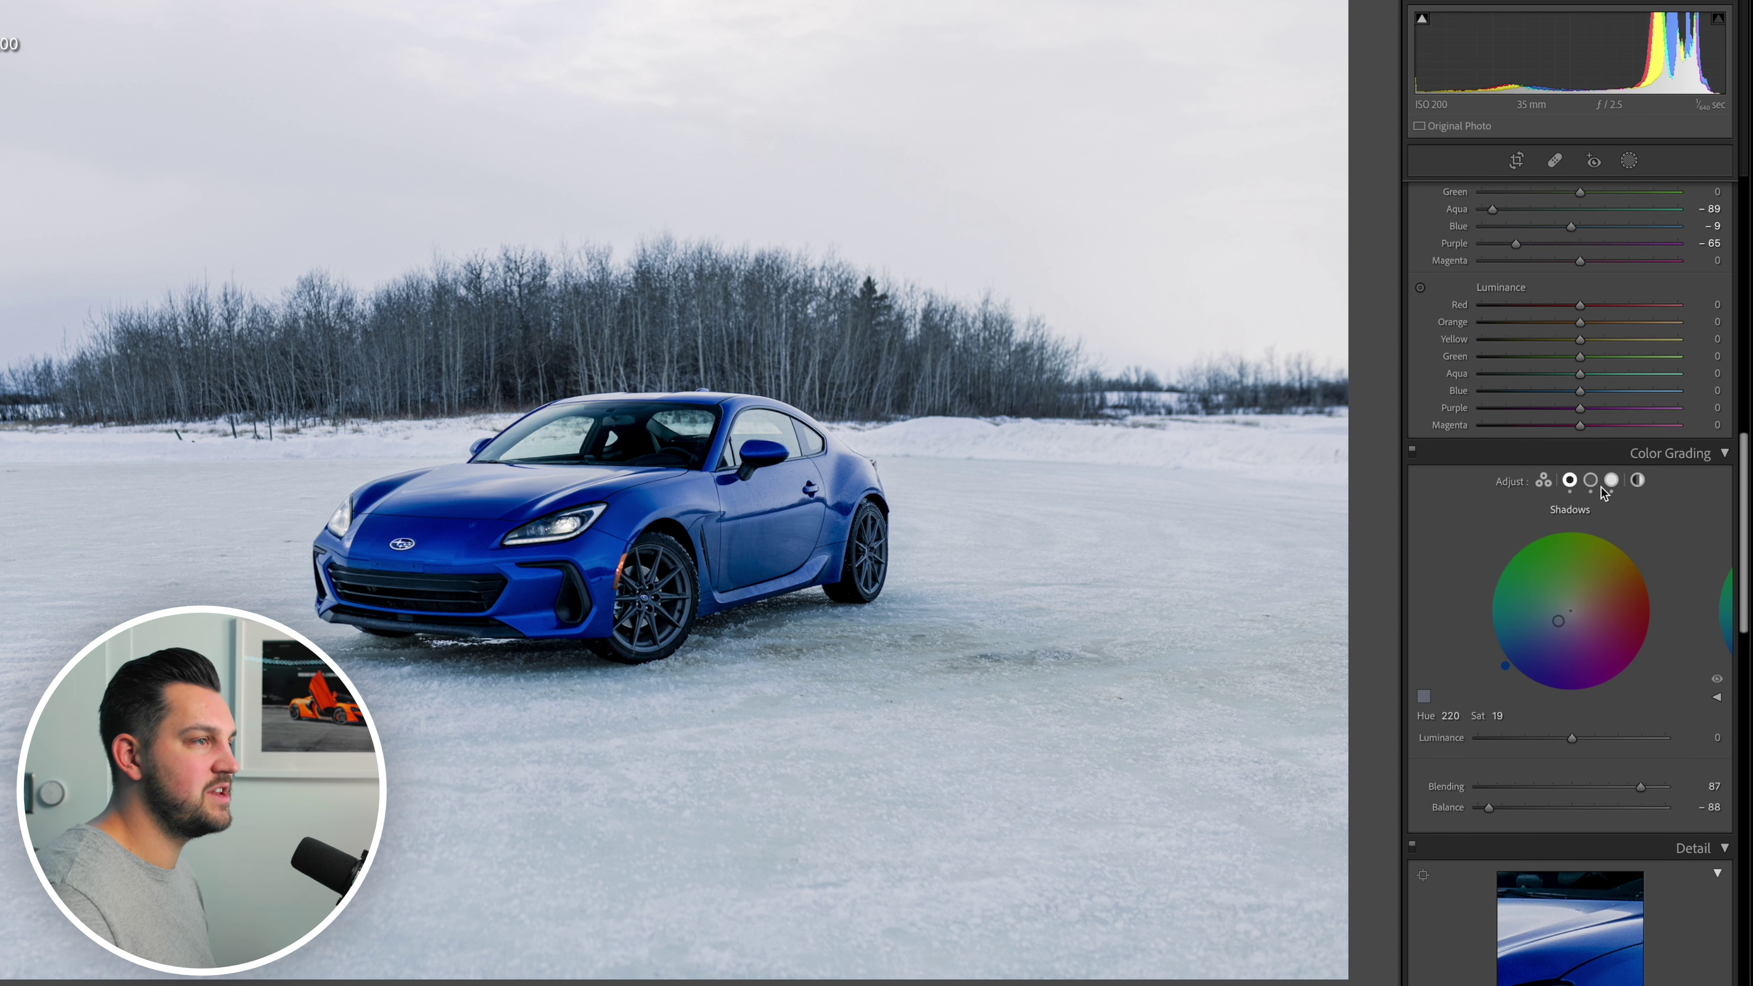
pyautogui.click(1612, 480)
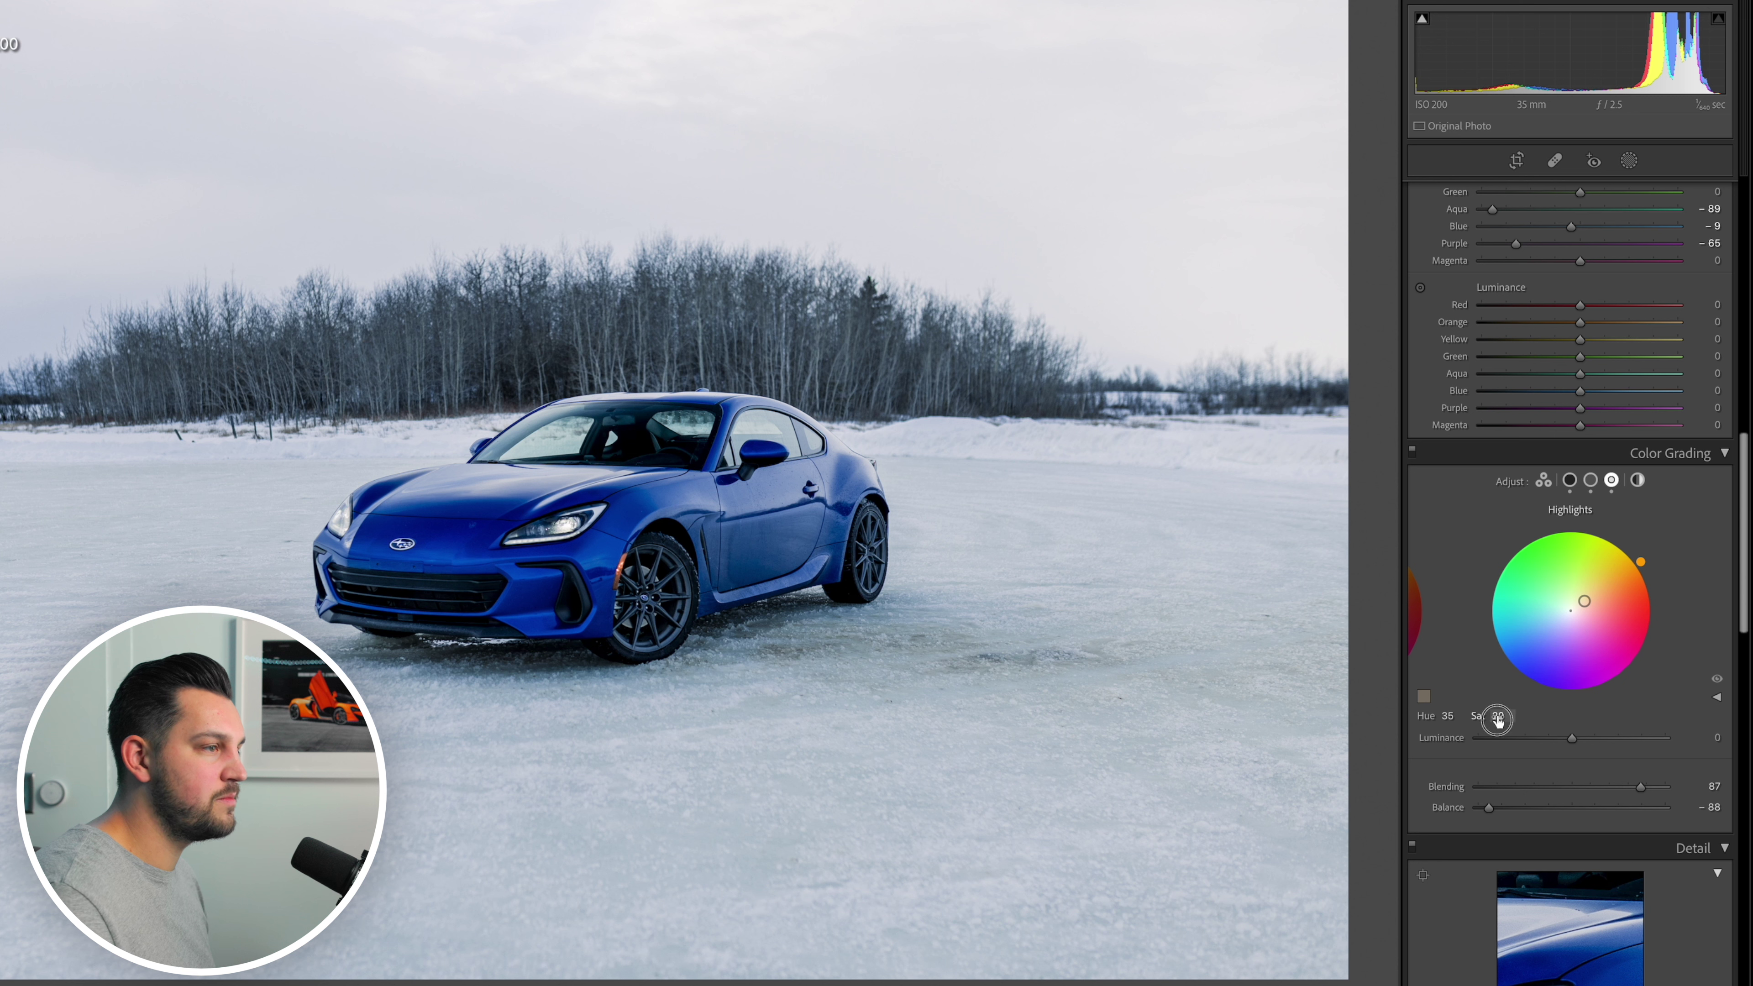
pyautogui.moveTo(1497, 719); pyautogui.dragTo(1493, 719)
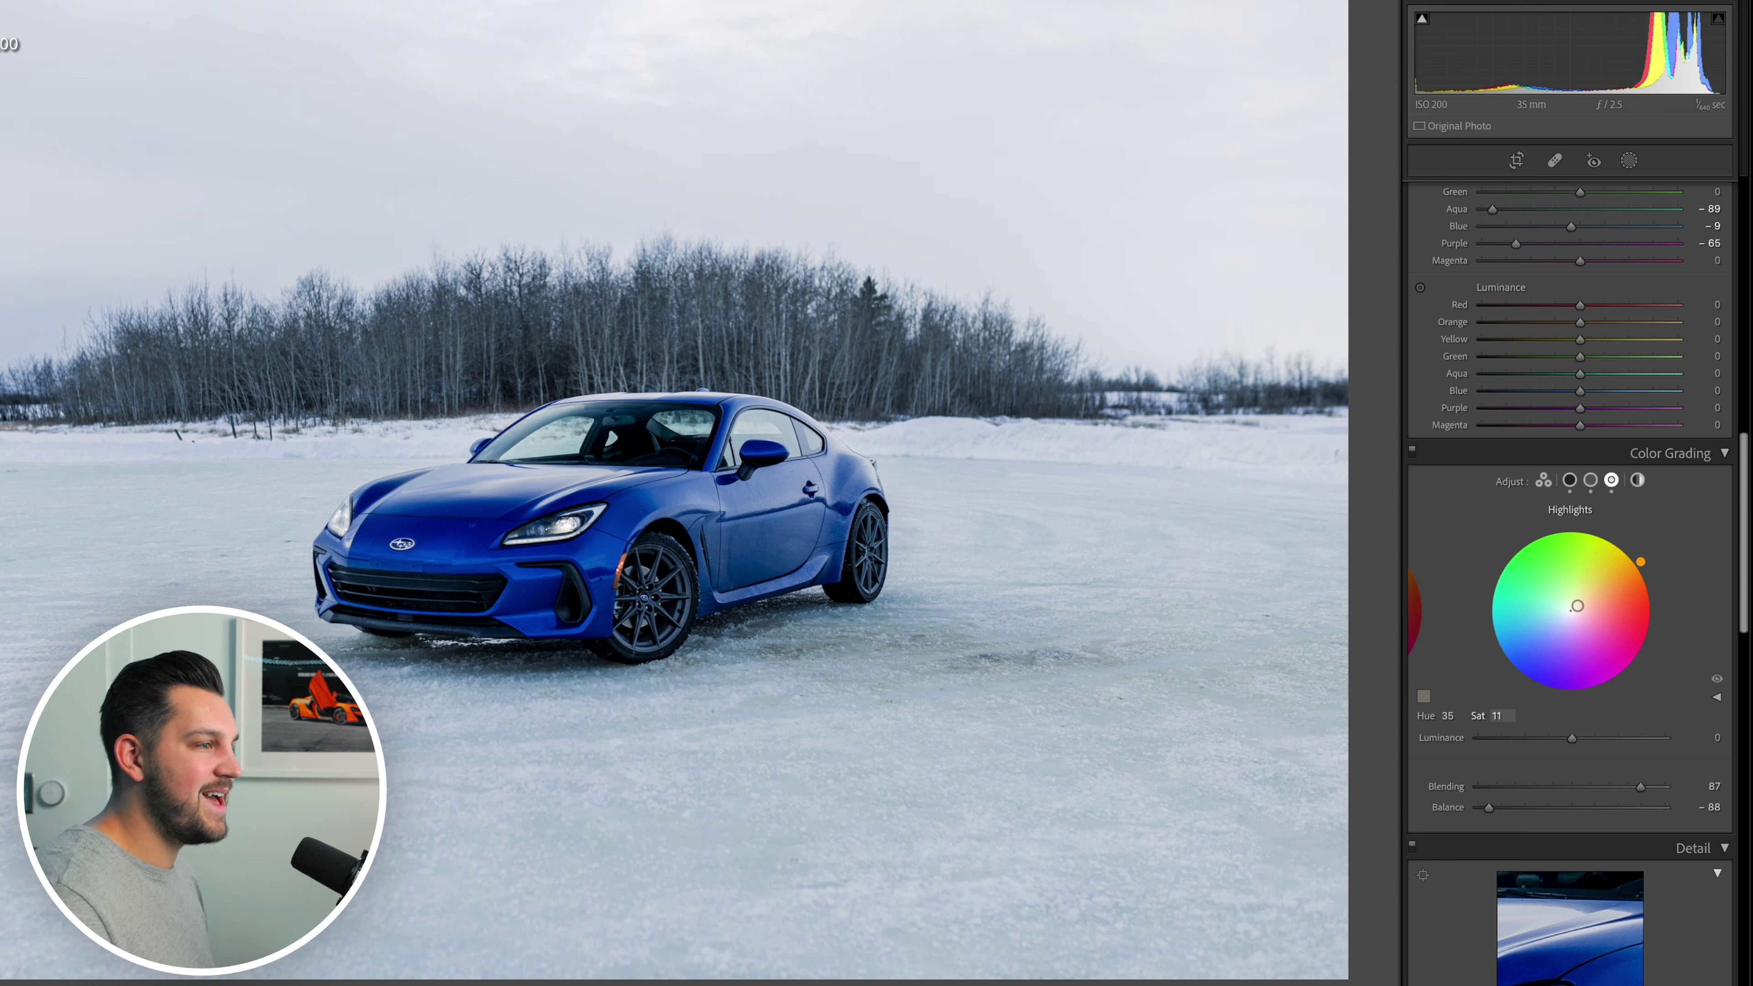
# Step: Set Sharpening Masking to 83 so only edges are sharpened
pyautogui.scroll(-10, 1629, 707)
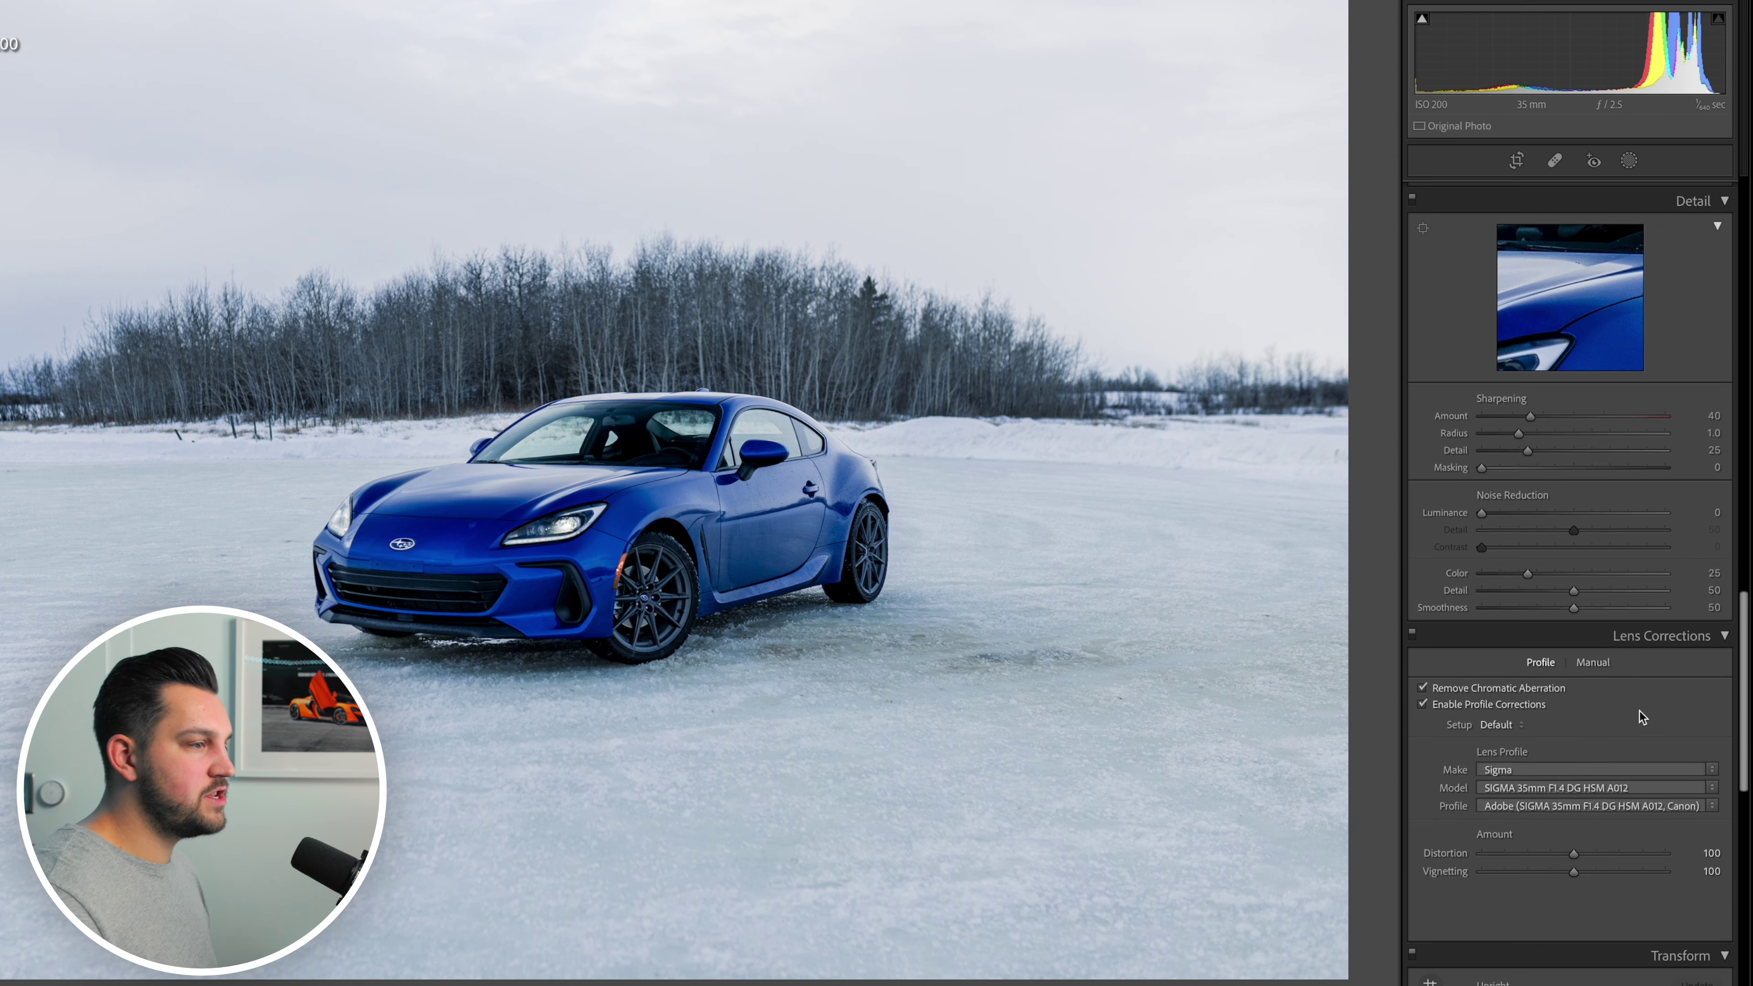
pyautogui.scroll(5, 1644, 715)
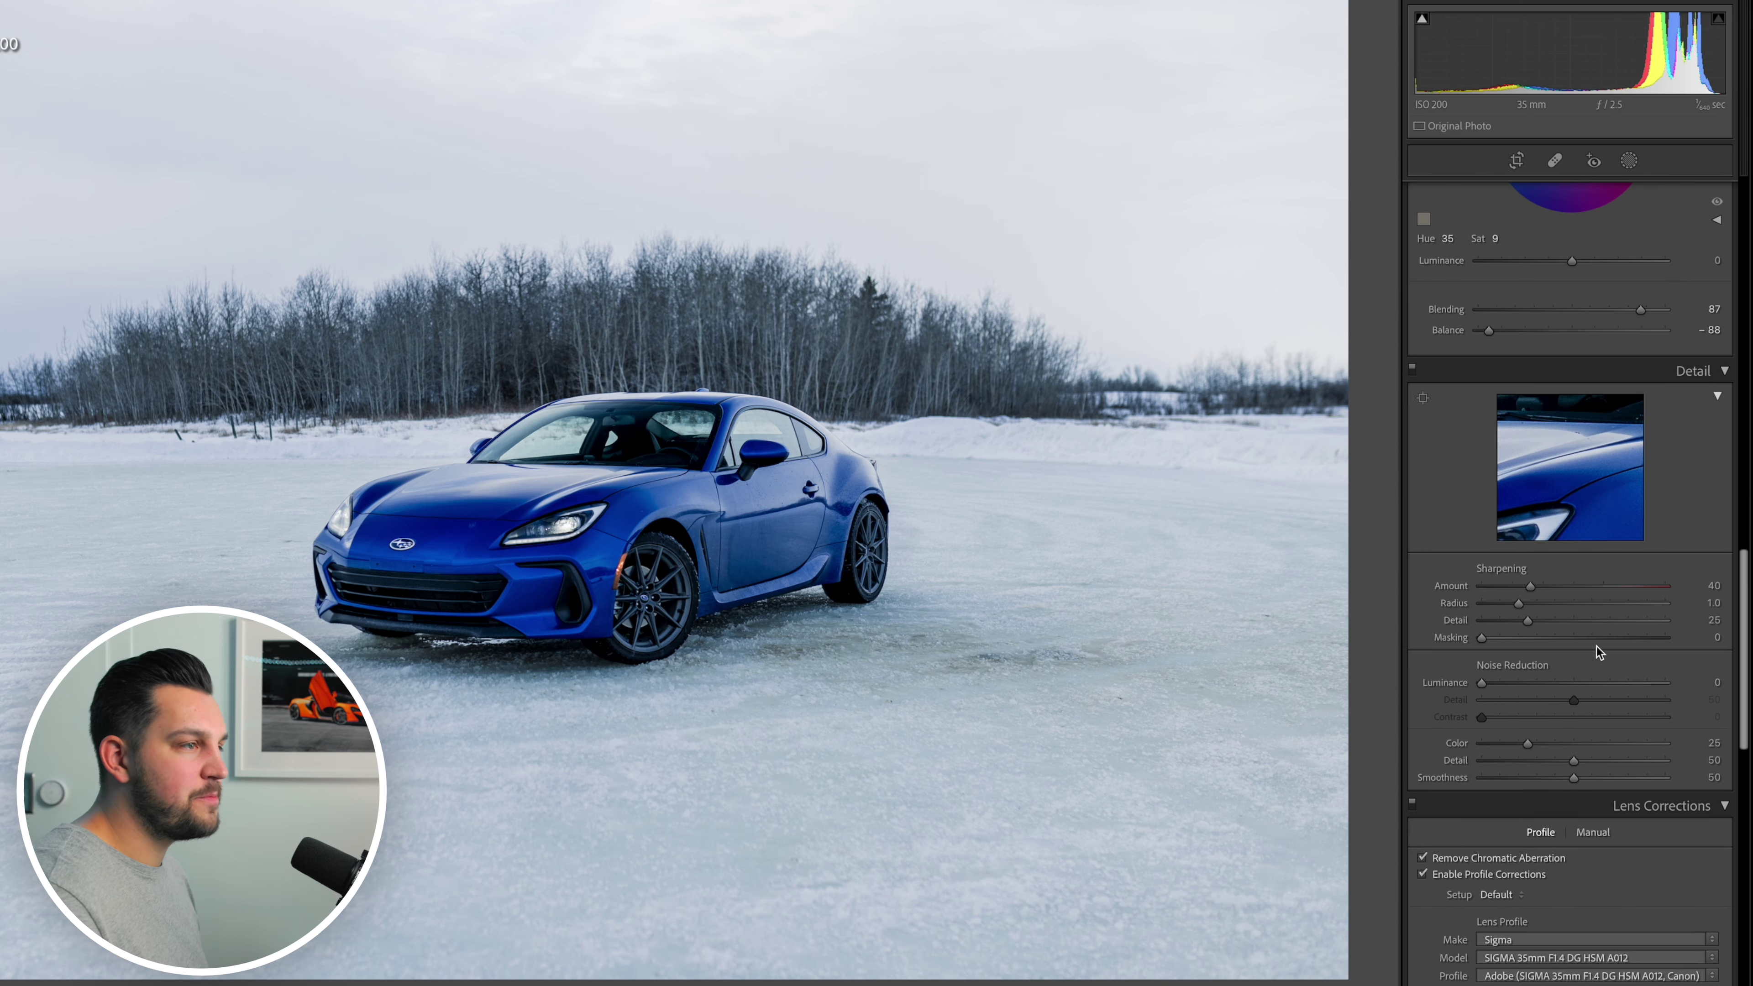
pyautogui.moveTo(1597, 638); pyautogui.dragTo(1633, 641)
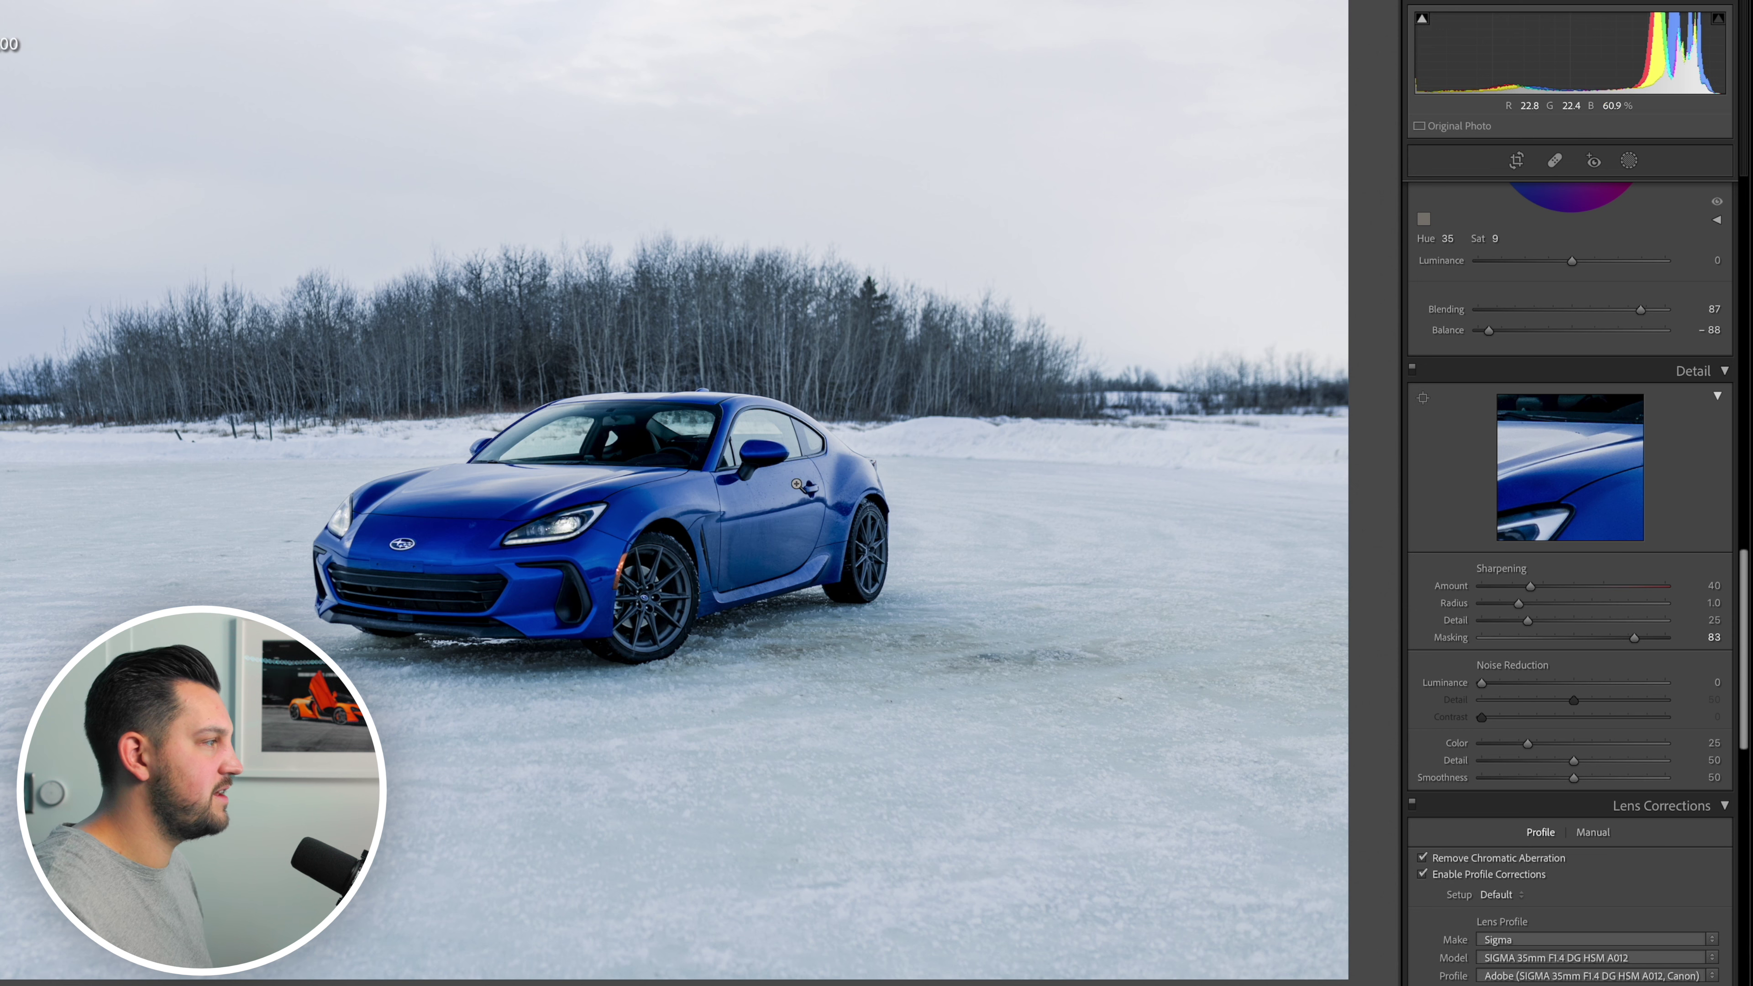
# Step: At 1:1 zoom, set Noise Reduction Luminance to 10, then return to the full view
pyautogui.press('z')
pyautogui.scroll(-1, 1553, 641)
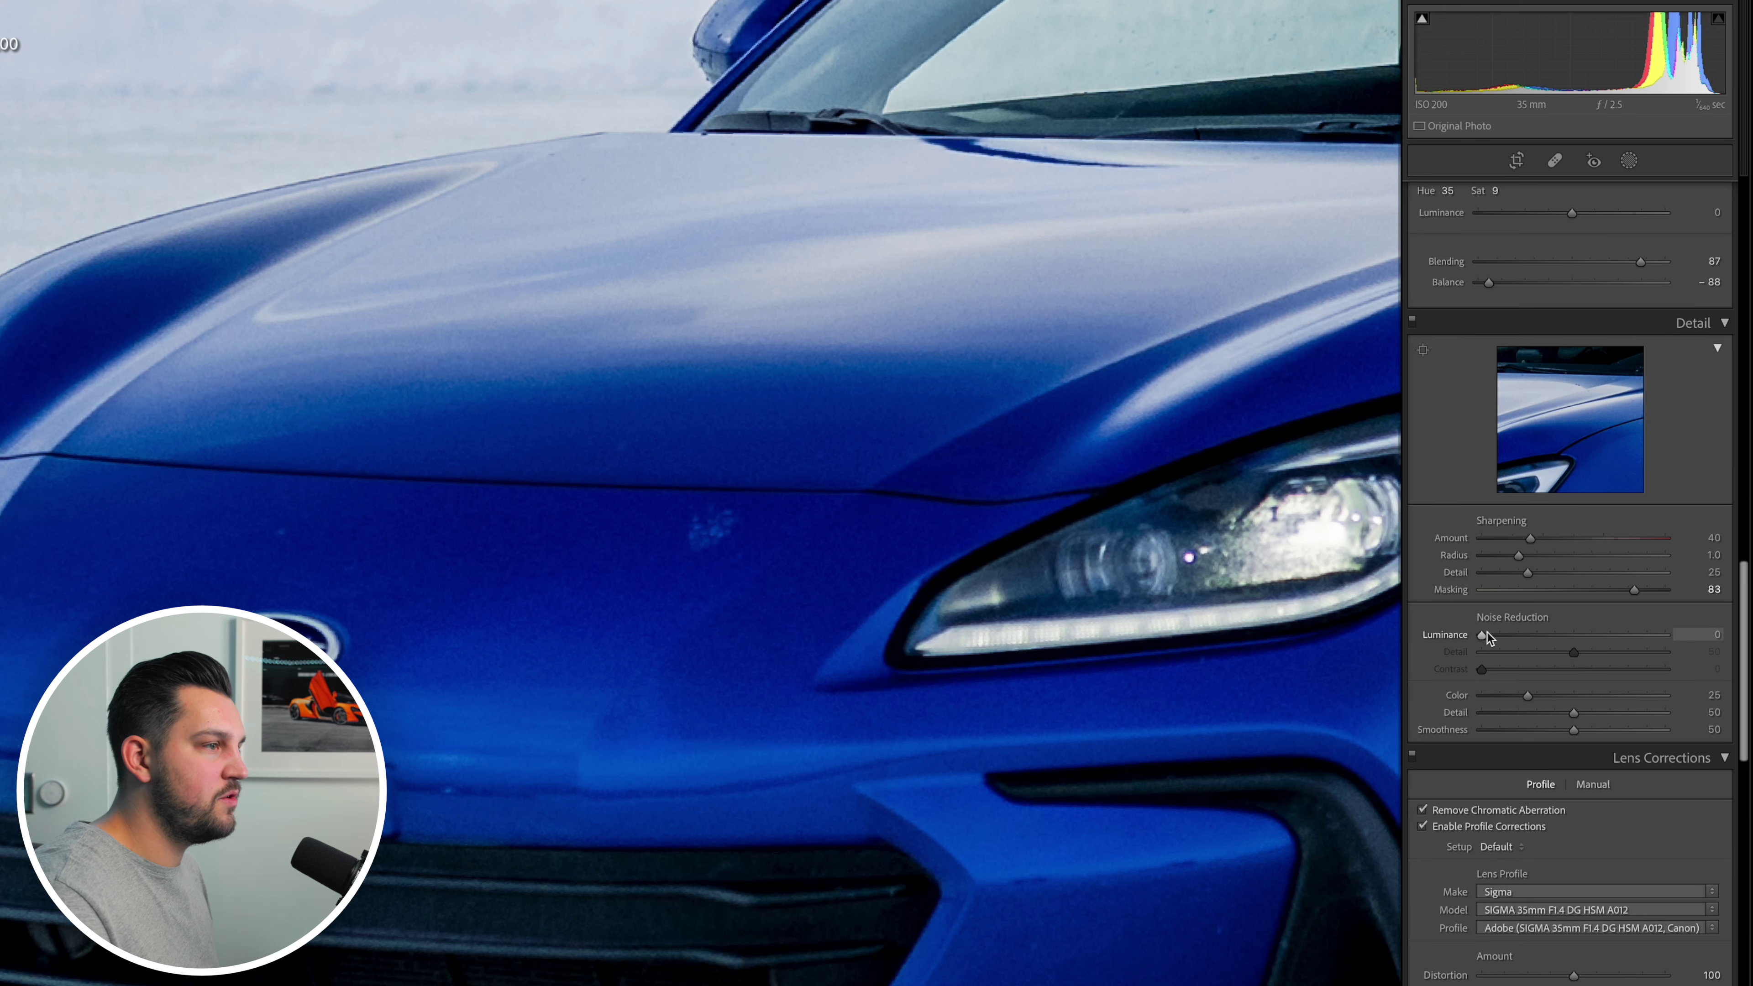
pyautogui.click(1502, 634)
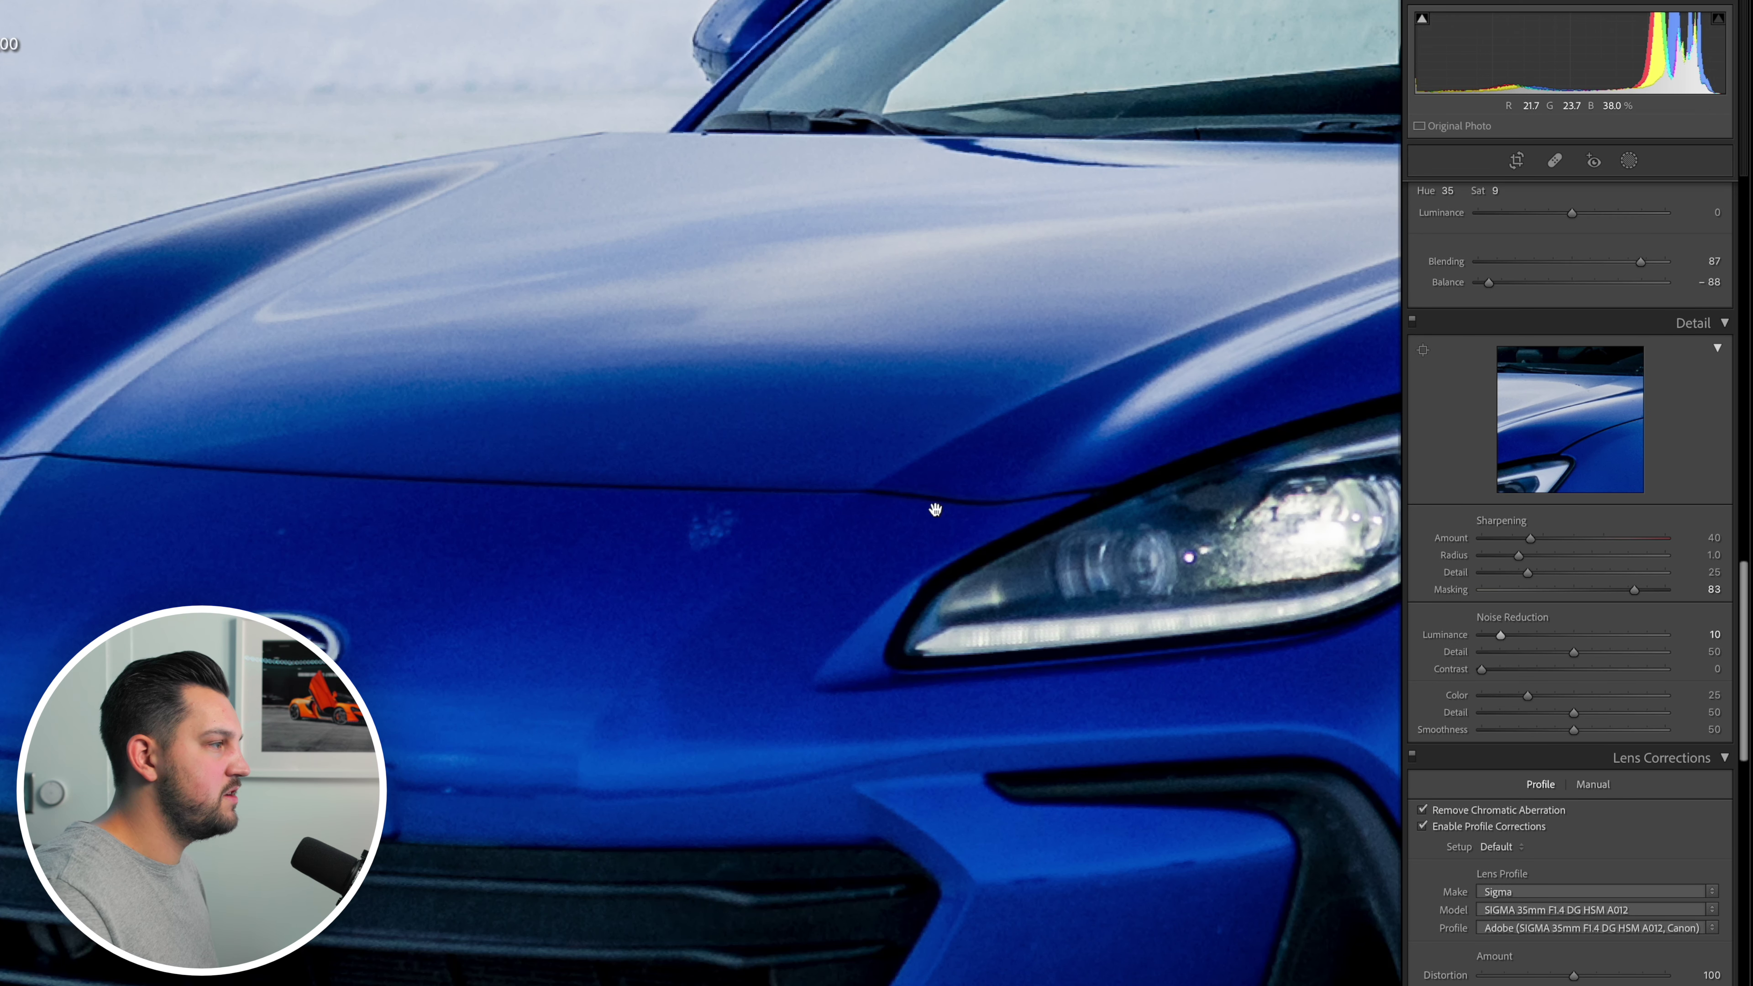
pyautogui.click(630, 457)
pyautogui.scroll(-6, 1749, 423)
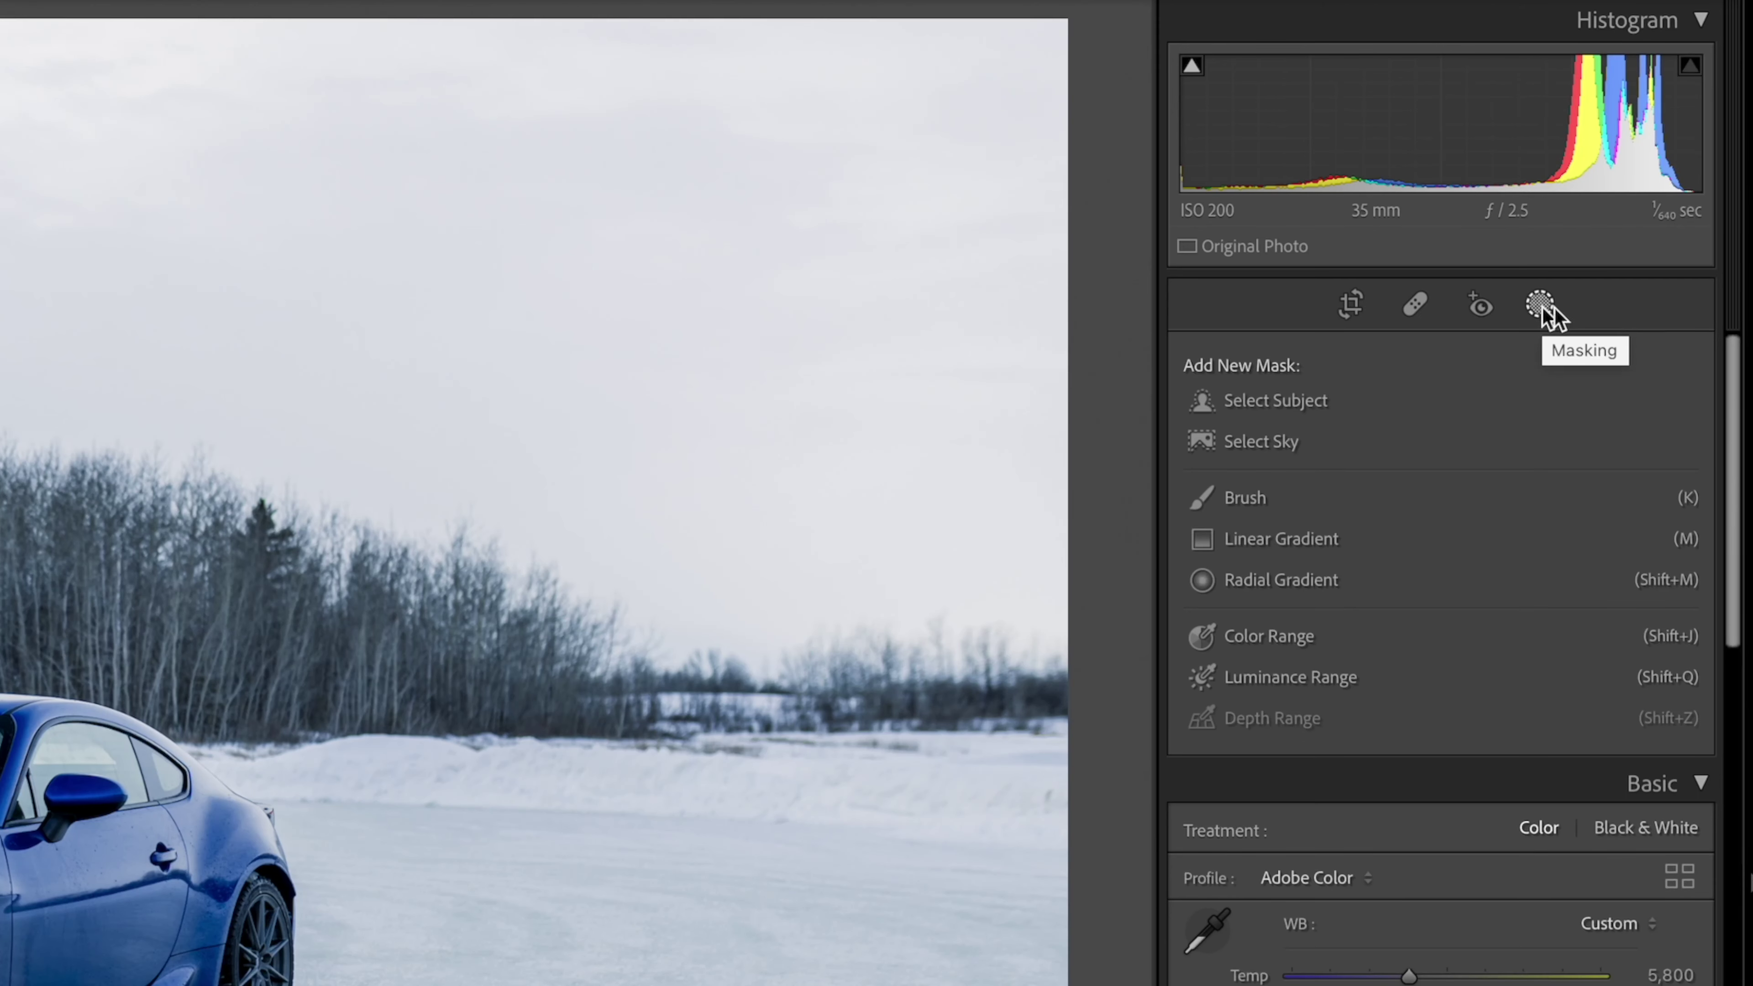
# Step: Draw a linear gradient up from the photo's bottom edge with Exposure −0.96
pyautogui.click(1540, 306)
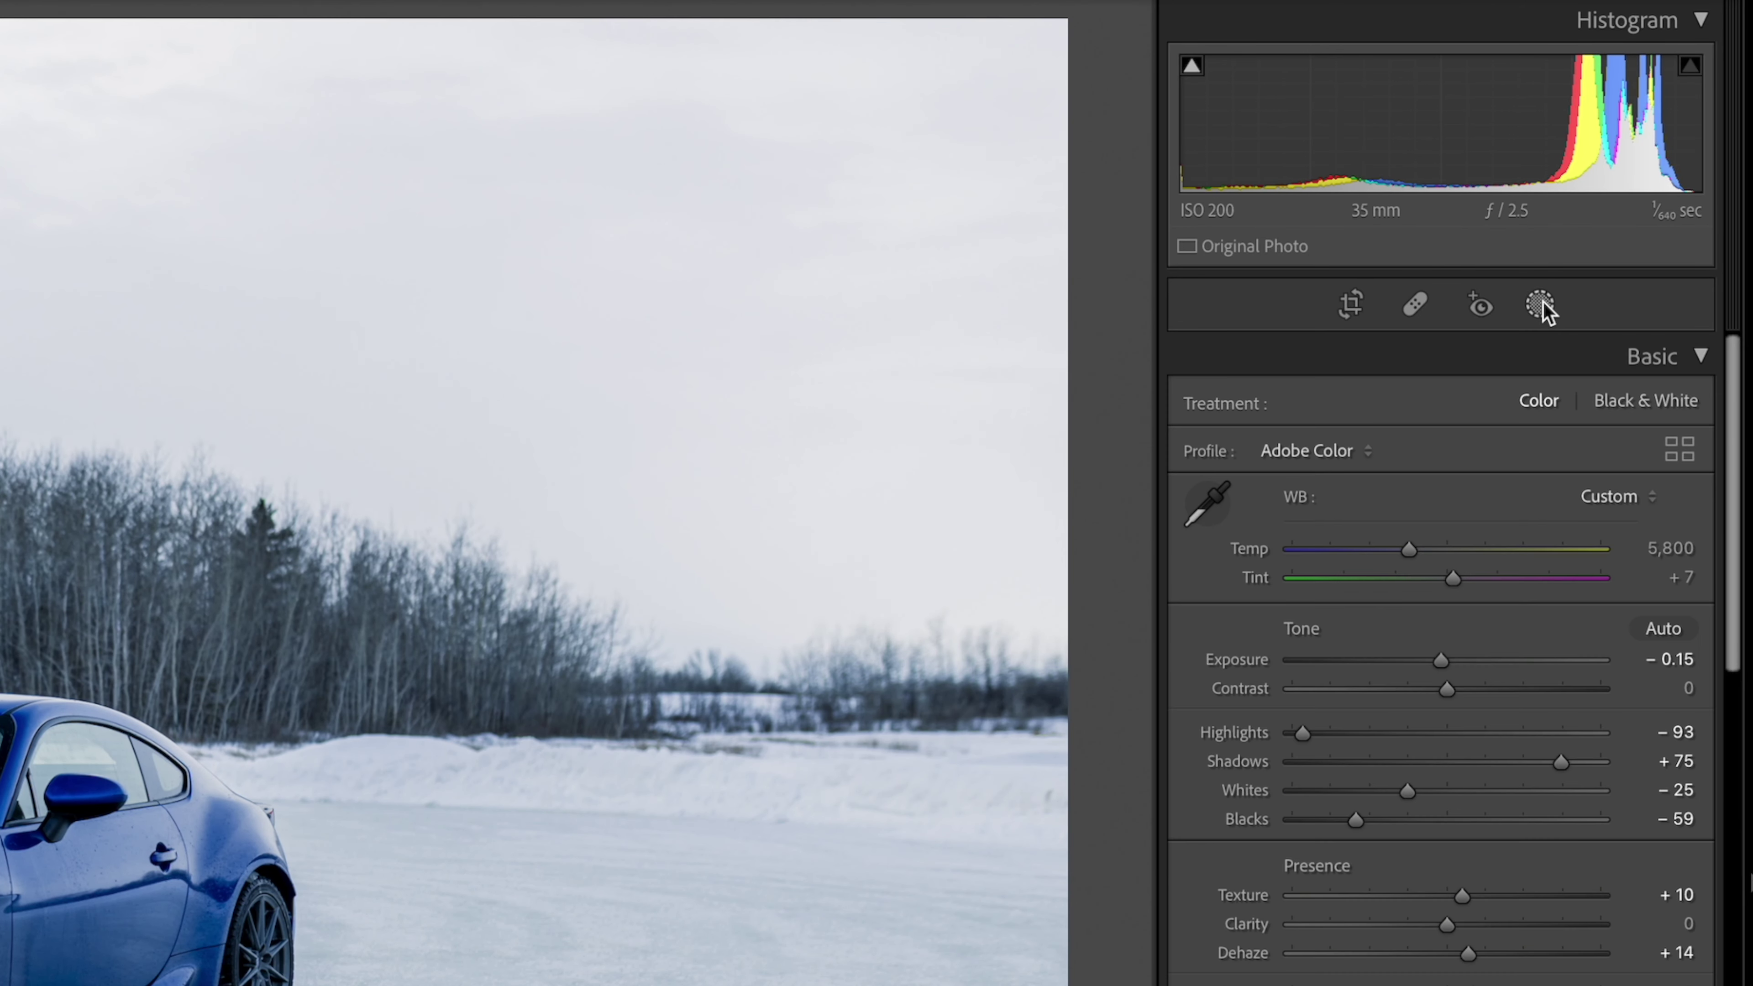
pyautogui.click(1541, 305)
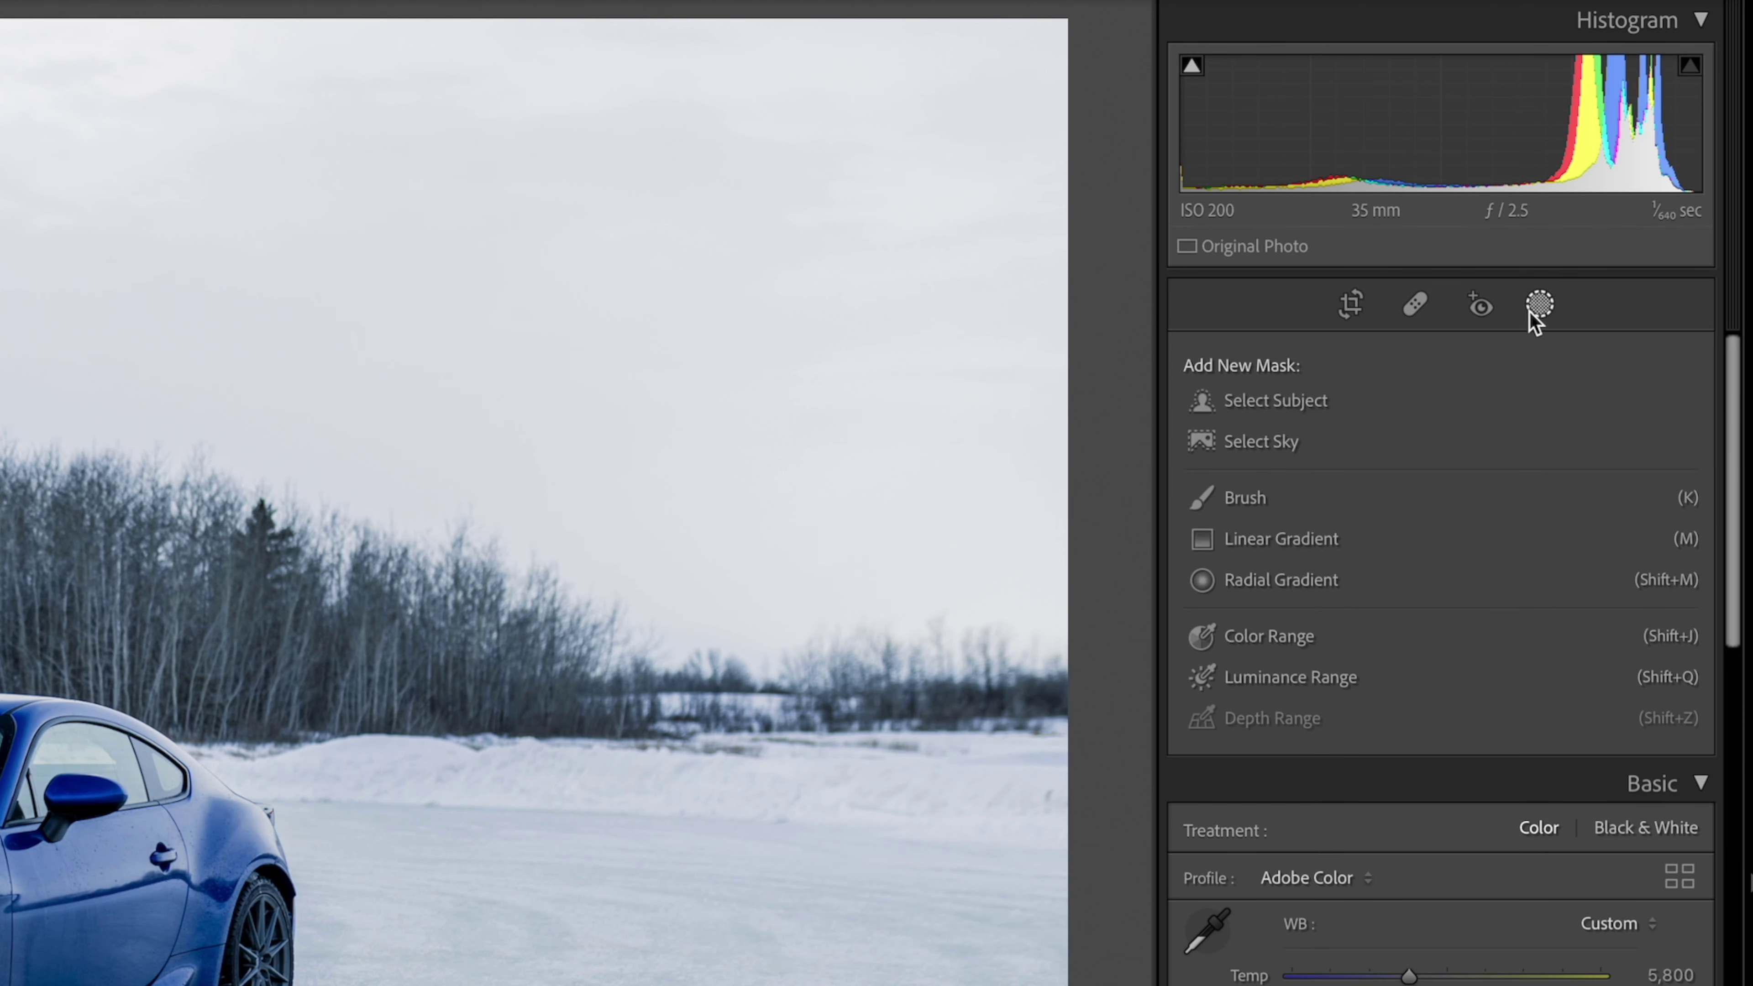
pyautogui.click(1282, 539)
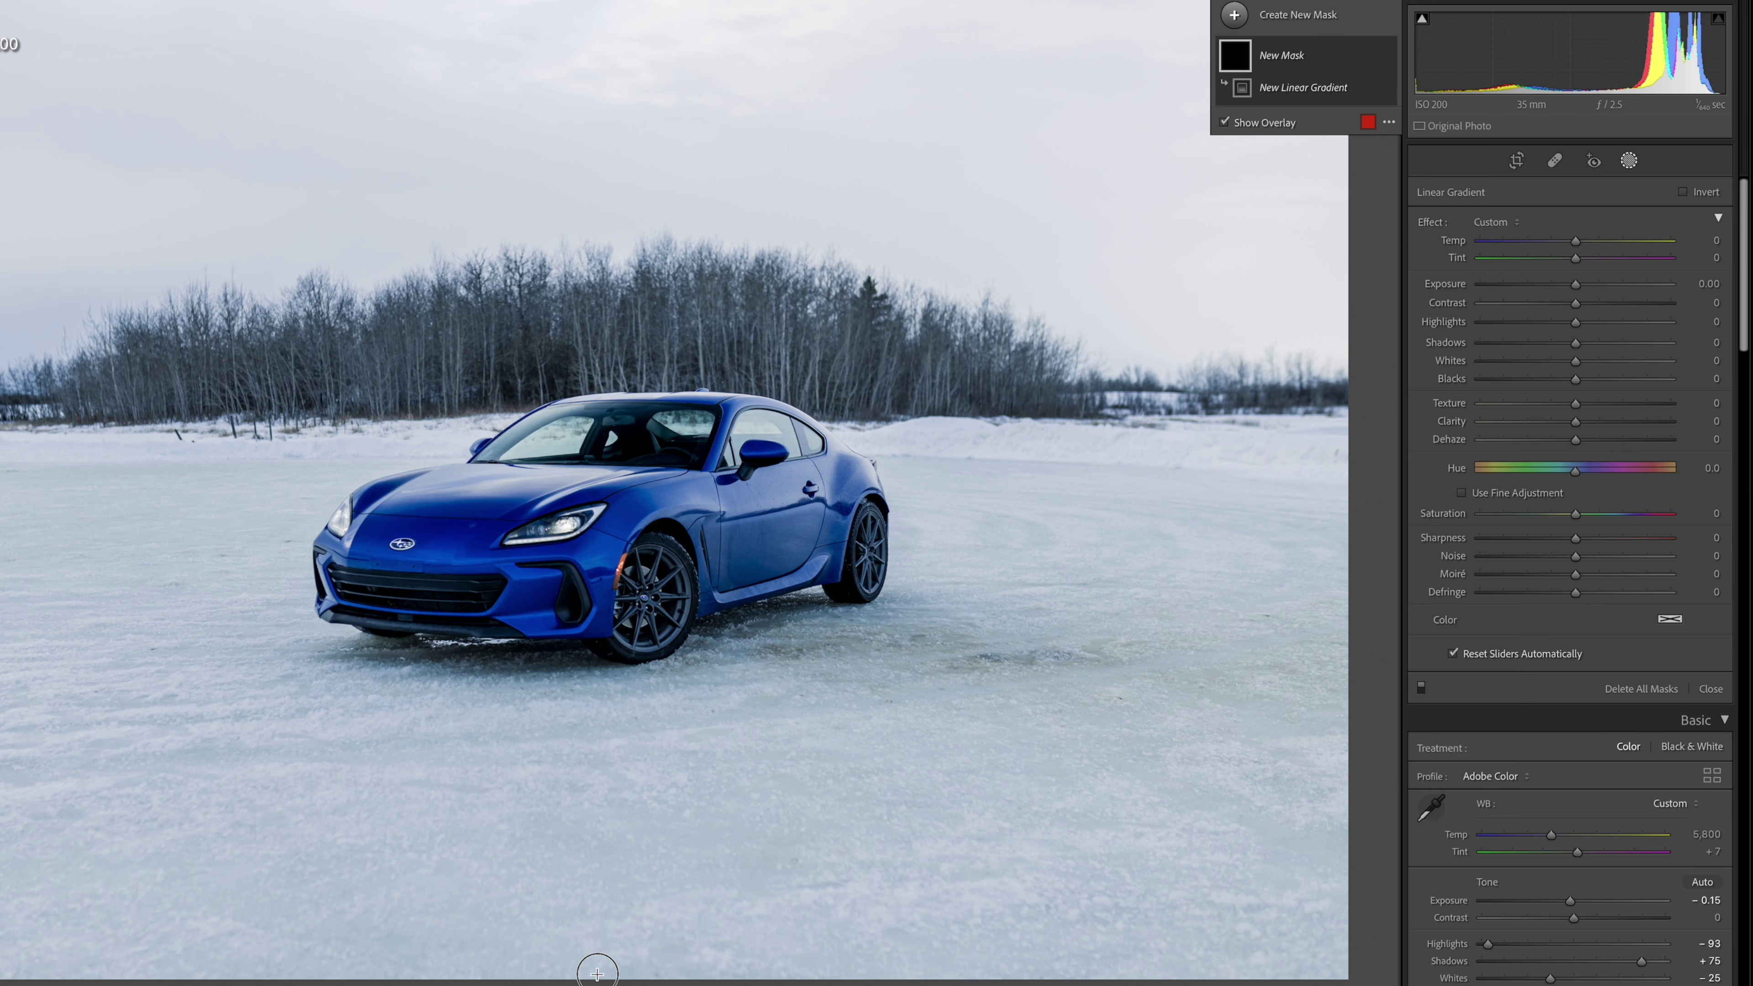
pyautogui.moveTo(597, 974); pyautogui.dragTo(598, 419)
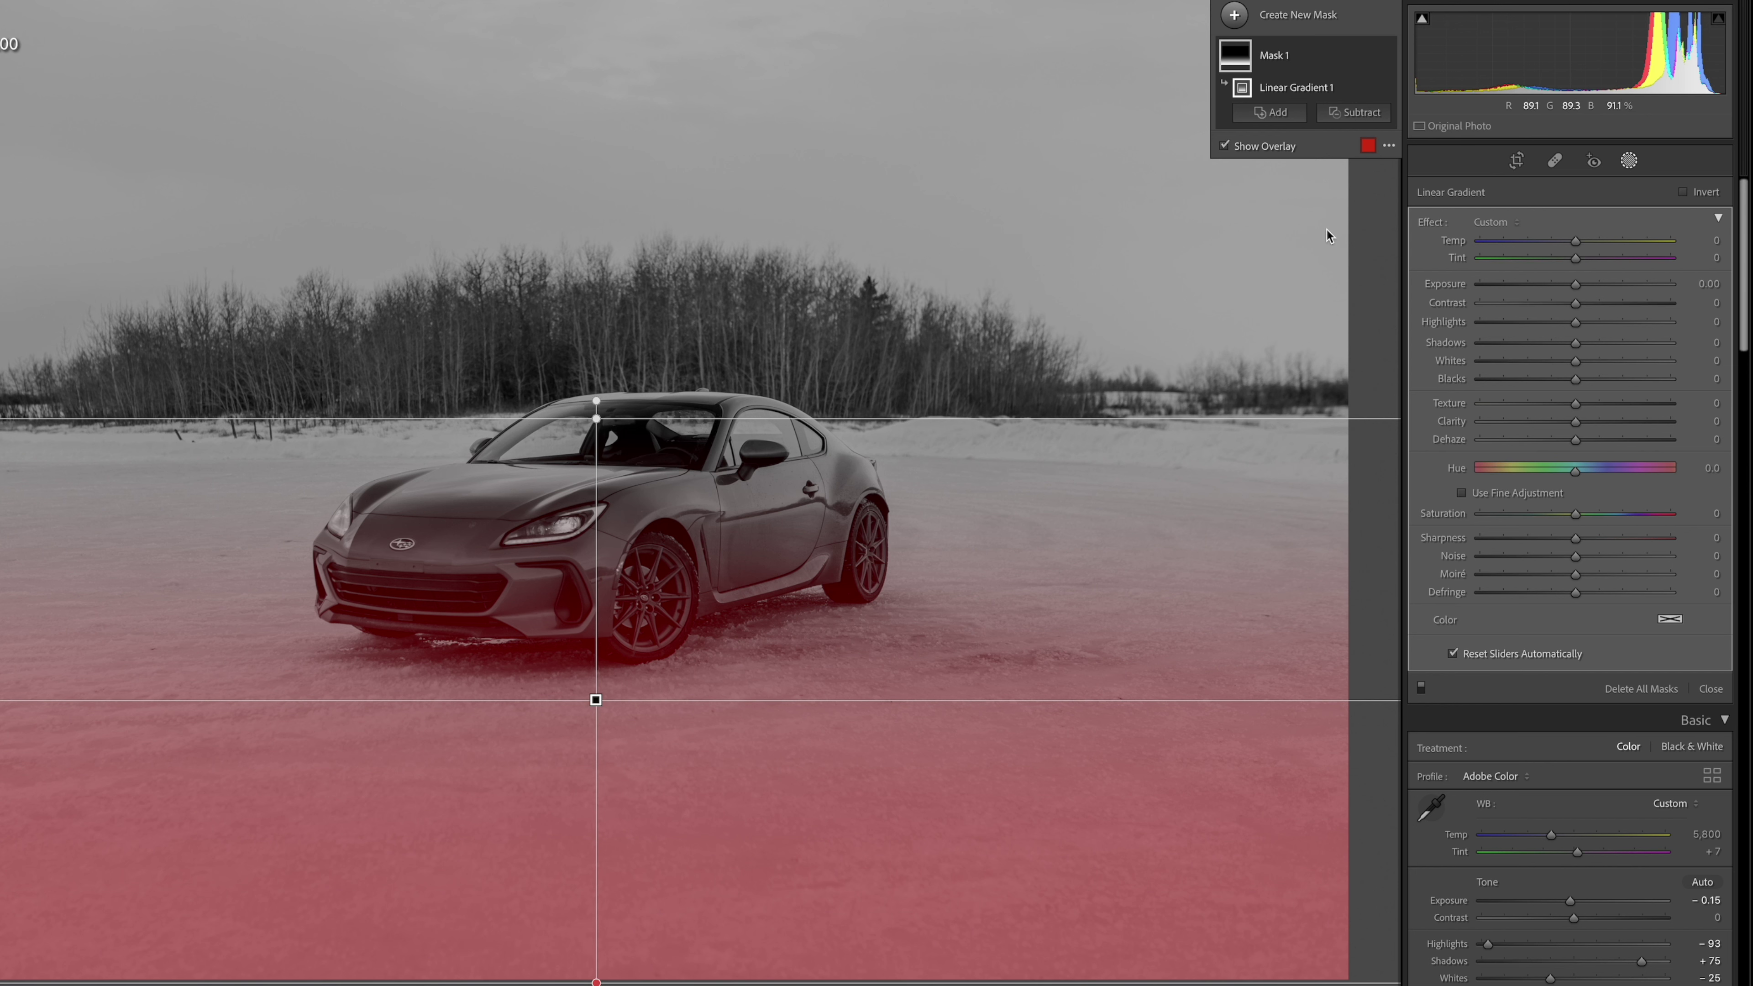
pyautogui.moveTo(1579, 290); pyautogui.dragTo(1556, 290)
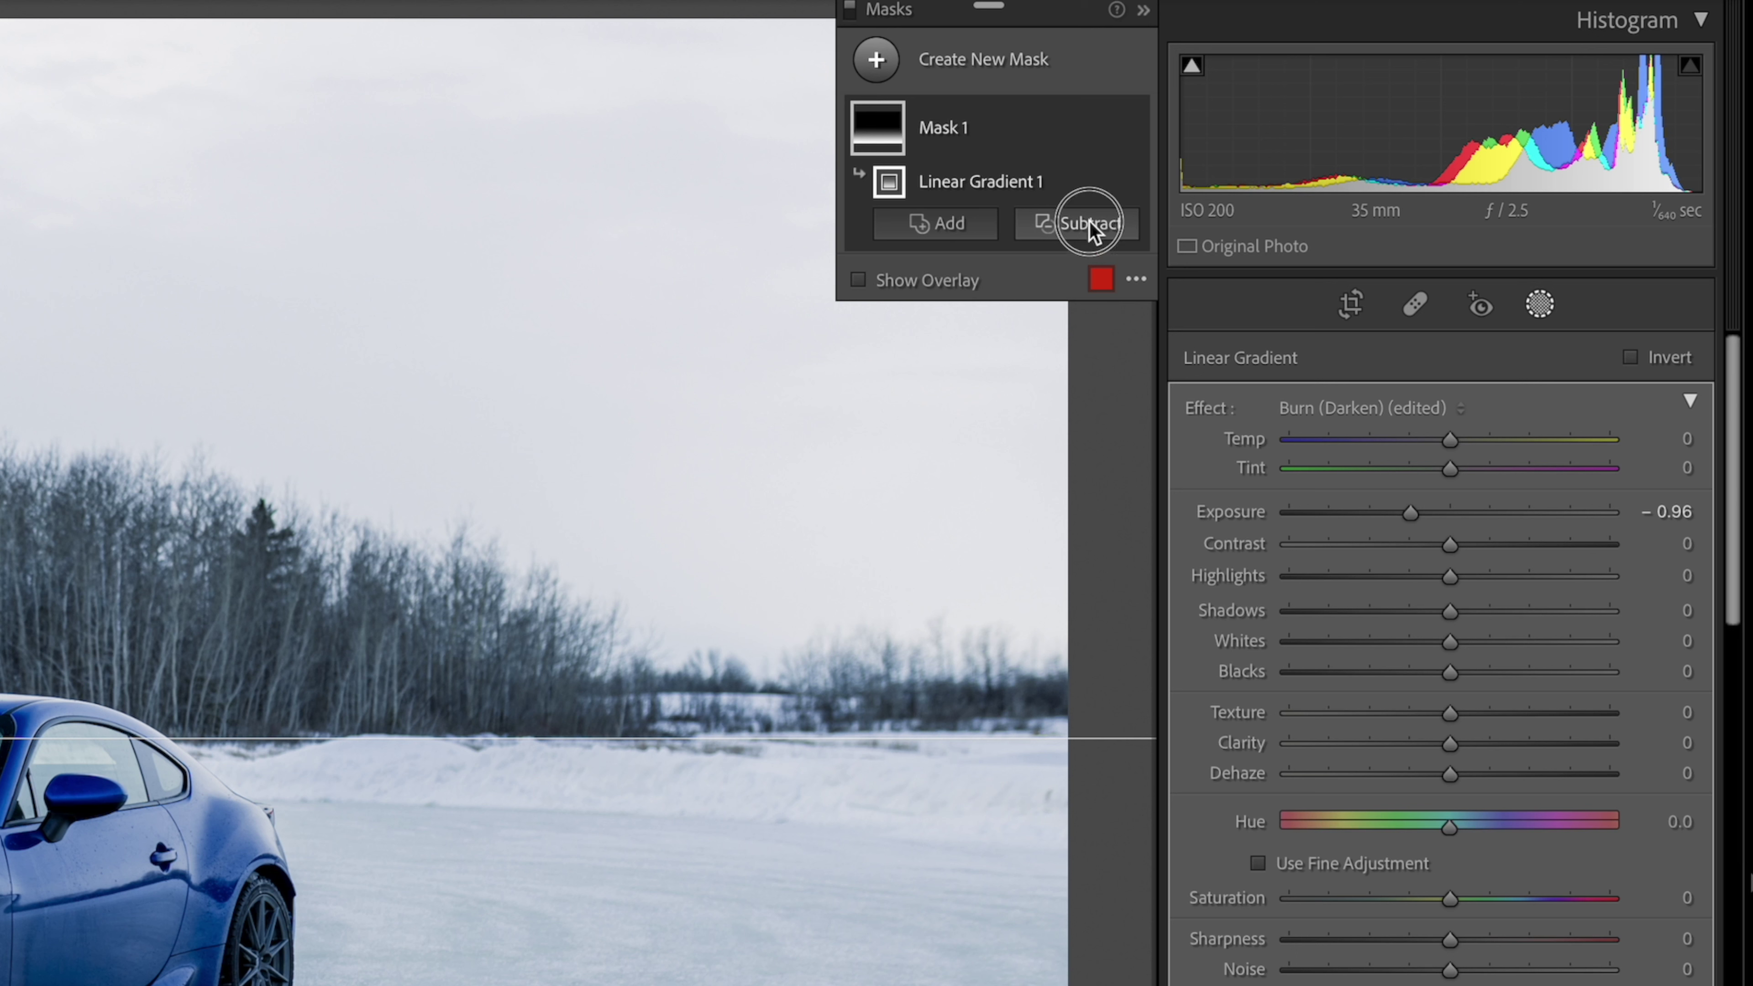
# Step: Subtract Select Subject from Mask 1 to exclude the car, and hide the overlay
pyautogui.click(1089, 222)
pyautogui.click(1129, 306)
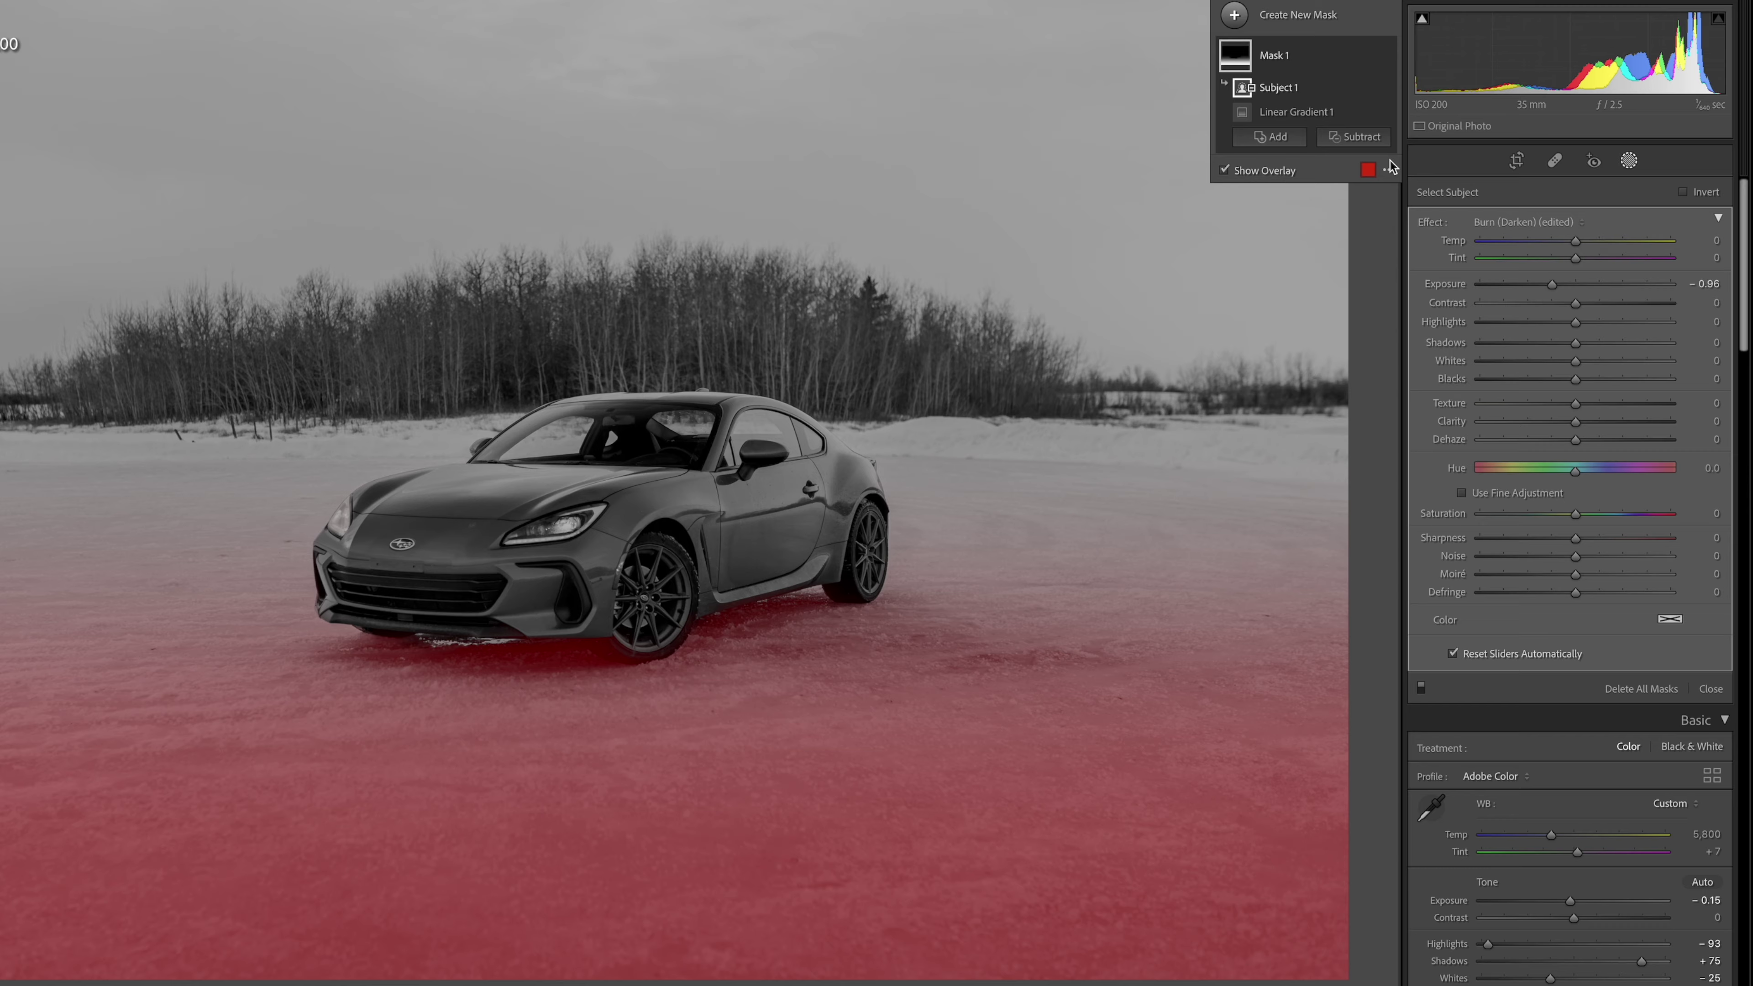
pyautogui.press('o')
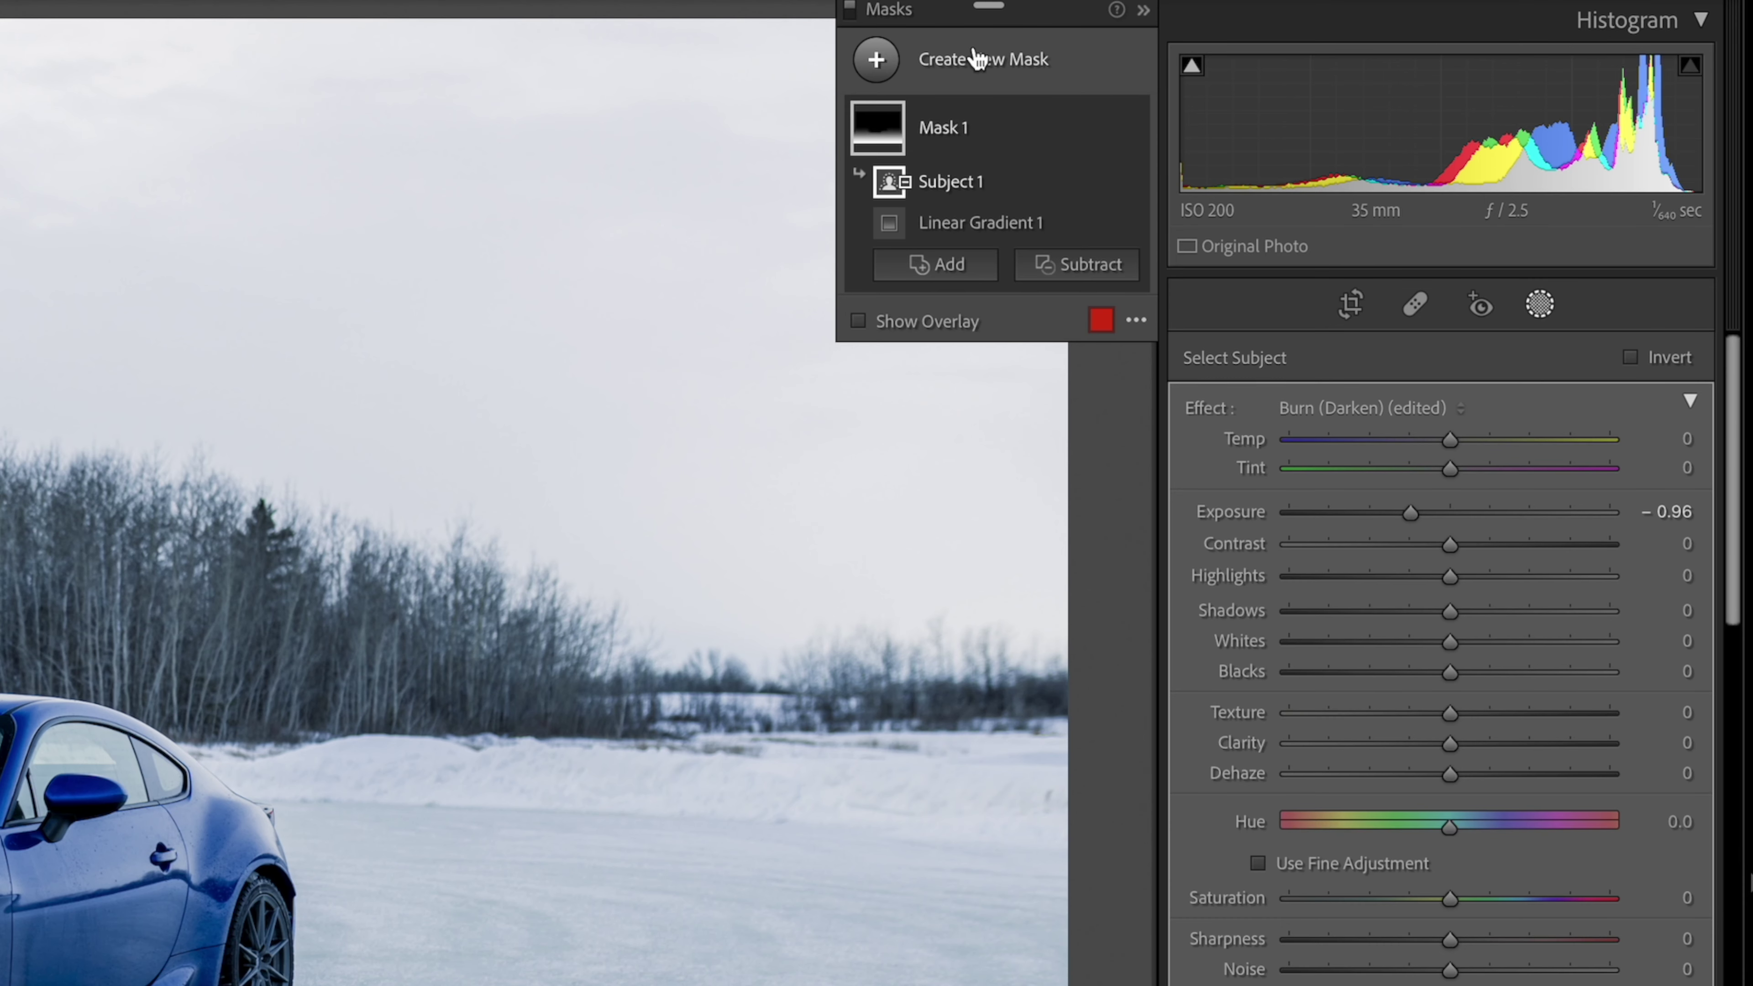
# Step: Mask the car with Select Subject and set Exposure 0.35, Contrast 31, Highlights −33, Shadows 13, Whites 7
pyautogui.click(965, 63)
pyautogui.click(1066, 114)
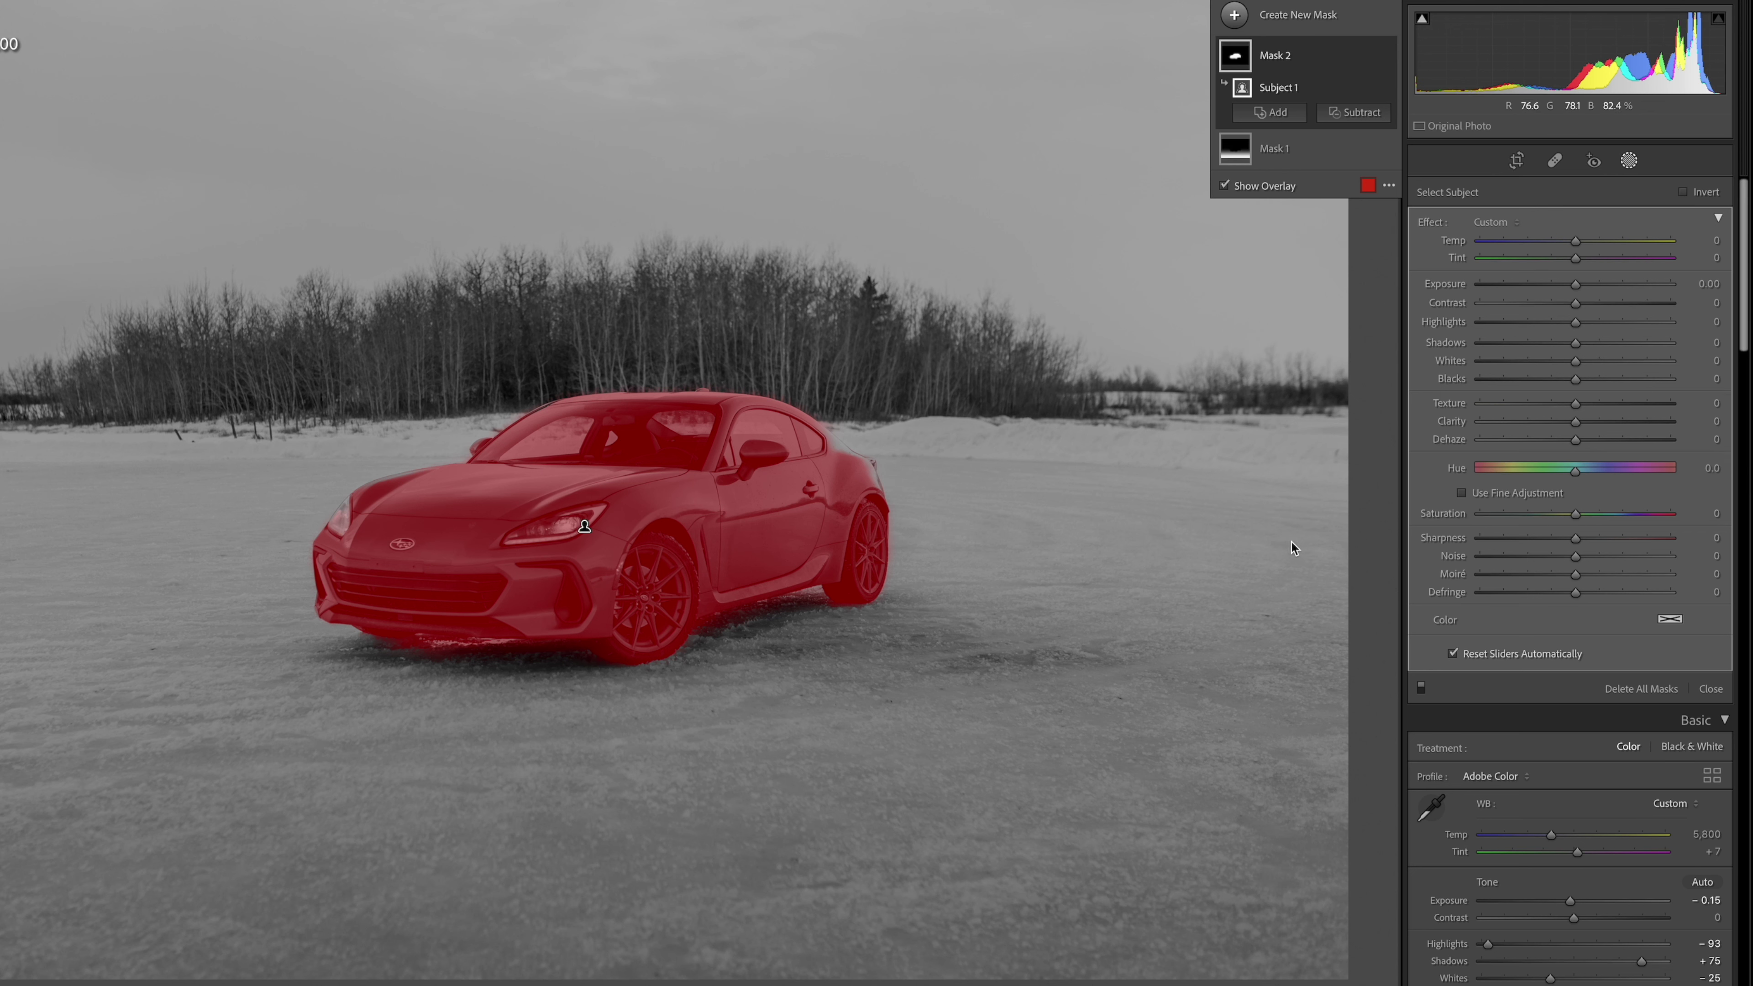
pyautogui.press('o')
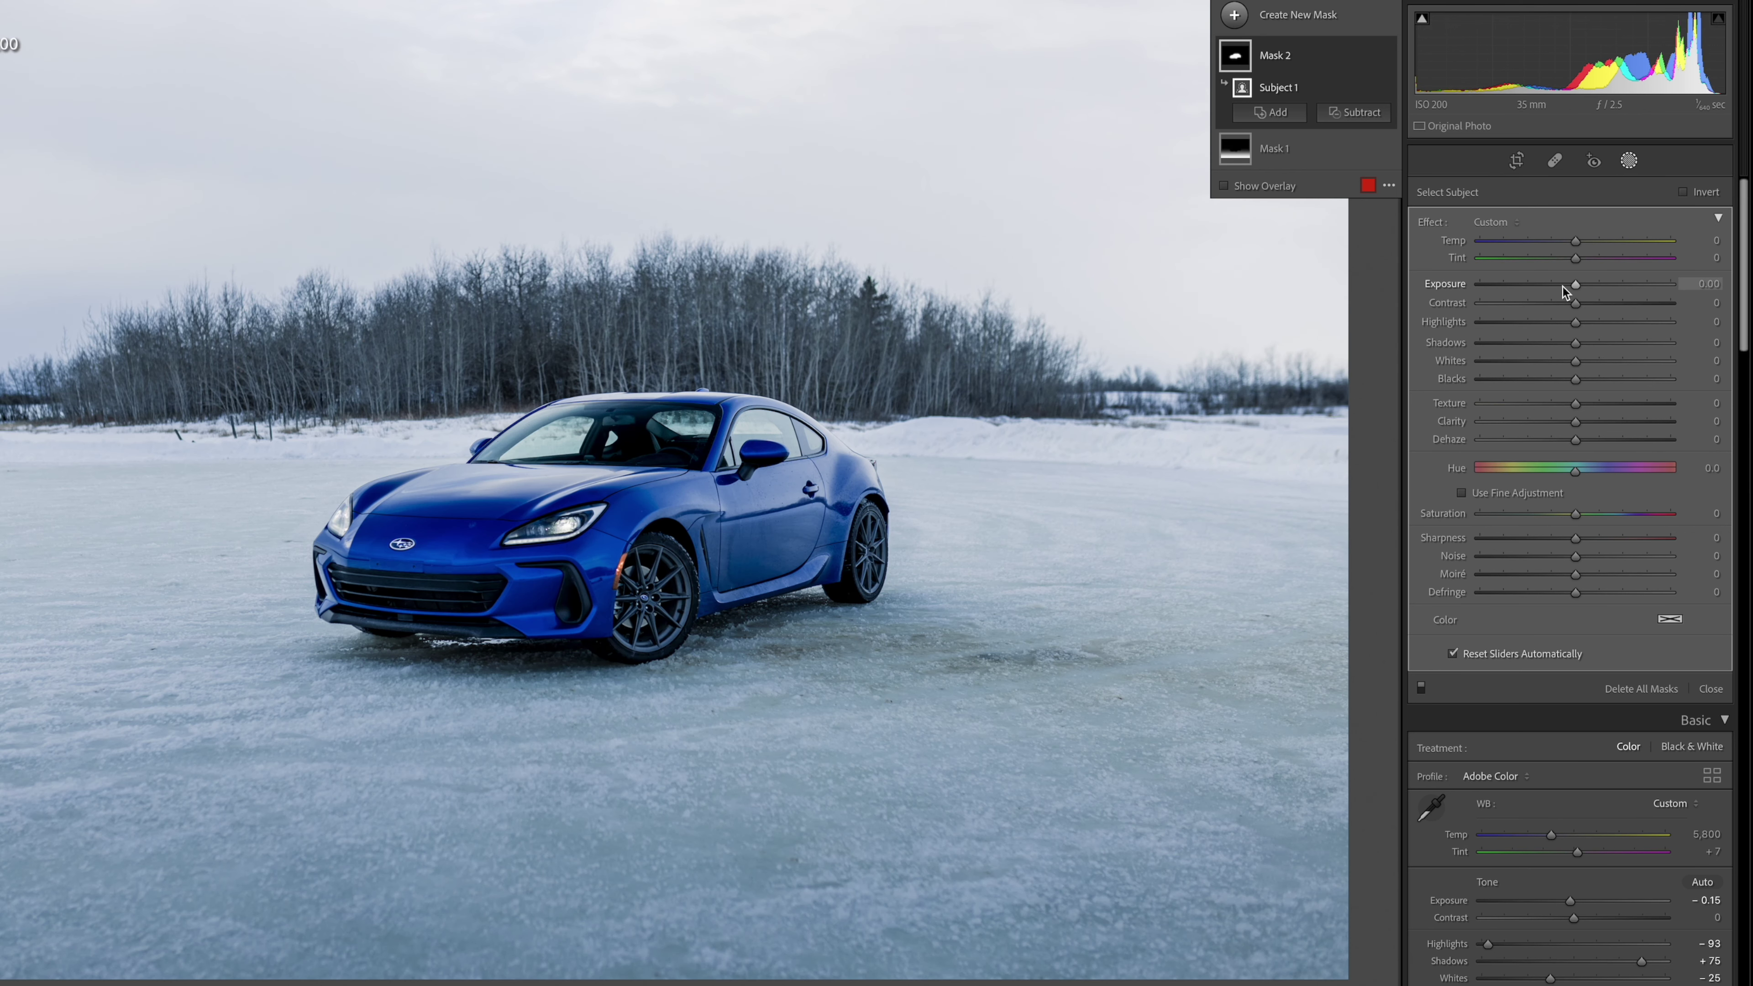
pyautogui.moveTo(1579, 281); pyautogui.dragTo(1585, 287)
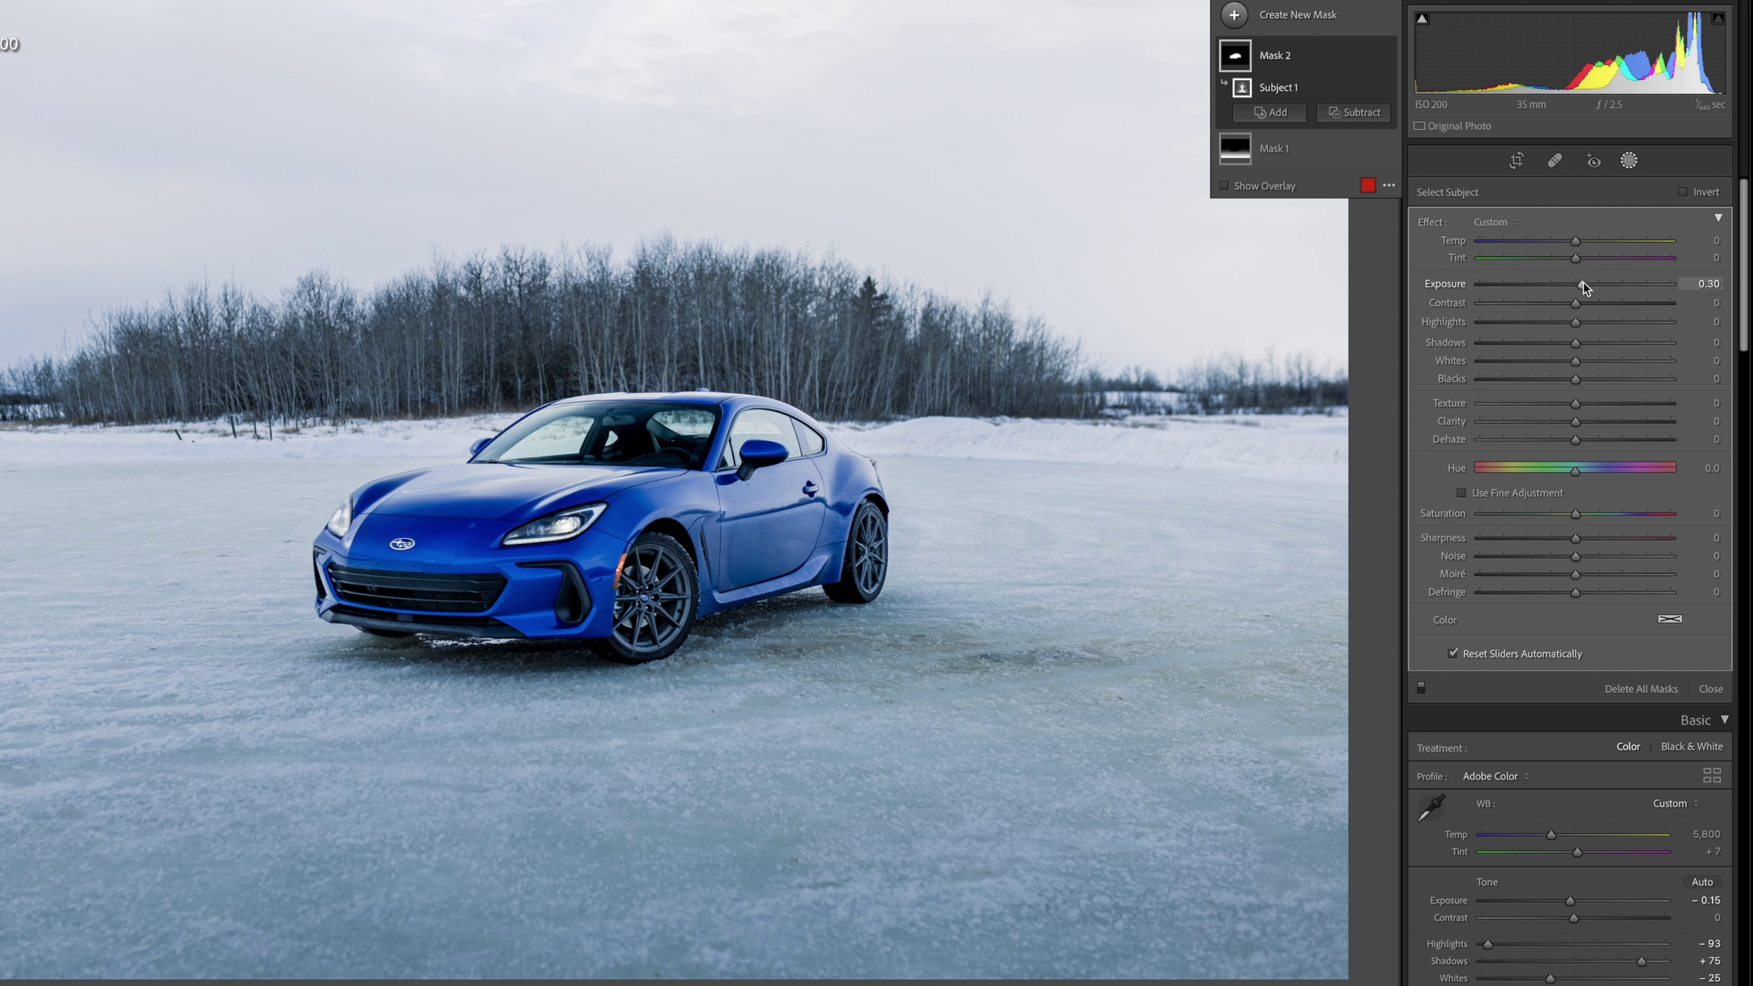
pyautogui.click(1585, 288)
pyautogui.moveTo(1584, 288)
pyautogui.mouseDown()
pyautogui.moveTo(1600, 288)
pyautogui.moveTo(1585, 290)
pyautogui.mouseUp()
pyautogui.moveTo(1575, 322); pyautogui.dragTo(1608, 305)
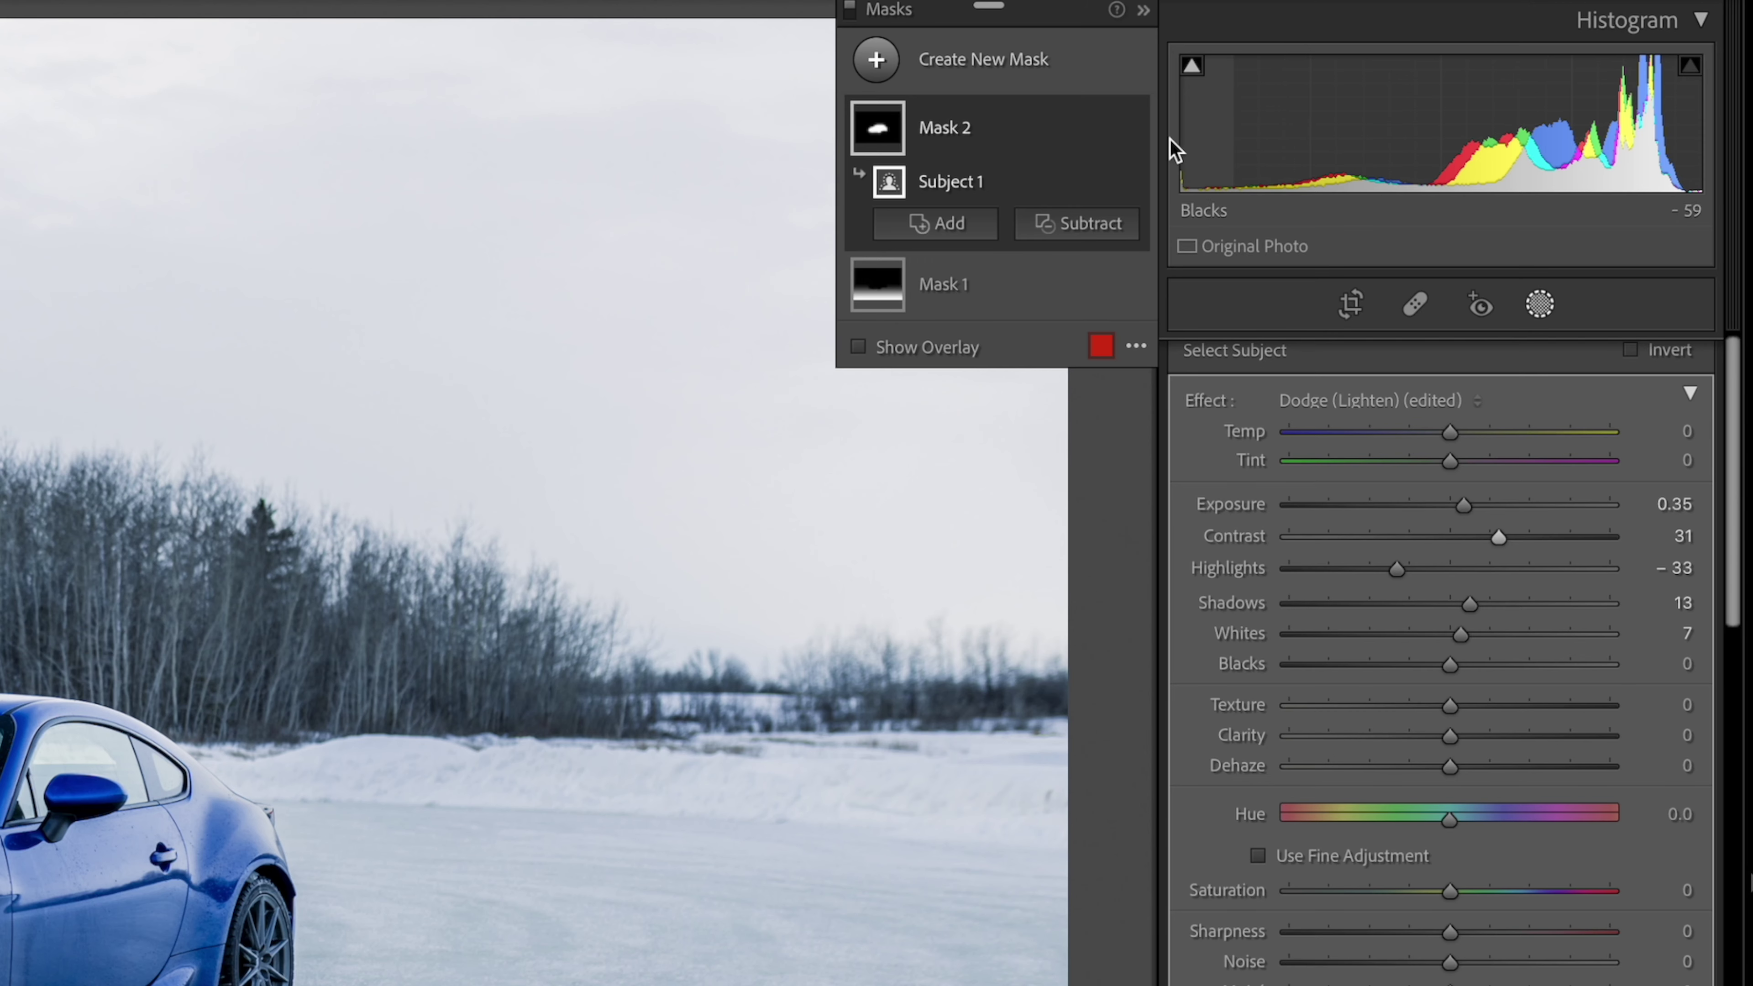
# Step: Toggle Mask 2 off and on twice to compare the car before and after
pyautogui.click(1130, 130)
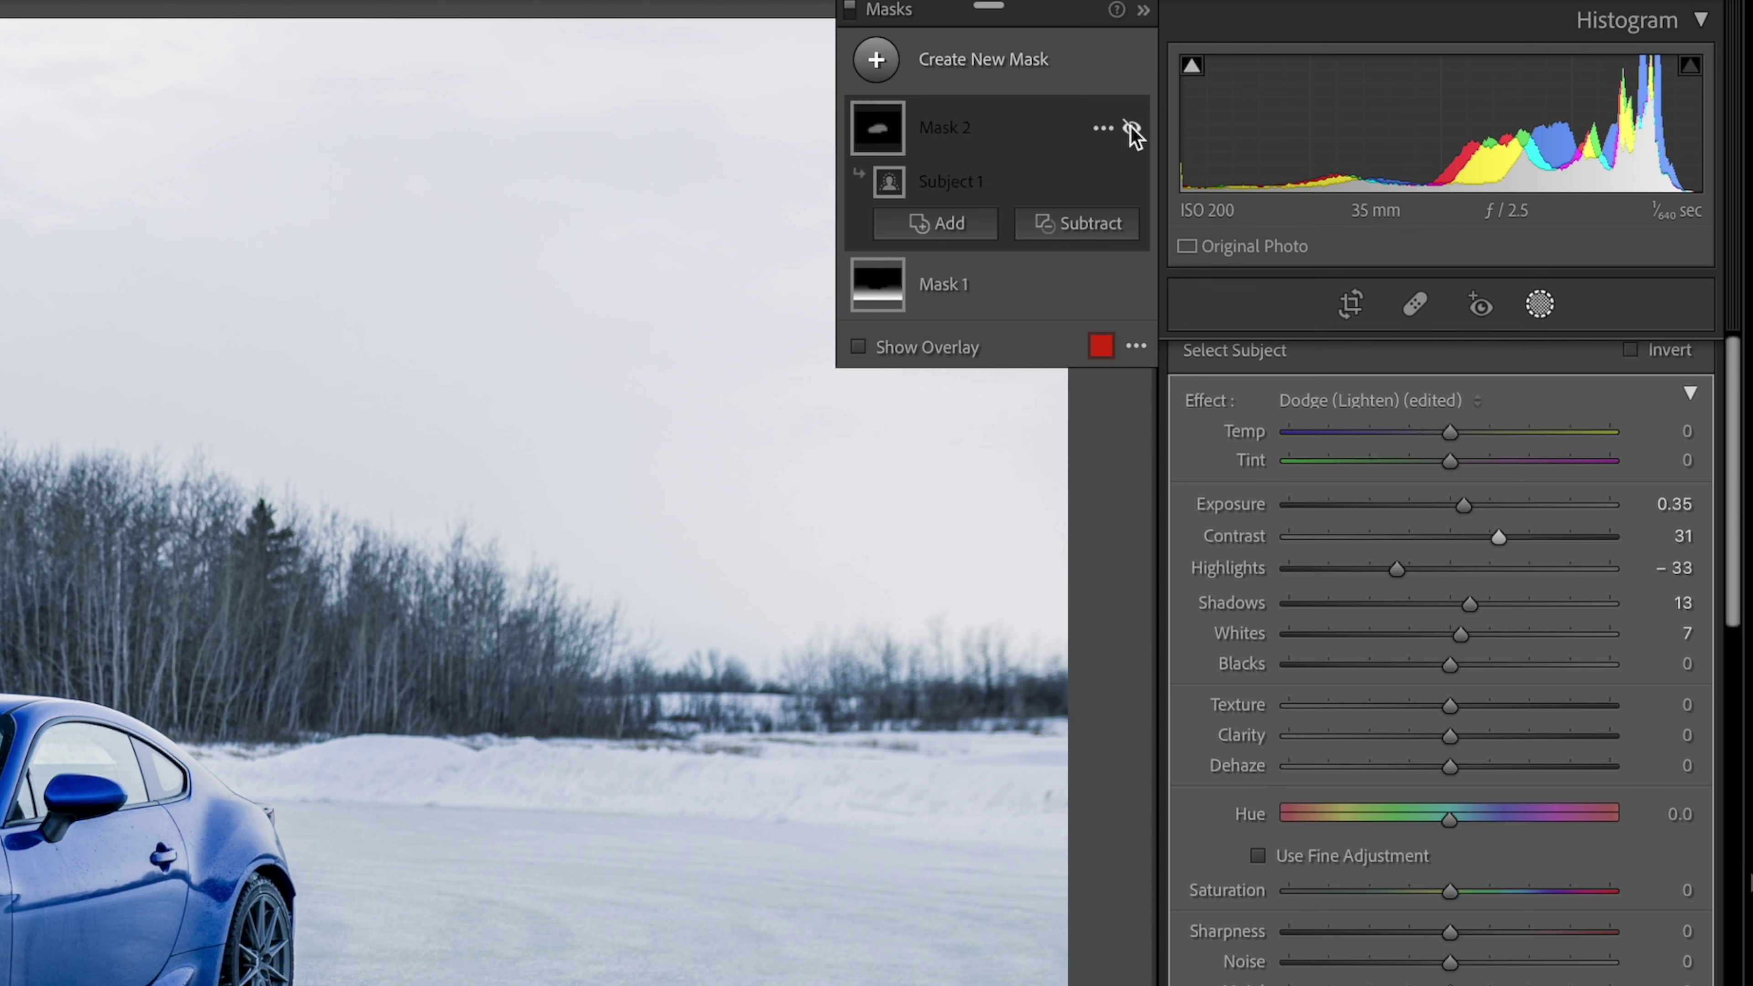
pyautogui.click(1130, 130)
pyautogui.click(1131, 129)
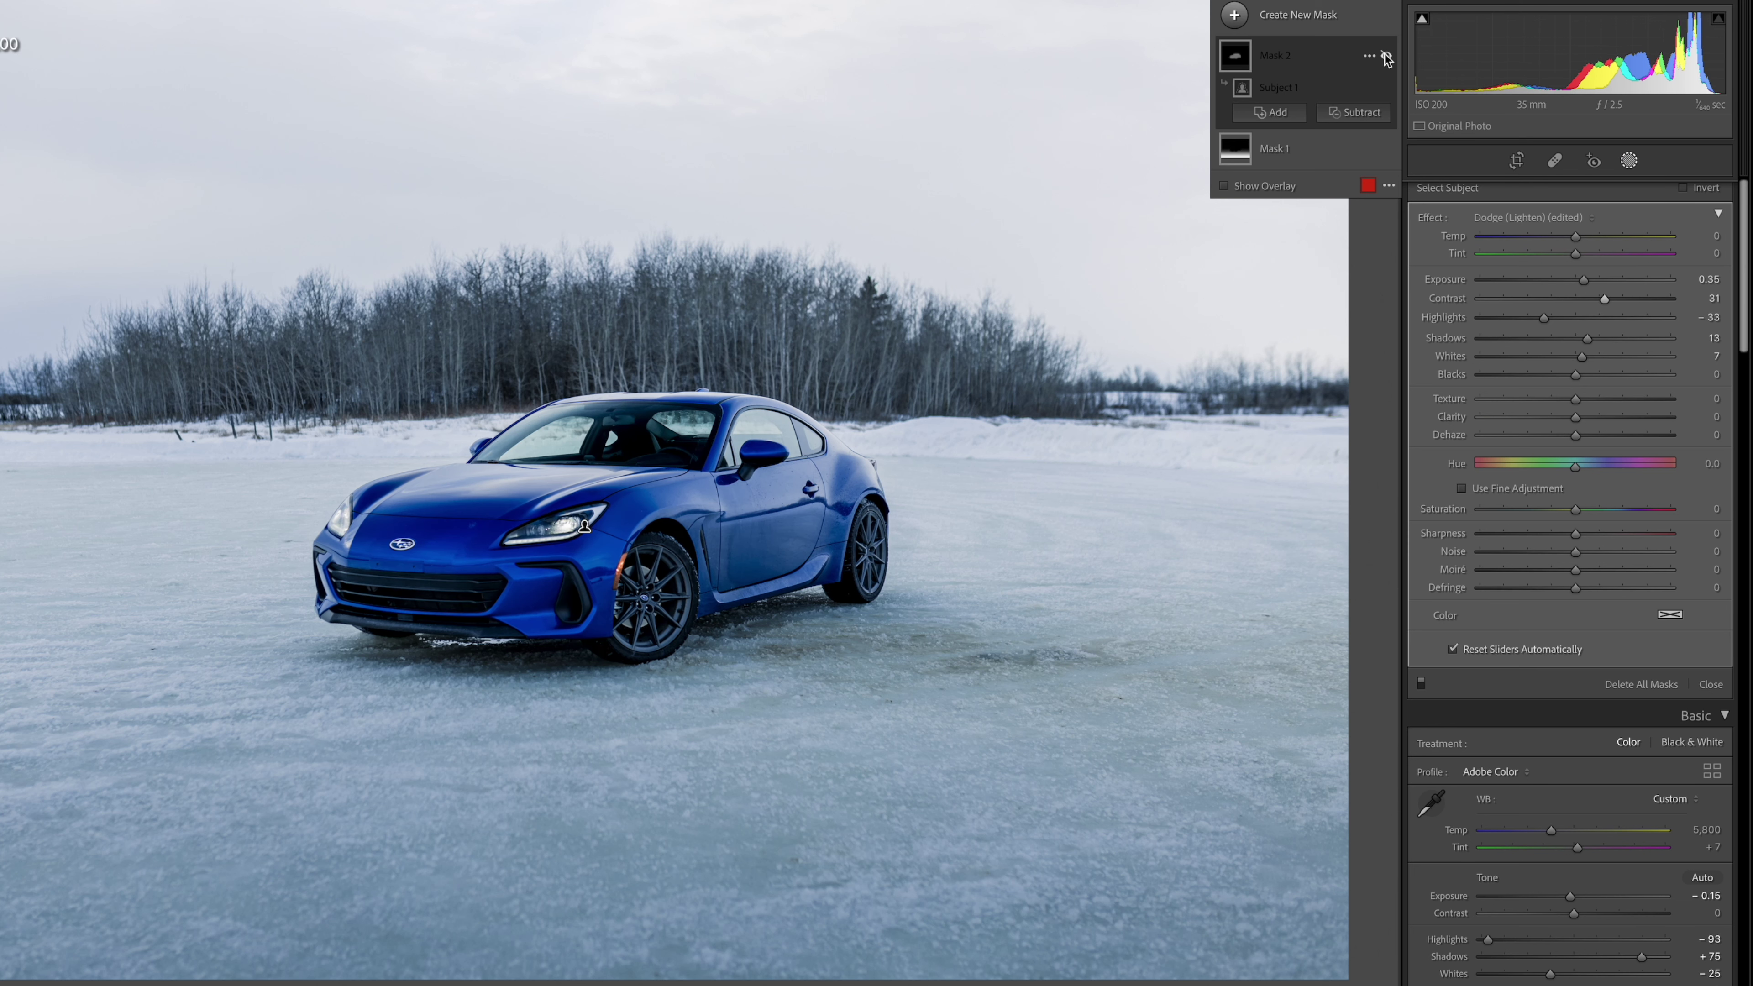
pyautogui.click(1131, 129)
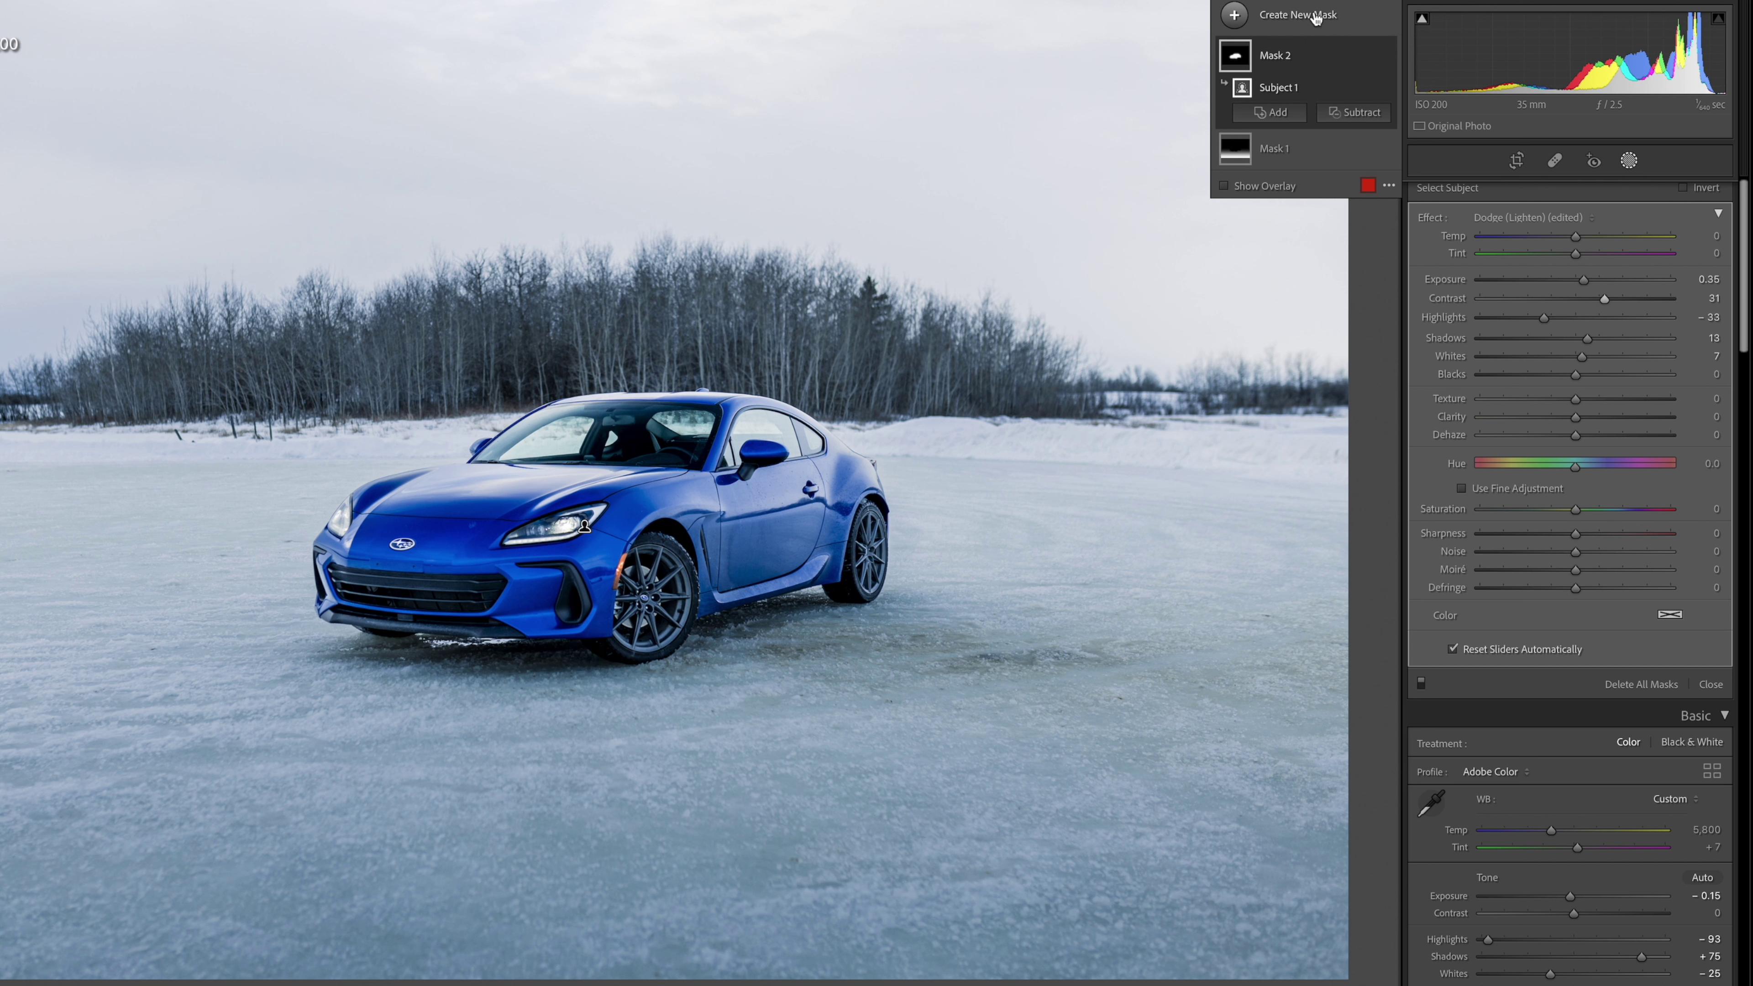
# Step: Create a sky mask with Dehaze 53, Exposure 0.19, Temp 14 and Clarity −25
pyautogui.click(1300, 19)
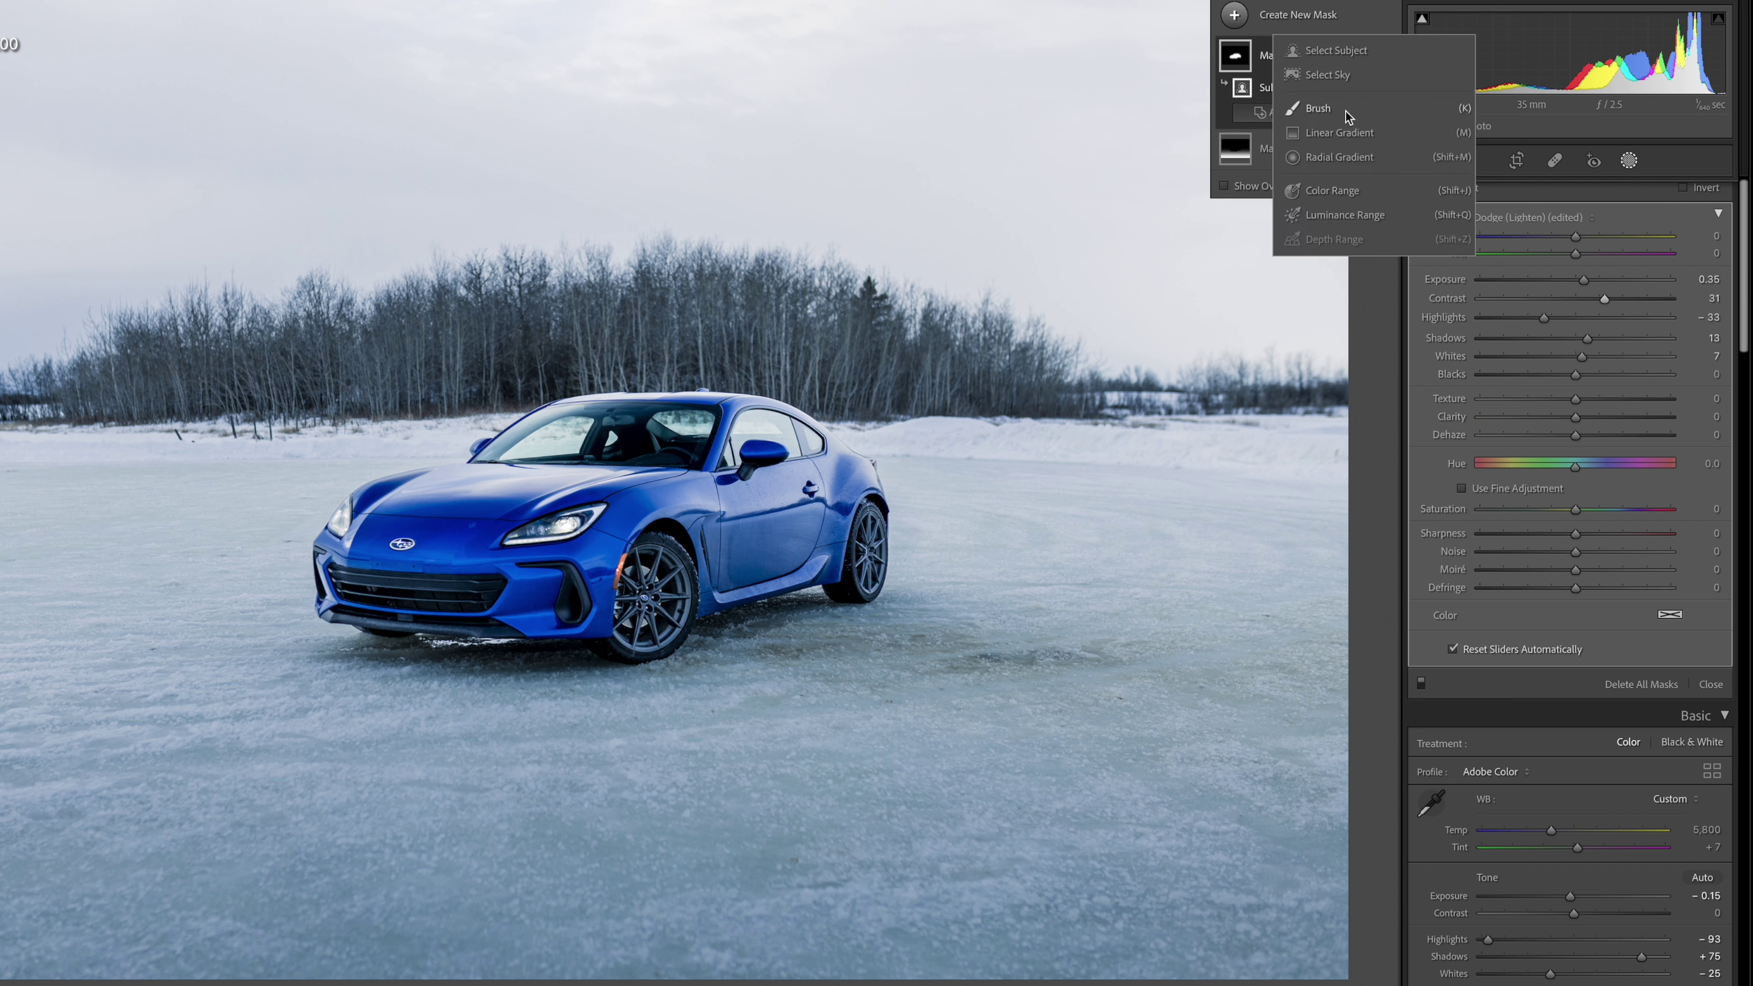
pyautogui.click(1328, 75)
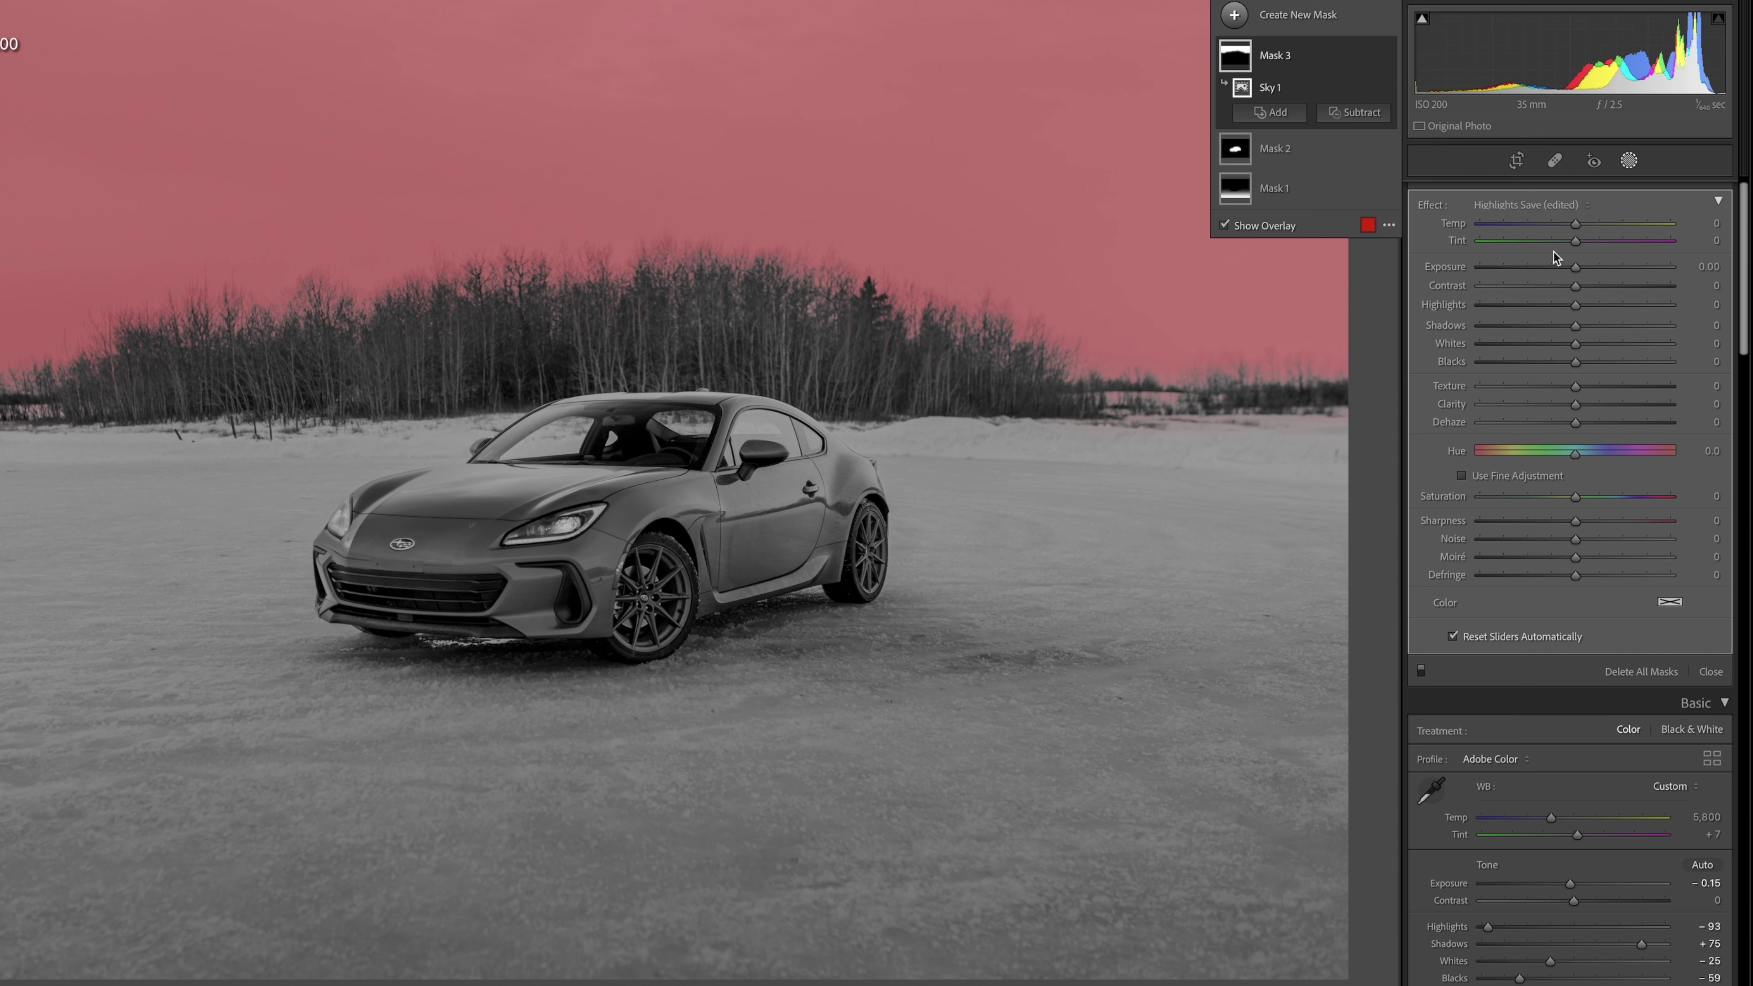
pyautogui.moveTo(1579, 423); pyautogui.dragTo(1609, 429)
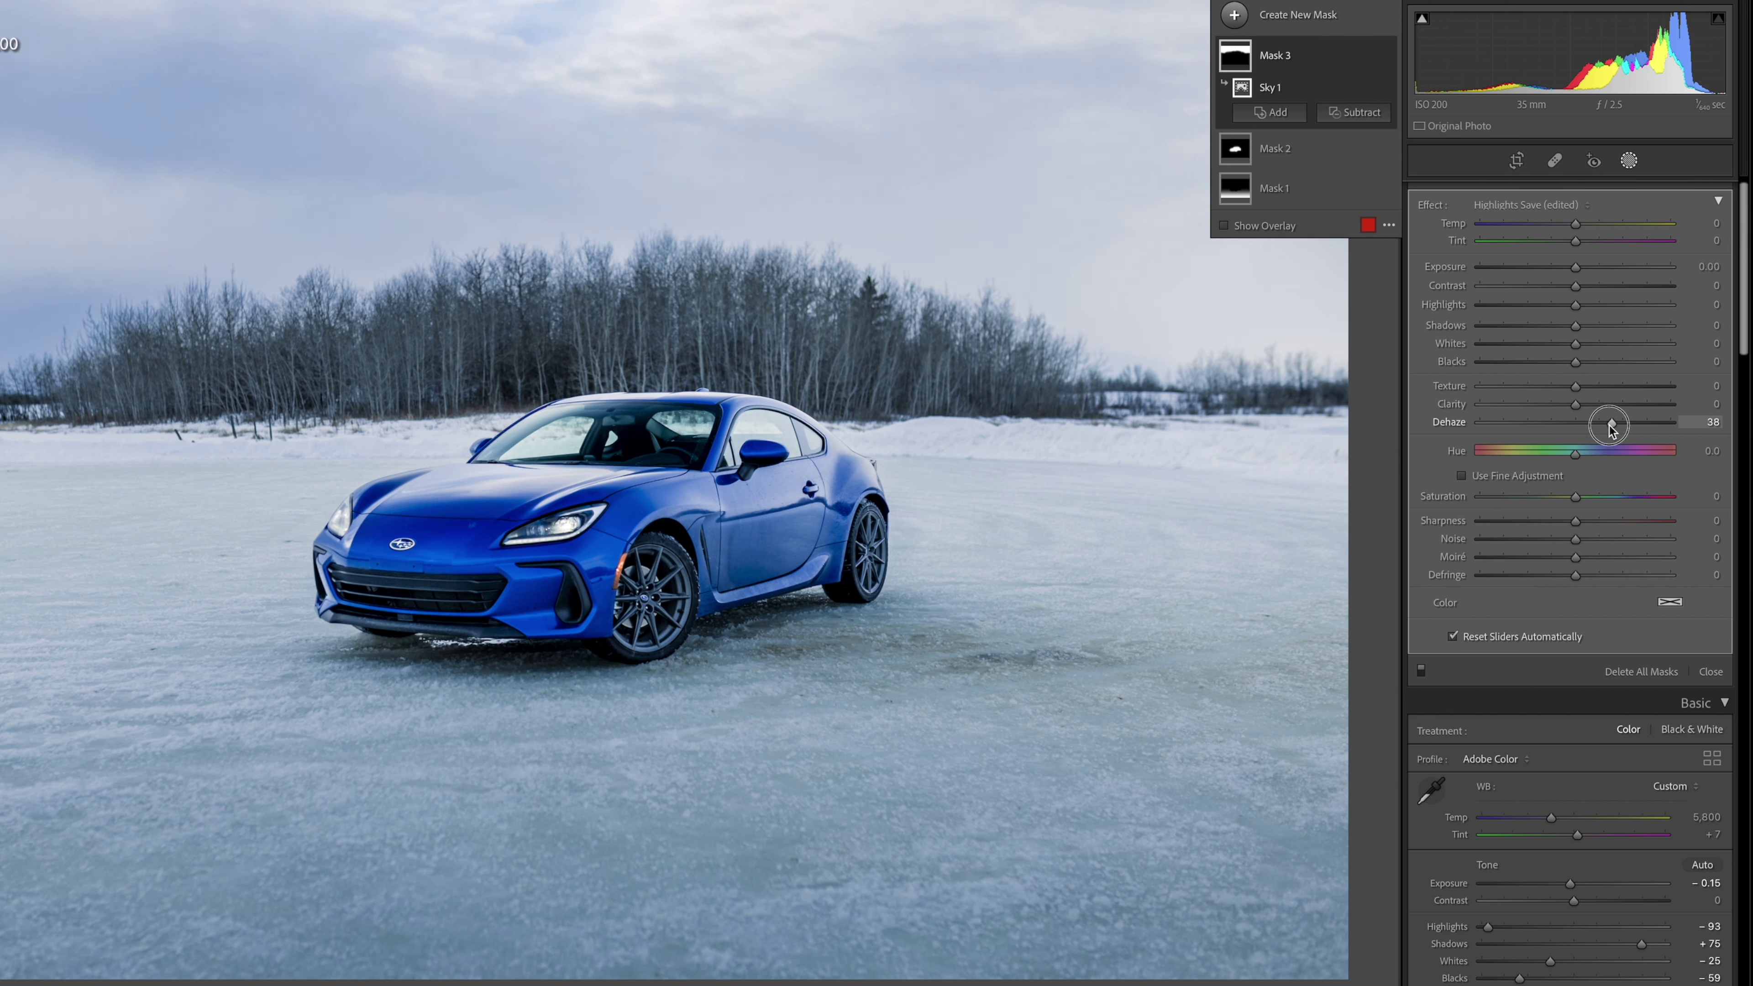
pyautogui.moveTo(1611, 428); pyautogui.dragTo(1613, 427)
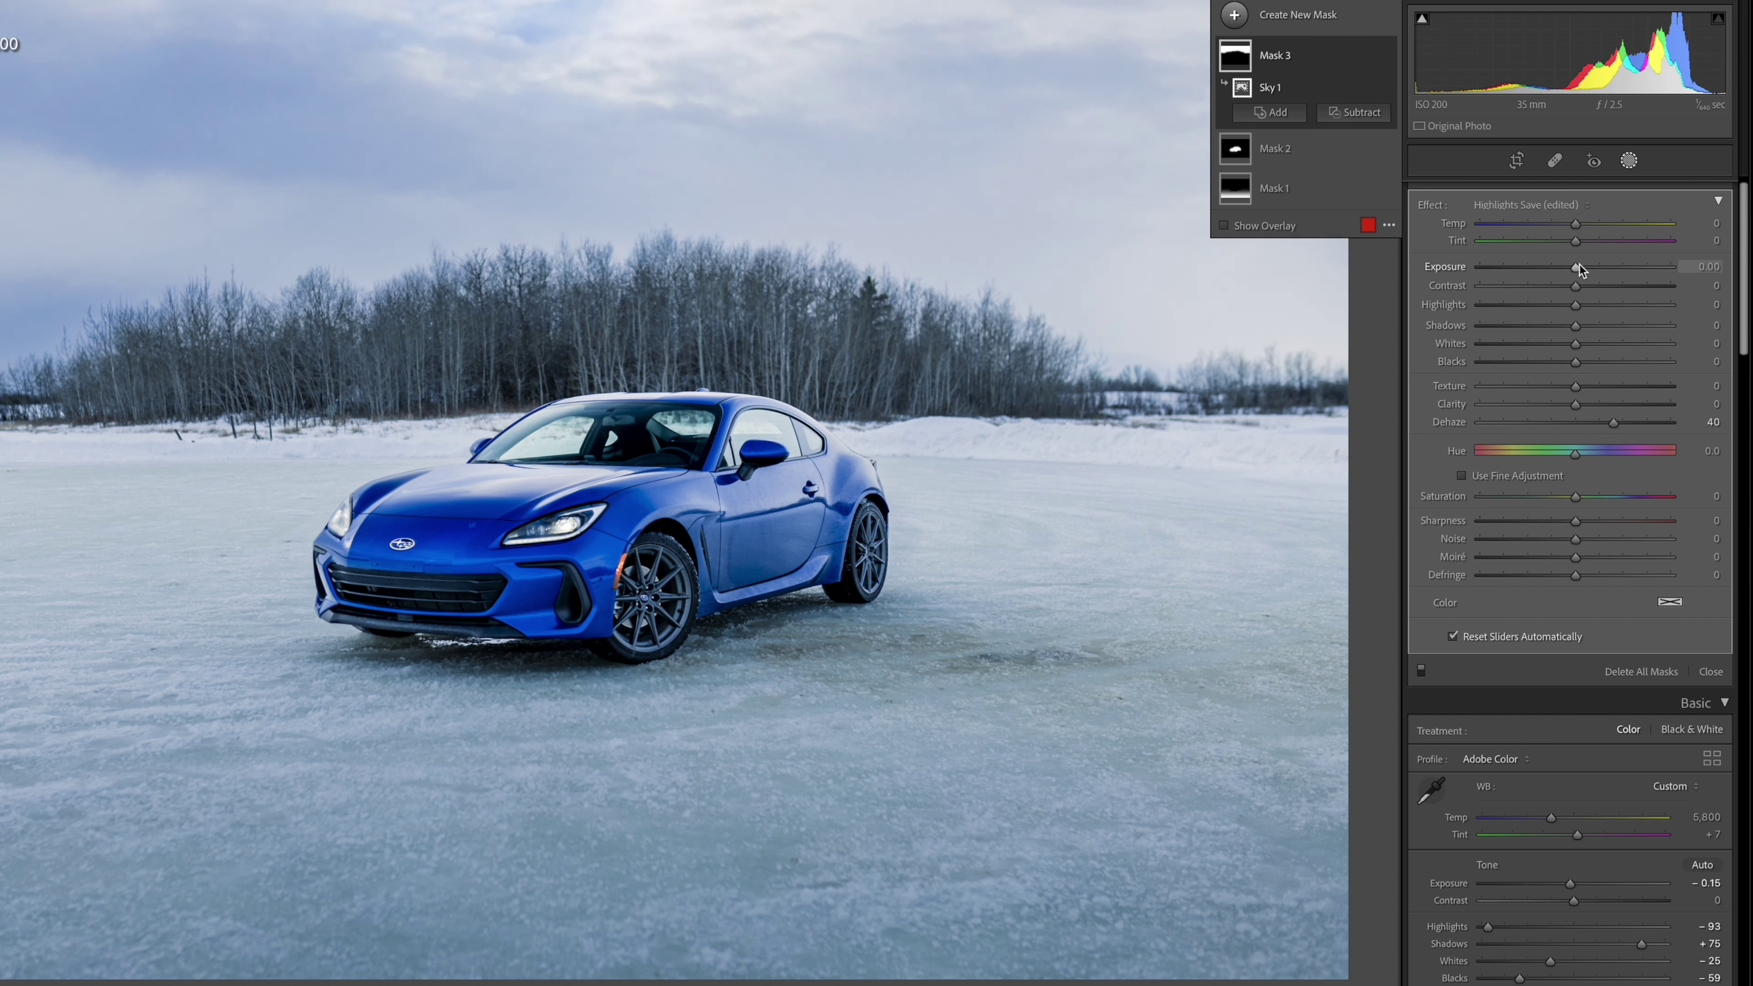
pyautogui.moveTo(1575, 267); pyautogui.dragTo(1585, 270)
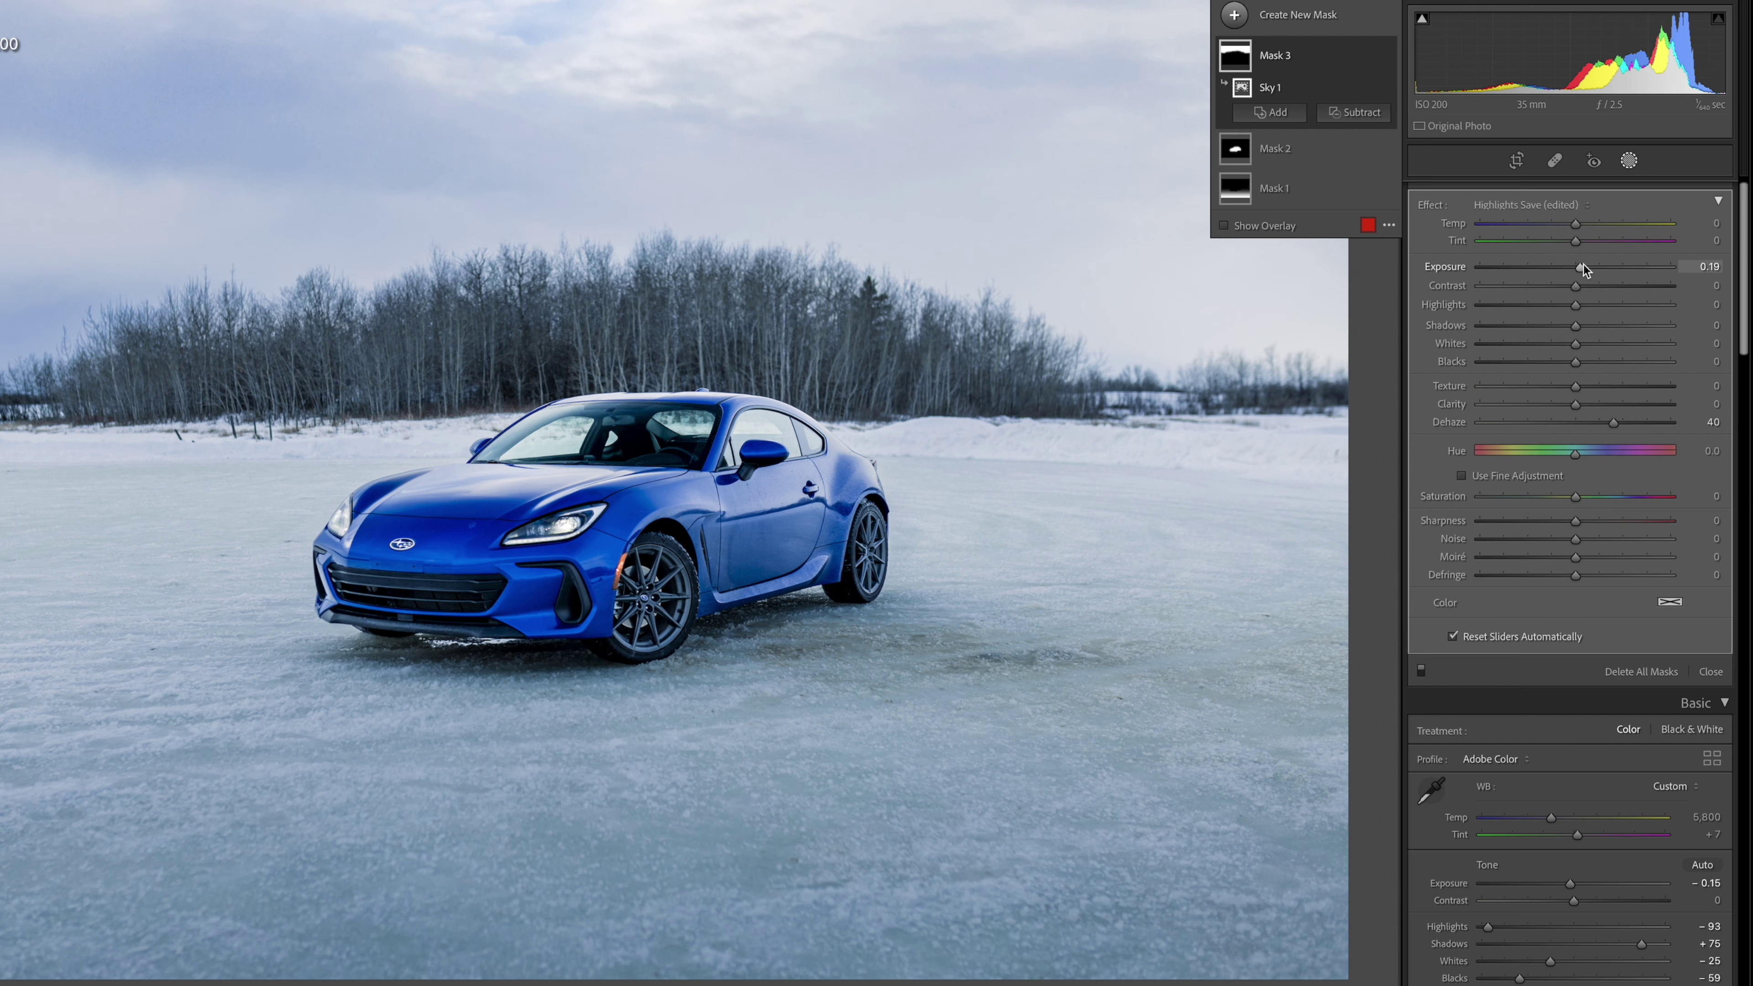
pyautogui.scroll(1, 1585, 263)
pyautogui.moveTo(1580, 234); pyautogui.dragTo(1585, 235)
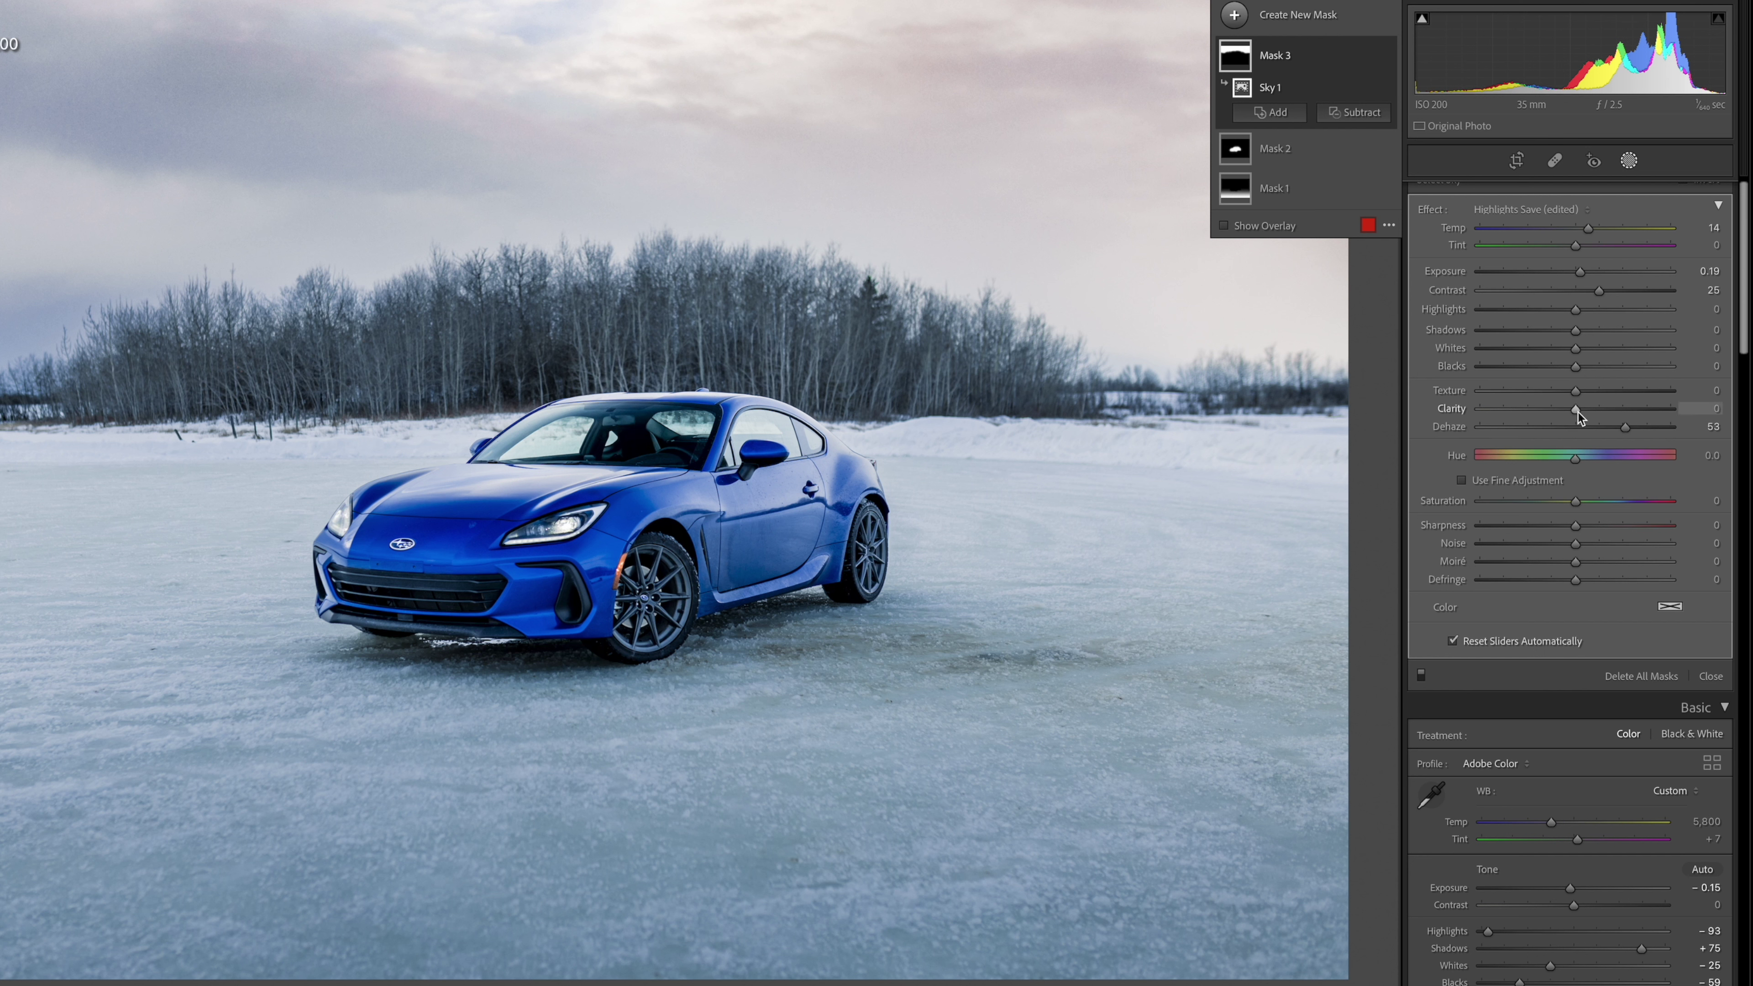
pyautogui.moveTo(1577, 412); pyautogui.dragTo(1555, 414)
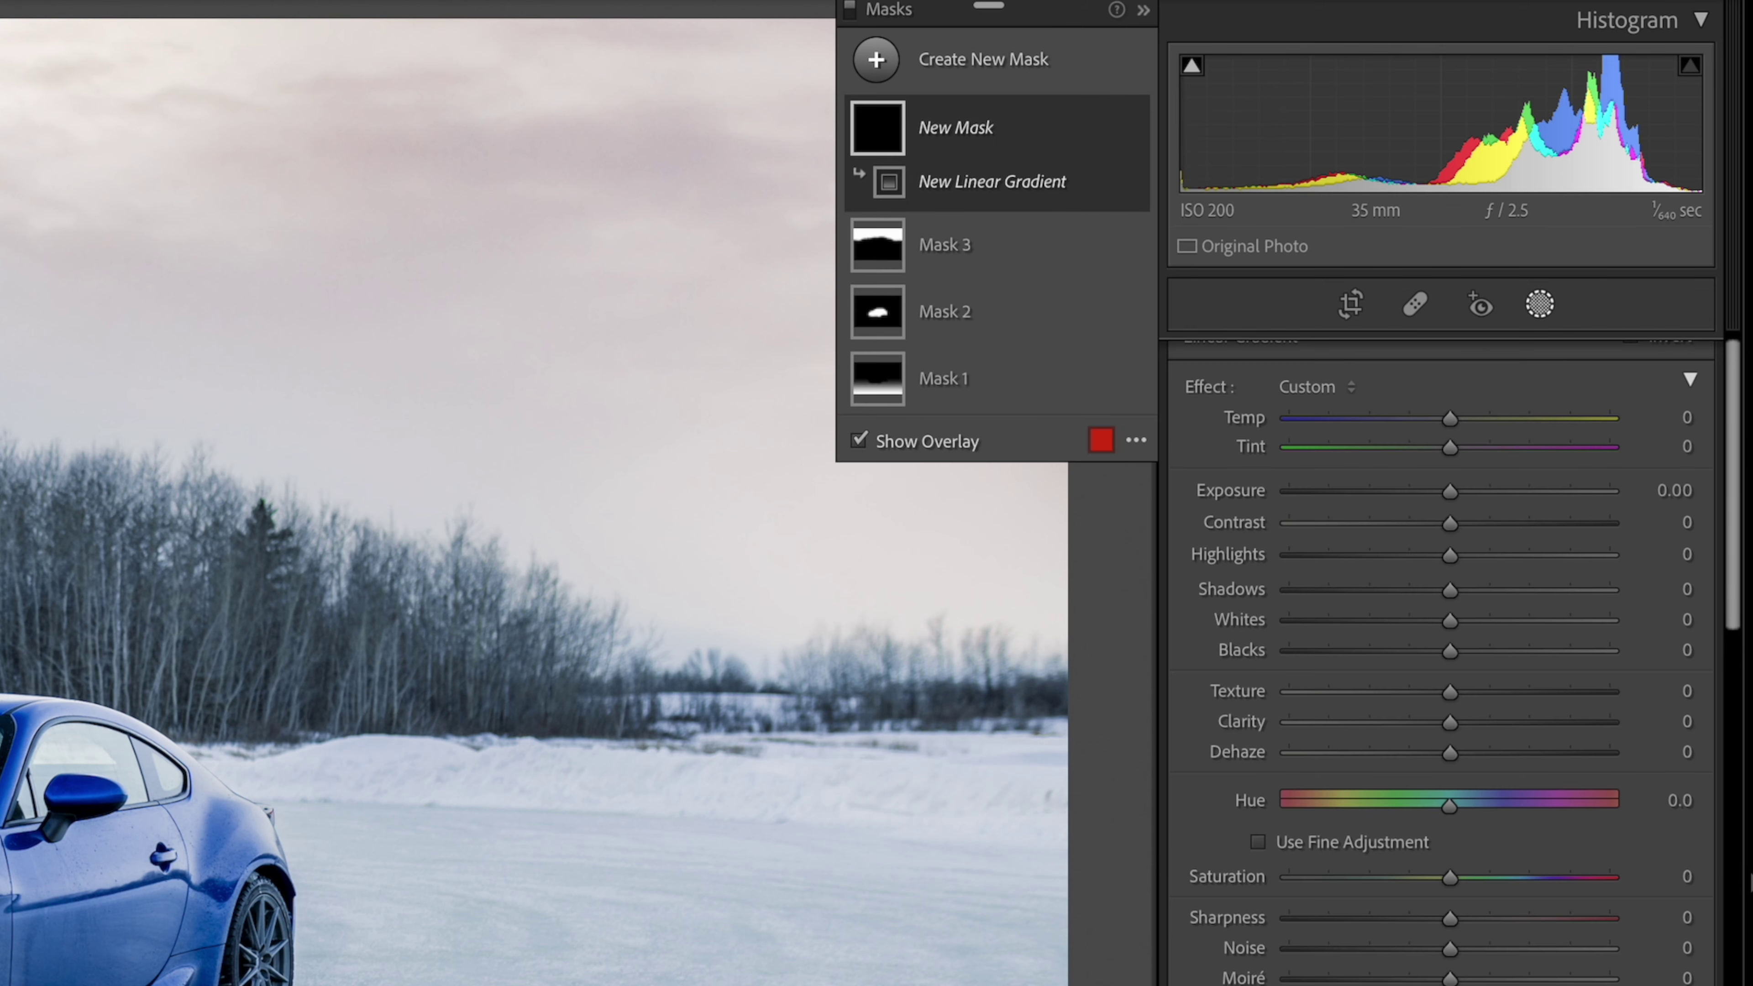
# Step: Darken the top with a gradient at Exposure −0.34 and raise overall Contrast to +13
pyautogui.moveTo(610, 188); pyautogui.dragTo(614, 397)
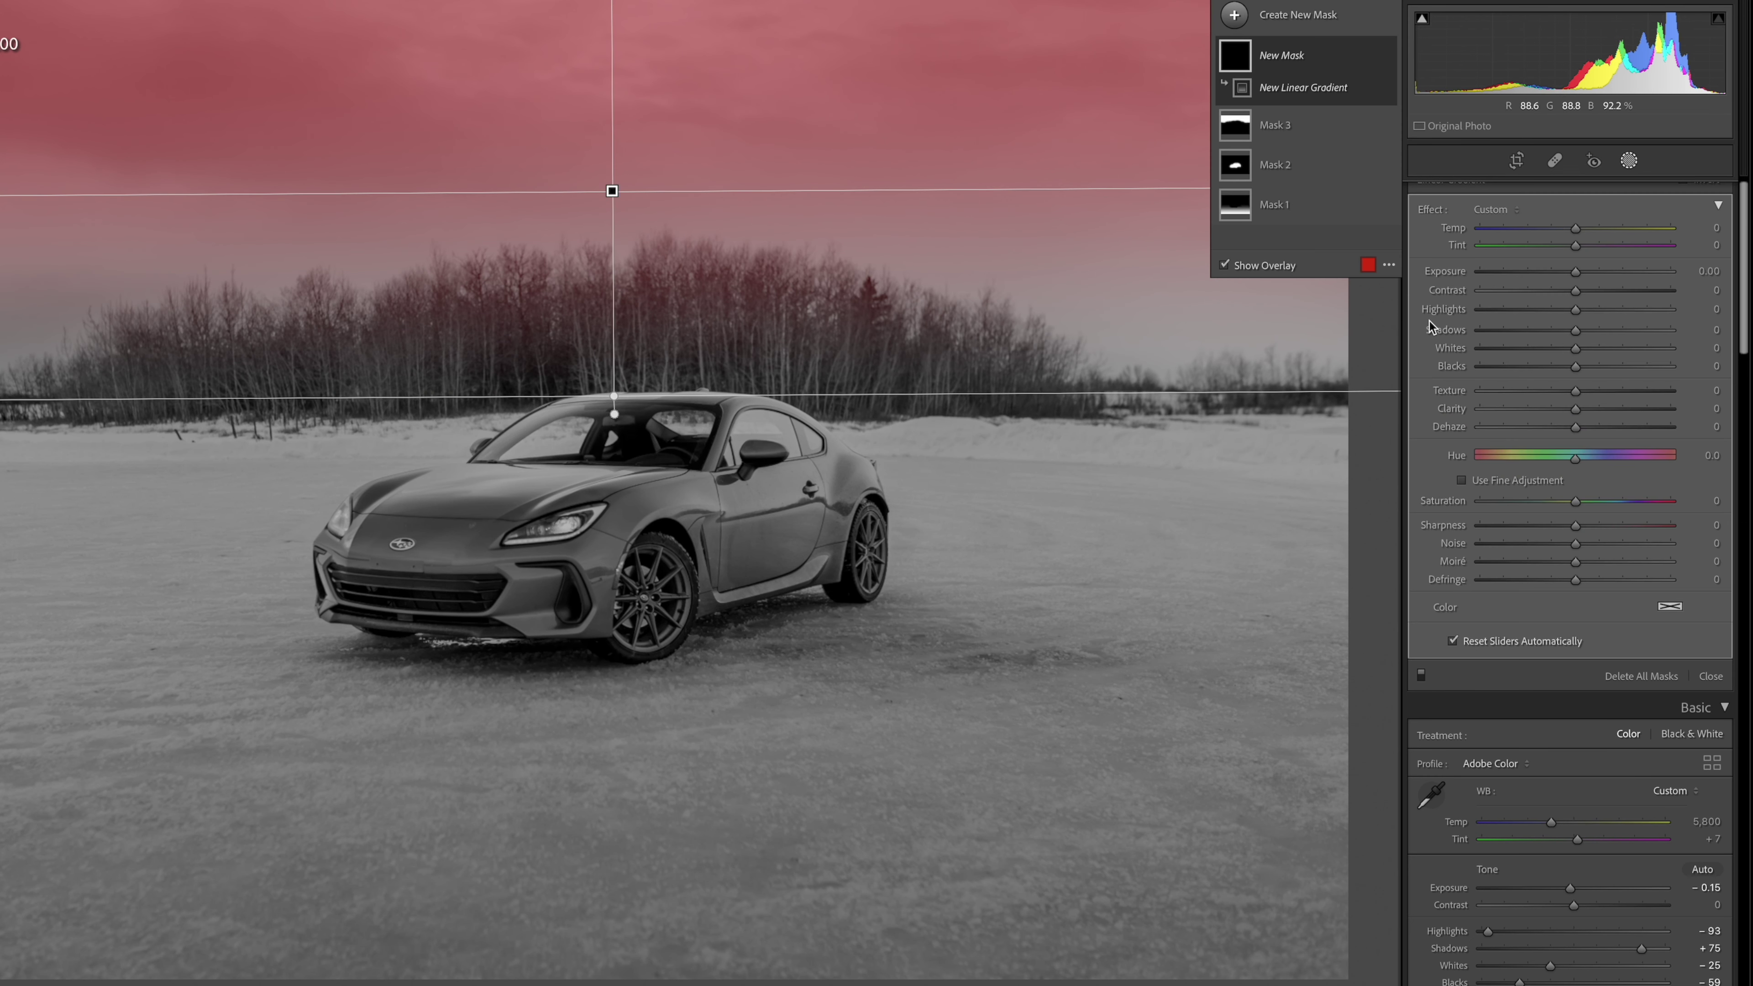
pyautogui.click(1566, 272)
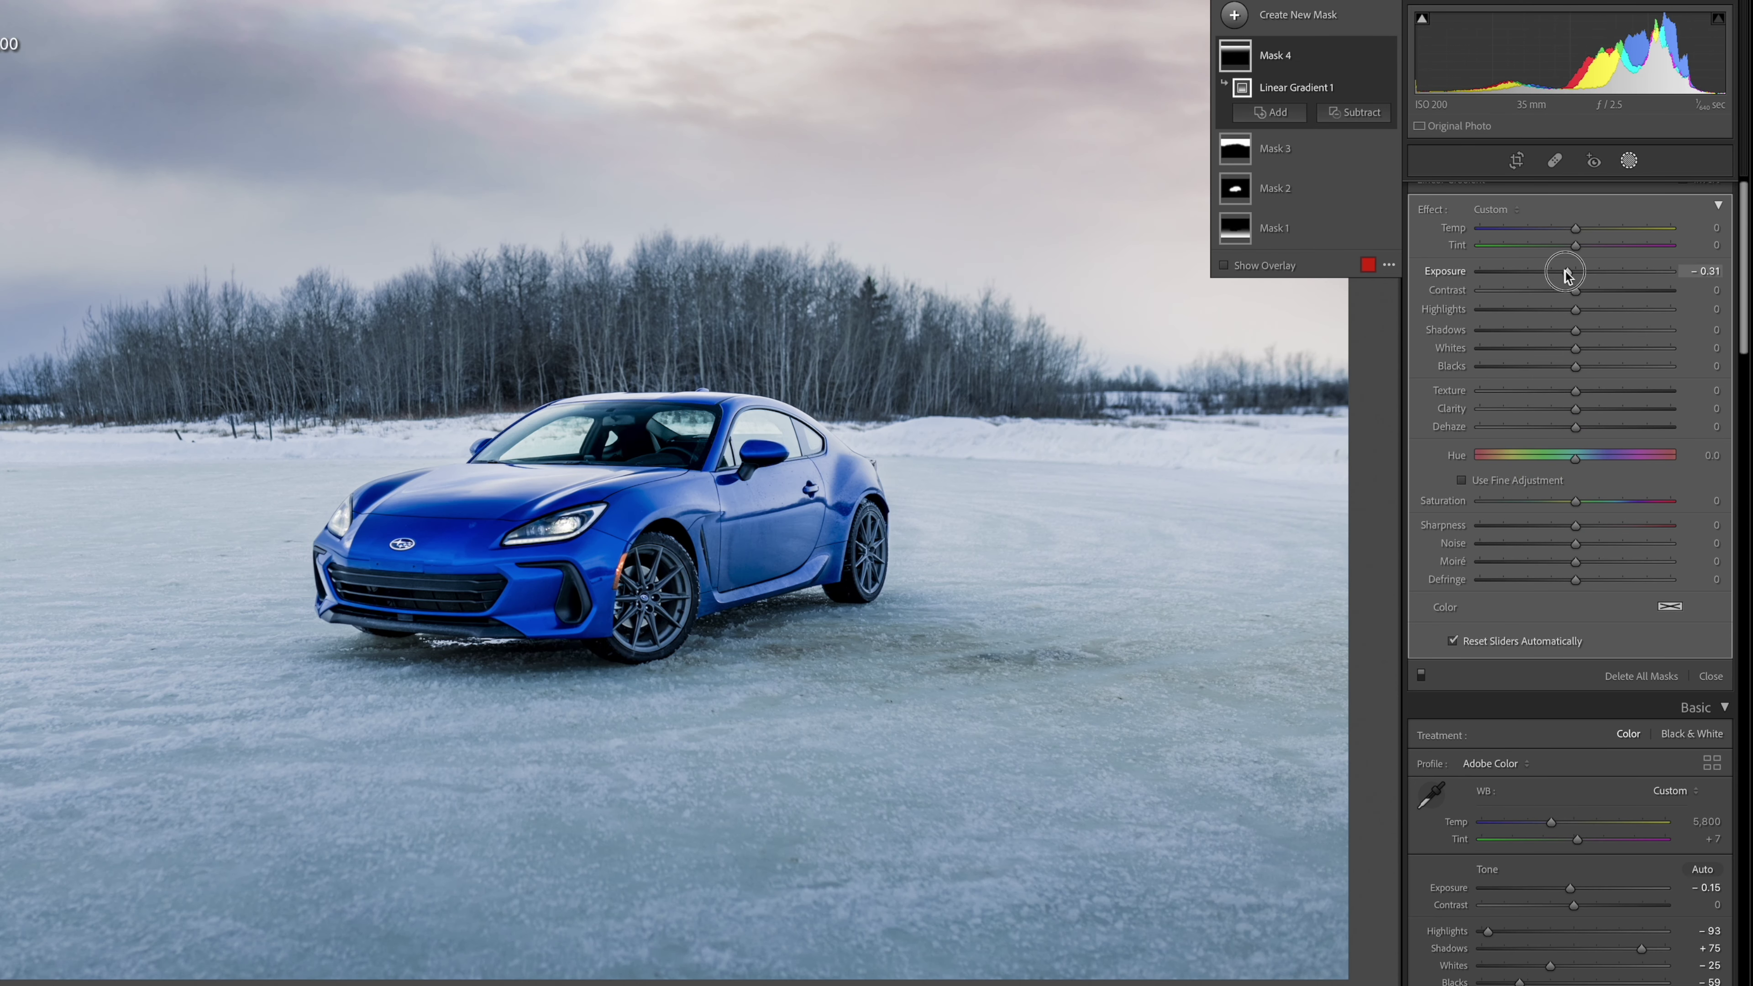
pyautogui.moveTo(1567, 274); pyautogui.dragTo(1564, 274)
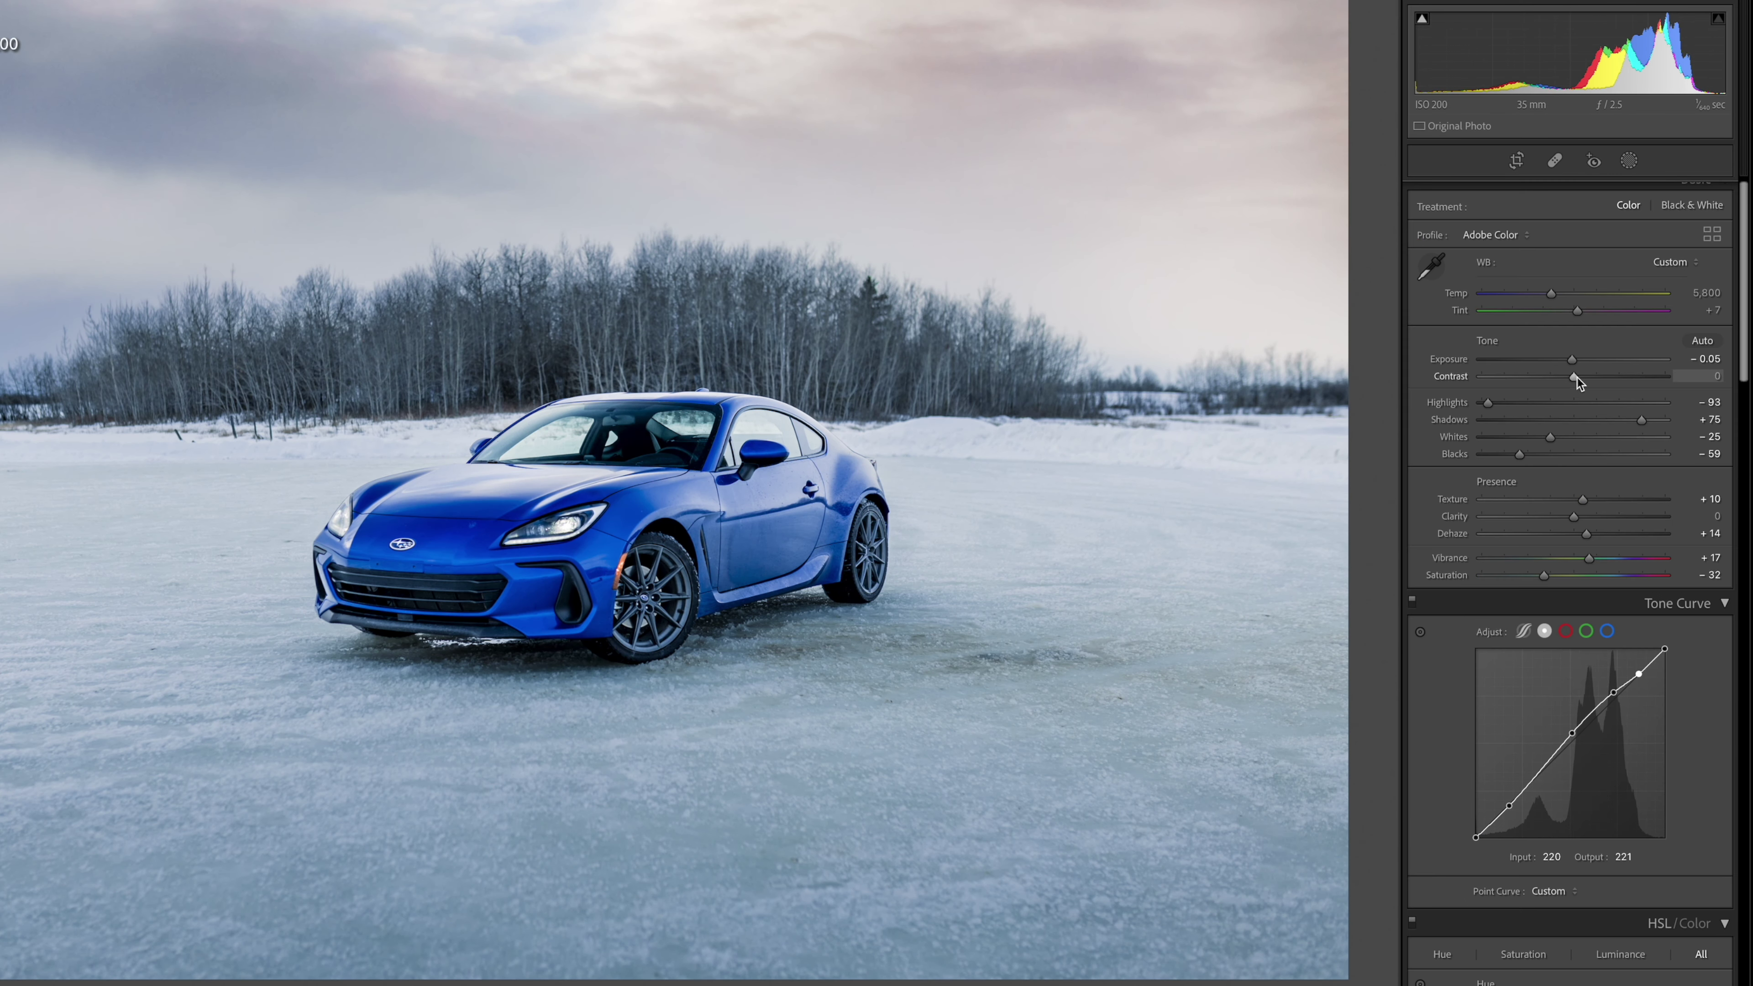
pyautogui.moveTo(1577, 378)
pyautogui.mouseDown()
pyautogui.moveTo(1610, 382)
pyautogui.moveTo(1584, 380)
pyautogui.mouseUp()
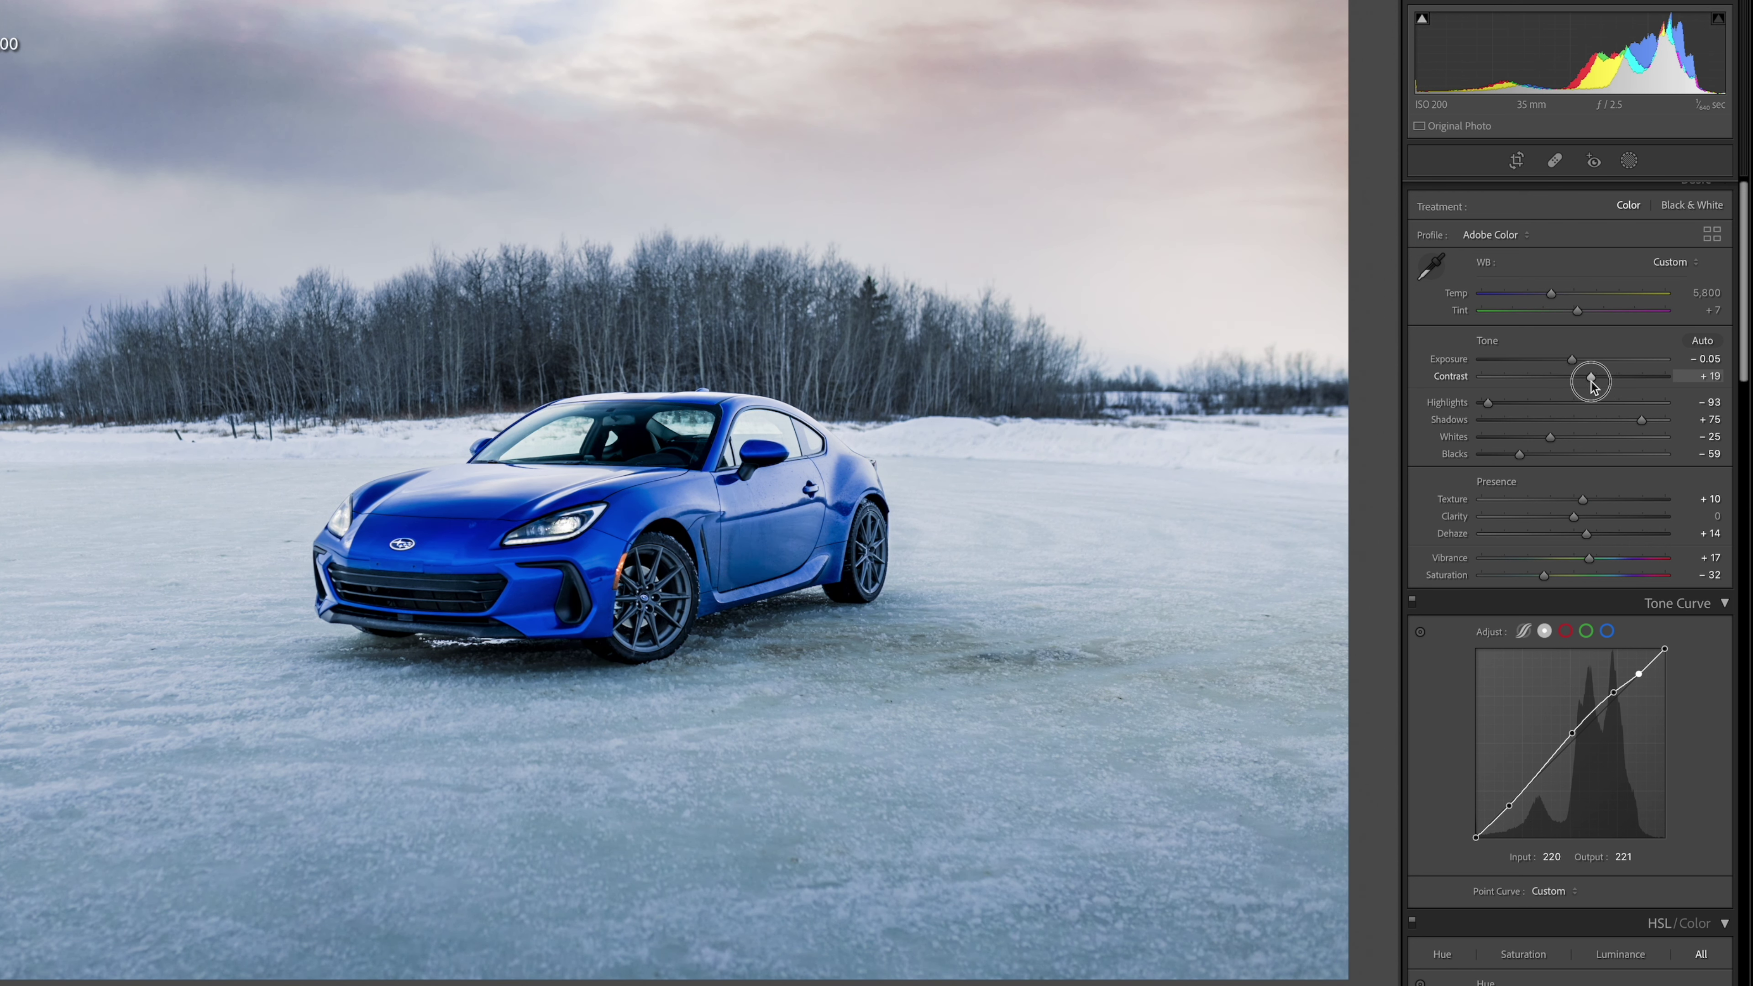
# Step: Select the car's Mask 2 and lower its contrast
pyautogui.click(1629, 160)
pyautogui.click(1269, 138)
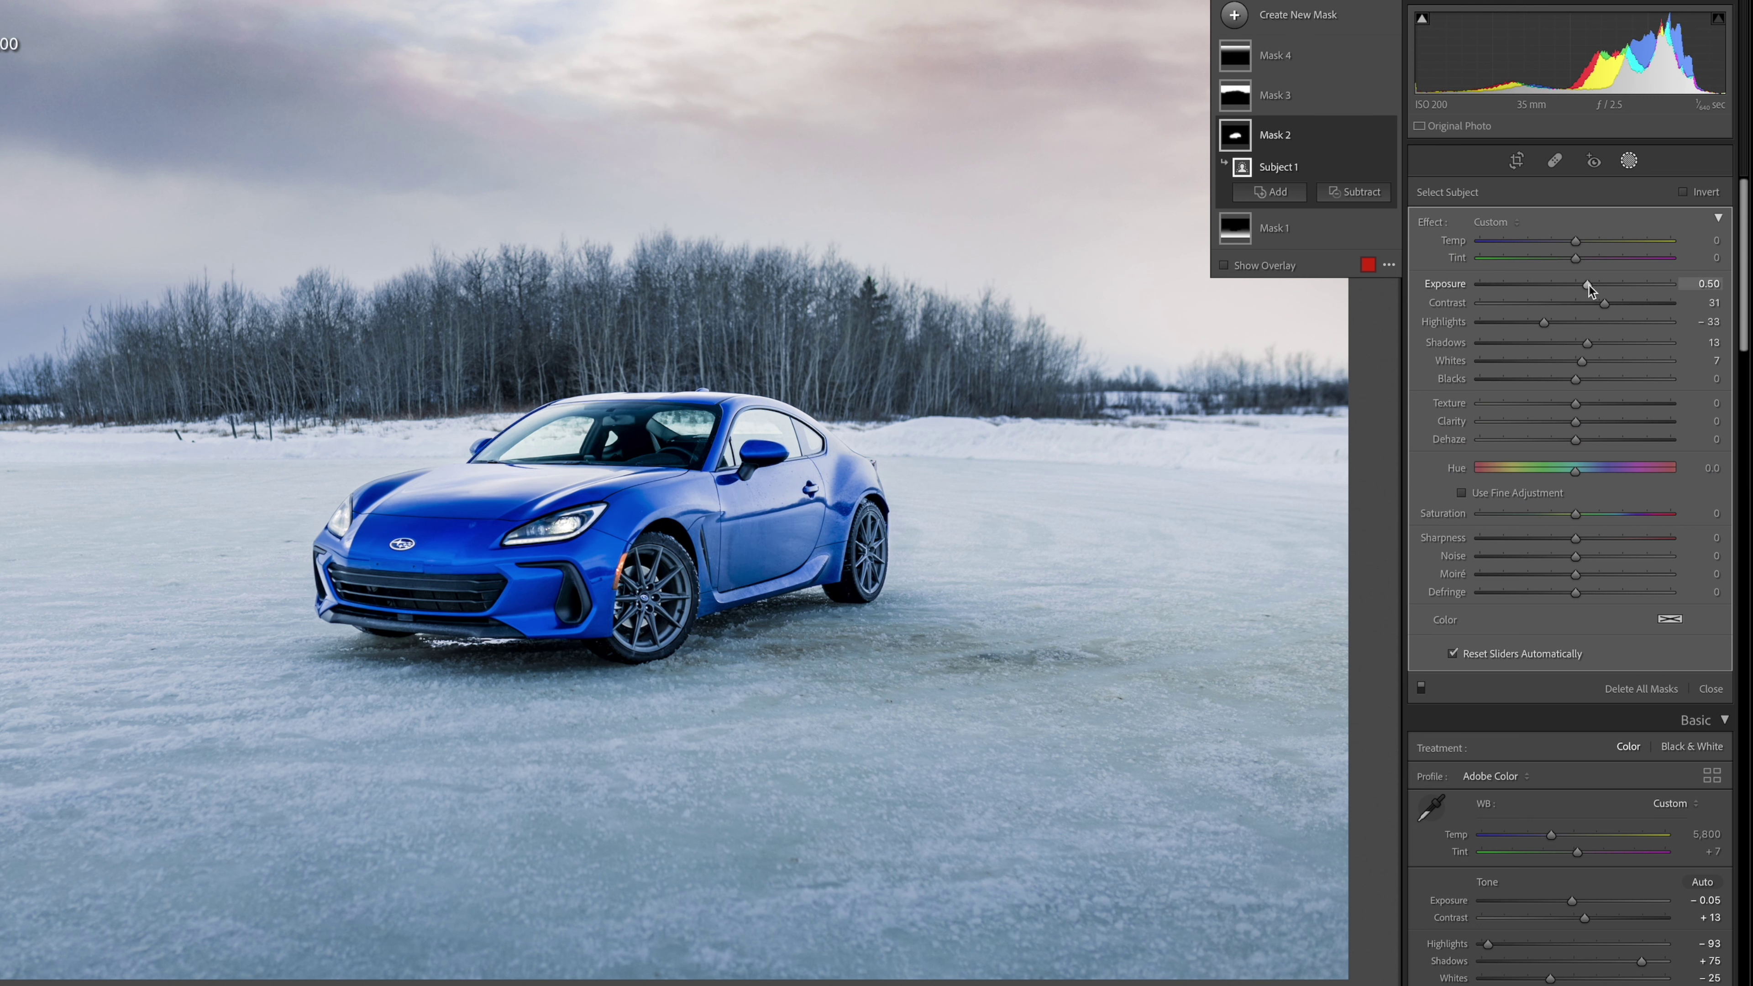
pyautogui.moveTo(1605, 303); pyautogui.dragTo(1584, 284)
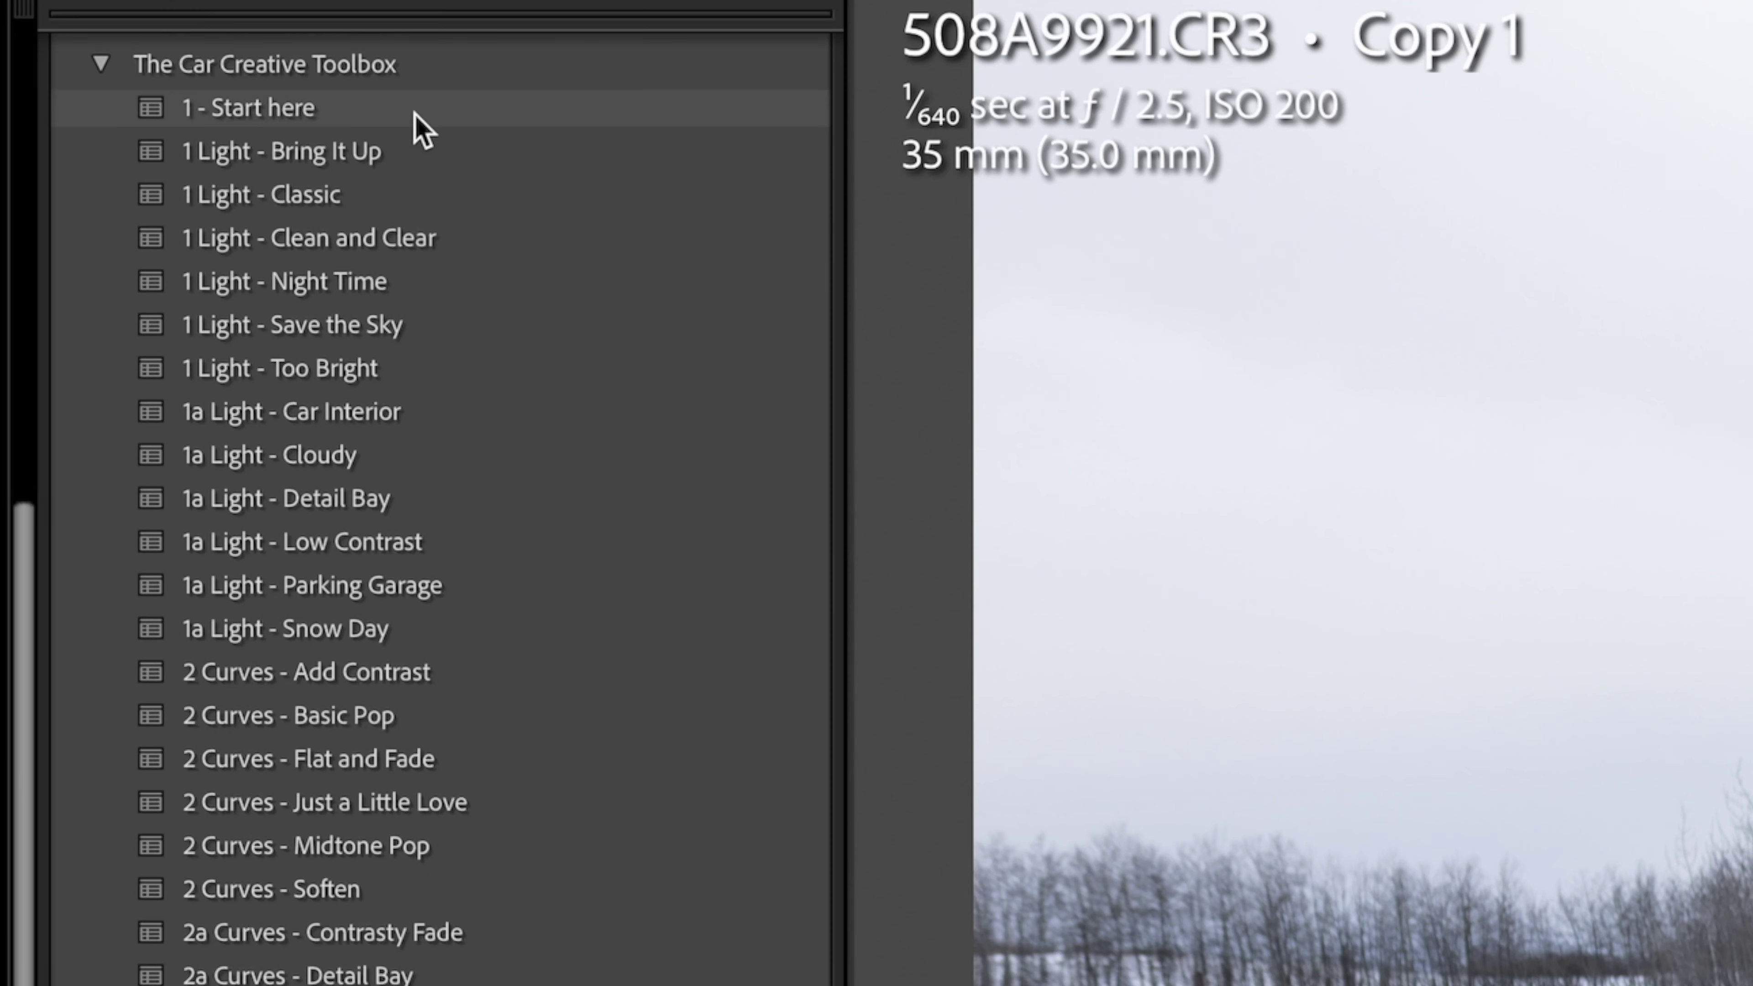
# Step: Apply 1 - Start here and 1a Light - Snow Day, then lower Whites and deepen Blacks
pyautogui.click(412, 114)
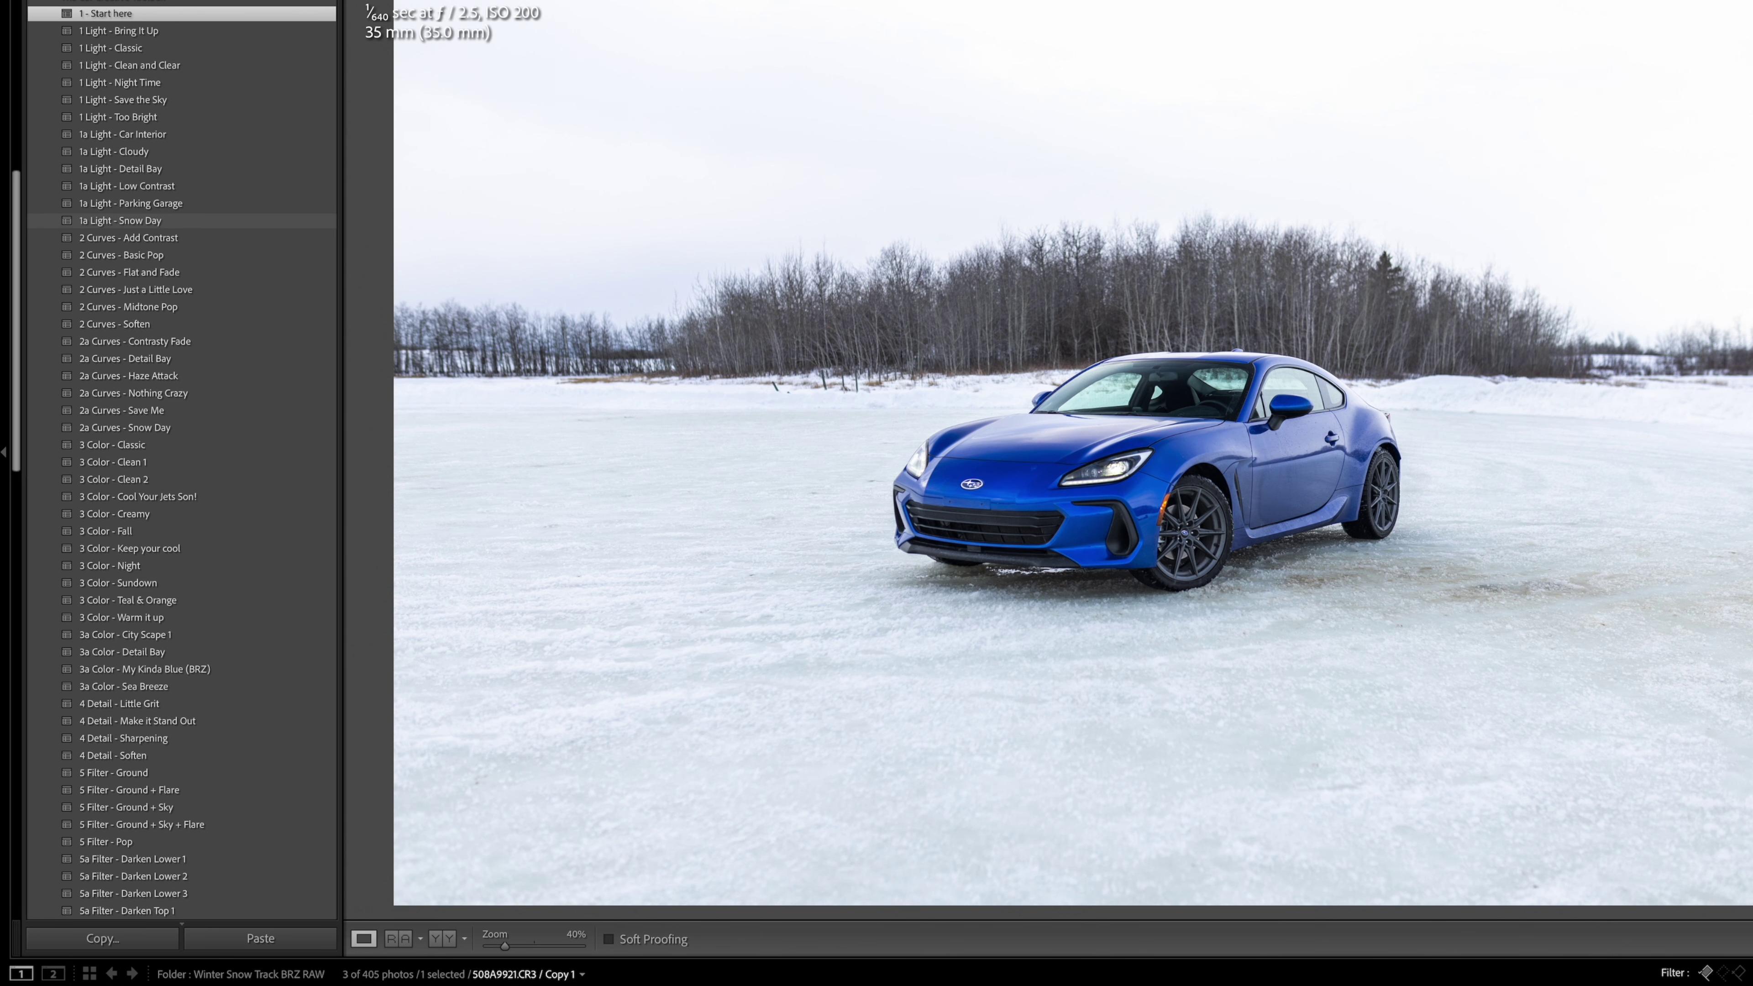
pyautogui.click(120, 221)
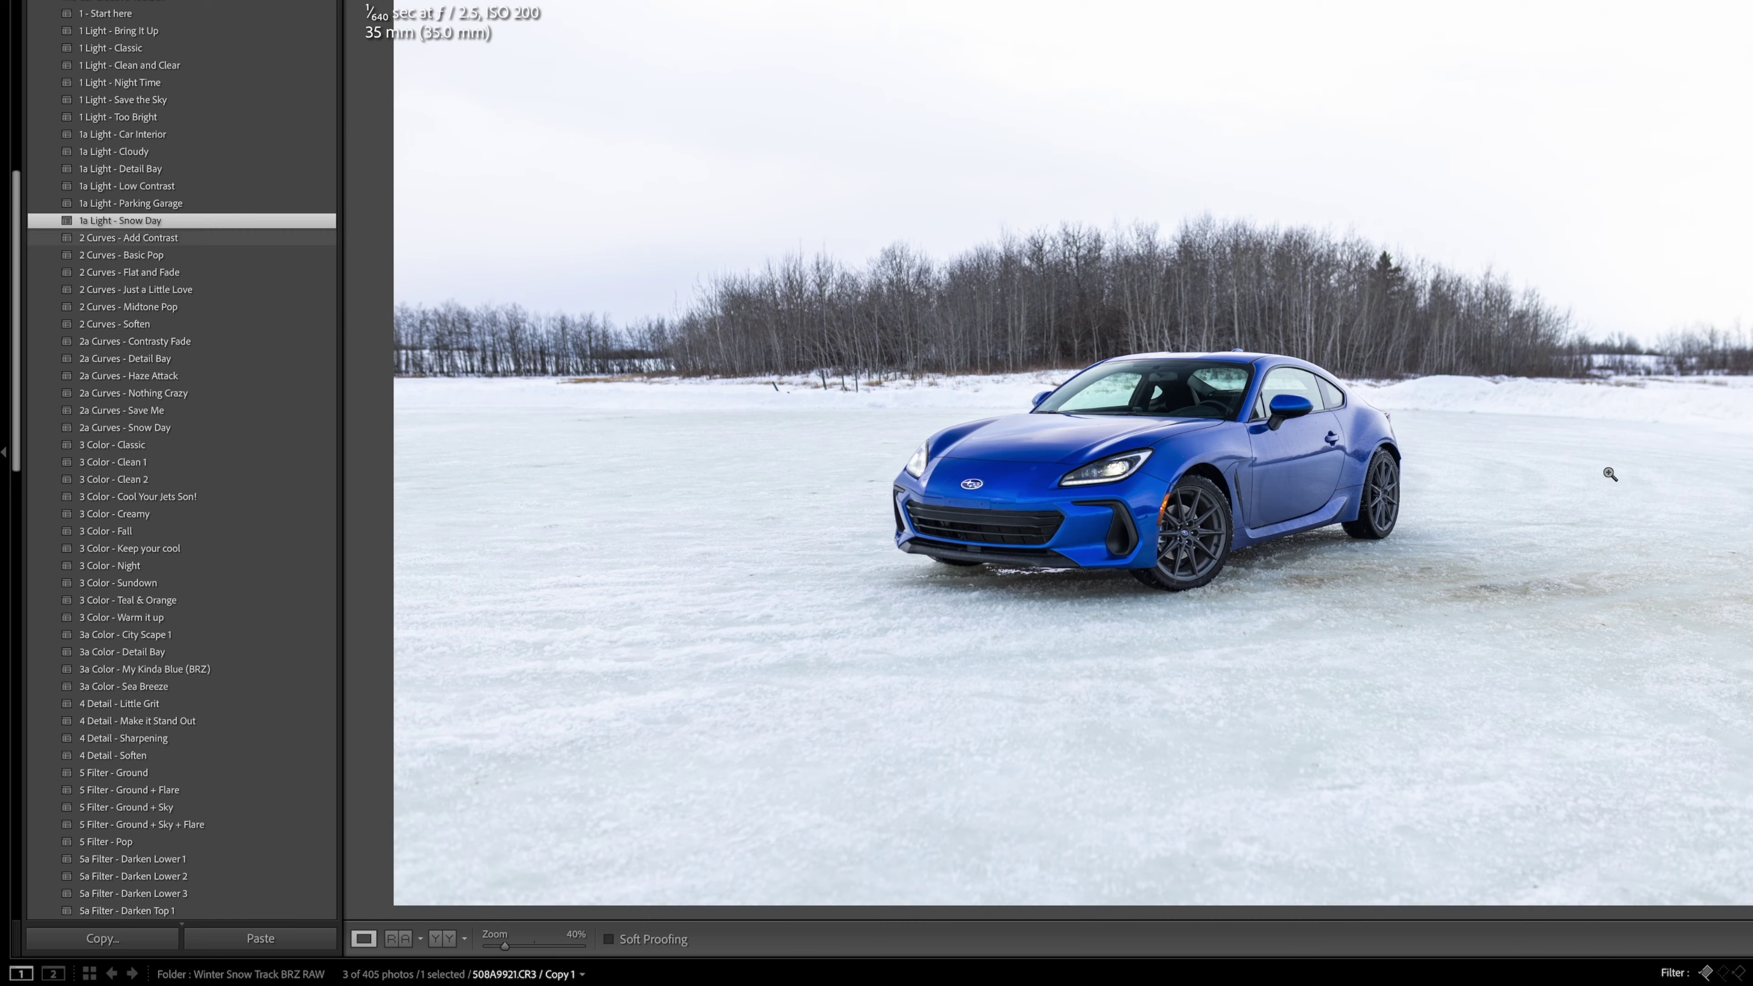
pyautogui.scroll(-1, 1541, 532)
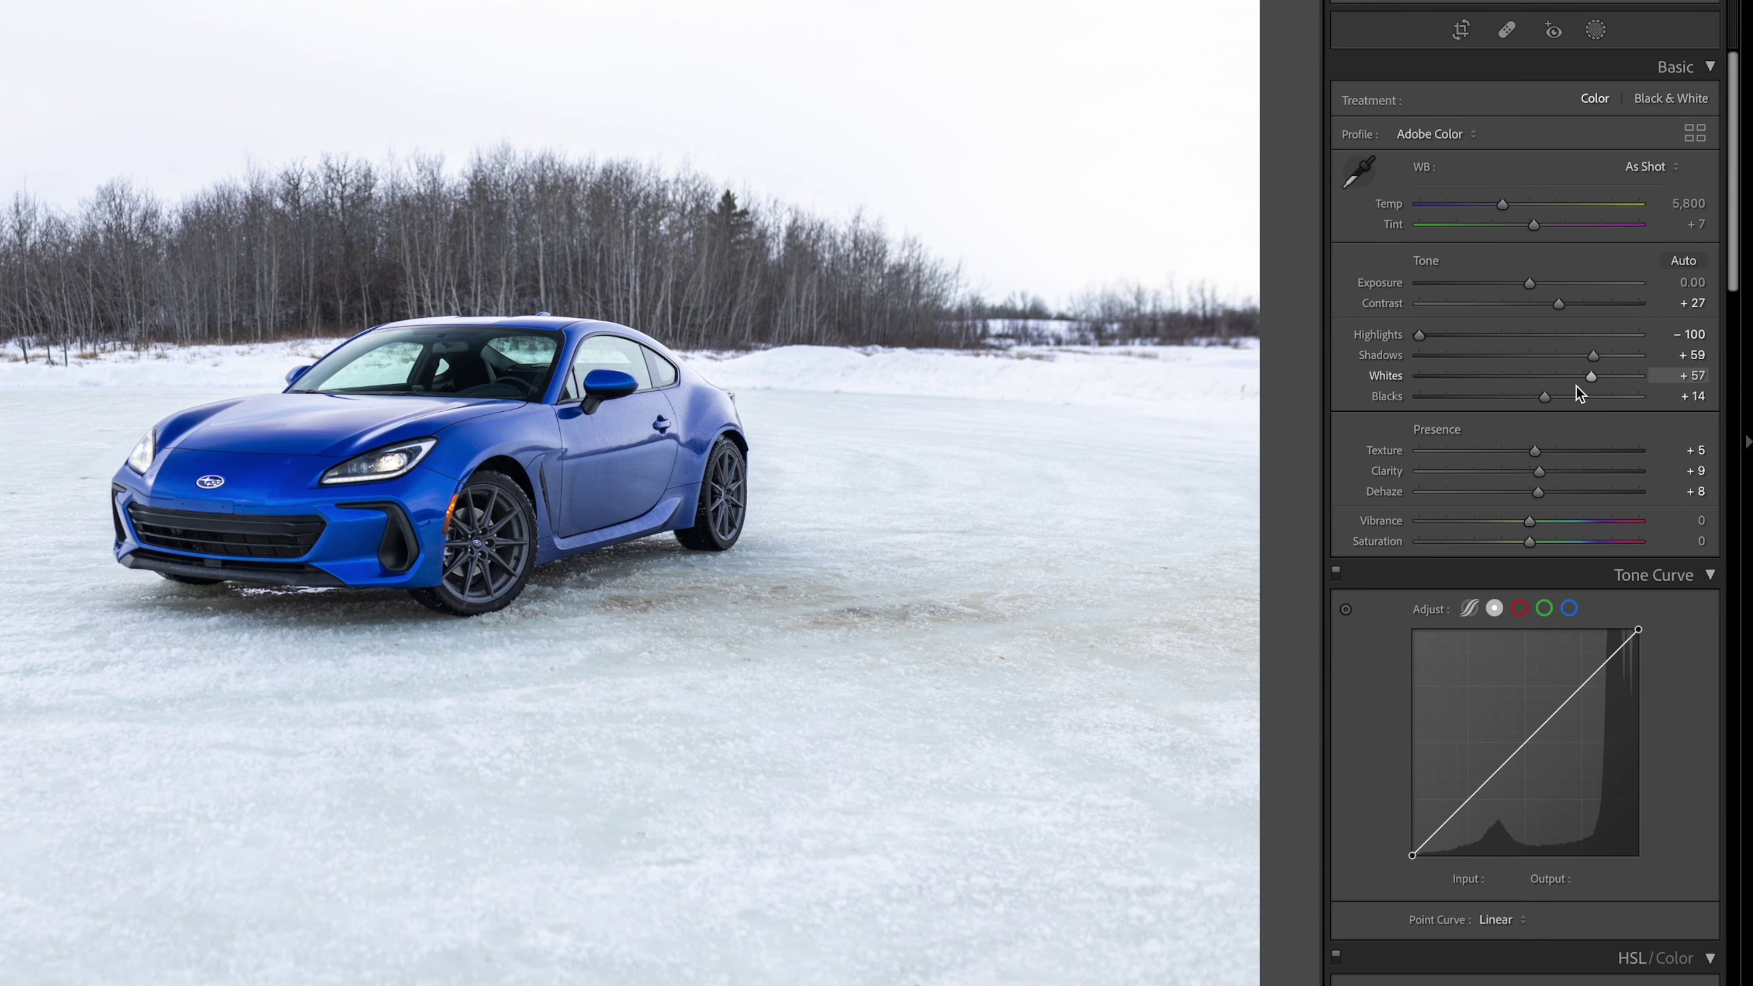
pyautogui.click(1552, 377)
pyautogui.moveTo(1545, 397); pyautogui.dragTo(1540, 397)
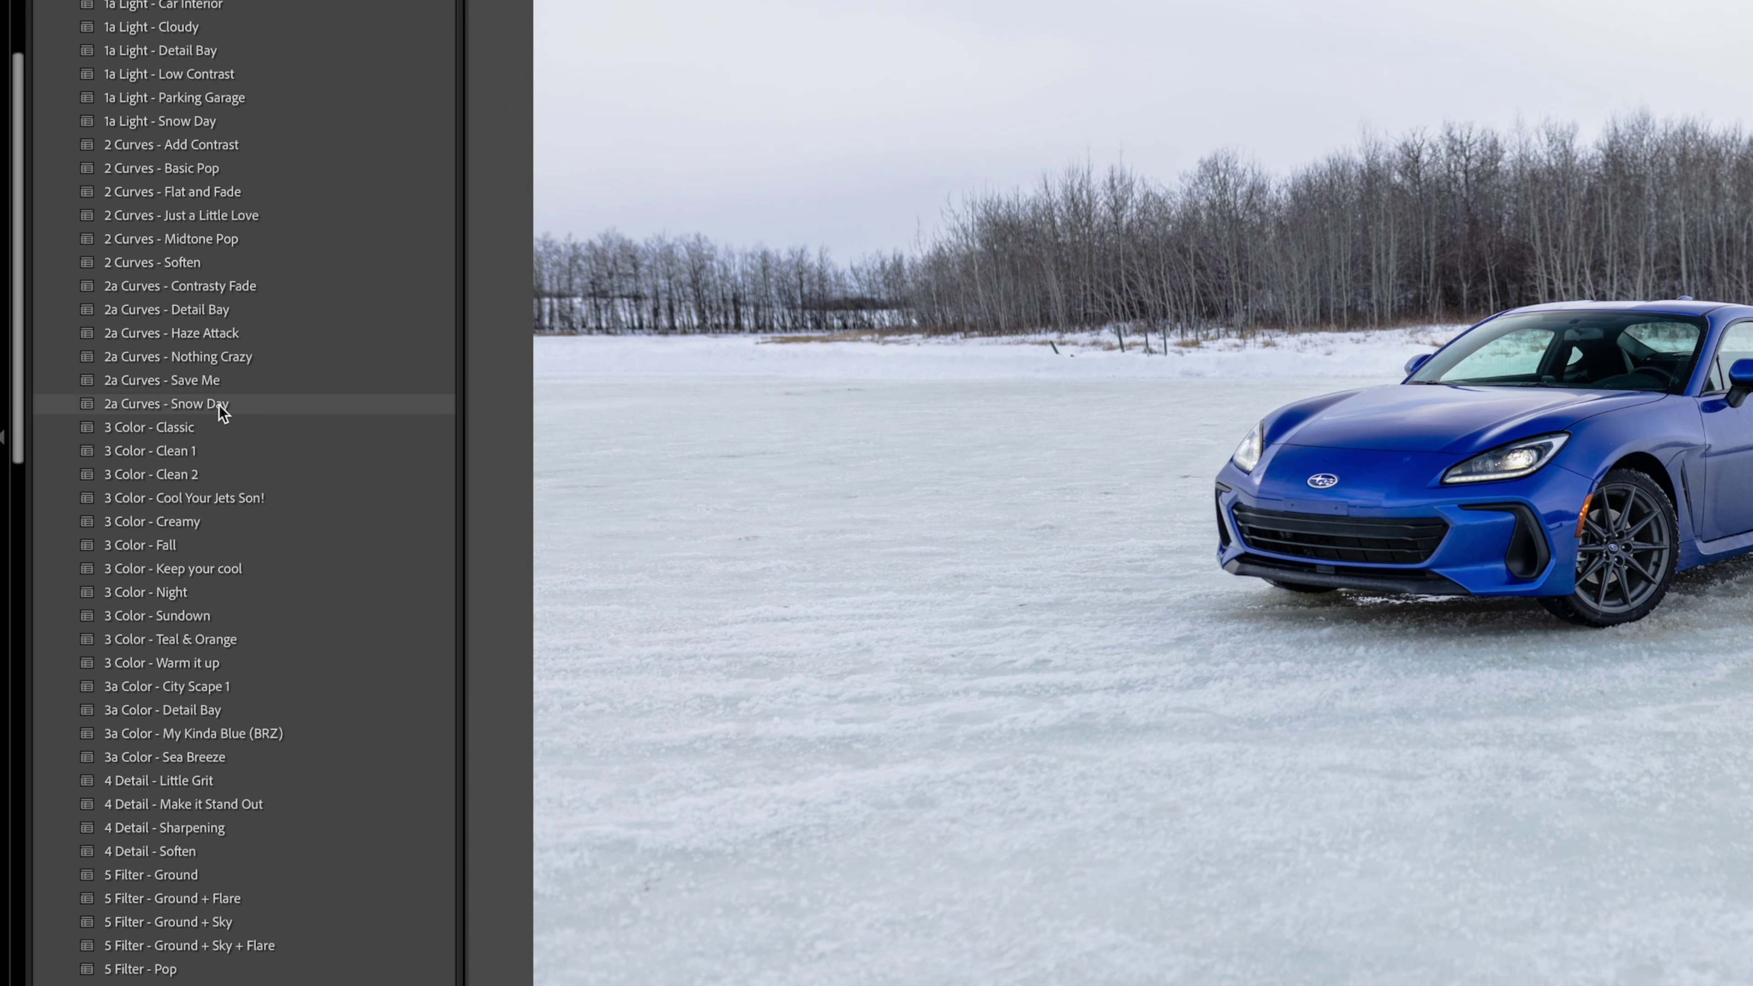
# Step: Apply the 2a Curves - Snow Day, My Kinda Blue (BRZ) and 4 Detail - Sharpening presets
pyautogui.click(219, 406)
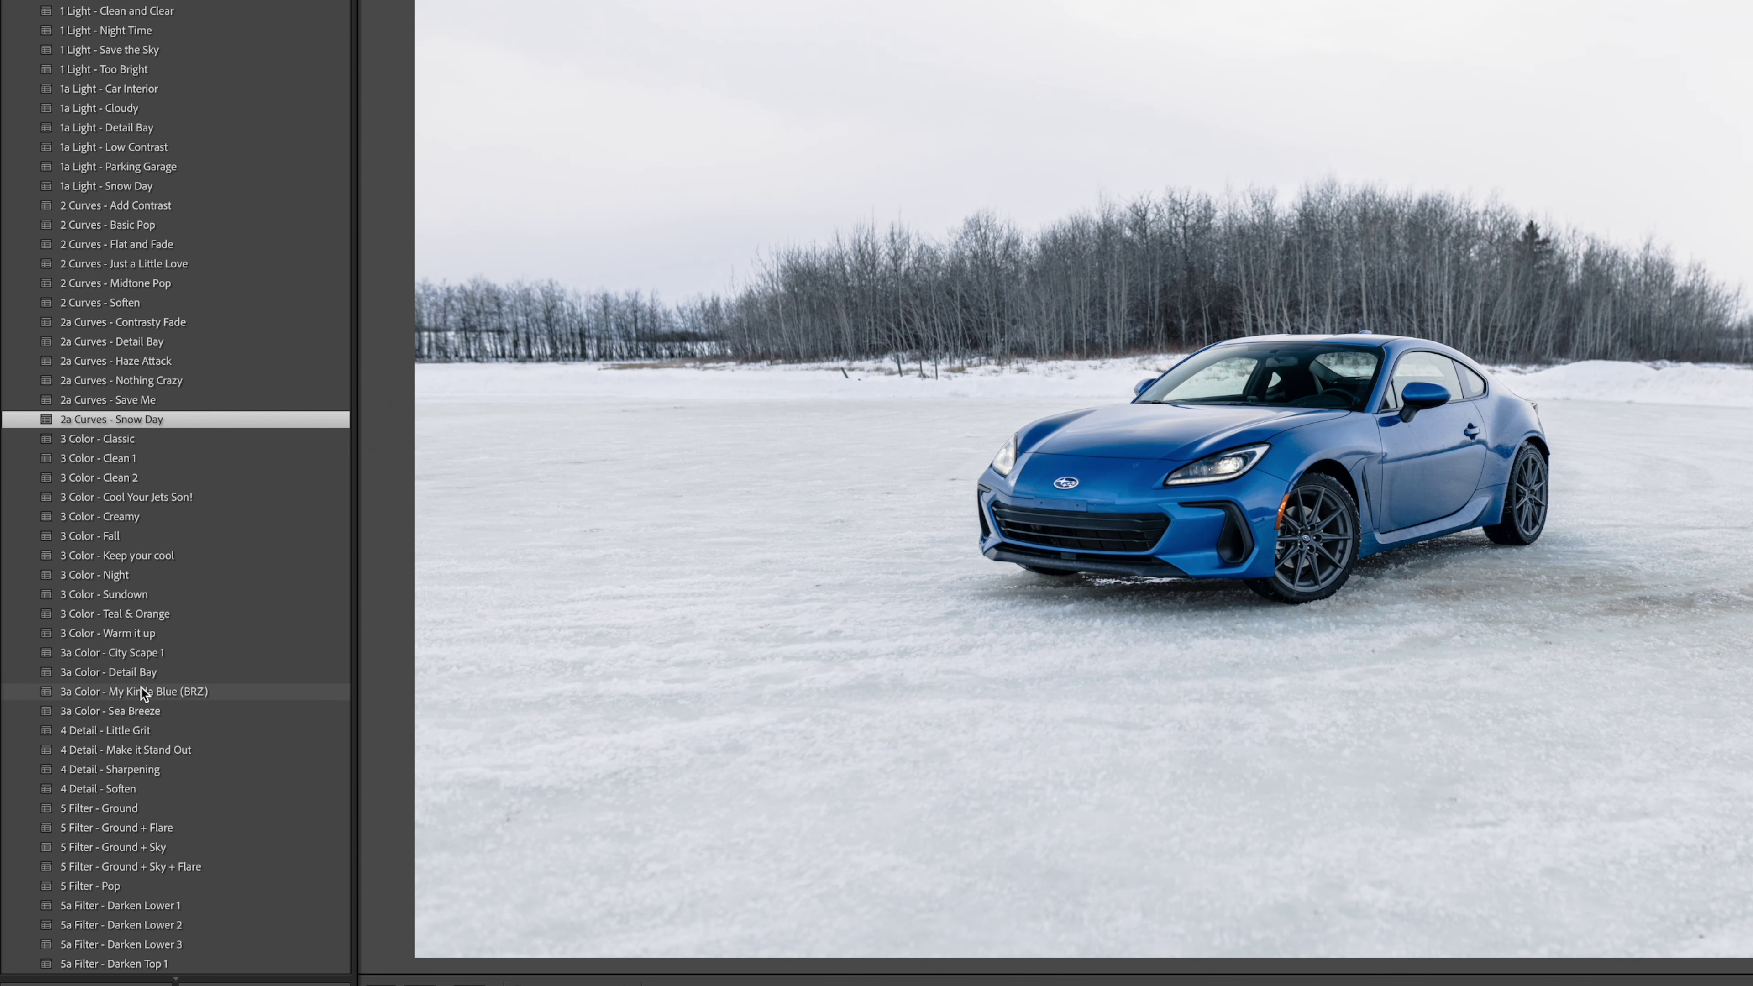
pyautogui.click(142, 692)
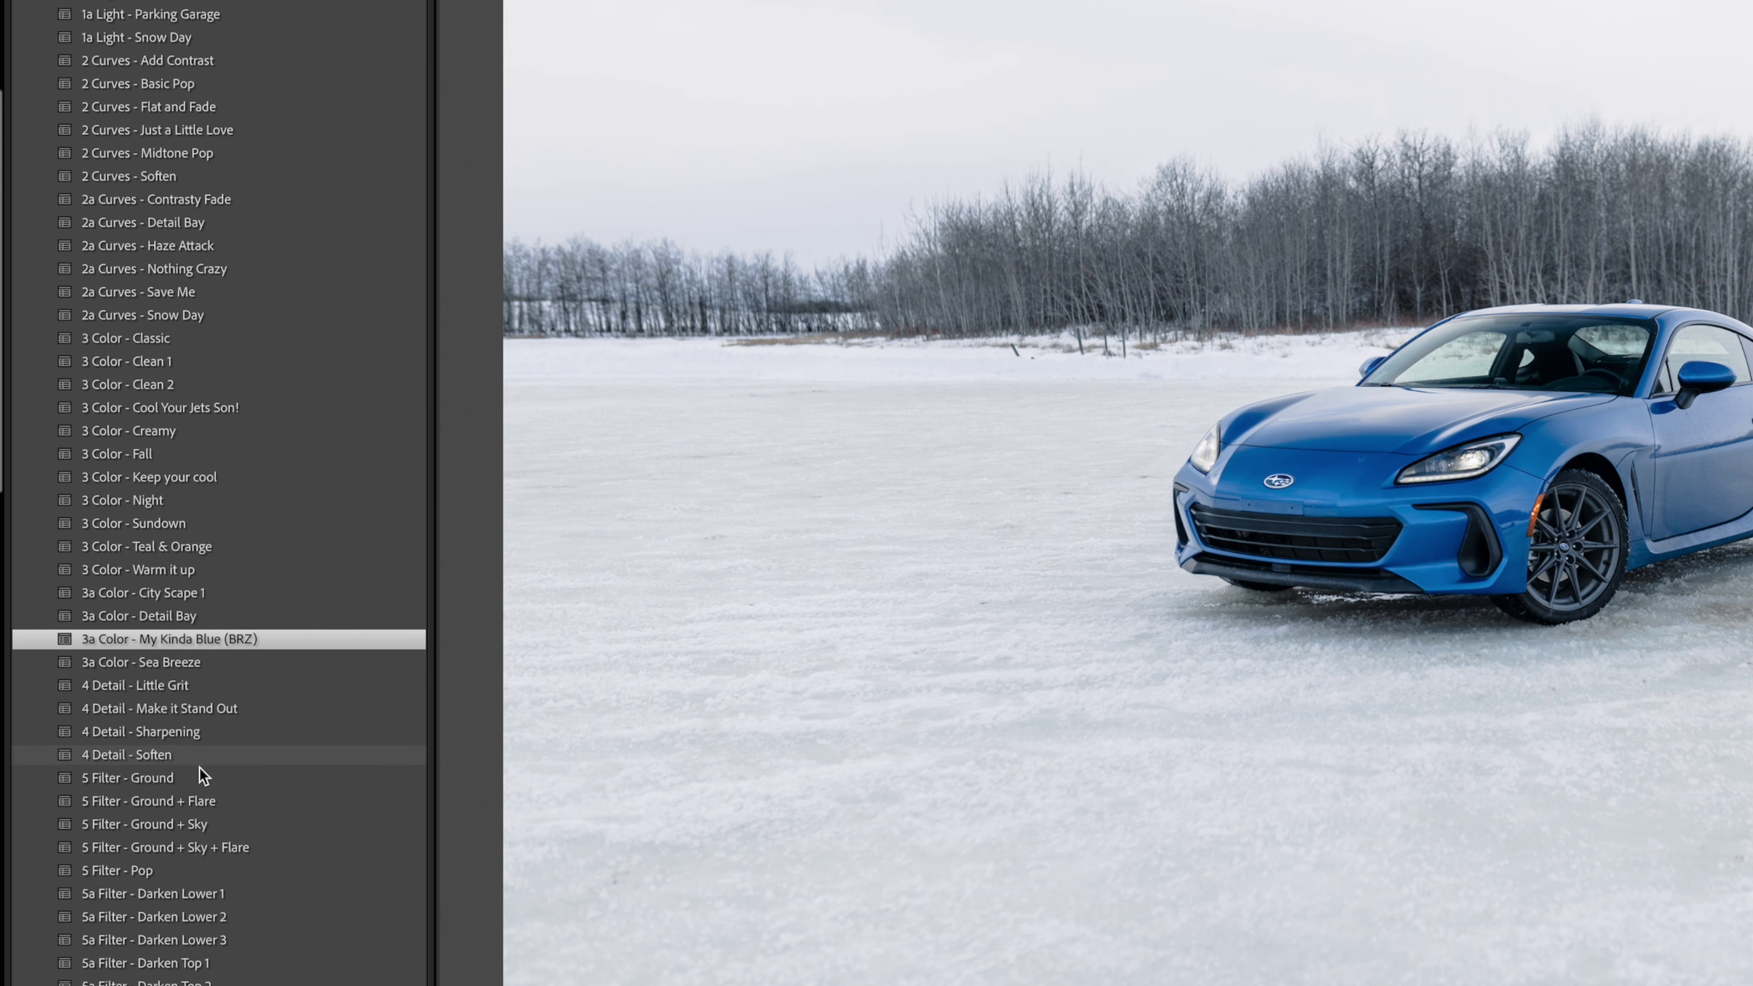
pyautogui.click(197, 752)
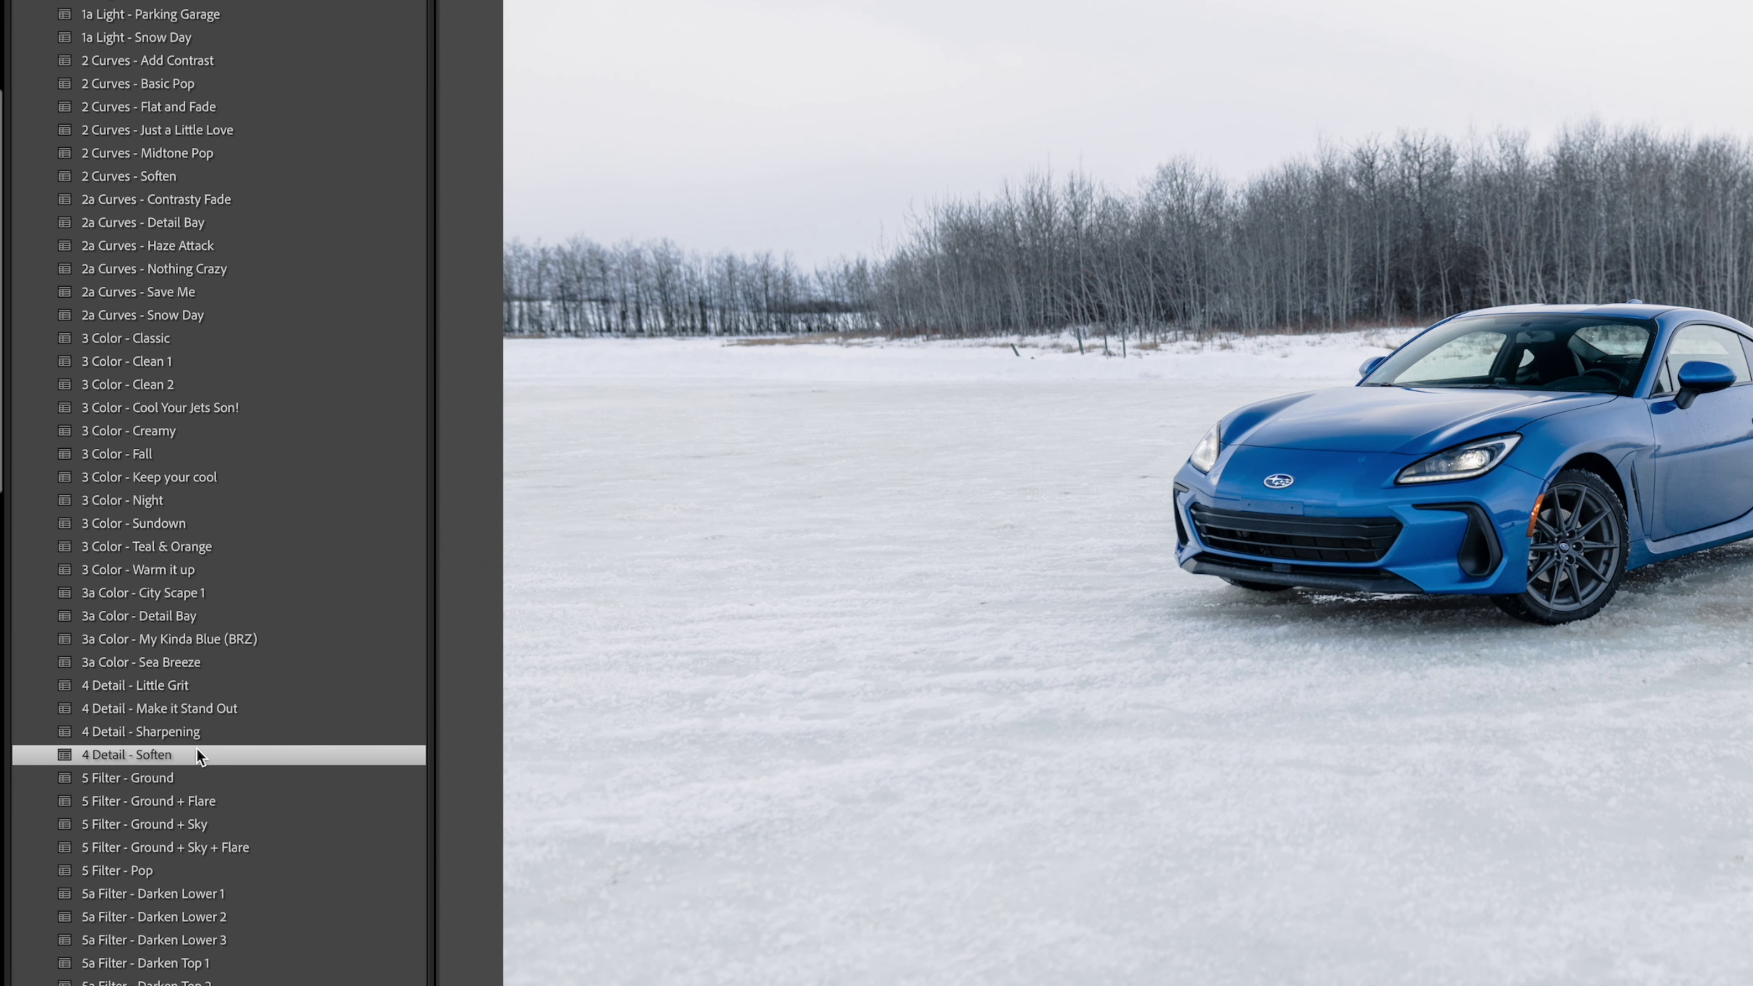
pyautogui.click(201, 736)
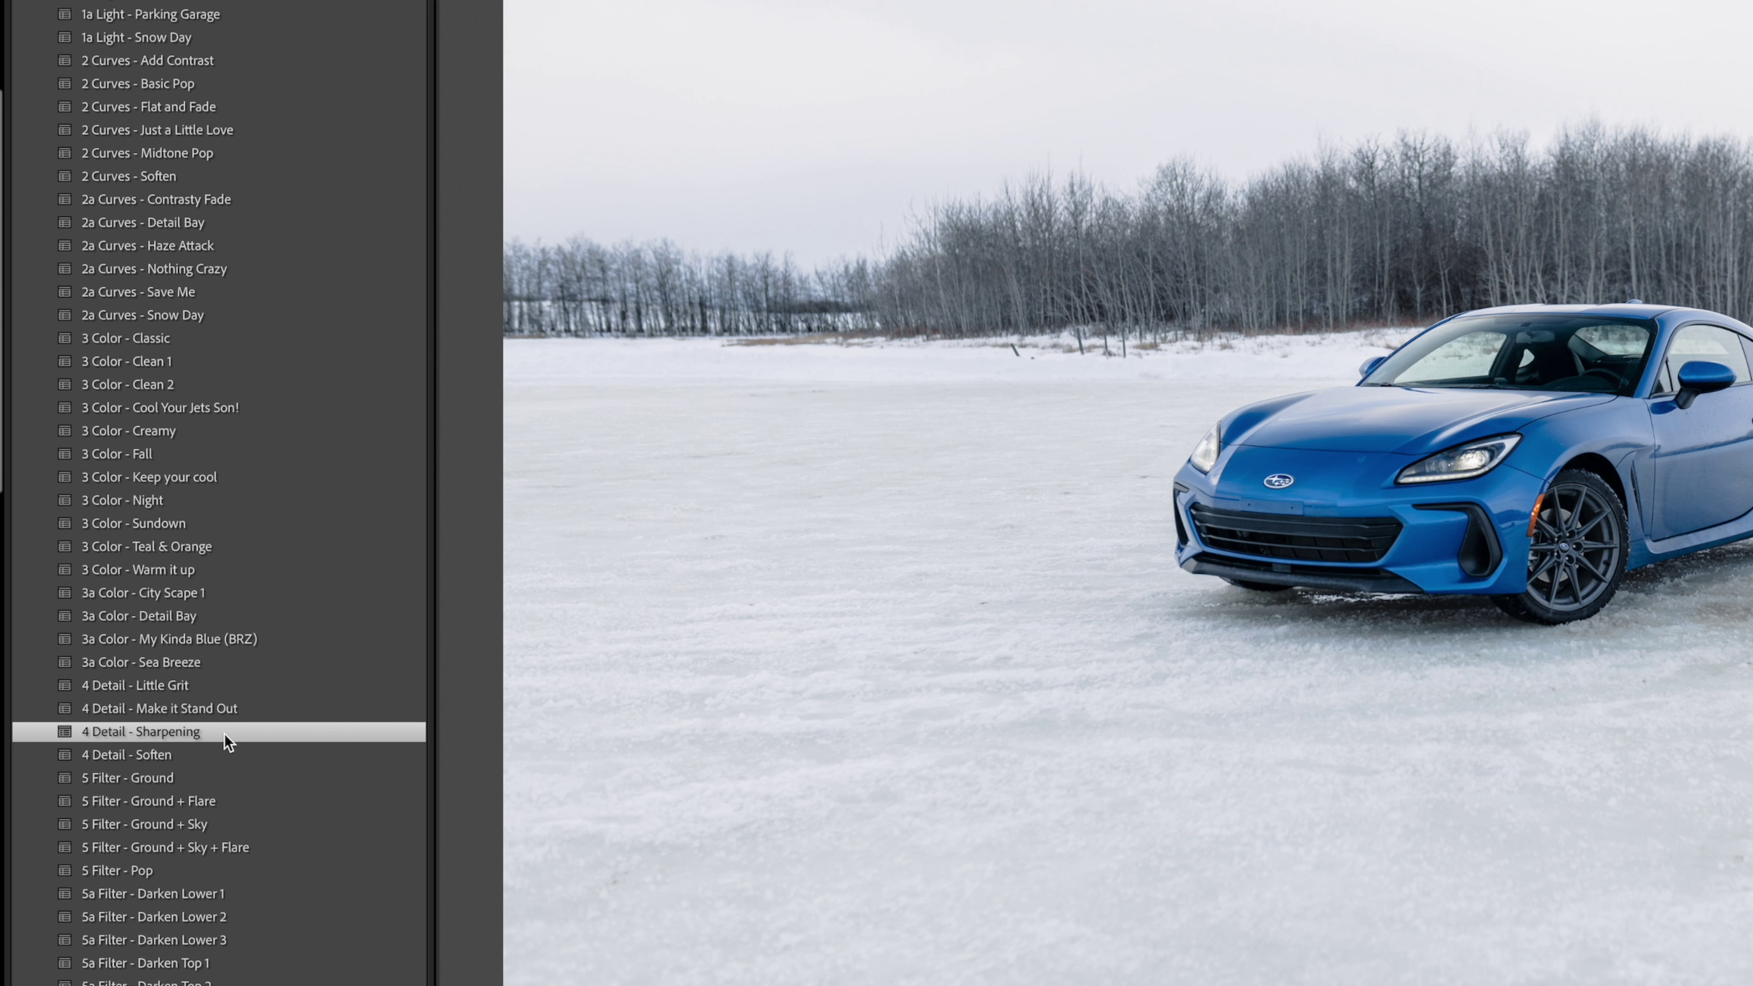
# Step: Apply the Darken Lower 3, Darken Top 2, Sky 1 (Update) and Subject (Update) filter presets
pyautogui.scroll(-3, 218, 802)
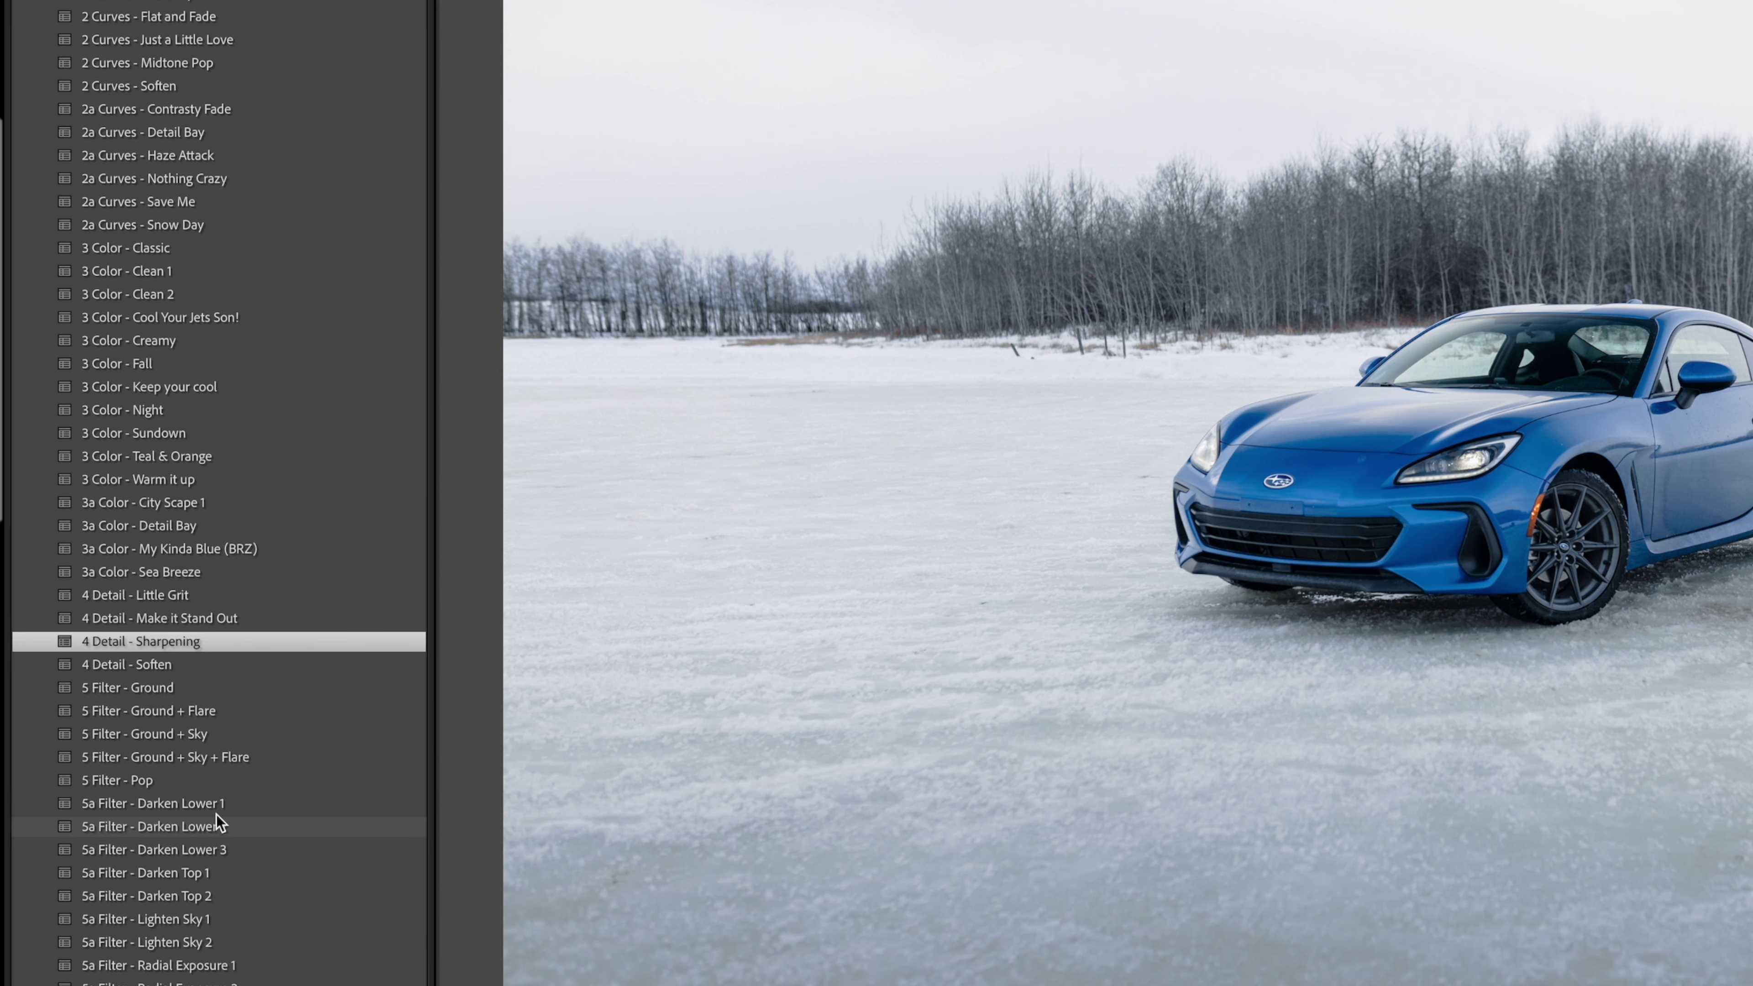
pyautogui.click(217, 841)
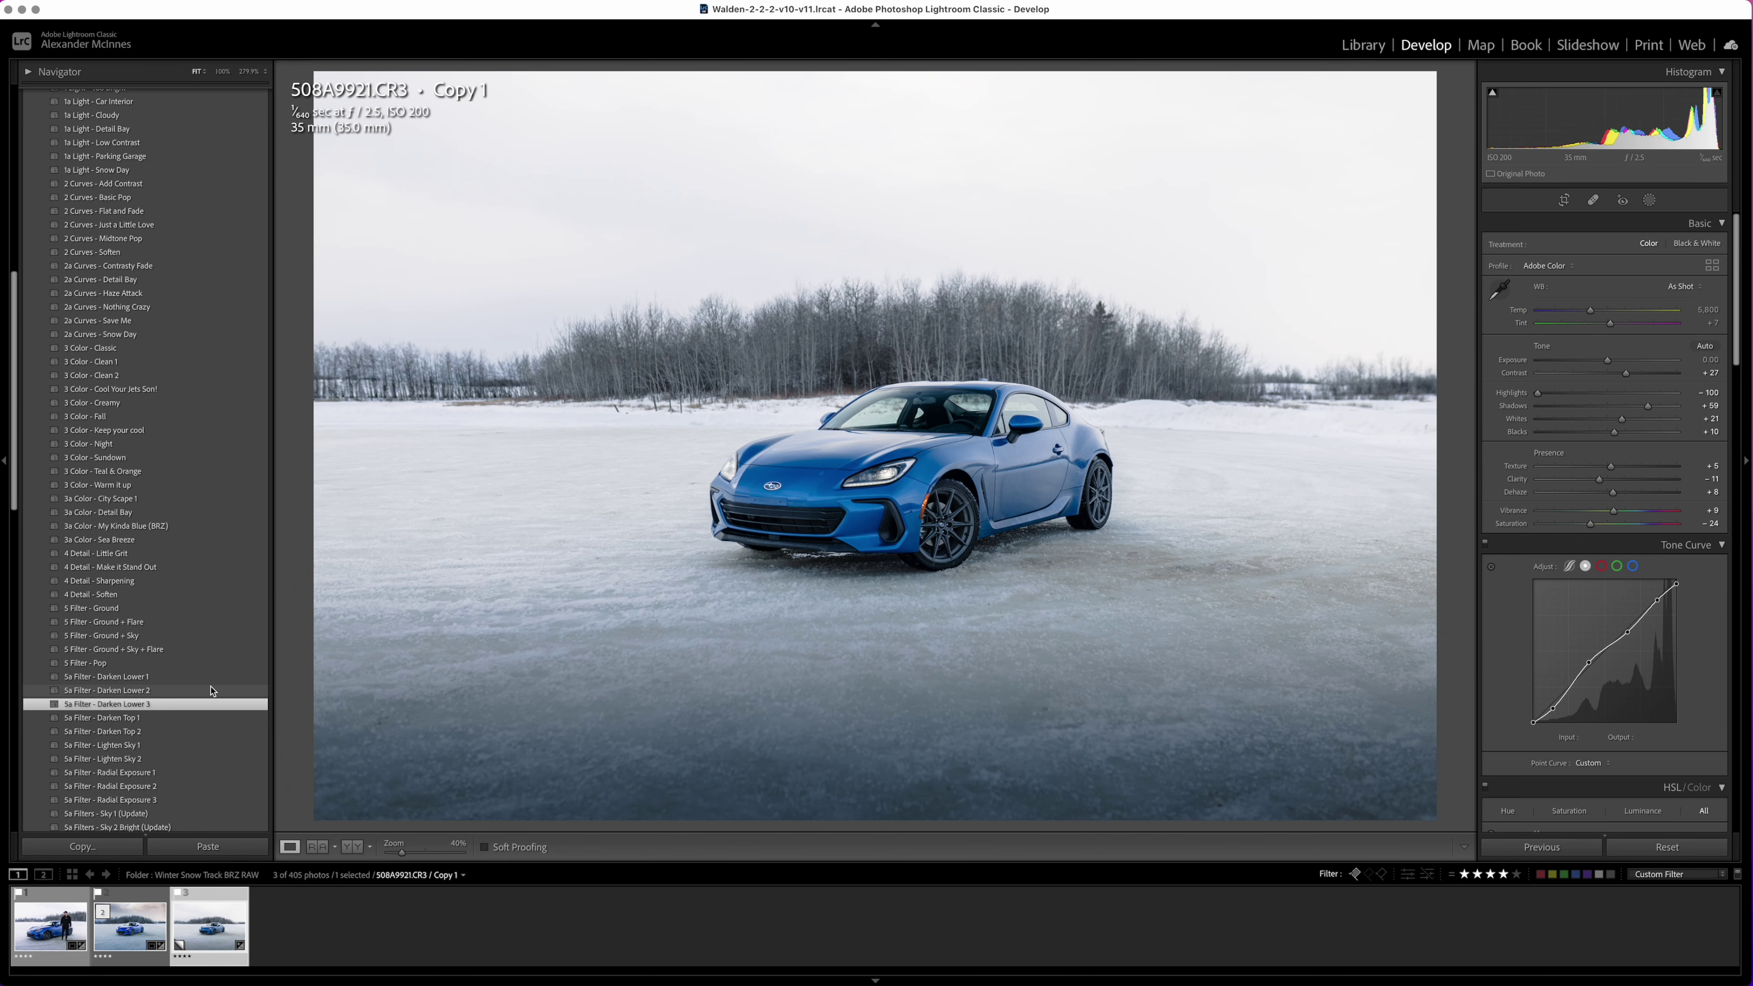
pyautogui.click(194, 732)
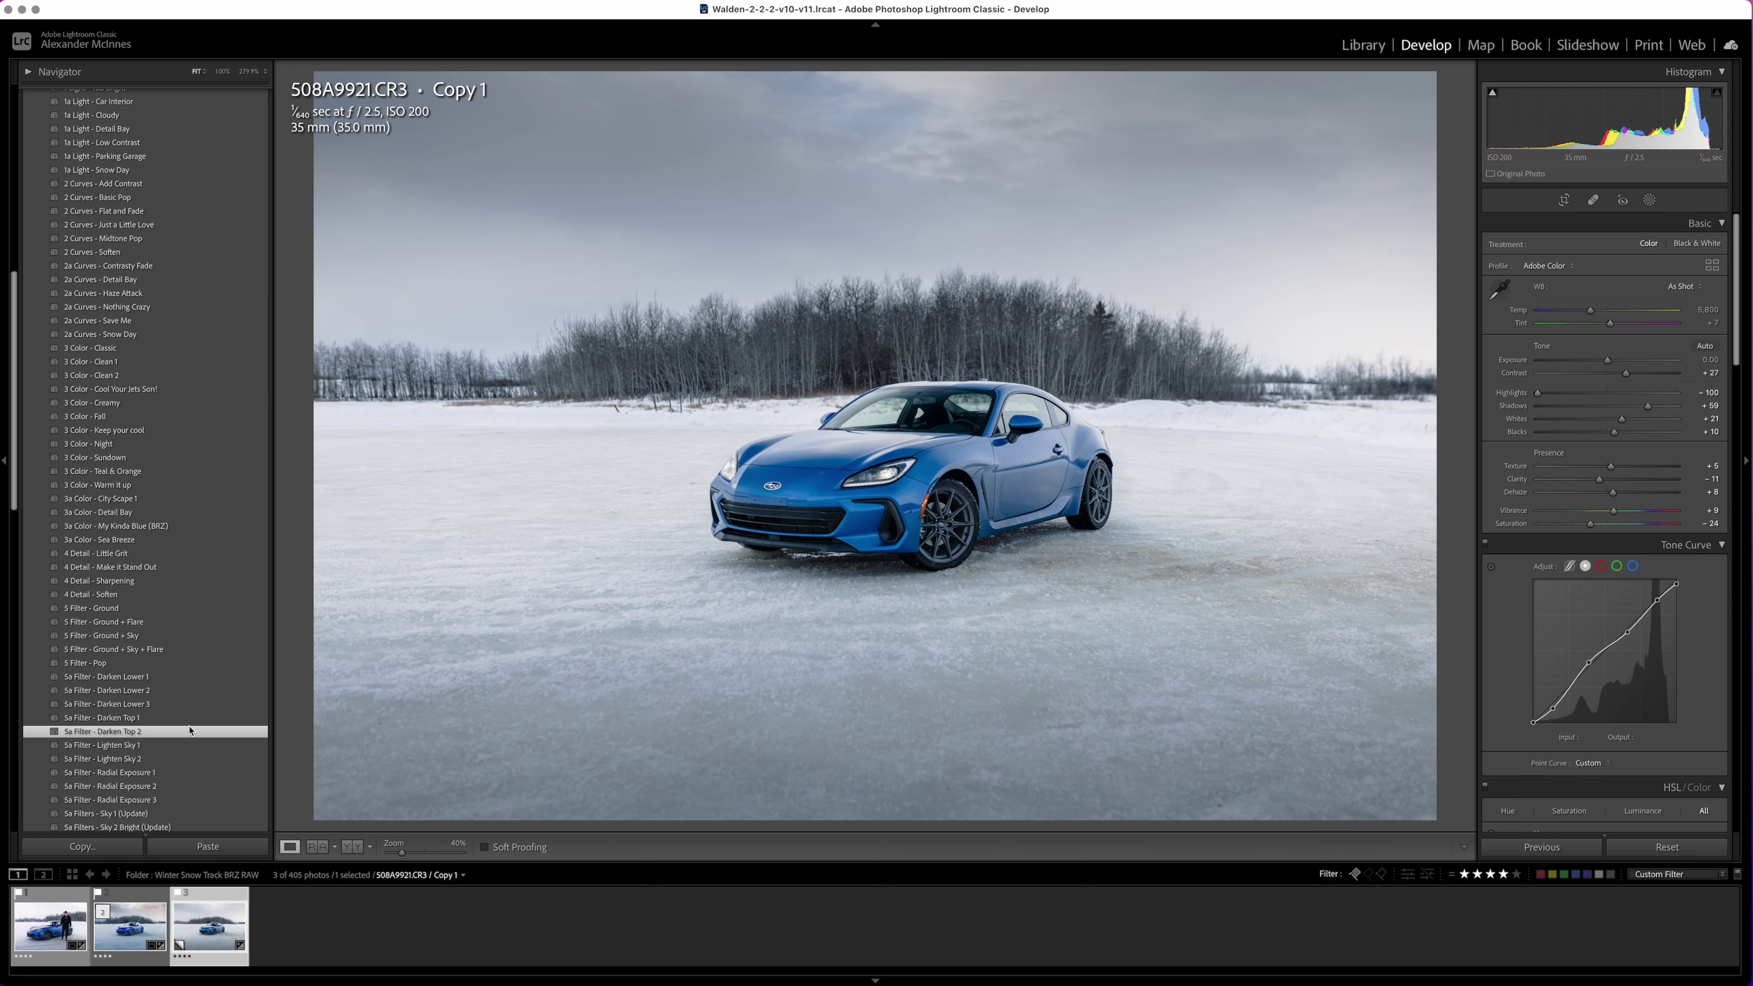
pyautogui.scroll(-2, 184, 754)
pyautogui.click(182, 762)
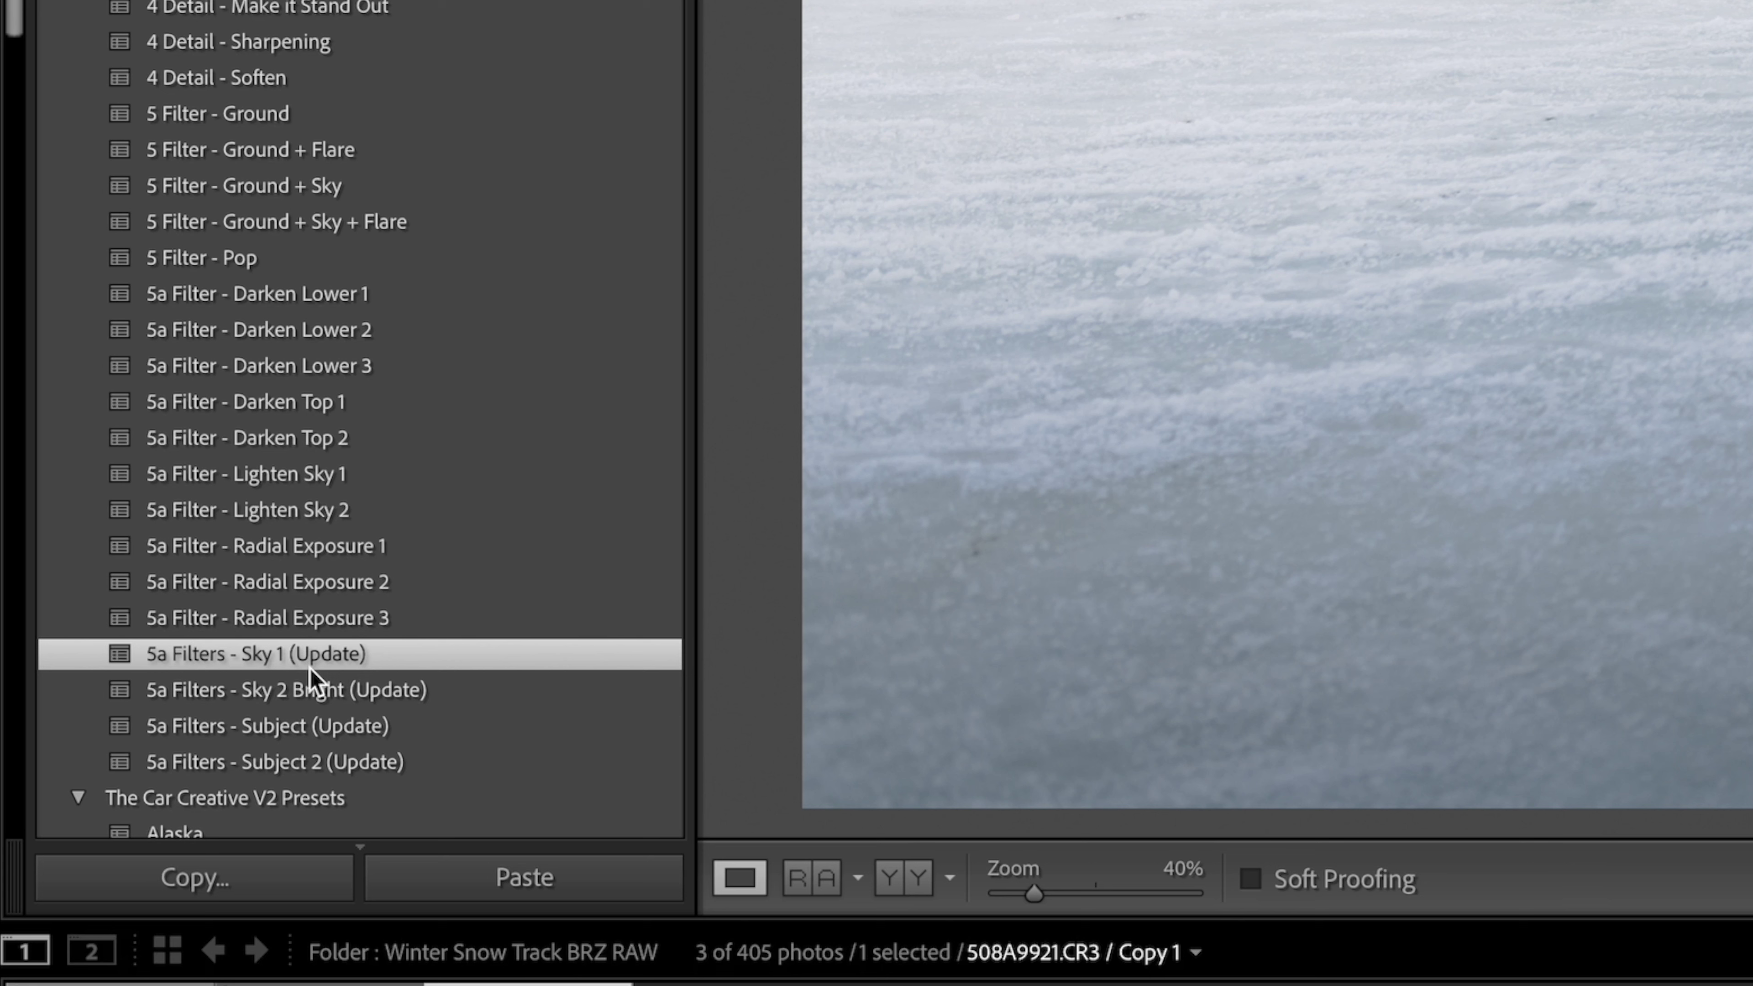
pyautogui.click(340, 726)
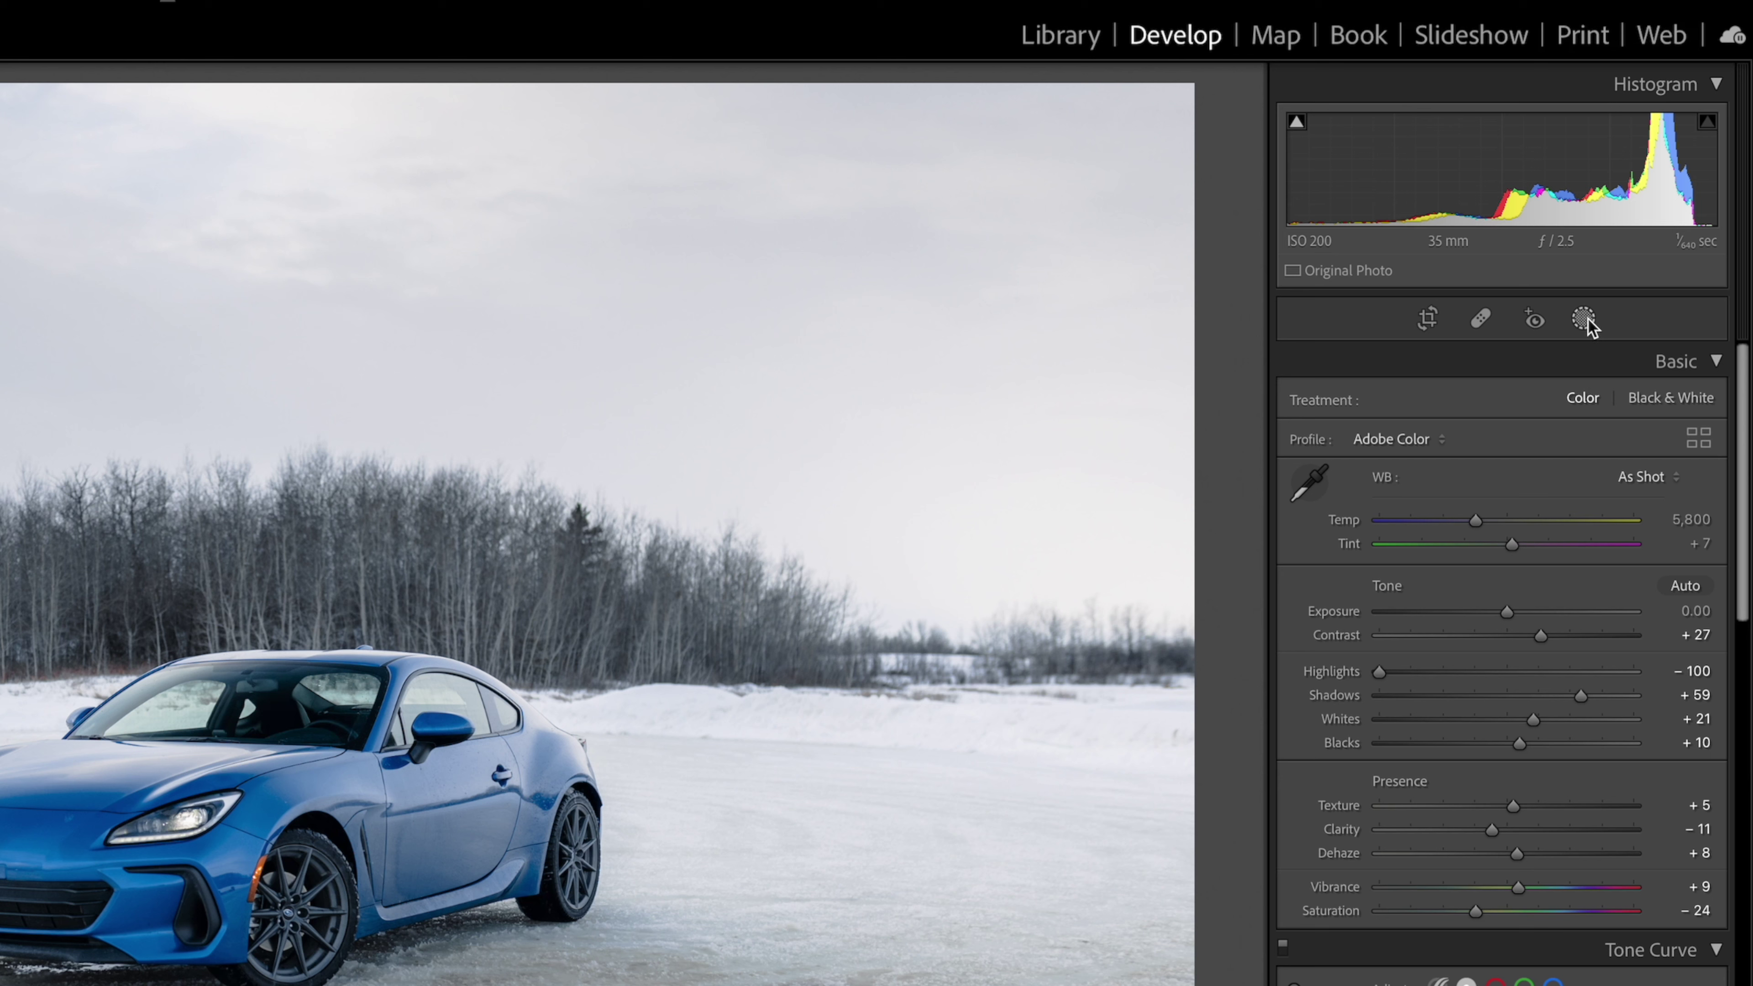
# Step: Recompute the Sky 1 mask with Update and warm it to Temp 10
pyautogui.click(1584, 320)
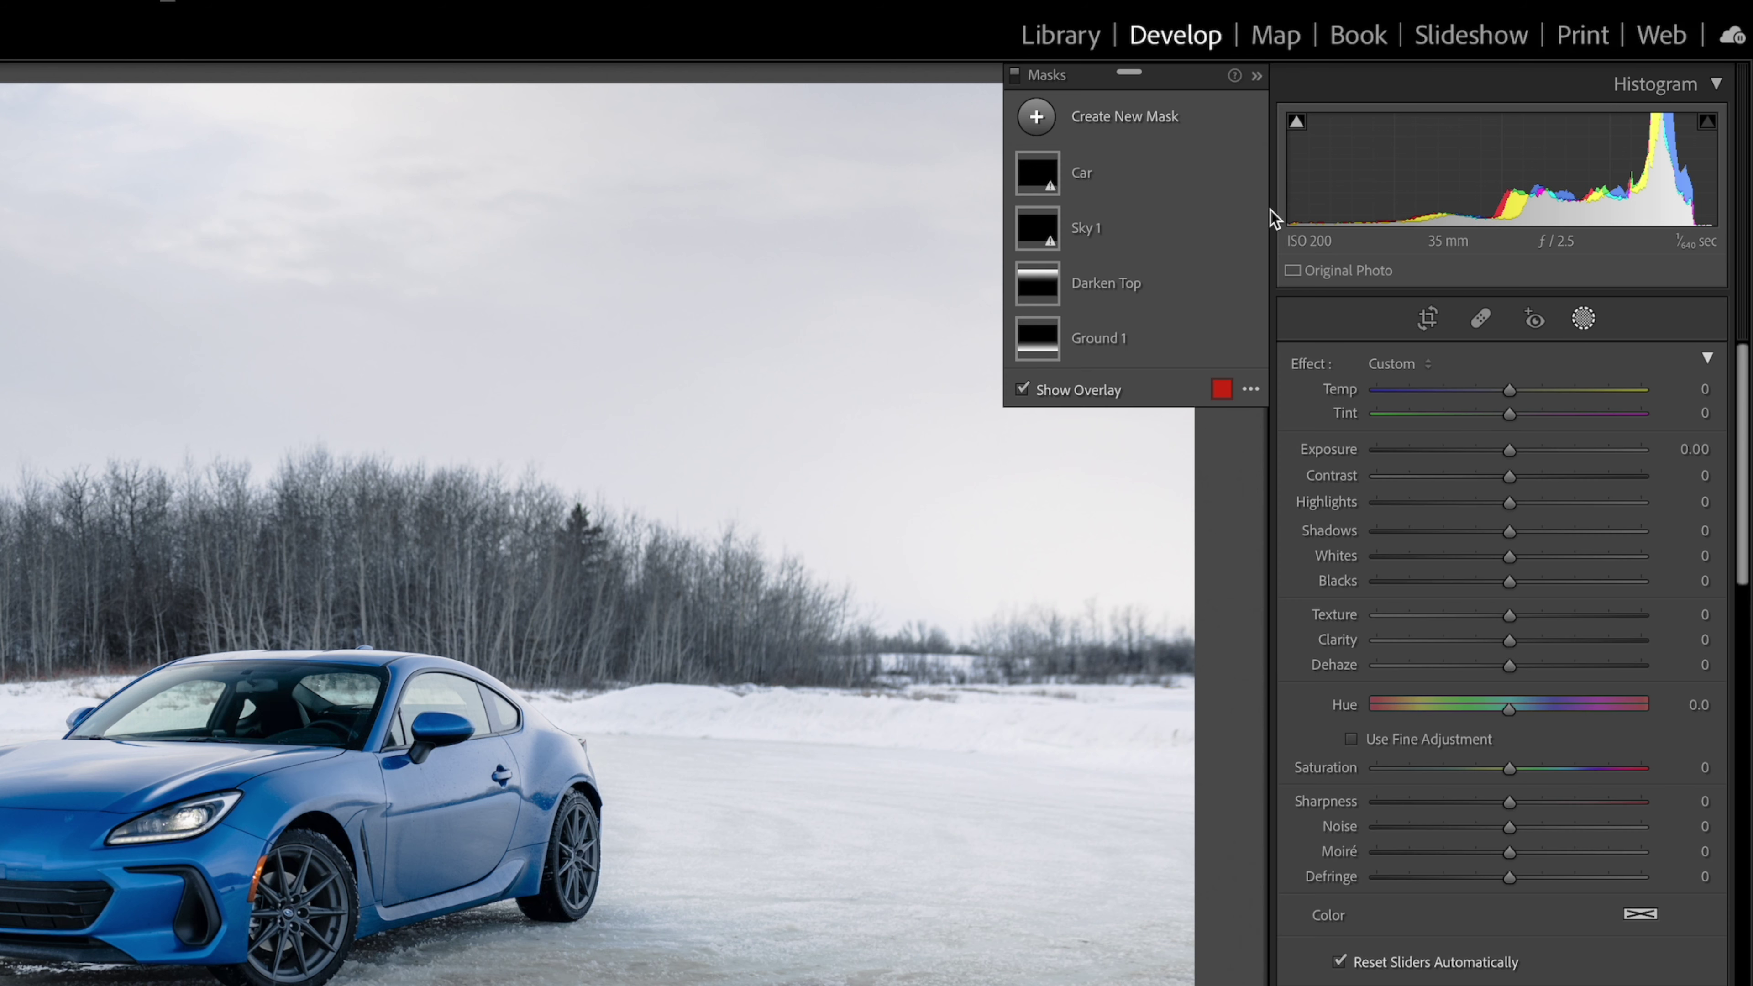
pyautogui.click(1106, 173)
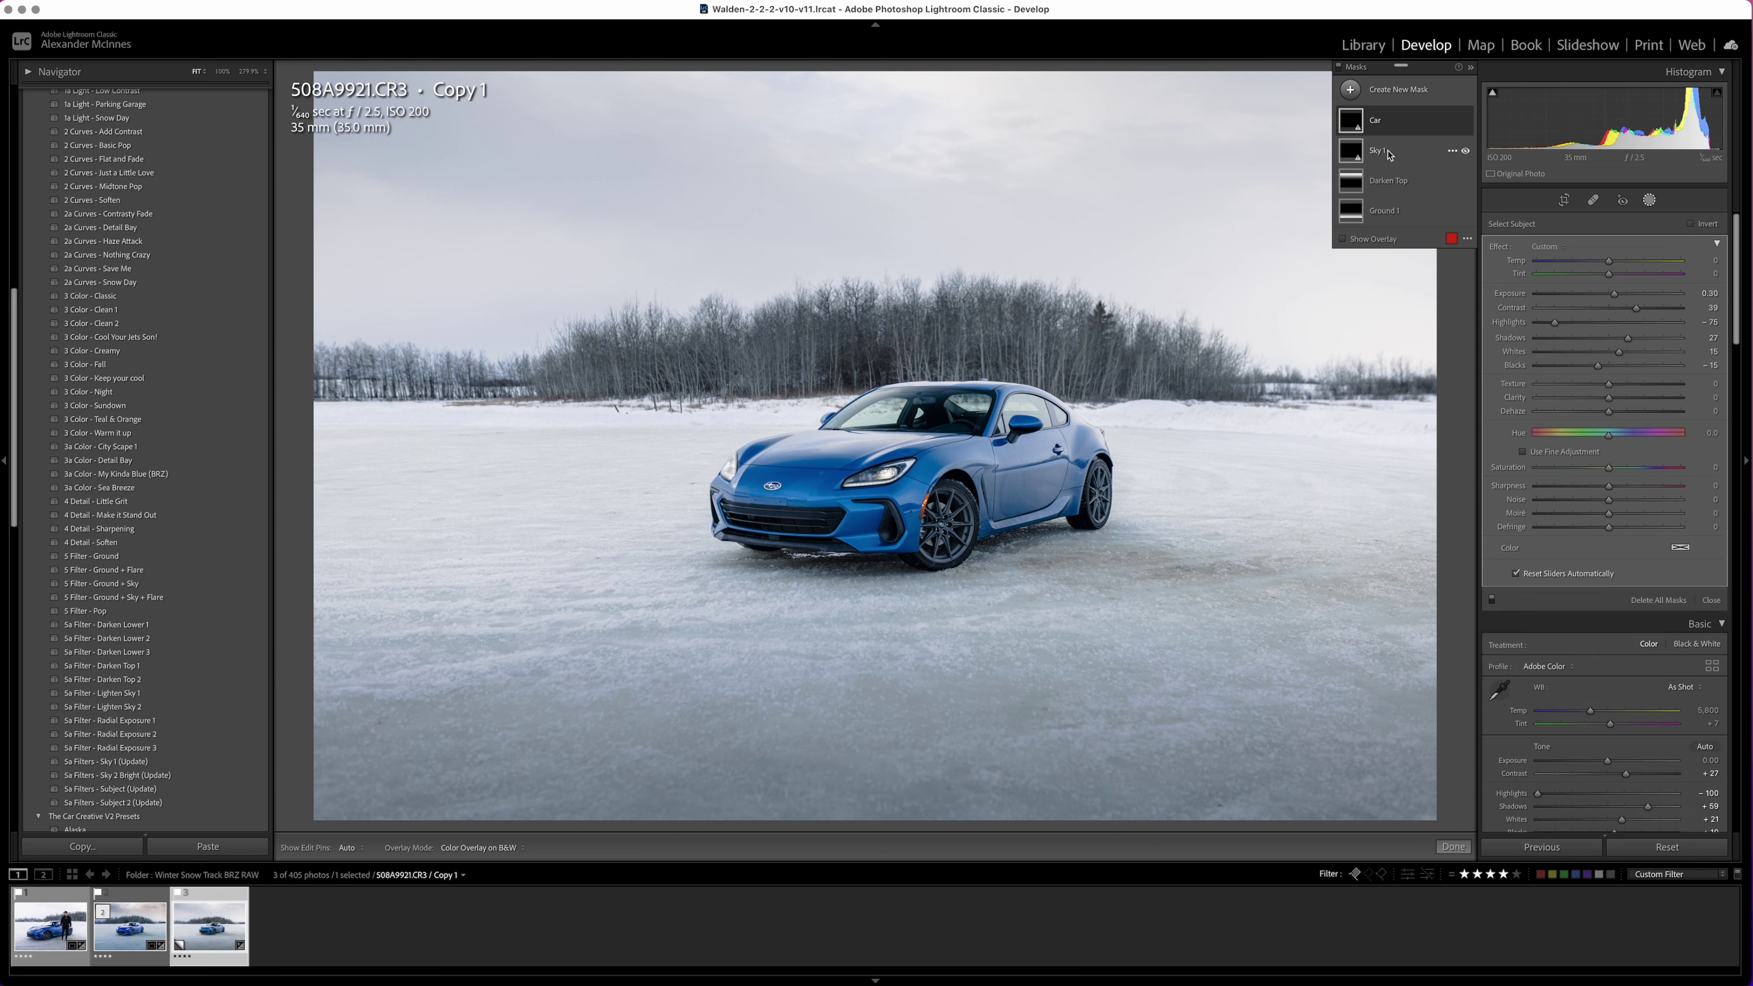
pyautogui.click(1381, 151)
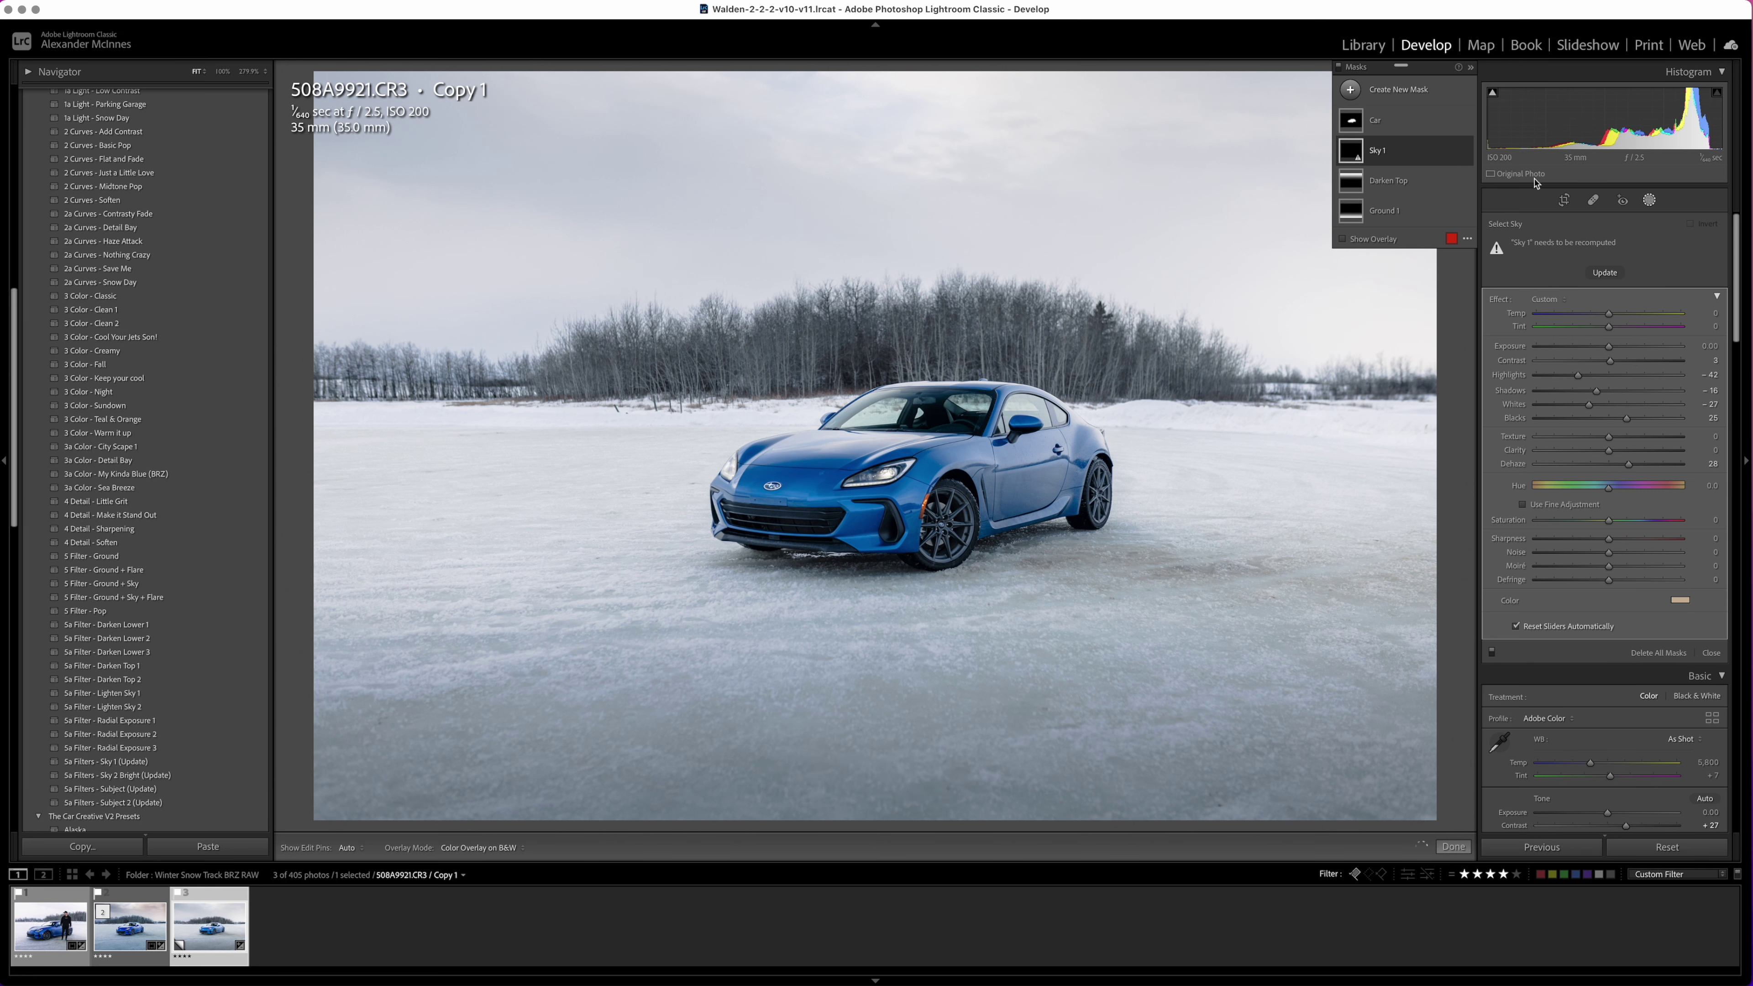
pyautogui.click(1604, 273)
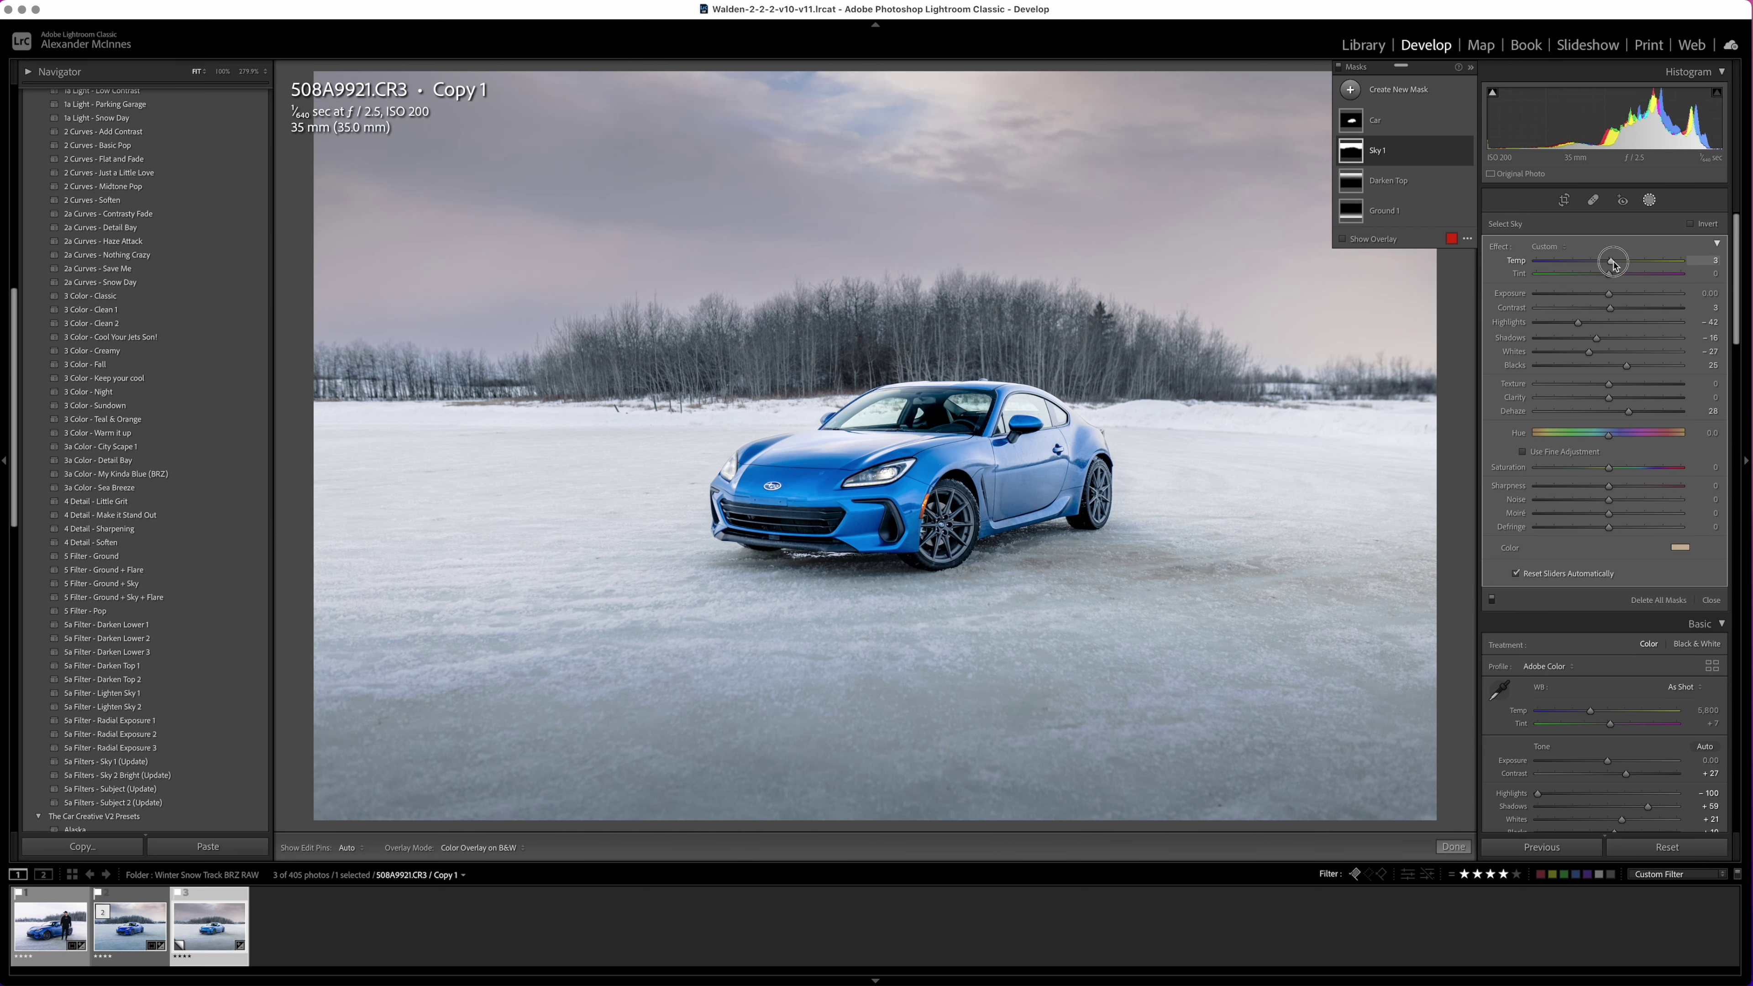
pyautogui.moveTo(1609, 260); pyautogui.dragTo(1615, 295)
# Step: Straighten Copy 1 by about -0.63°, tighten the crop around the car, and lower Exposure to -0.10
pyautogui.press('r')
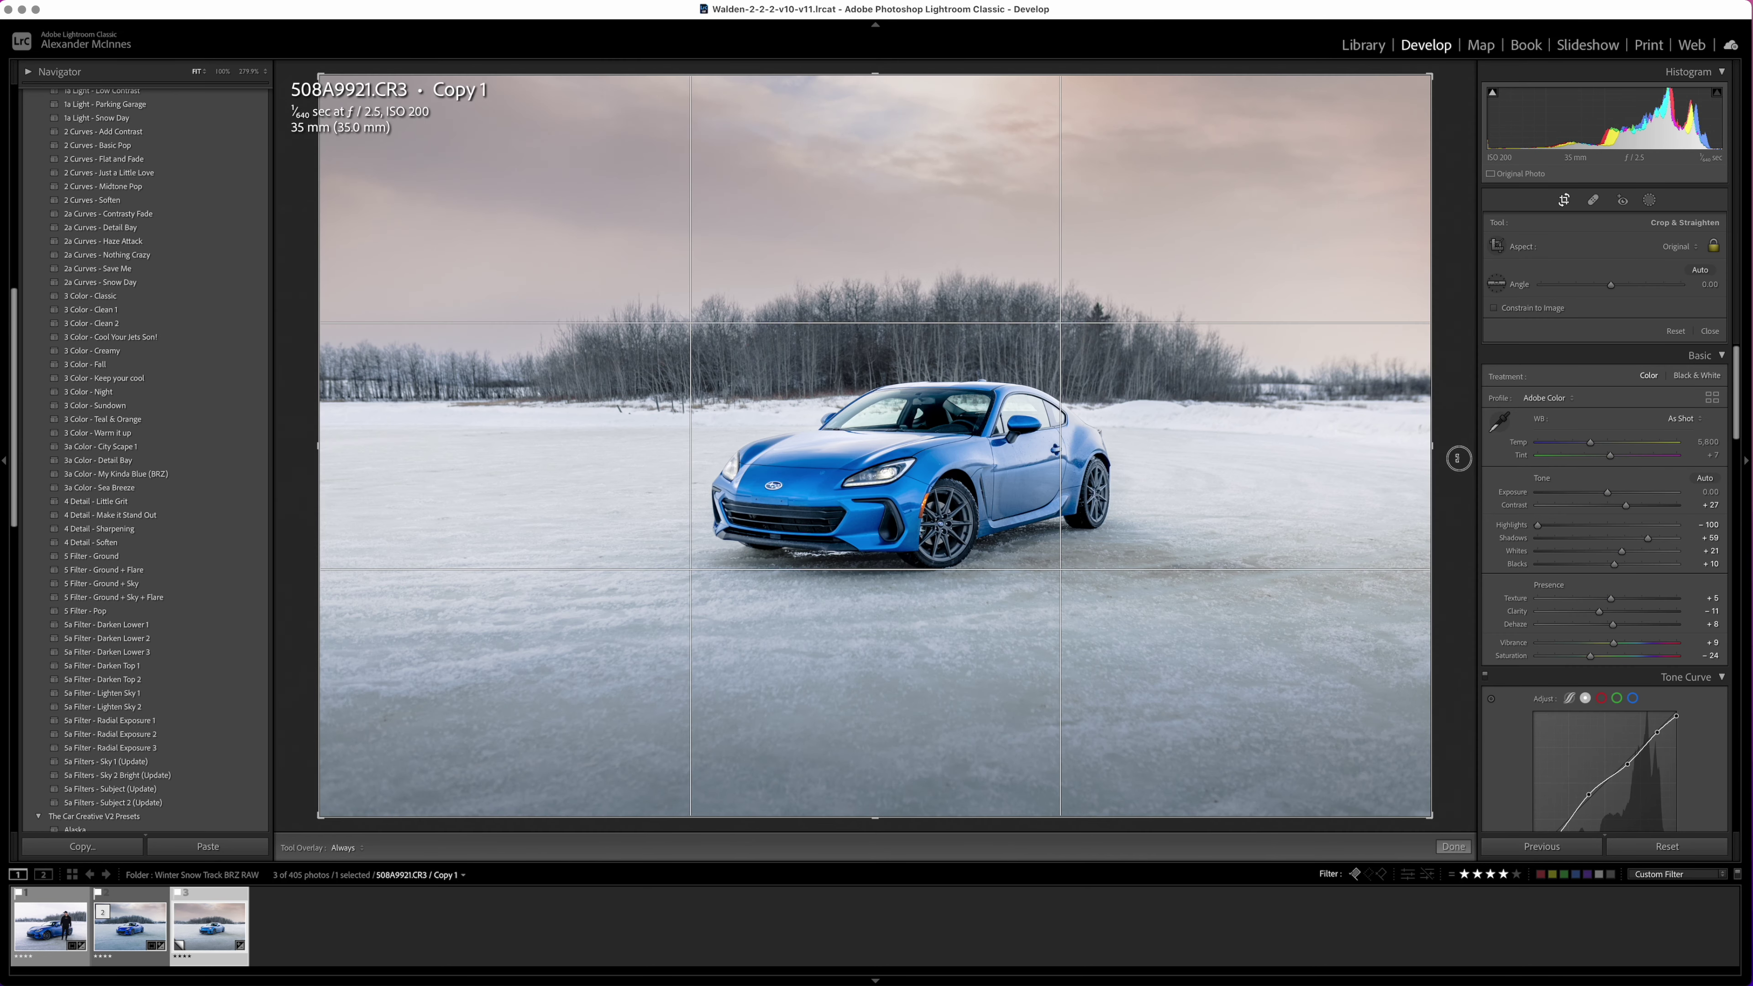
pyautogui.moveTo(242, 435); pyautogui.dragTo(240, 413)
pyautogui.moveTo(329, 446); pyautogui.dragTo(367, 445)
pyautogui.press('d')
pyautogui.press('-')
pyautogui.press('-')
pyautogui.press('-')
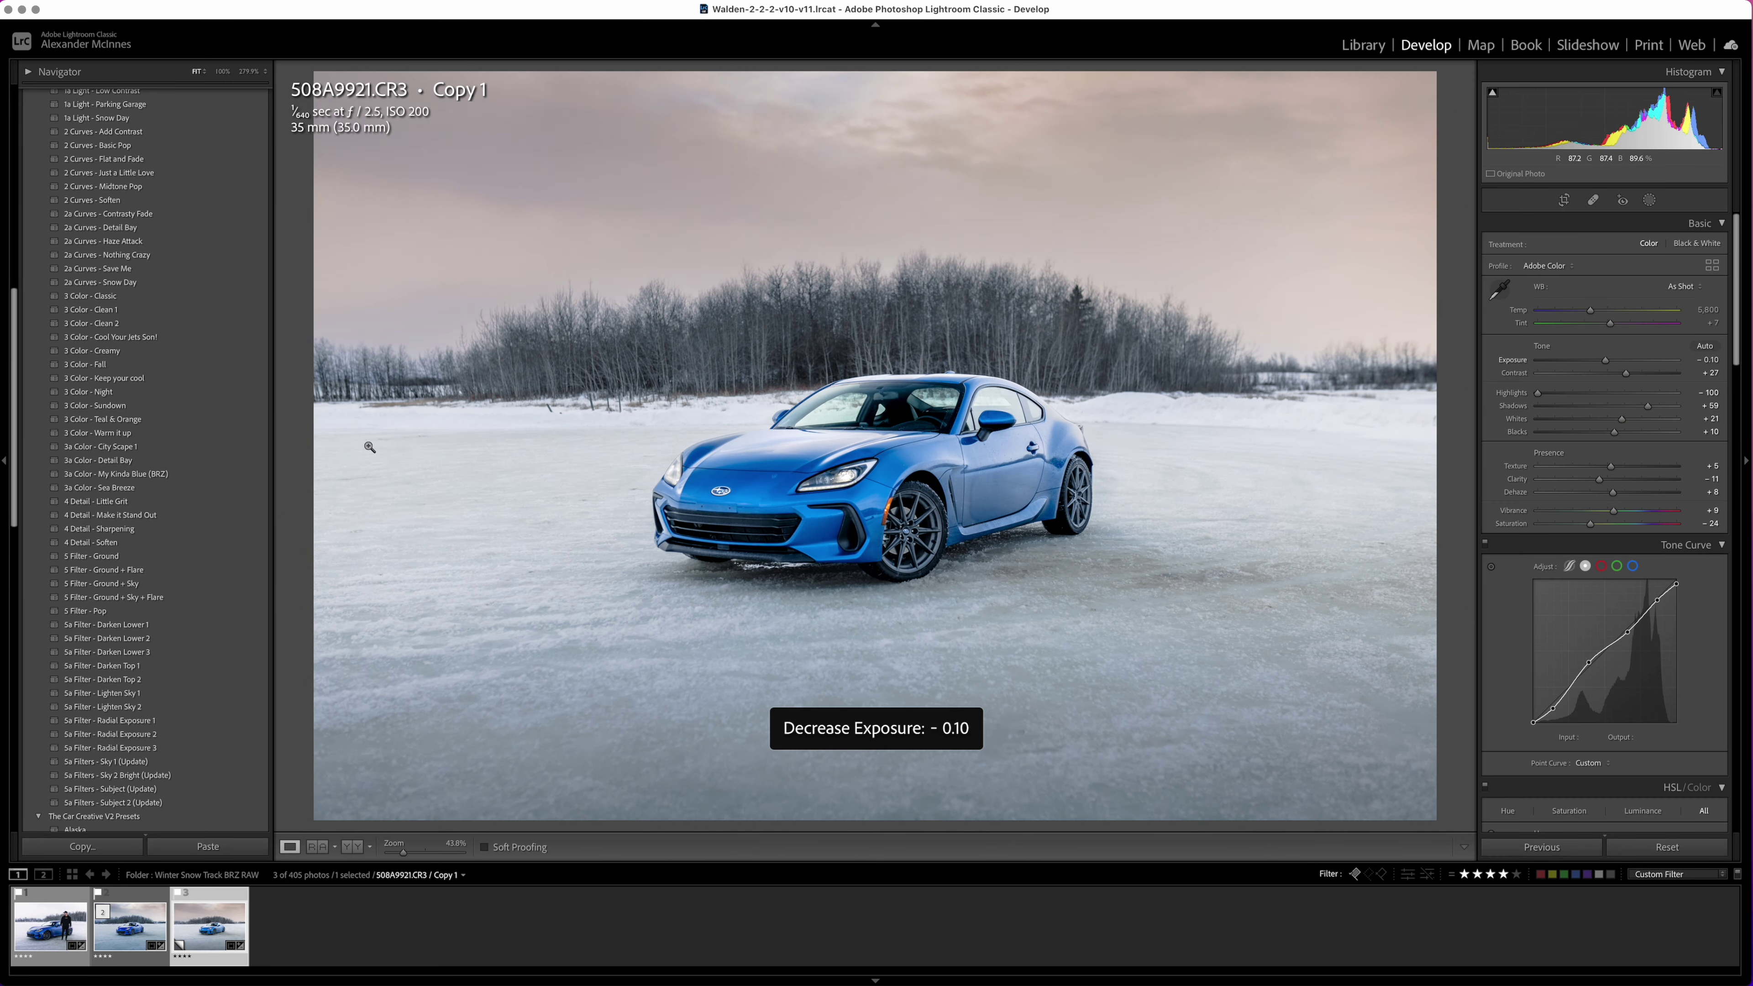